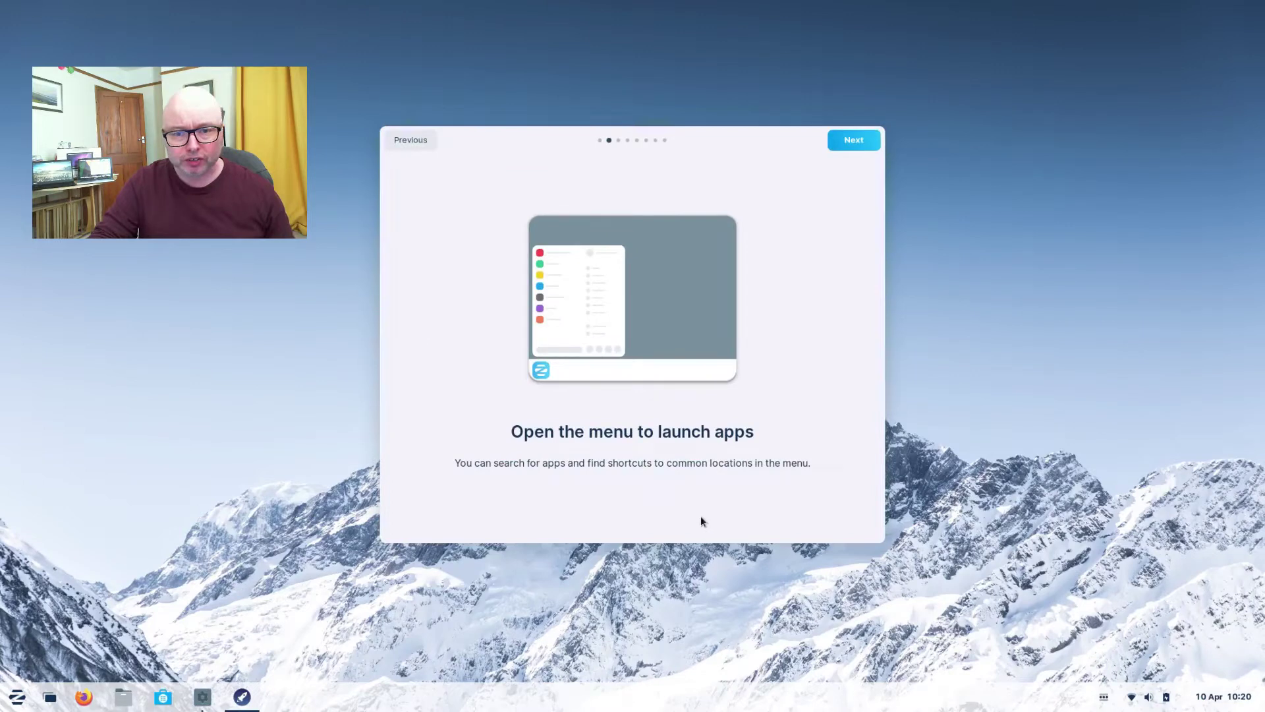
Look at the application menu, close it, and advance the welcome tour to the desktop look page
{"action": "left_click", "coordinate": [17, 697]}
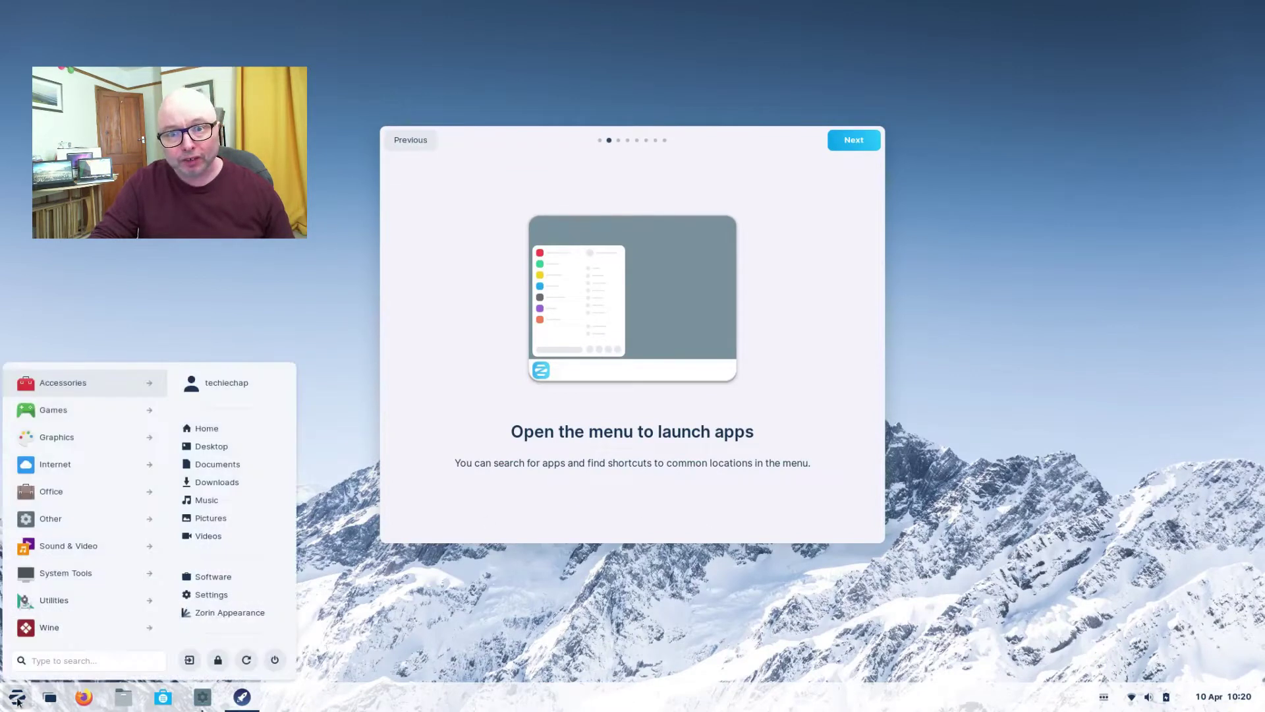
{"action": "left_click", "coordinate": [18, 700]}
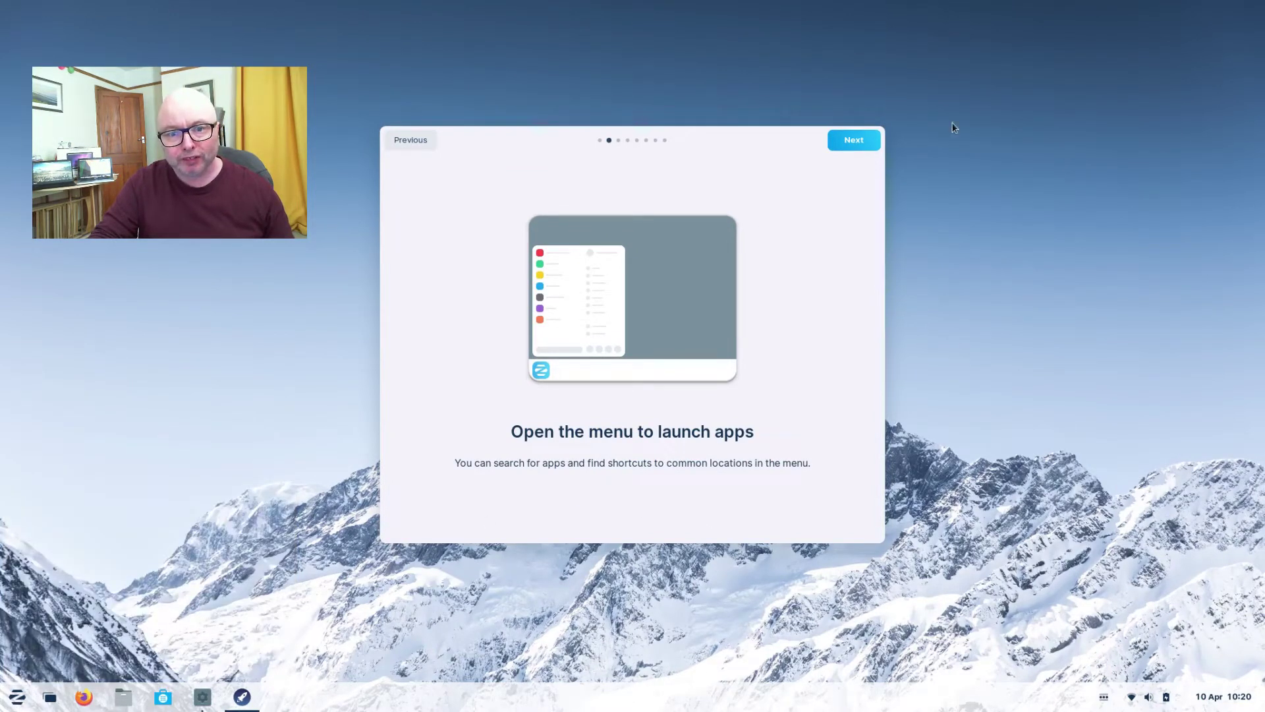
{"action": "left_click", "coordinate": [856, 140]}
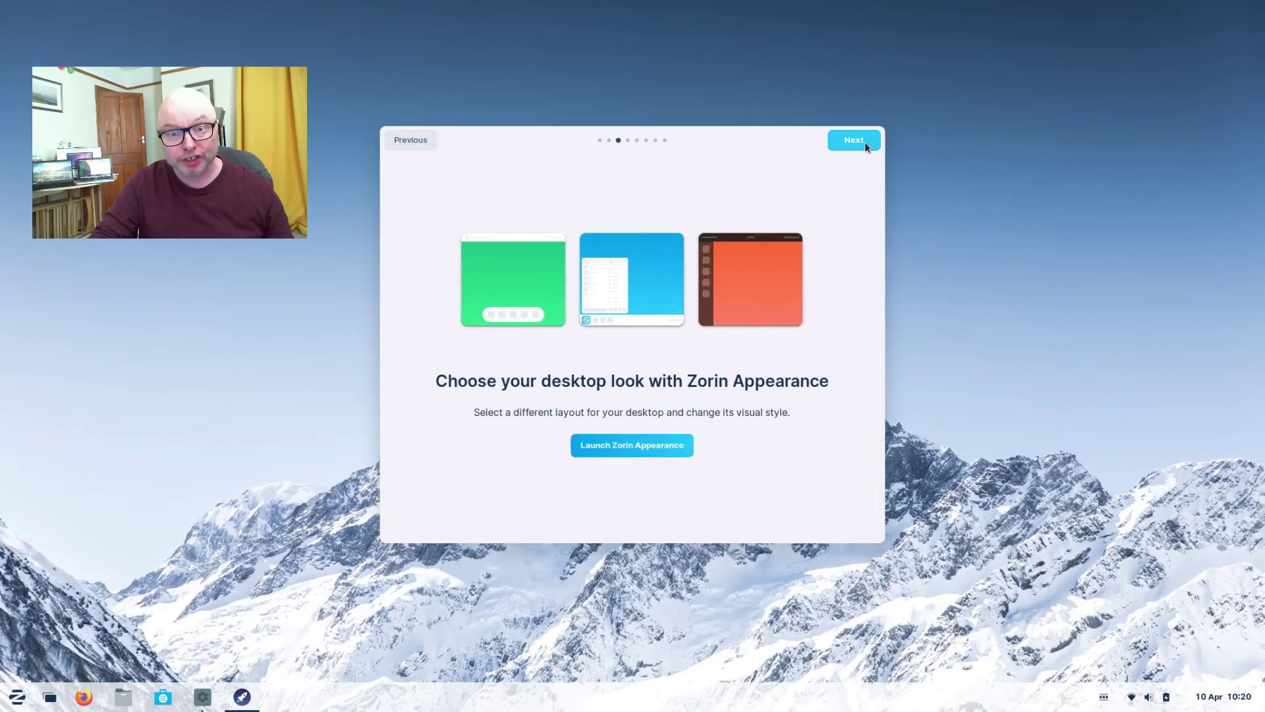
Launch Zorin Appearance from the tour, try the automatic and dark theme backgrounds, restore the light one, and close it
{"action": "left_click", "coordinate": [630, 445]}
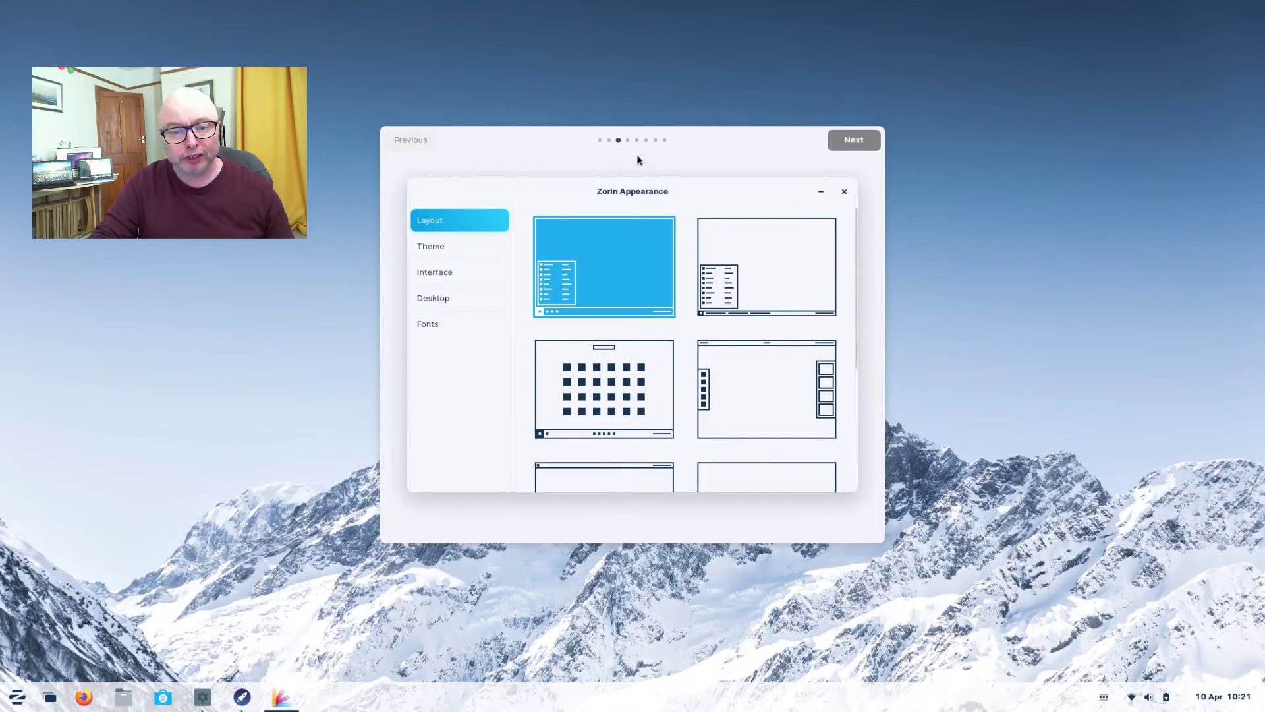
{"action": "left_click_drag", "start_coordinate": [643, 192], "coordinate": [998, 169]}
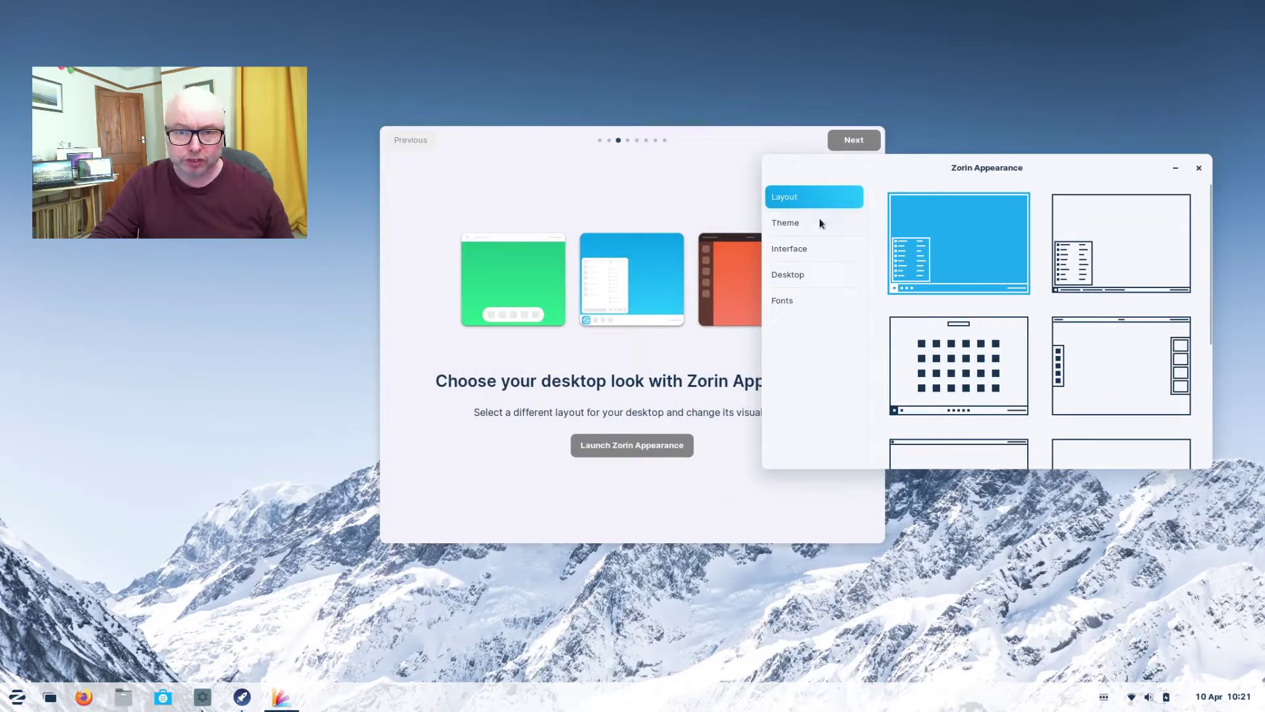
{"action": "left_click", "coordinate": [800, 227]}
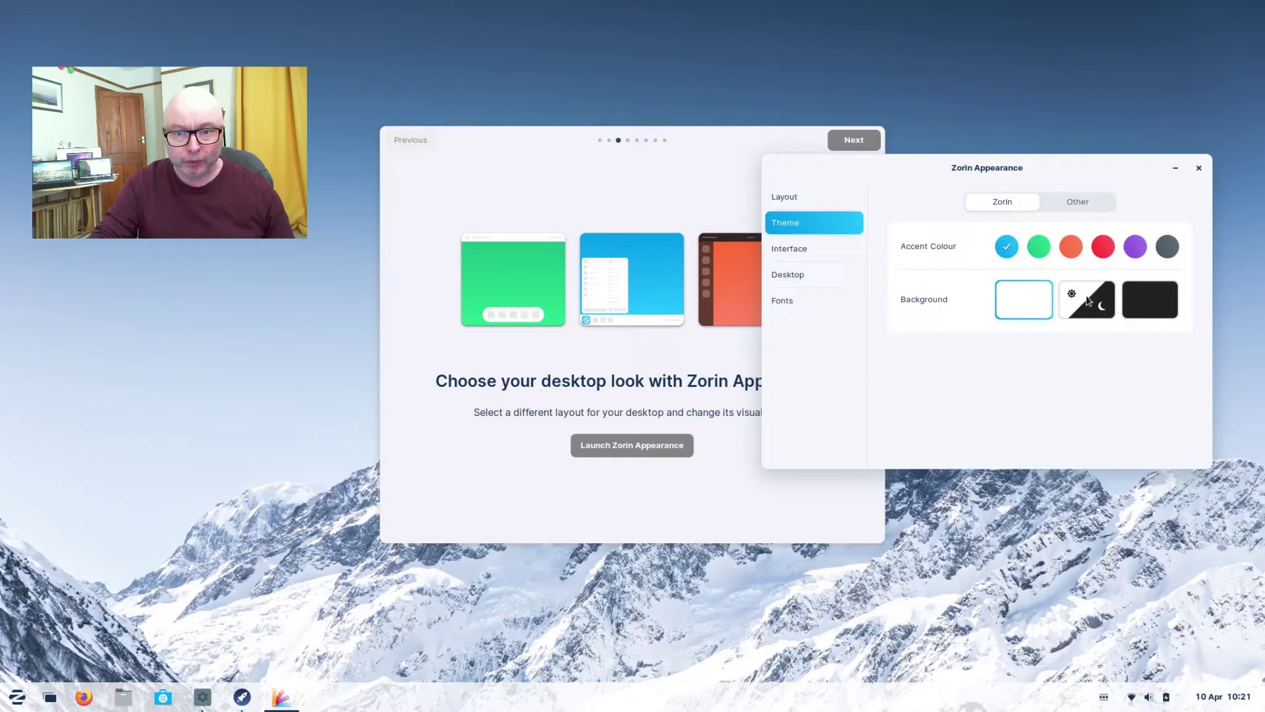
{"action": "left_click", "coordinate": [1087, 301]}
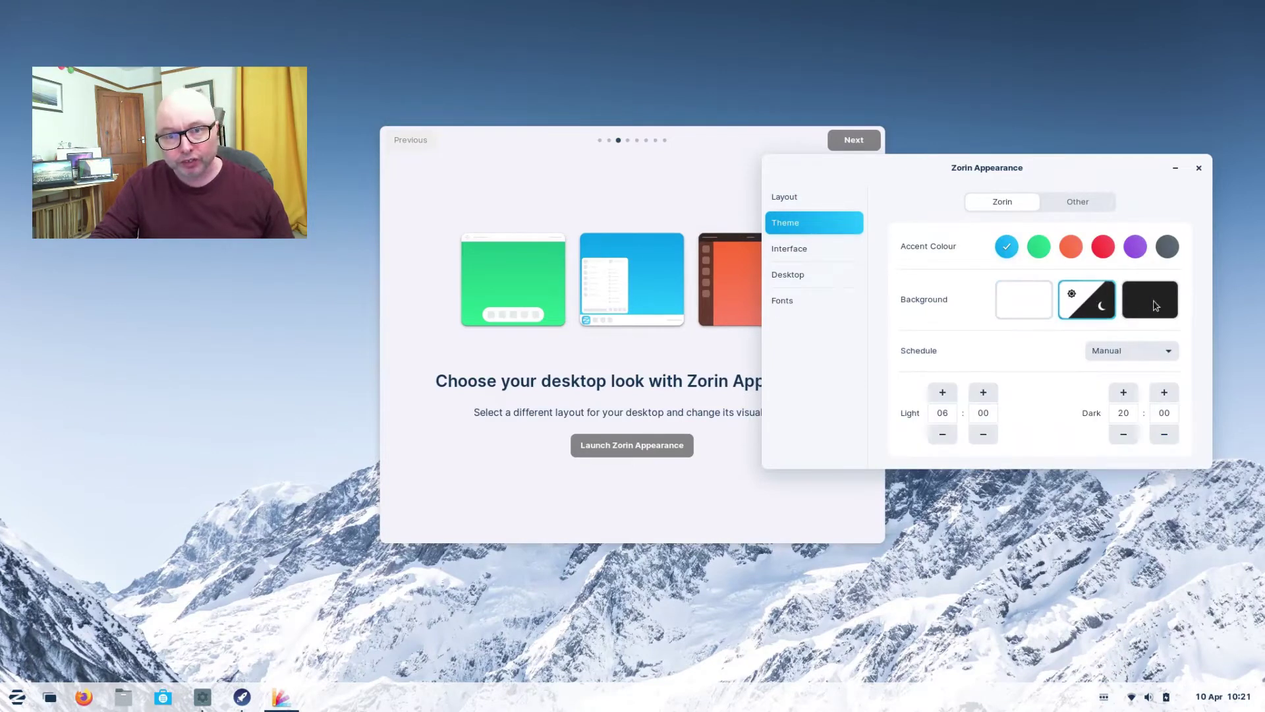
{"action": "left_click", "coordinate": [1150, 301]}
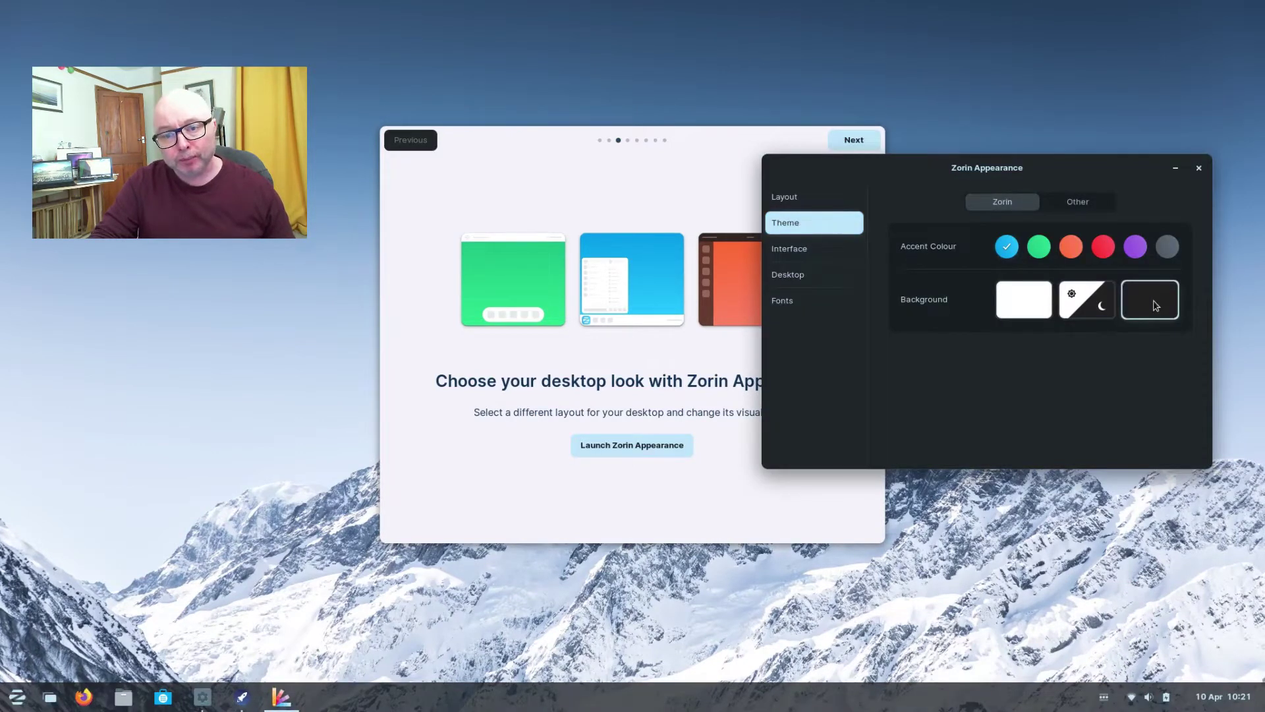
{"action": "left_click", "coordinate": [1021, 314]}
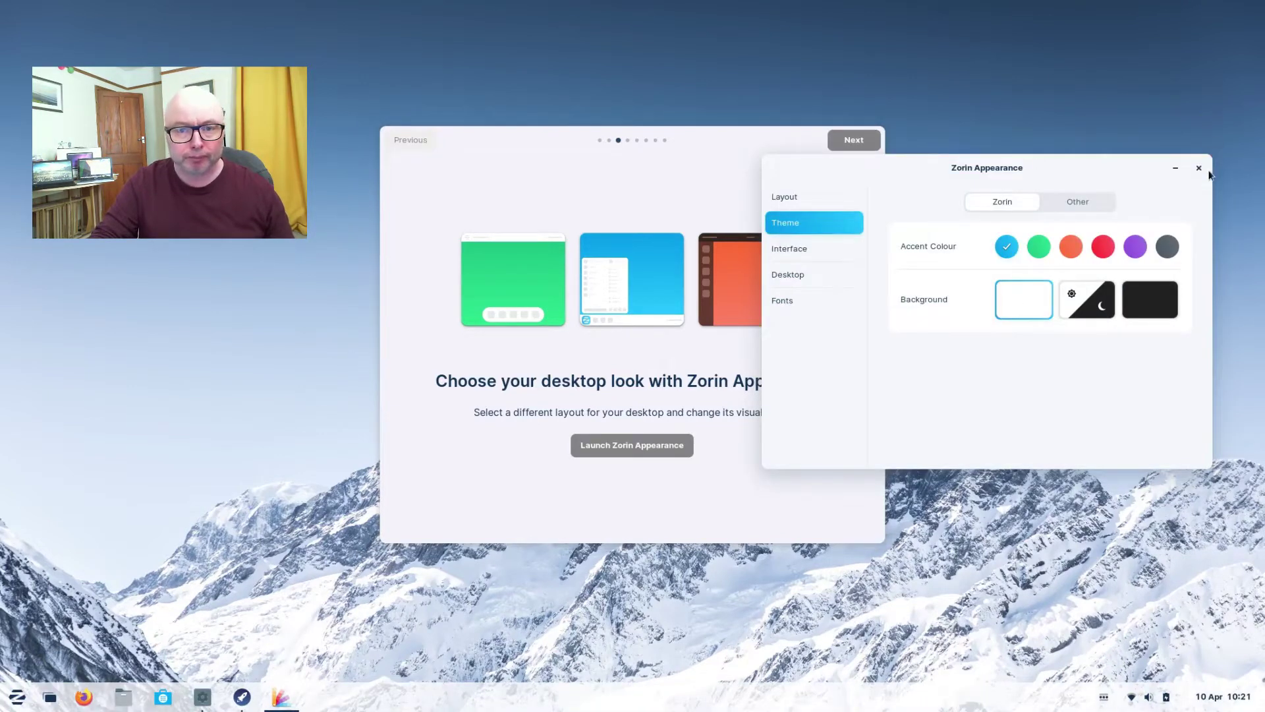
{"action": "left_click", "coordinate": [1199, 168]}
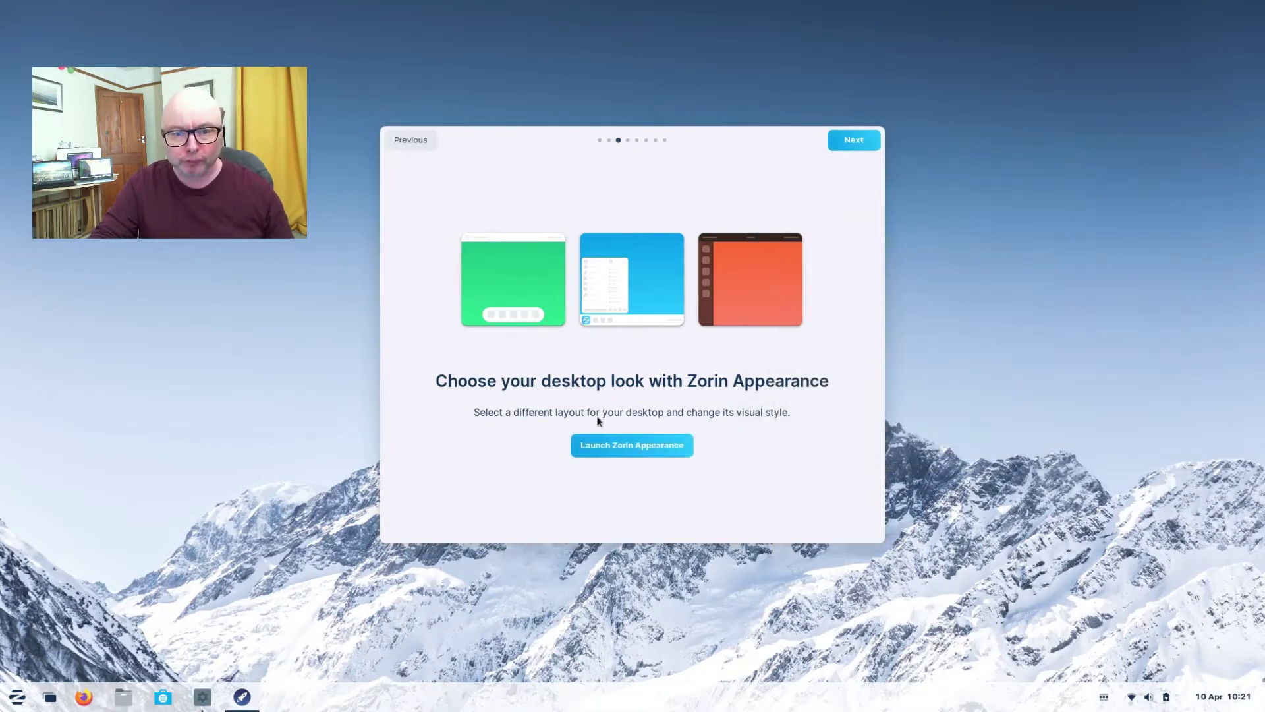
Go through the remaining welcome tour pages, from online accounts to the final page, and close the tour
{"action": "left_click", "coordinate": [860, 141]}
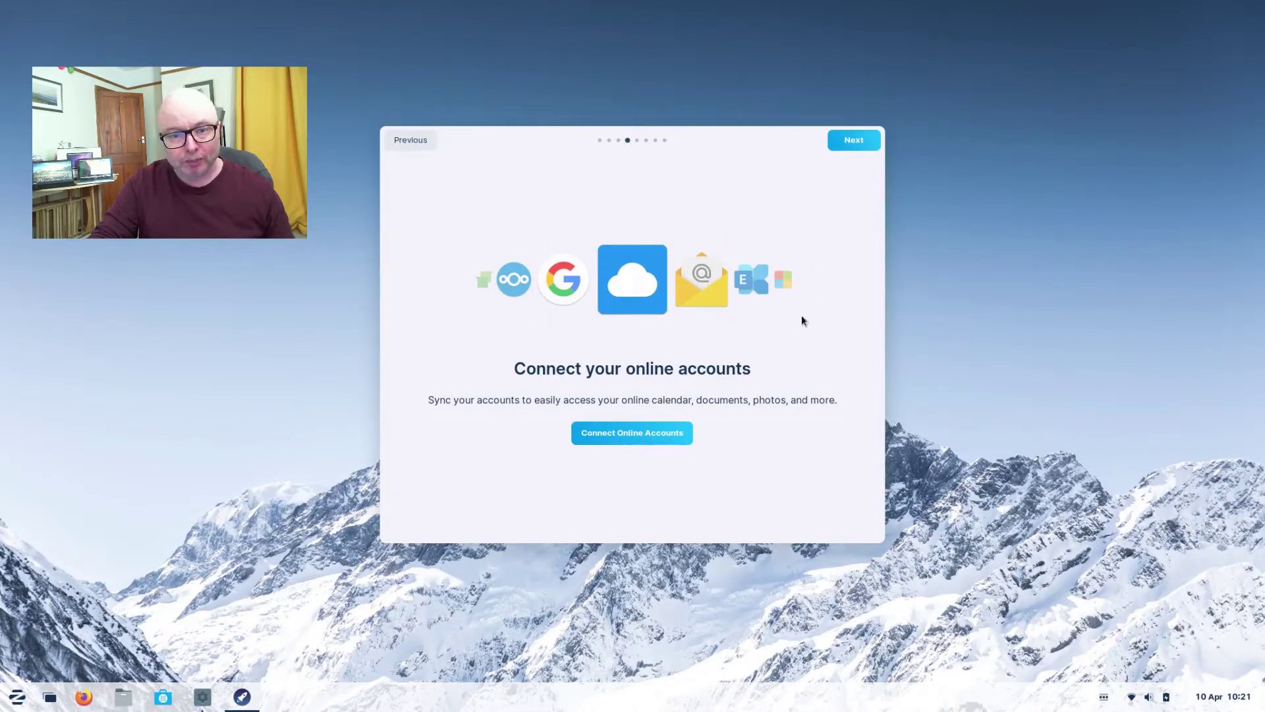
{"action": "left_click", "coordinate": [855, 139]}
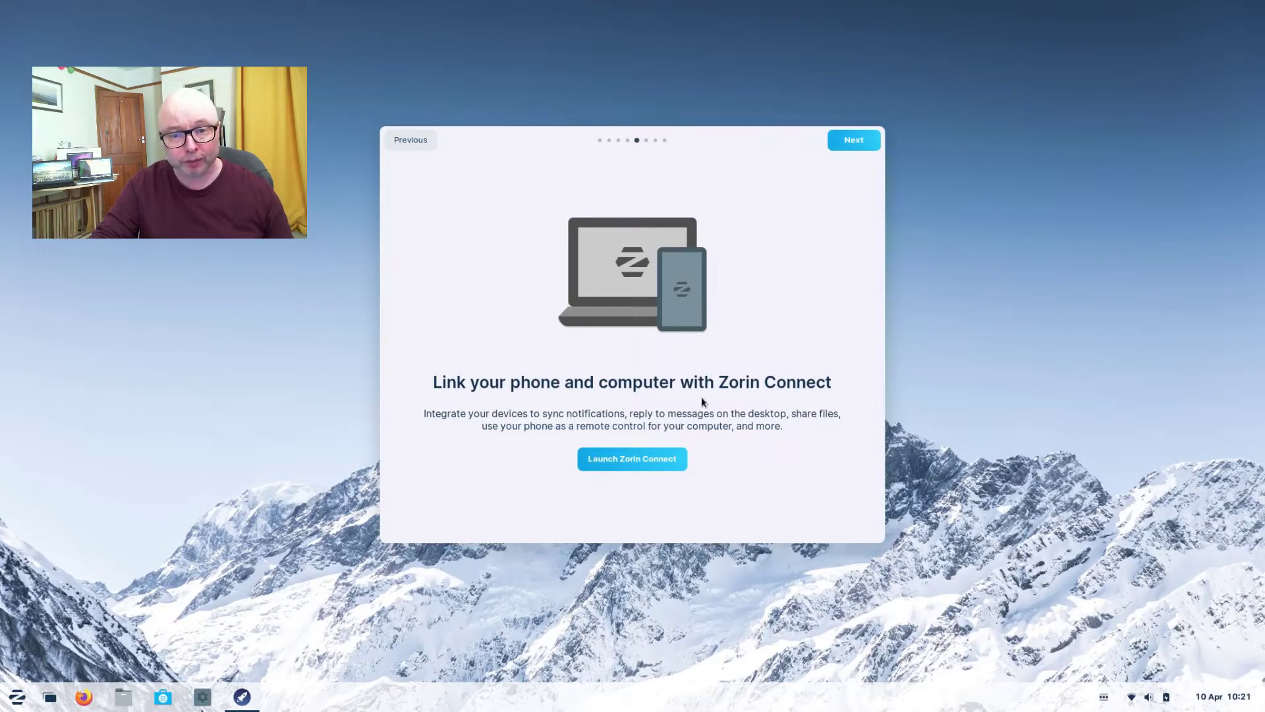
{"action": "left_click", "coordinate": [867, 141]}
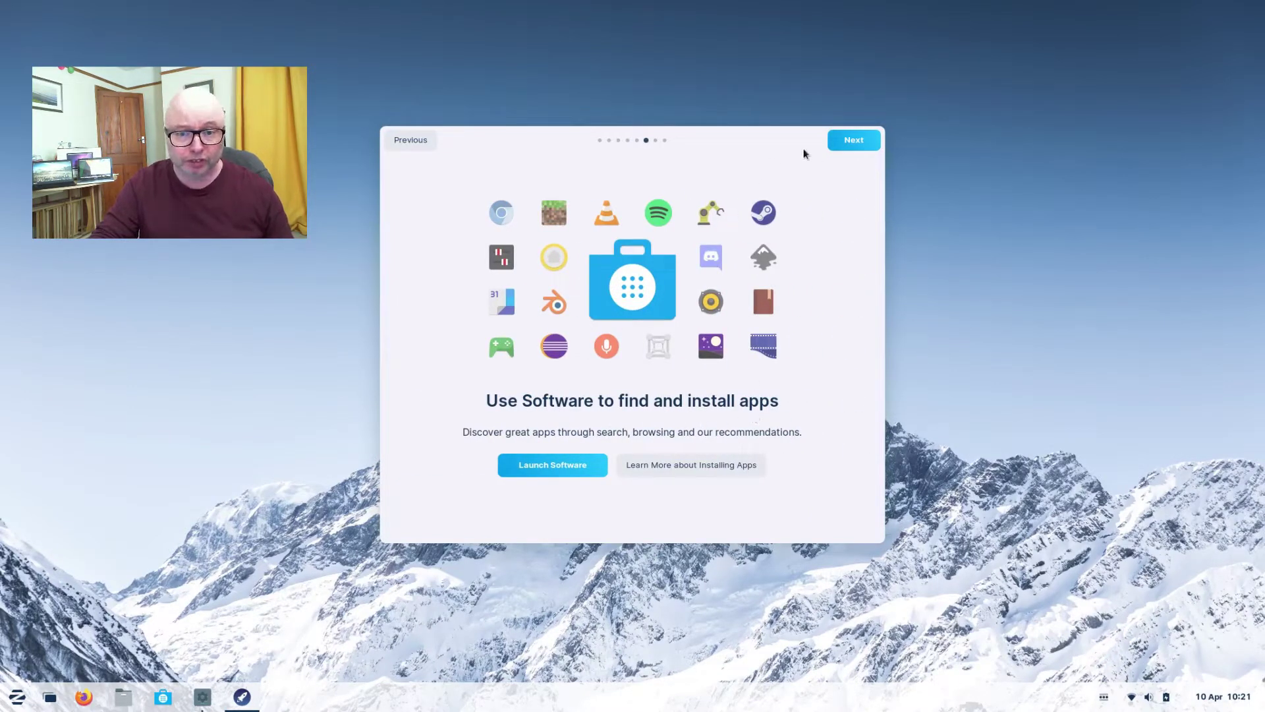
{"action": "left_click", "coordinate": [856, 143]}
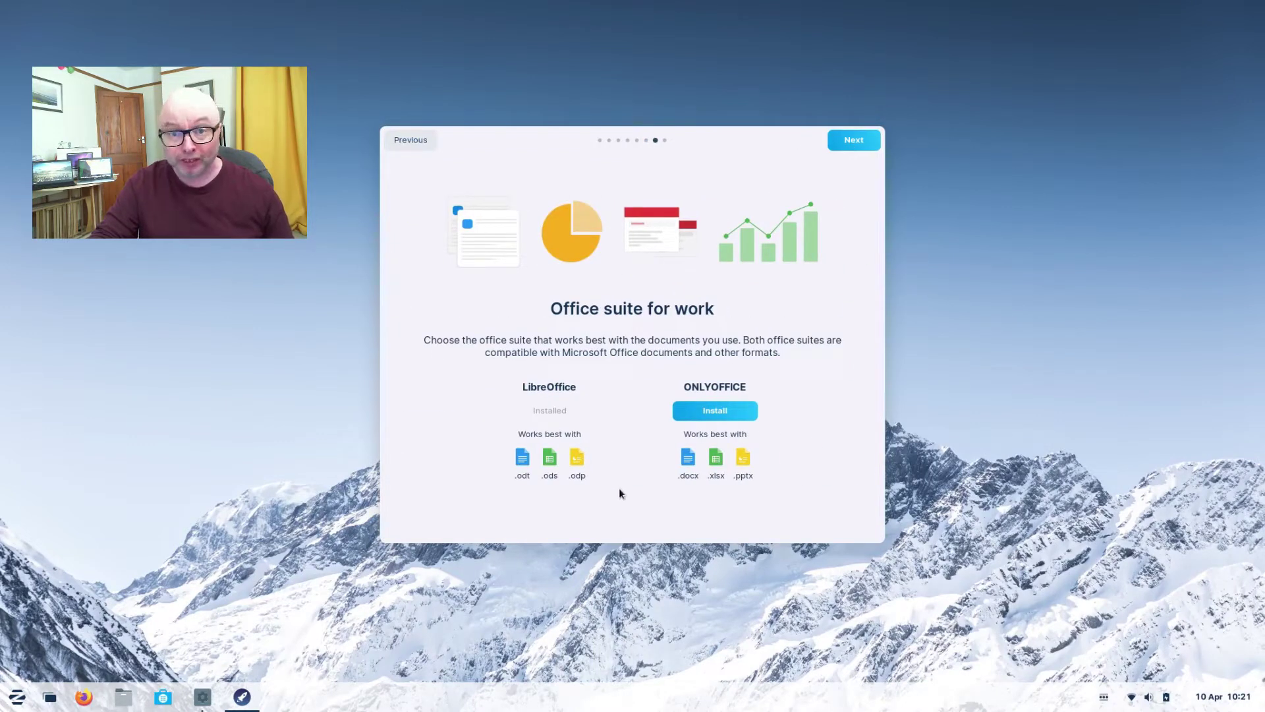
{"action": "left_click", "coordinate": [858, 142]}
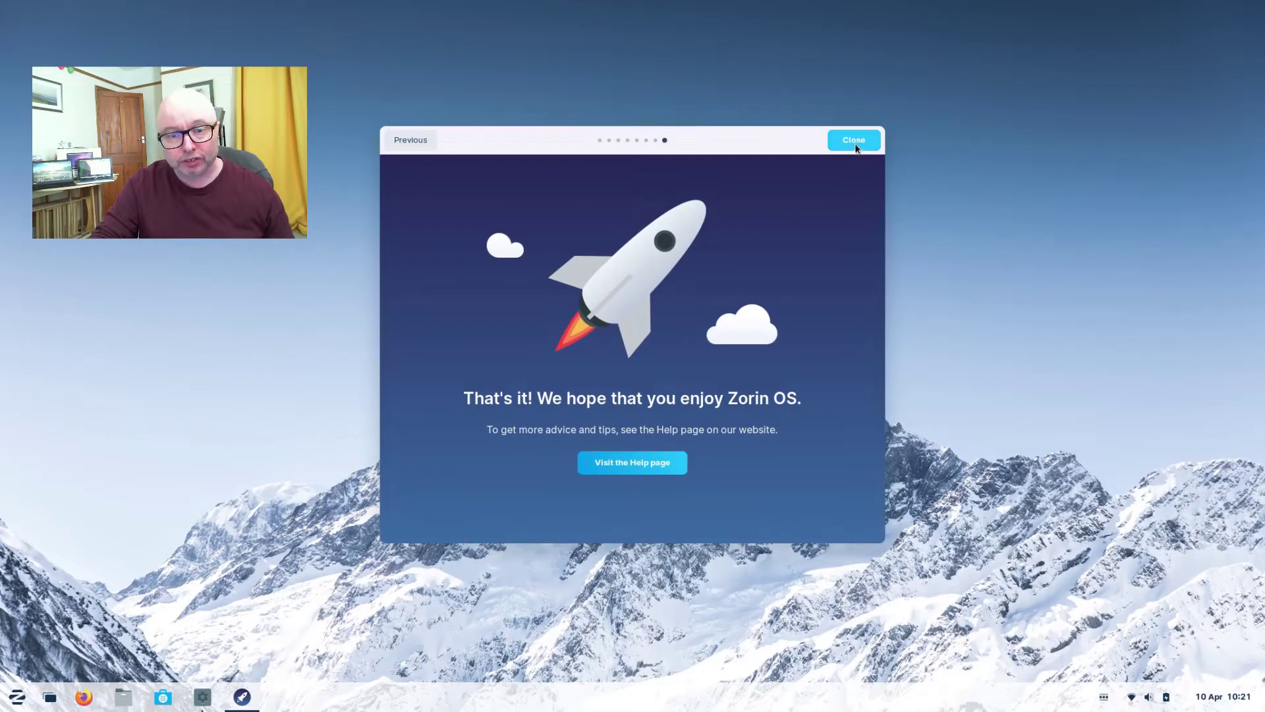
{"action": "left_click_drag", "start_coordinate": [779, 149], "coordinate": [771, 77]}
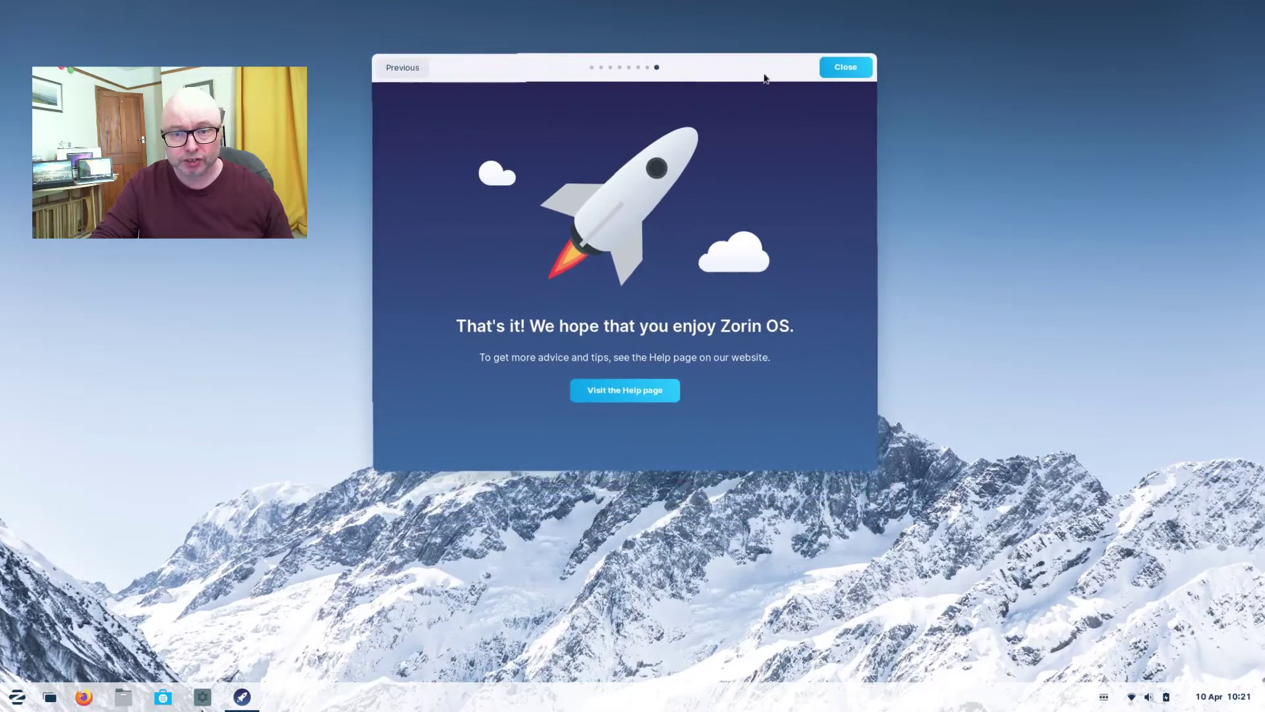
{"action": "left_click", "coordinate": [854, 67]}
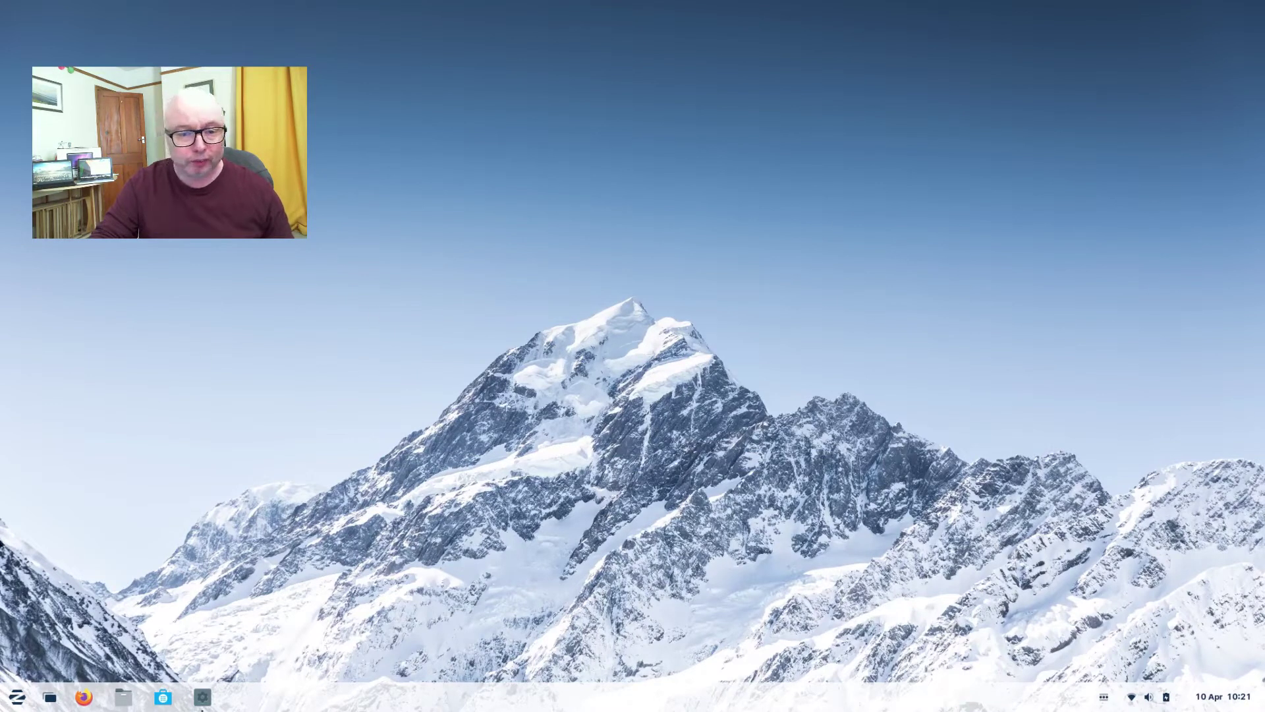
Search the application menu for "zorin", open Zorin Appearance, and move its window higher on the desktop
{"action": "left_click", "coordinate": [14, 702]}
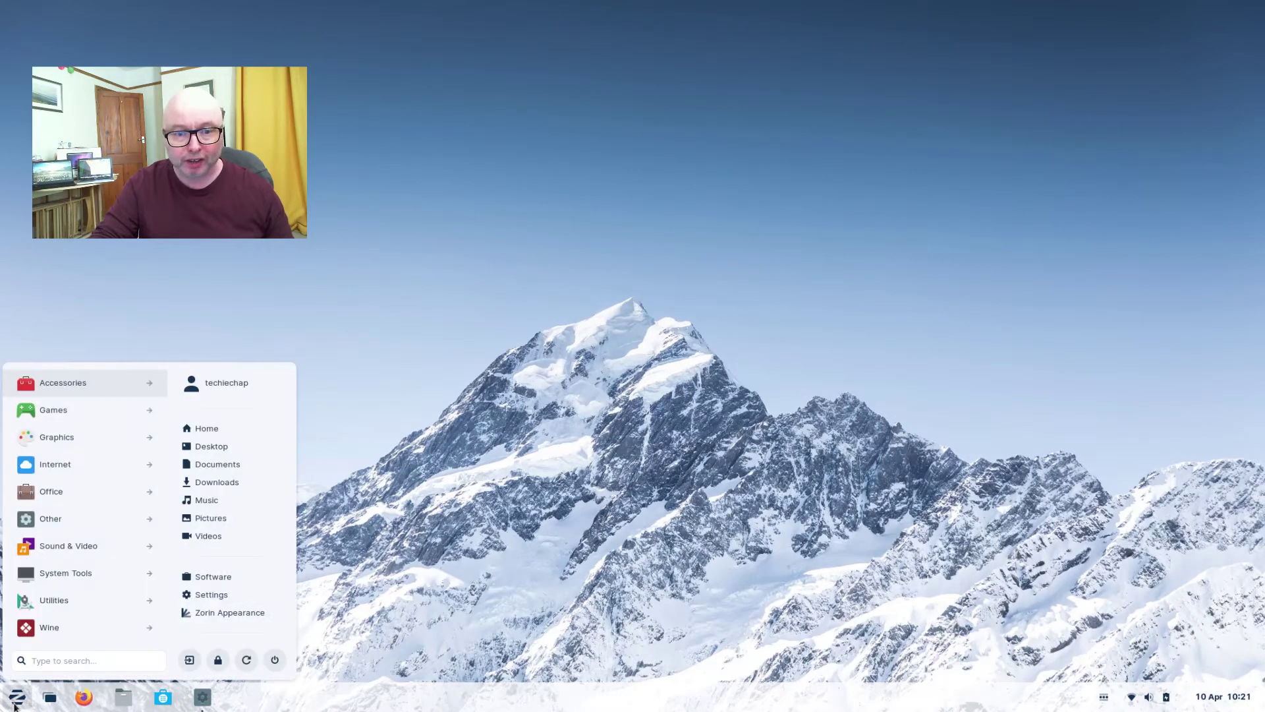
{"action": "type", "text": "zorin"}
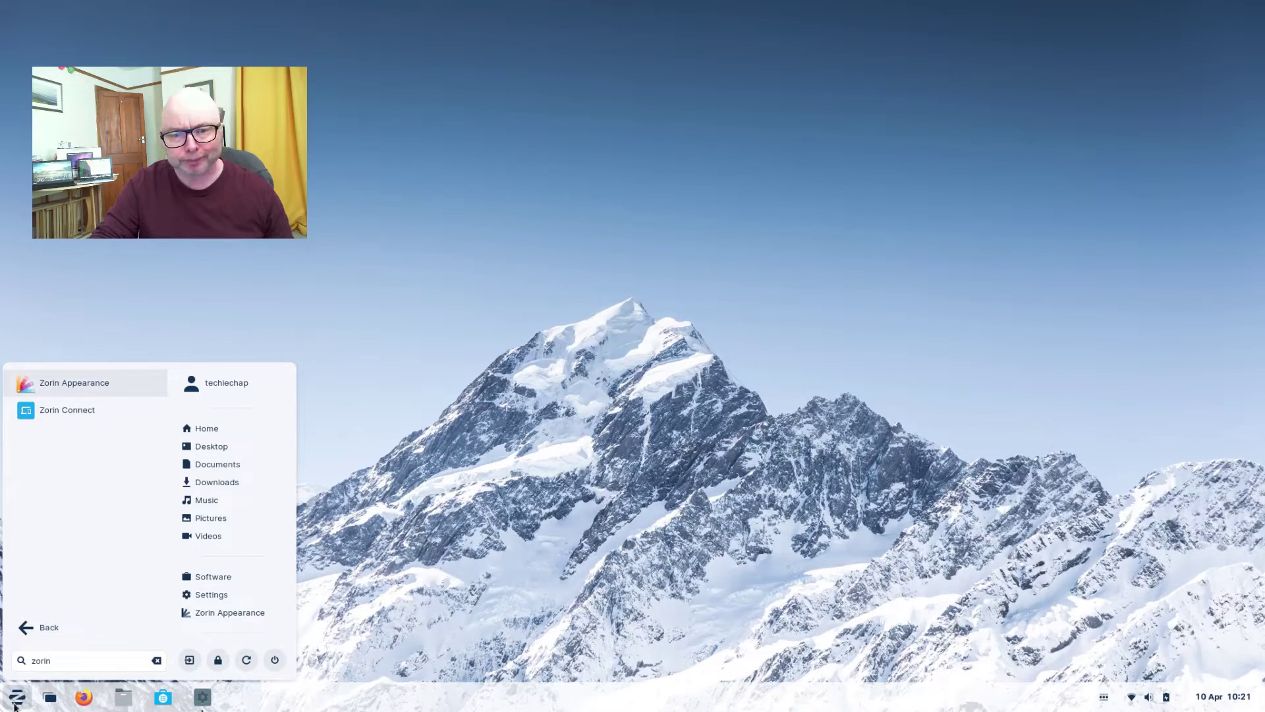
{"action": "left_click", "coordinate": [62, 379]}
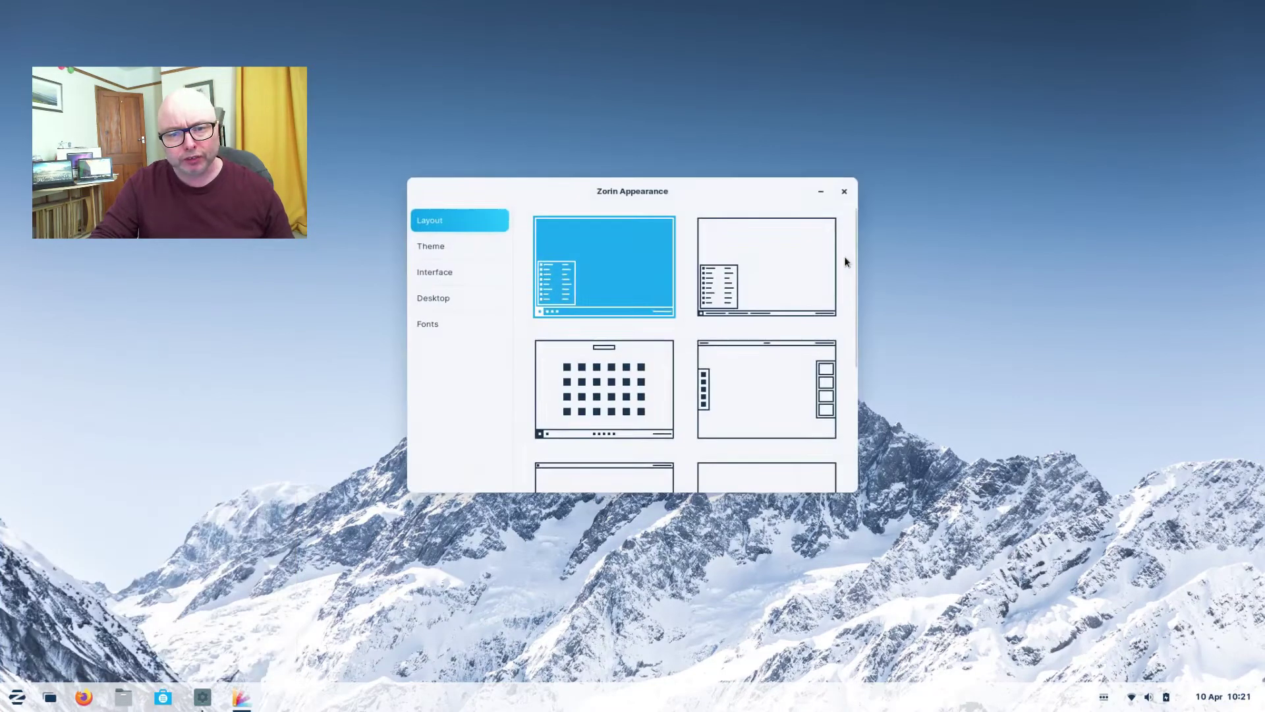
{"action": "left_click_drag", "start_coordinate": [707, 192], "coordinate": [782, 73]}
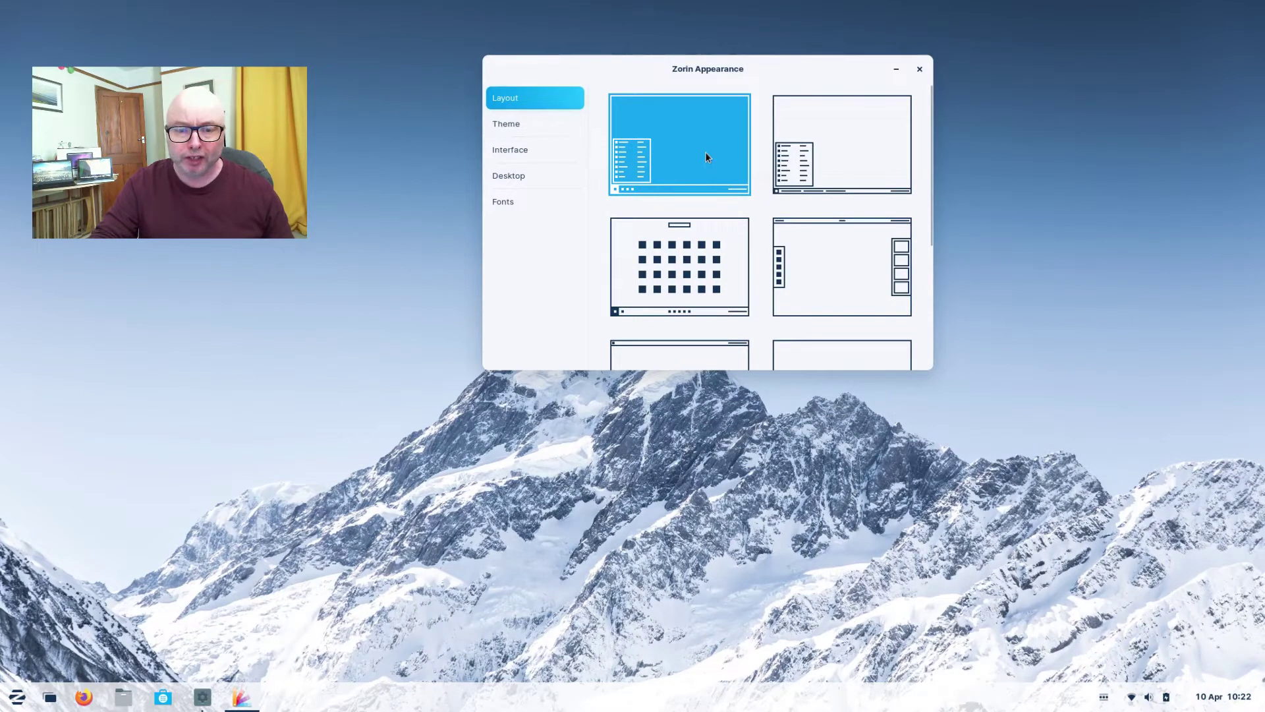
Compare the first two desktop layouts by switching between them and opening the application menu in each
{"action": "left_click", "coordinate": [828, 136]}
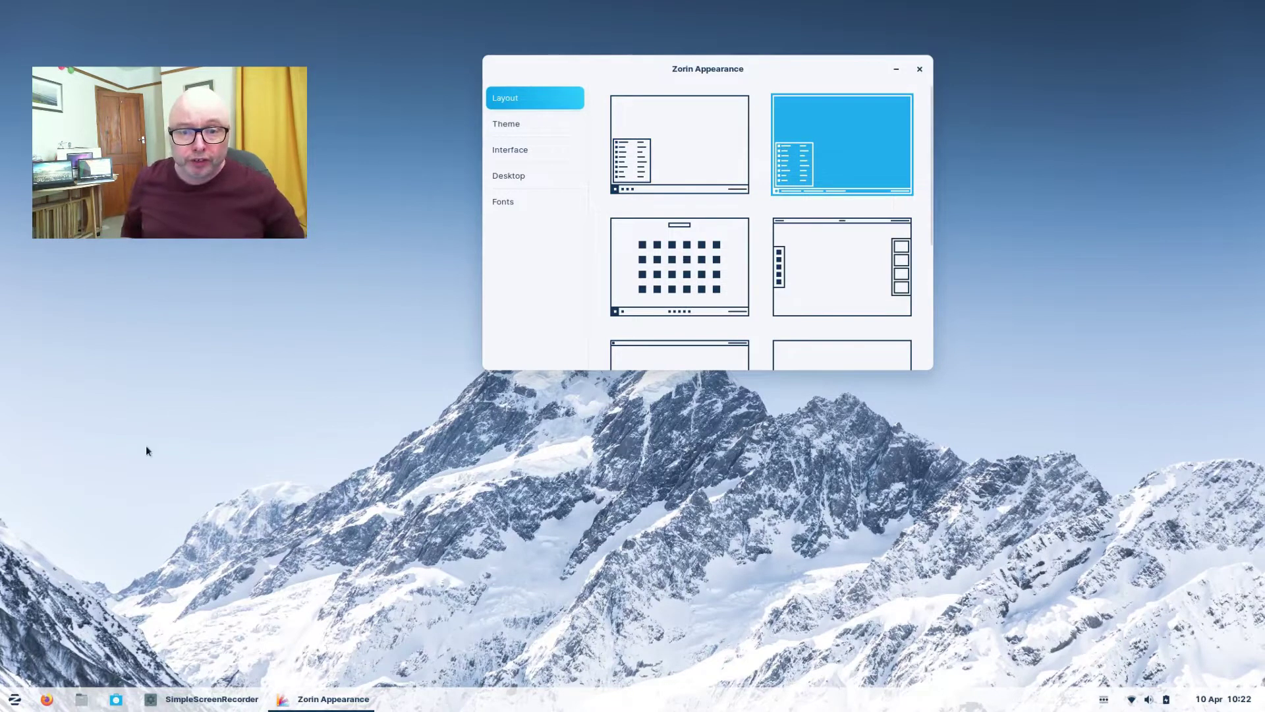
{"action": "left_click", "coordinate": [13, 699]}
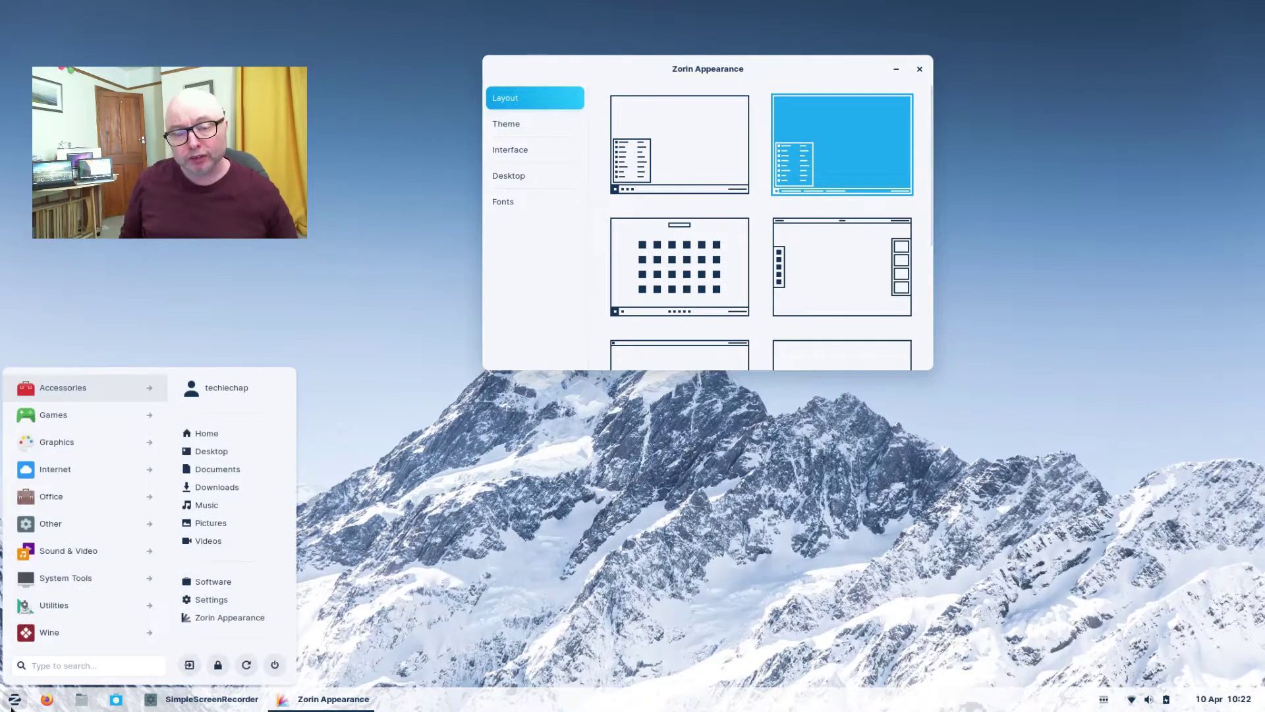
{"action": "left_click", "coordinate": [13, 700]}
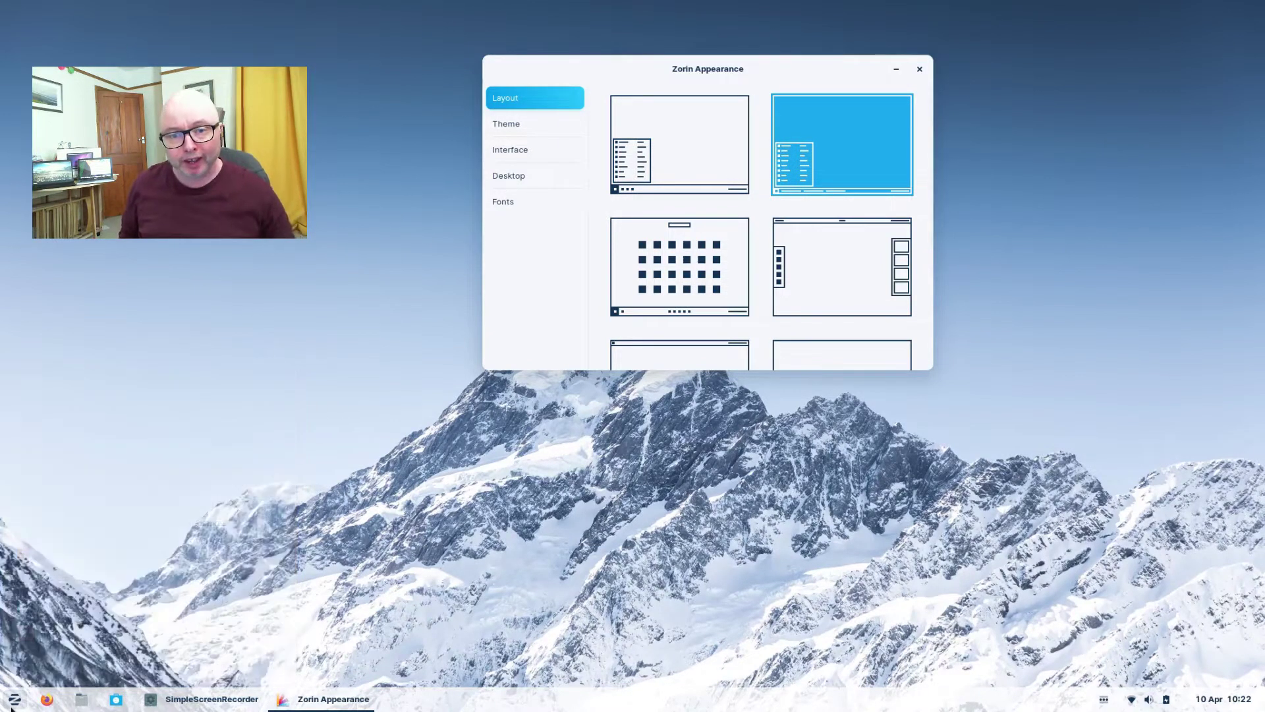
{"action": "left_click", "coordinate": [677, 170]}
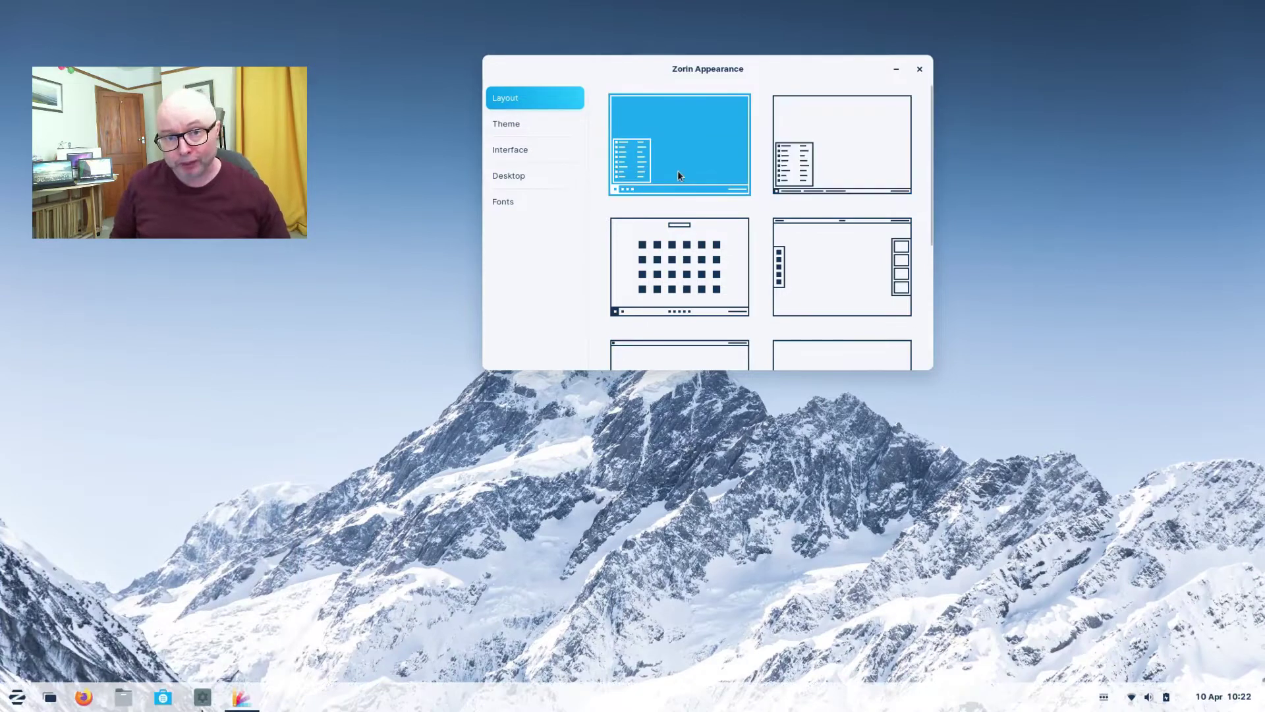
{"action": "left_click", "coordinate": [17, 699]}
{"action": "left_click", "coordinate": [17, 699]}
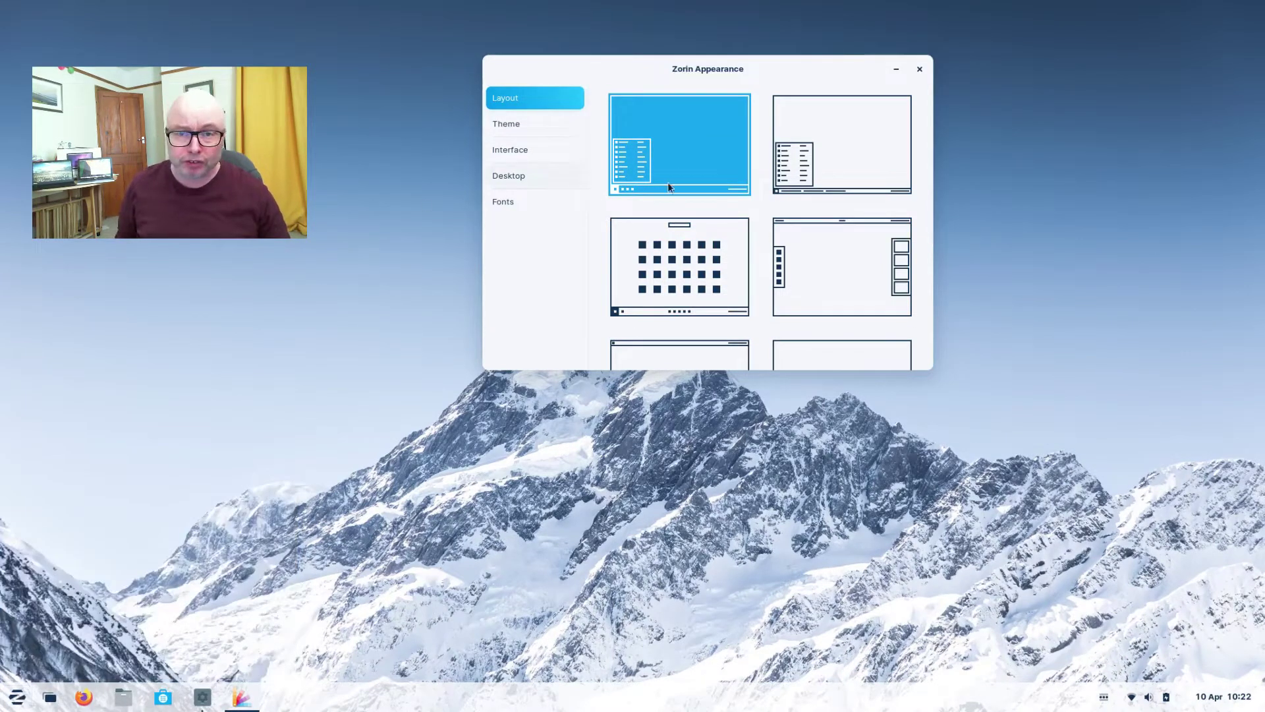
{"action": "left_click", "coordinate": [778, 162]}
{"action": "left_click", "coordinate": [14, 699]}
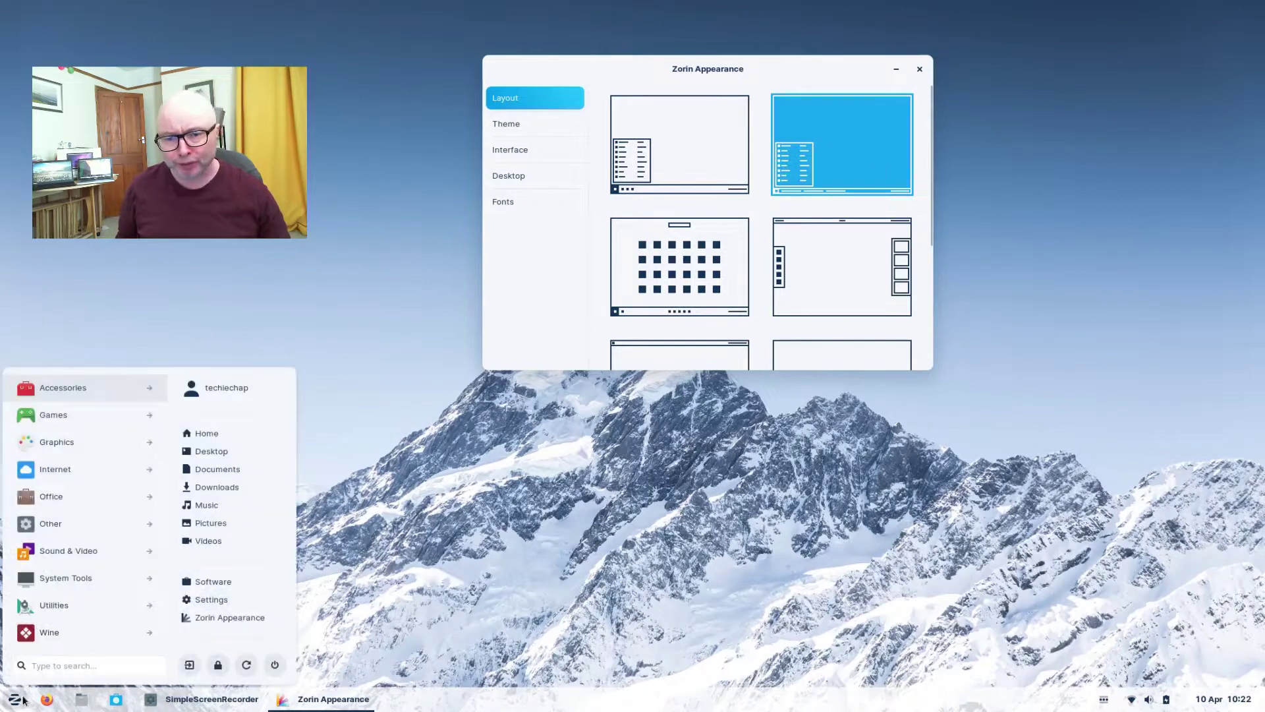
{"action": "left_click", "coordinate": [11, 691]}
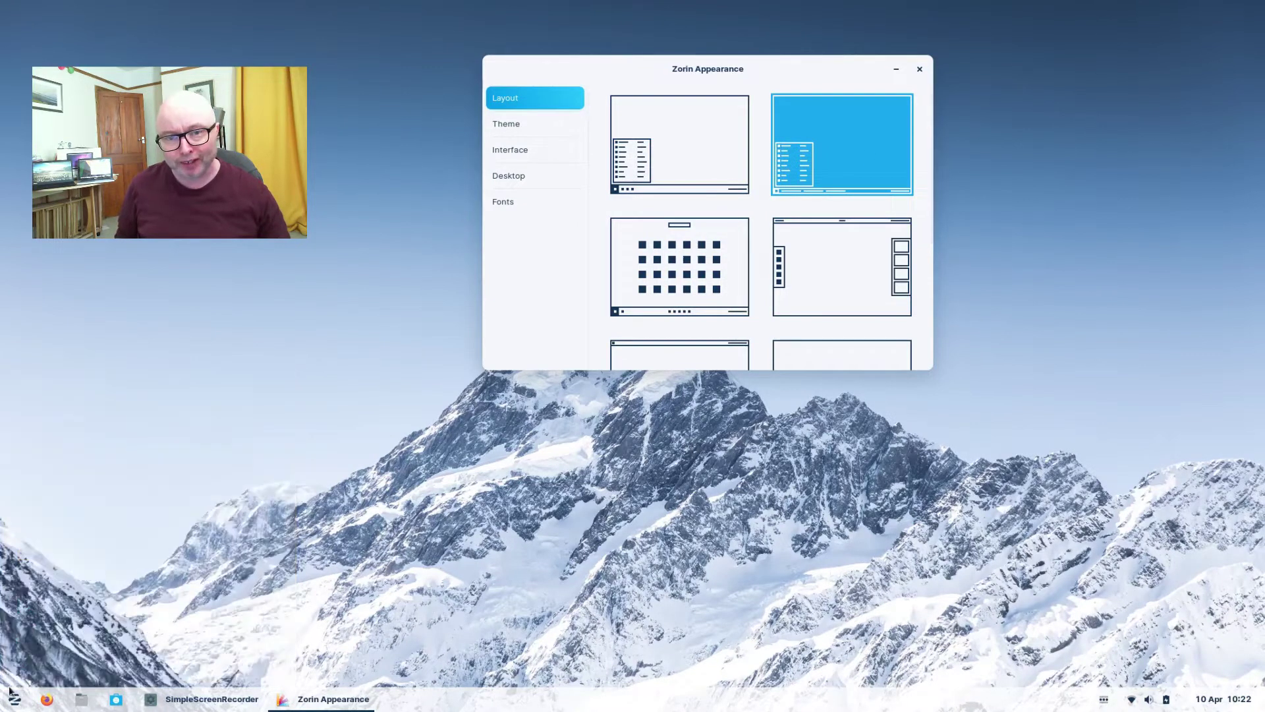
Try the layout with centred taskbar icons and a full-screen app grid, opening and minimising Files and checking the grid
{"action": "left_click", "coordinate": [704, 265]}
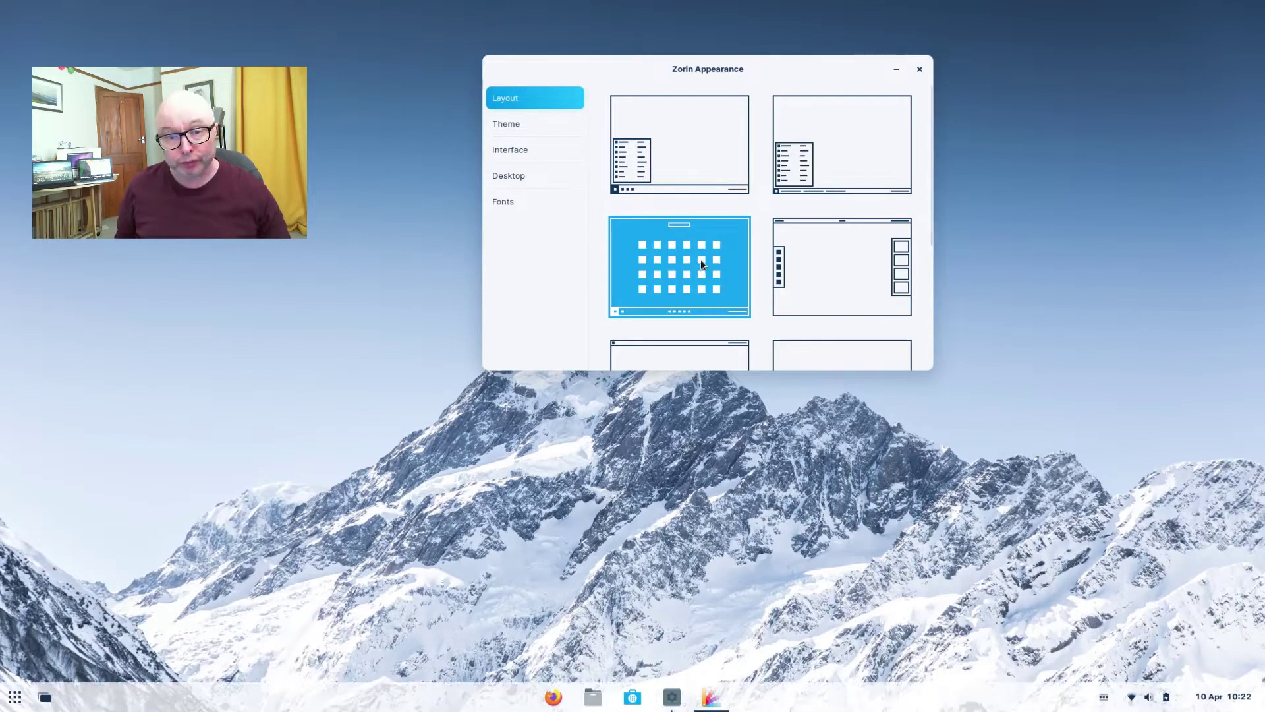
{"action": "left_click", "coordinate": [593, 698]}
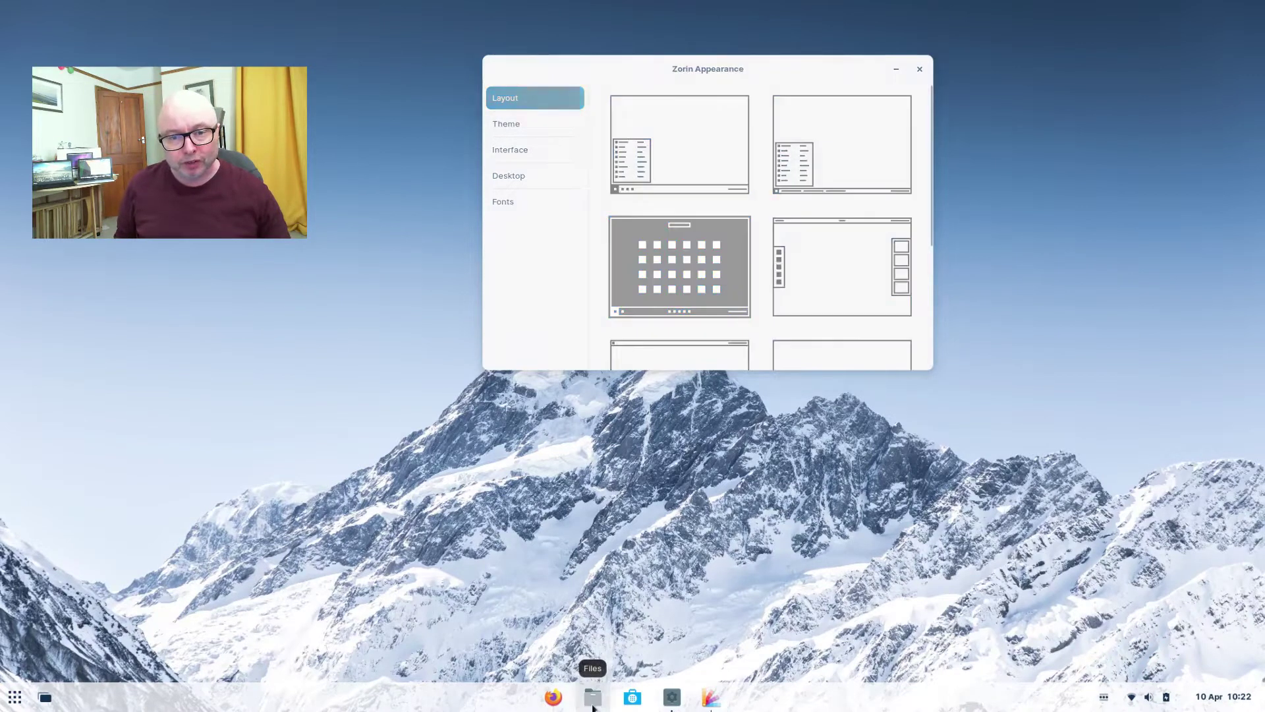
{"action": "left_click", "coordinate": [593, 698]}
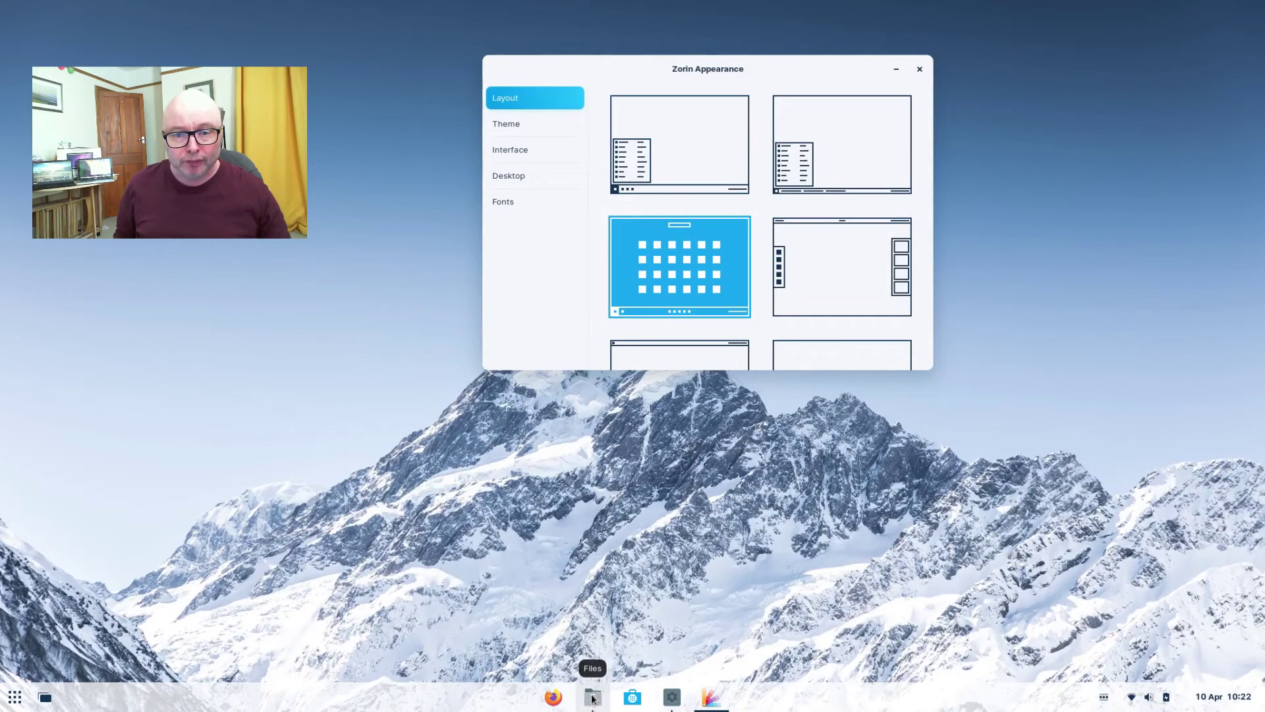
{"action": "left_click", "coordinate": [15, 699]}
{"action": "left_click", "coordinate": [15, 701]}
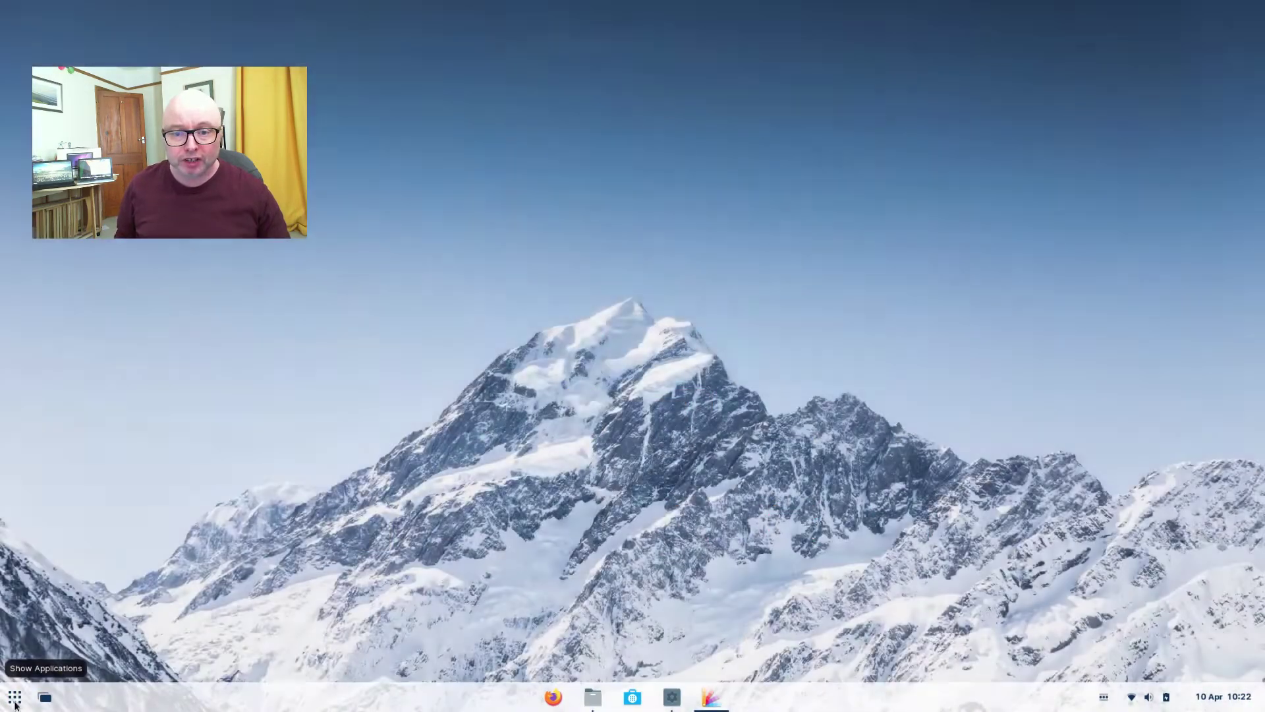
Apply the desktop layout with a top bar and side dock, and display all applications from its activities overview
{"action": "left_click", "coordinate": [863, 297]}
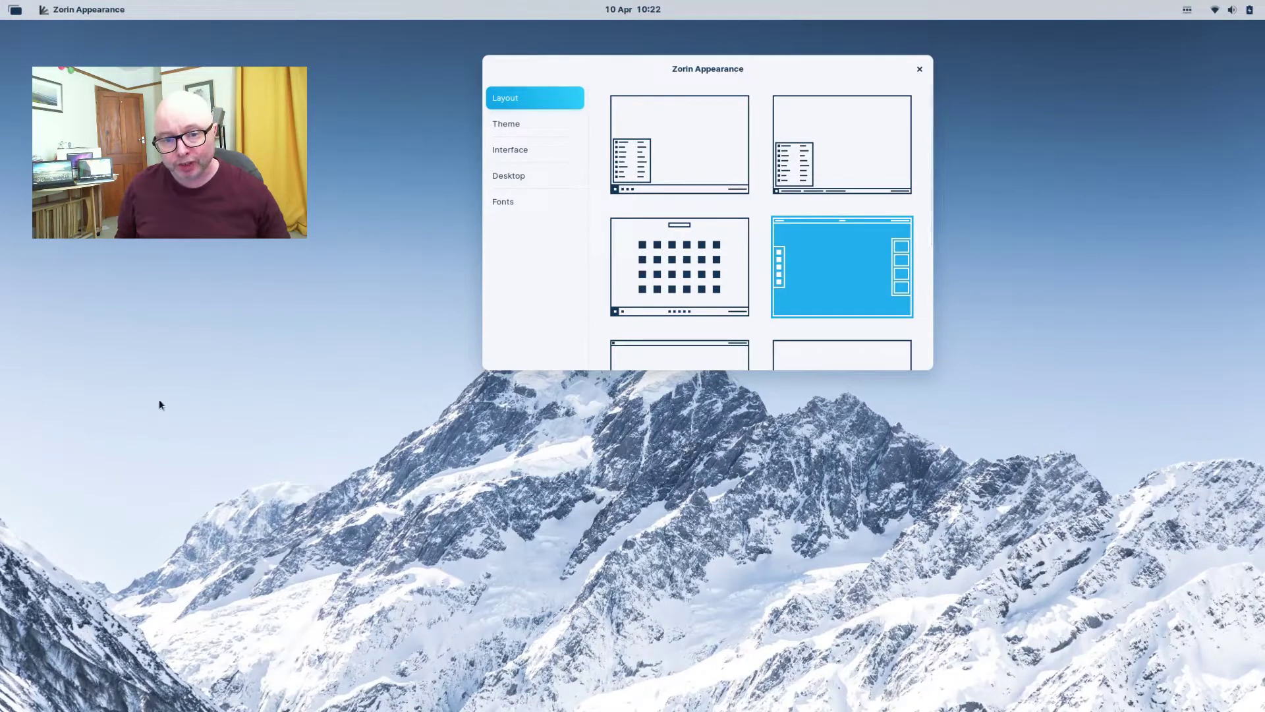
{"action": "left_click", "coordinate": [14, 10]}
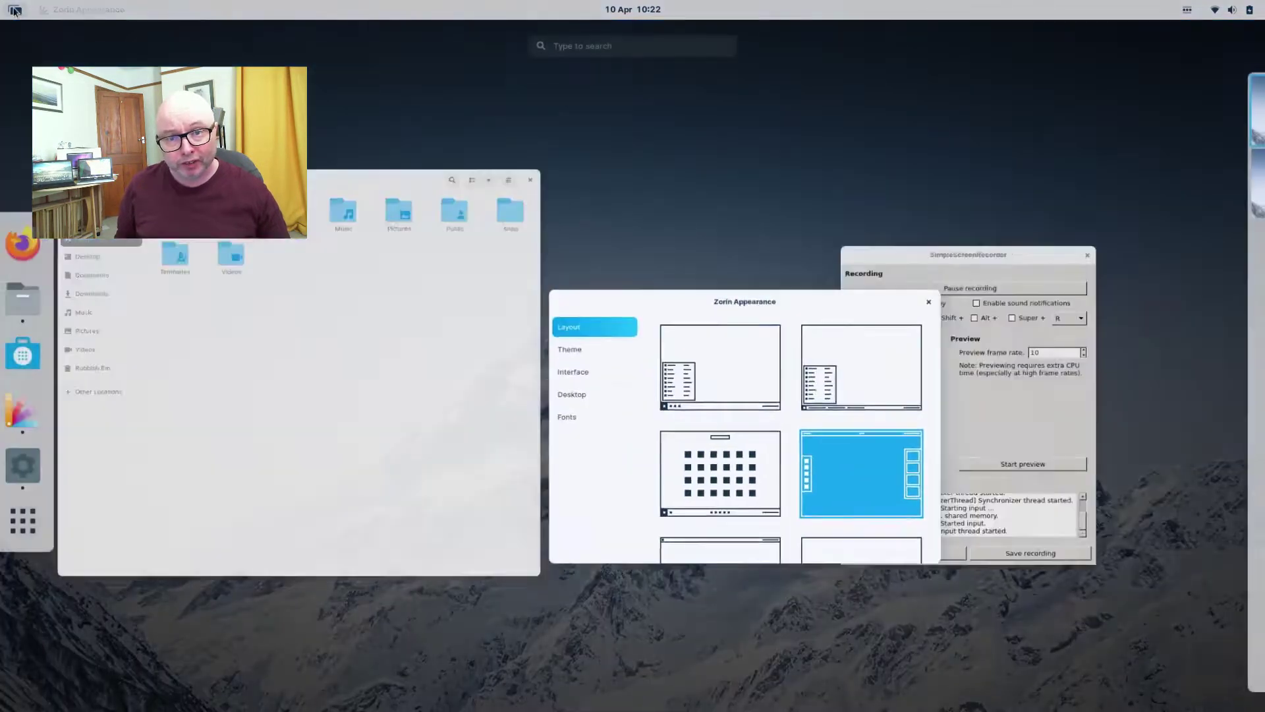
{"action": "left_click", "coordinate": [39, 526]}
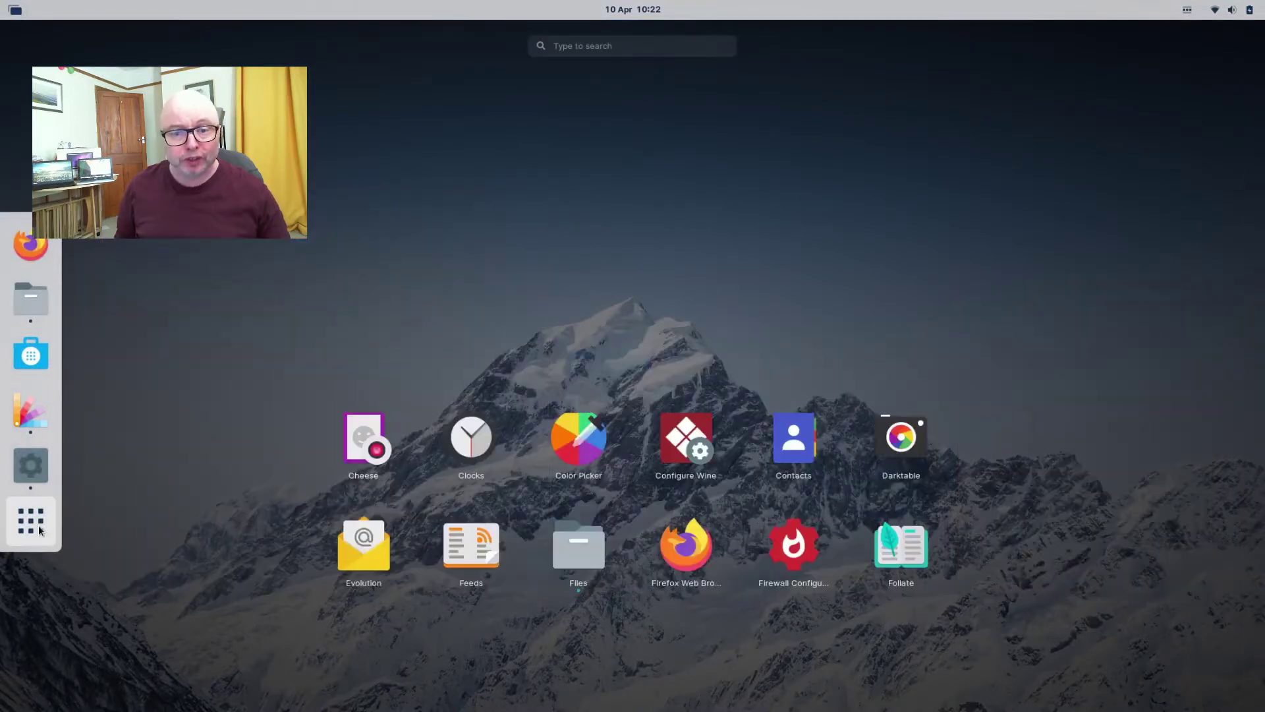
Return to Zorin Appearance, apply the desktop layout with a top bar and bottom dock, and view its system menu
{"action": "left_click", "coordinate": [38, 525]}
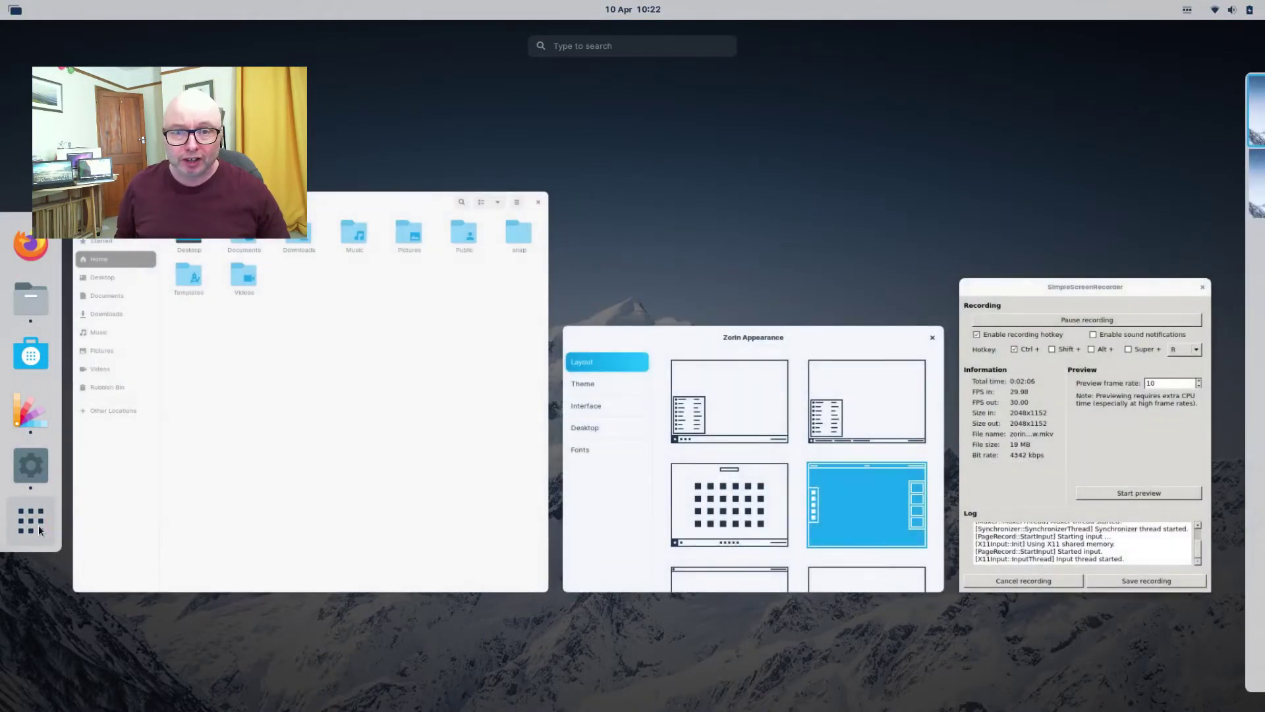
{"action": "left_click", "coordinate": [618, 504]}
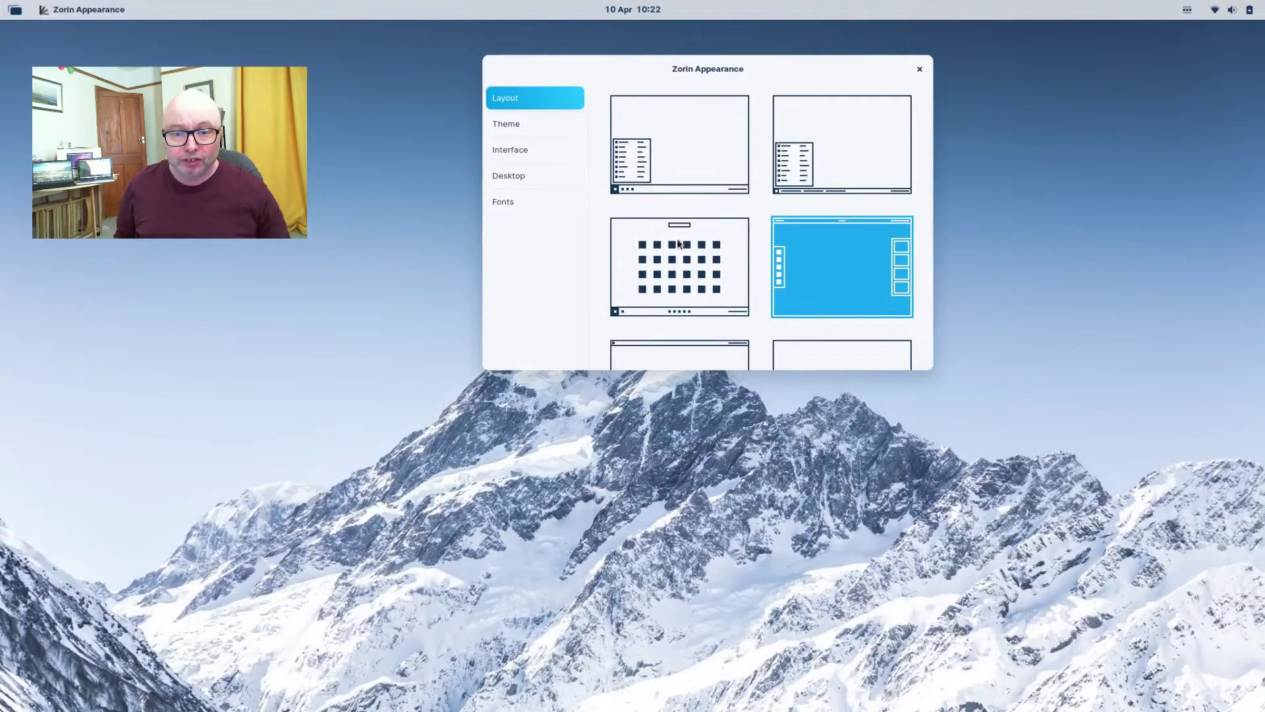
{"action": "scroll", "coordinate": [740, 224], "scroll_direction": "down", "scroll_amount": 3}
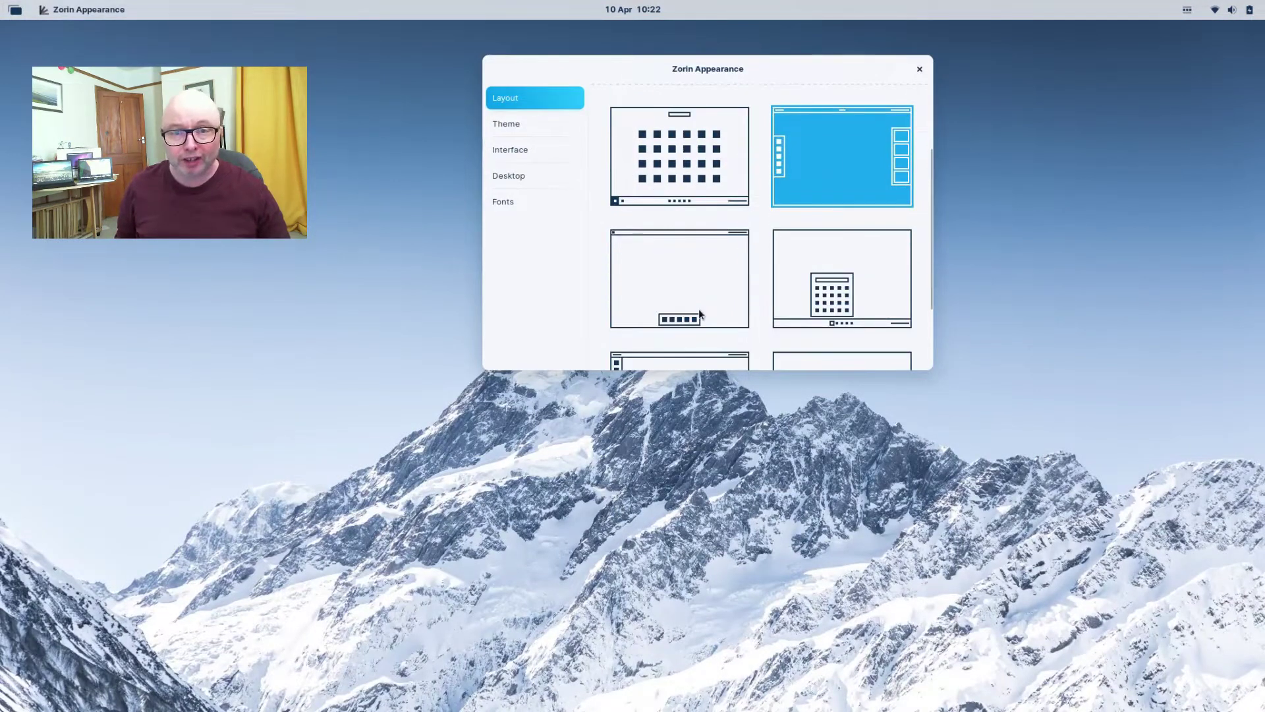
{"action": "left_click", "coordinate": [704, 311]}
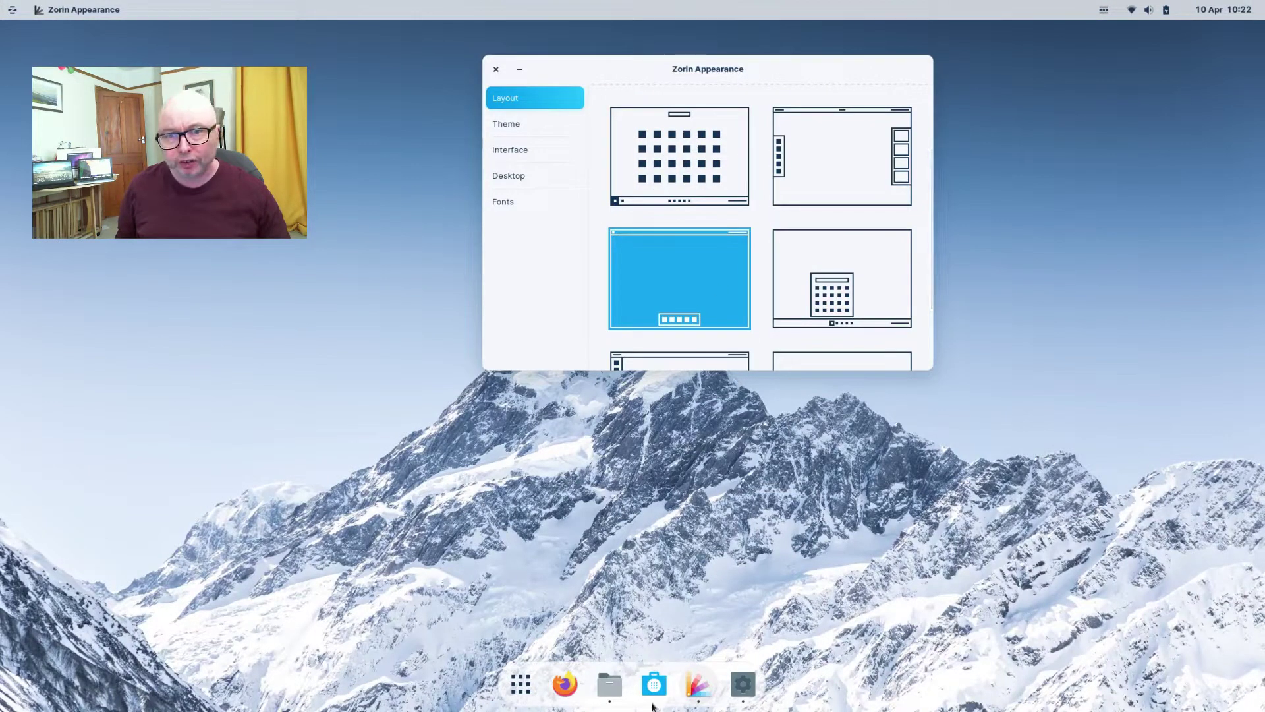
{"action": "left_click", "coordinate": [246, 432]}
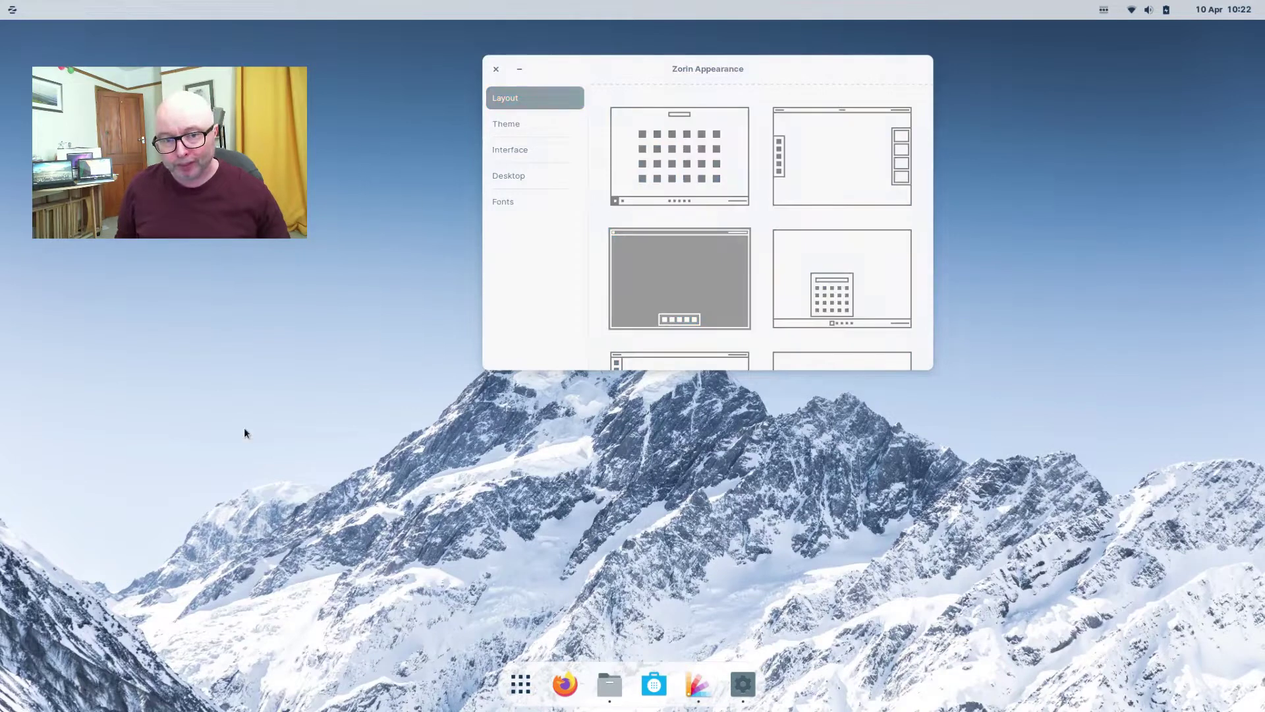
{"action": "left_click", "coordinate": [9, 10]}
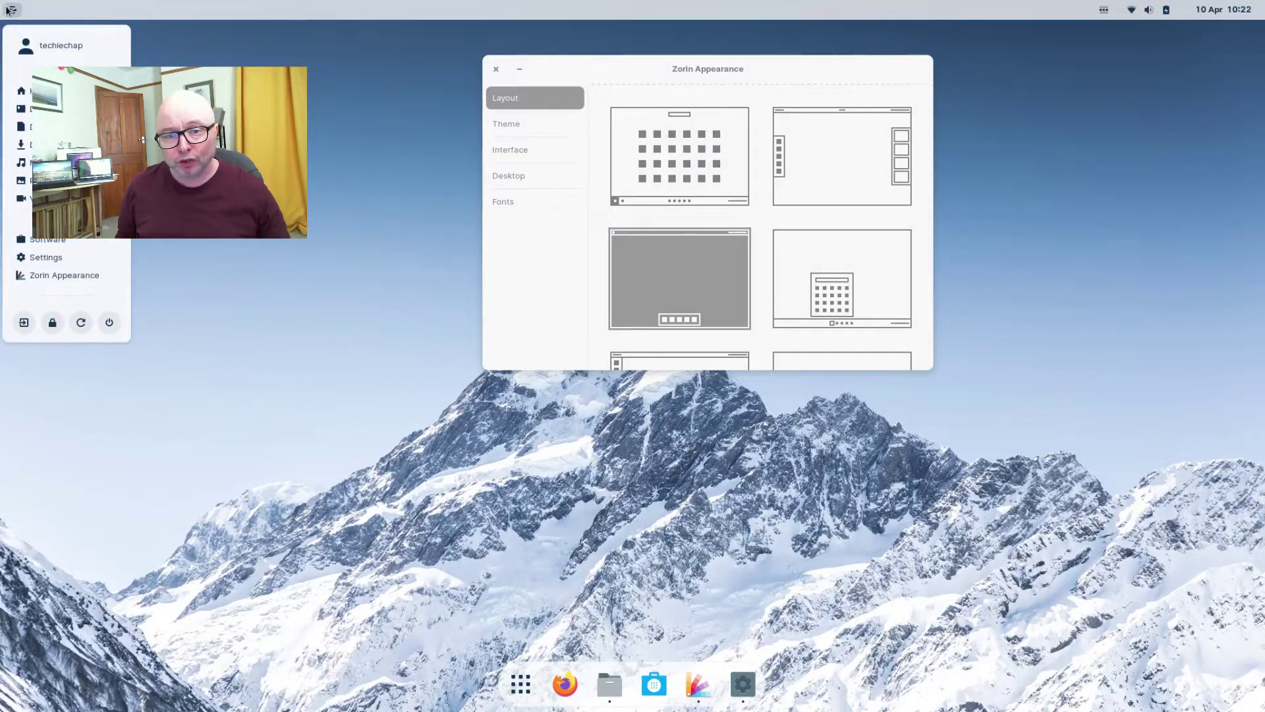
{"action": "left_click", "coordinate": [8, 10]}
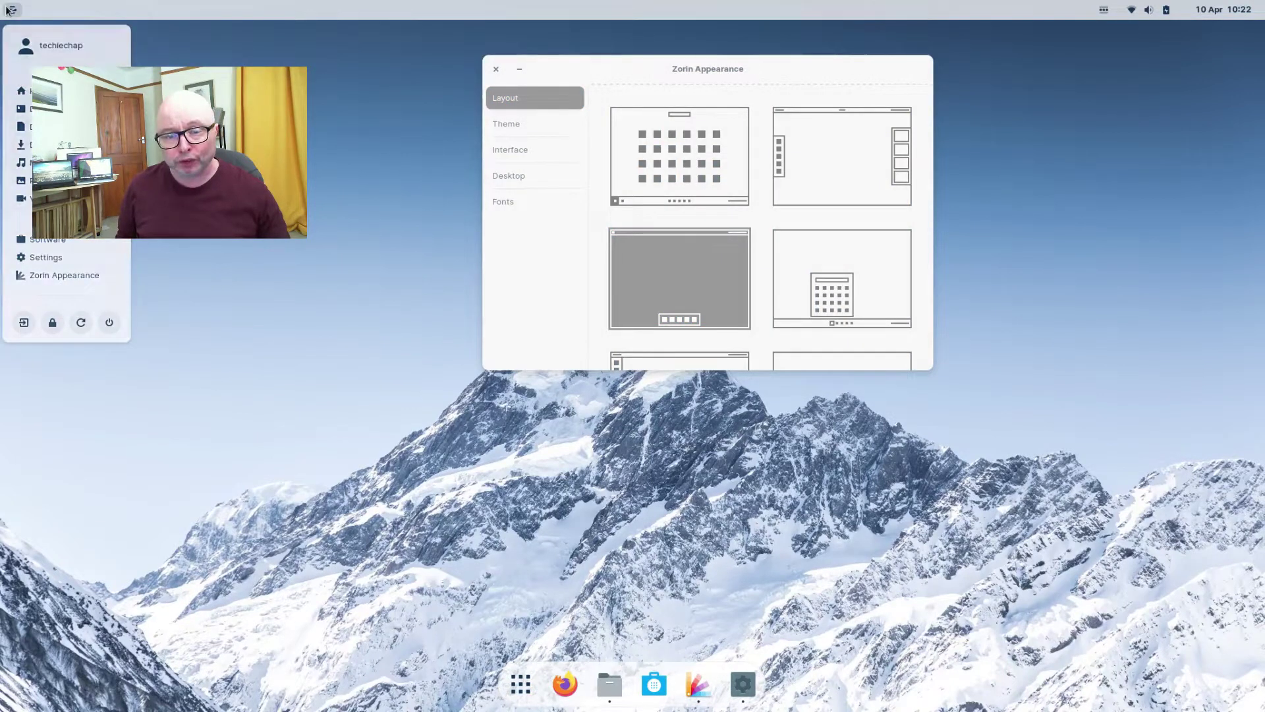
{"action": "left_click", "coordinate": [511, 280]}
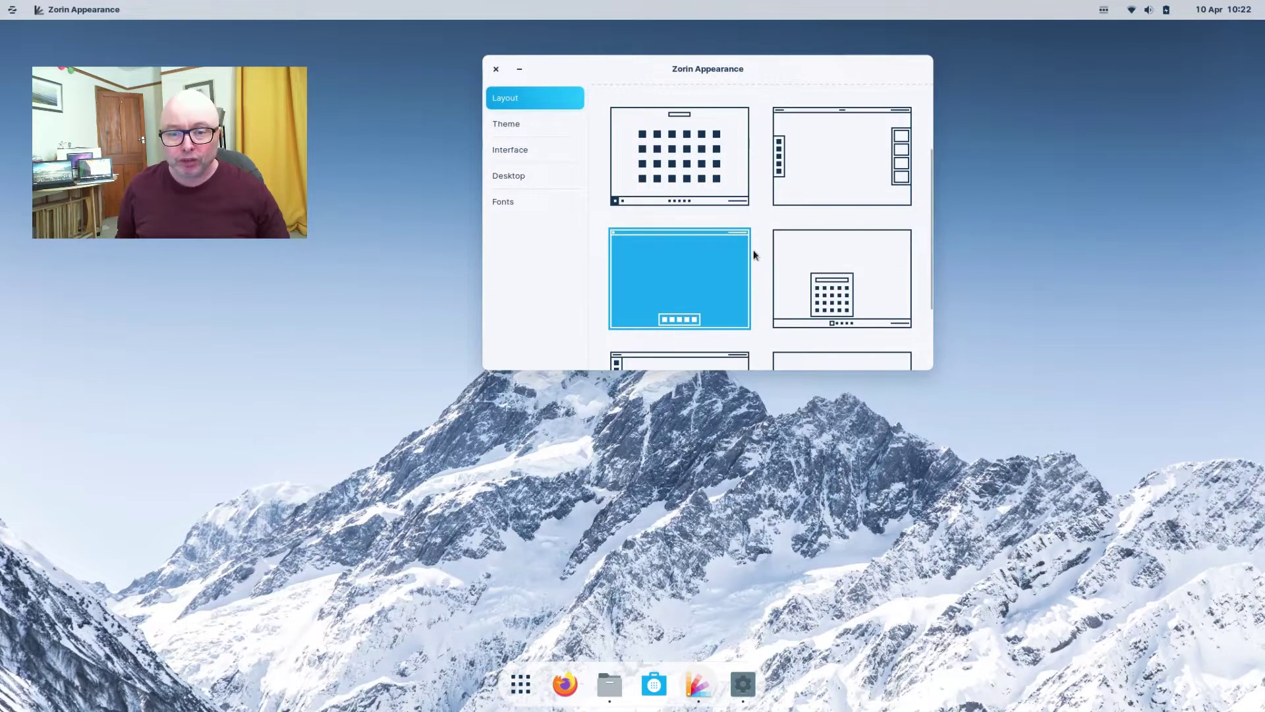
Try the centred taskbar layout with a compact app grid, checking its application menu, activities overview, and opening and minimising Files
{"action": "left_click", "coordinate": [854, 295]}
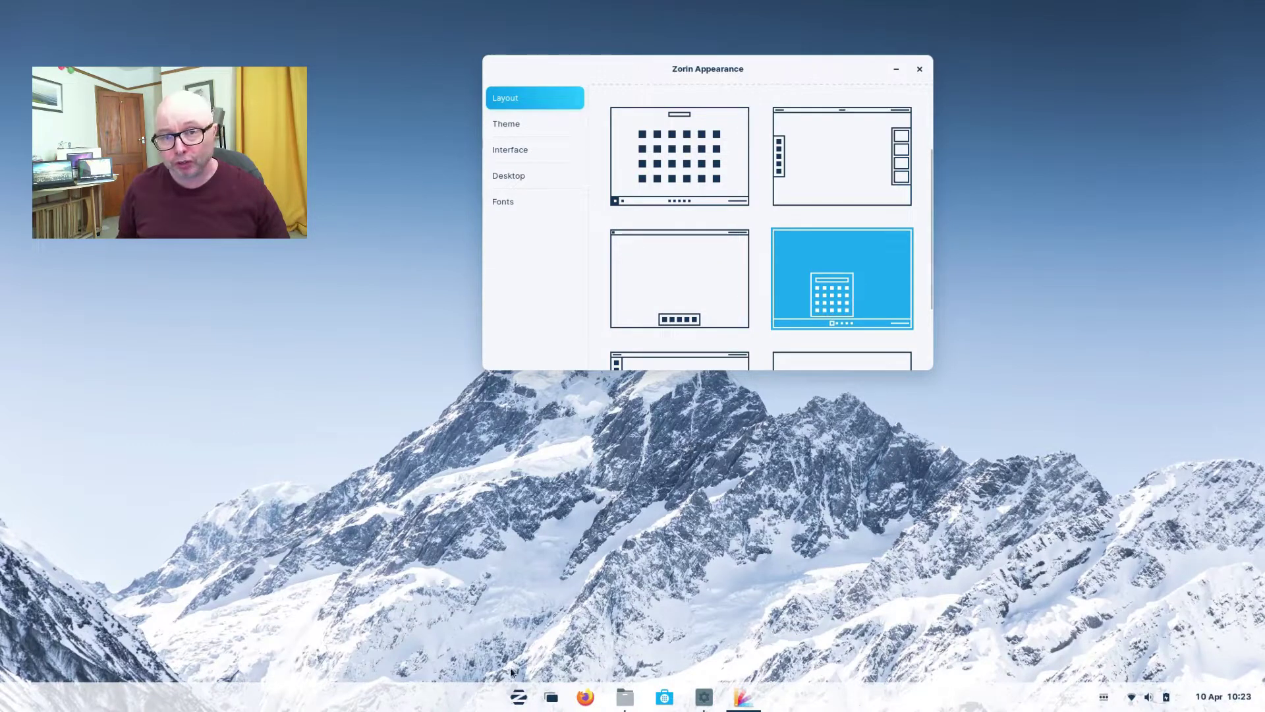
{"action": "left_click", "coordinate": [520, 697]}
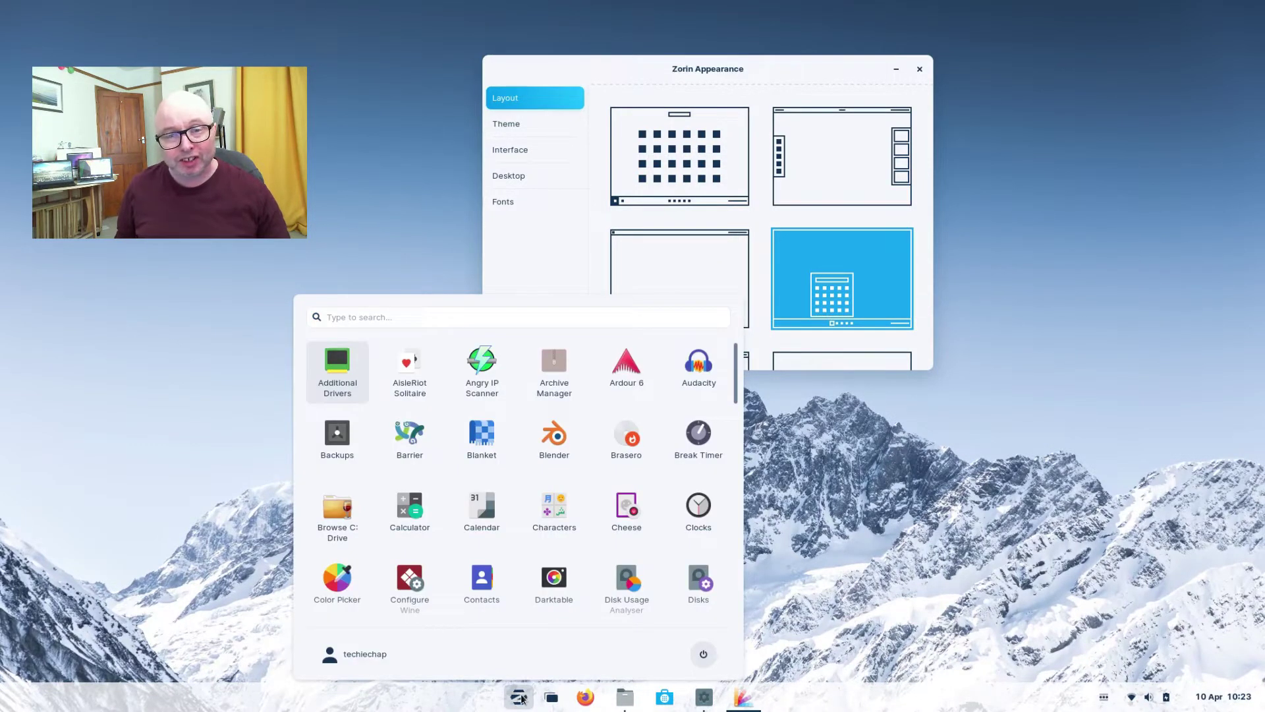
{"action": "left_click", "coordinate": [520, 697]}
{"action": "left_click", "coordinate": [549, 698]}
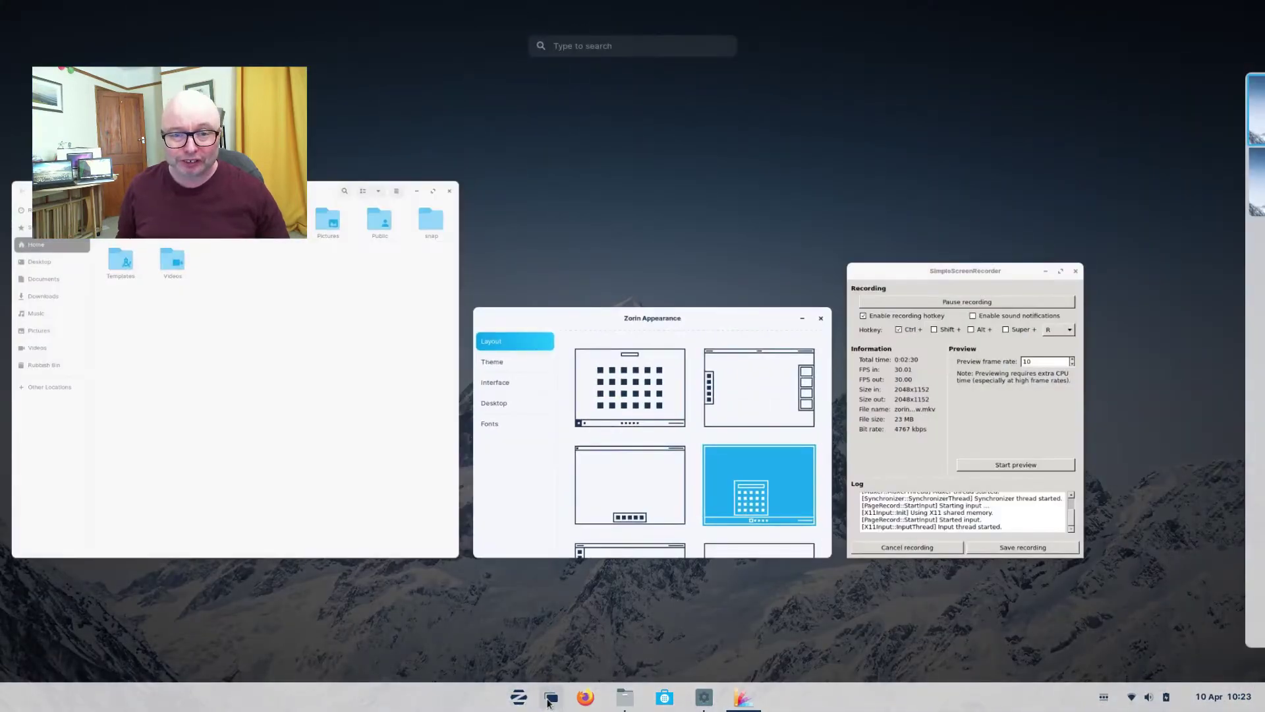
{"action": "left_click", "coordinate": [550, 698]}
{"action": "left_click", "coordinate": [624, 697]}
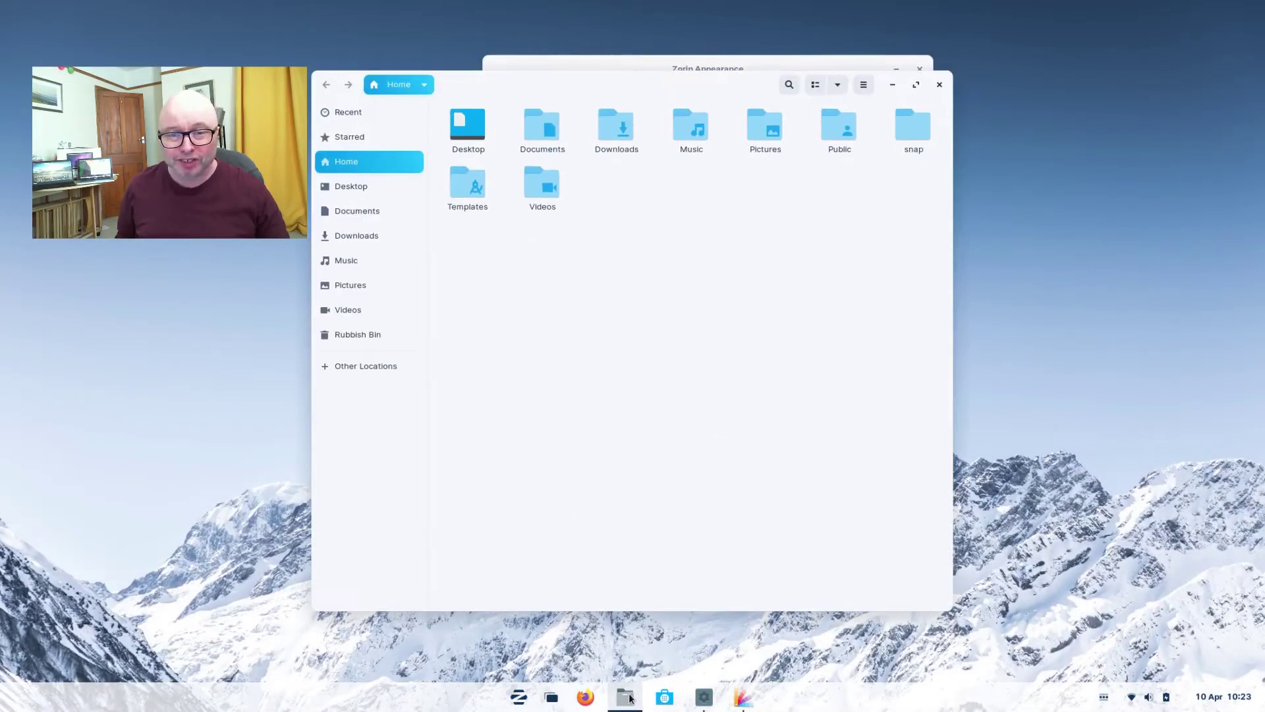
{"action": "left_click", "coordinate": [628, 697]}
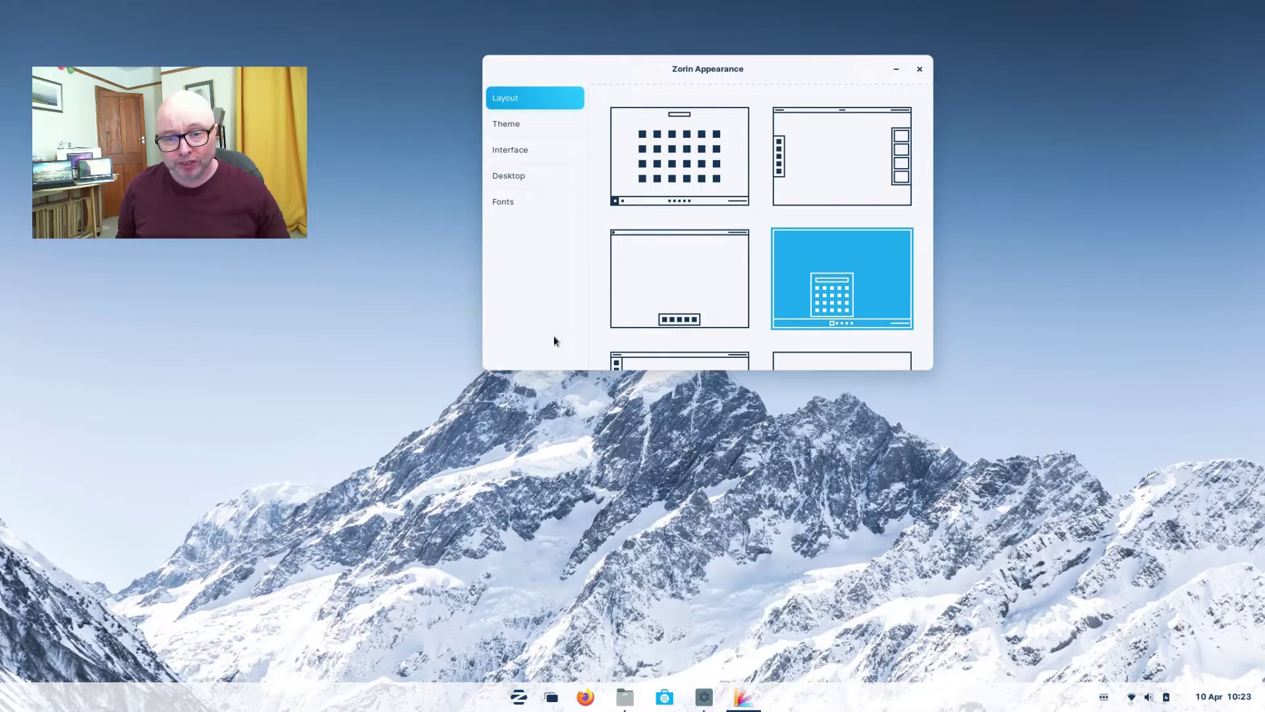
Move the Zorin Appearance window lower, apply the layout with a top bar and full-height side panel, and check its application grid
{"action": "left_click_drag", "start_coordinate": [732, 69], "coordinate": [734, 131]}
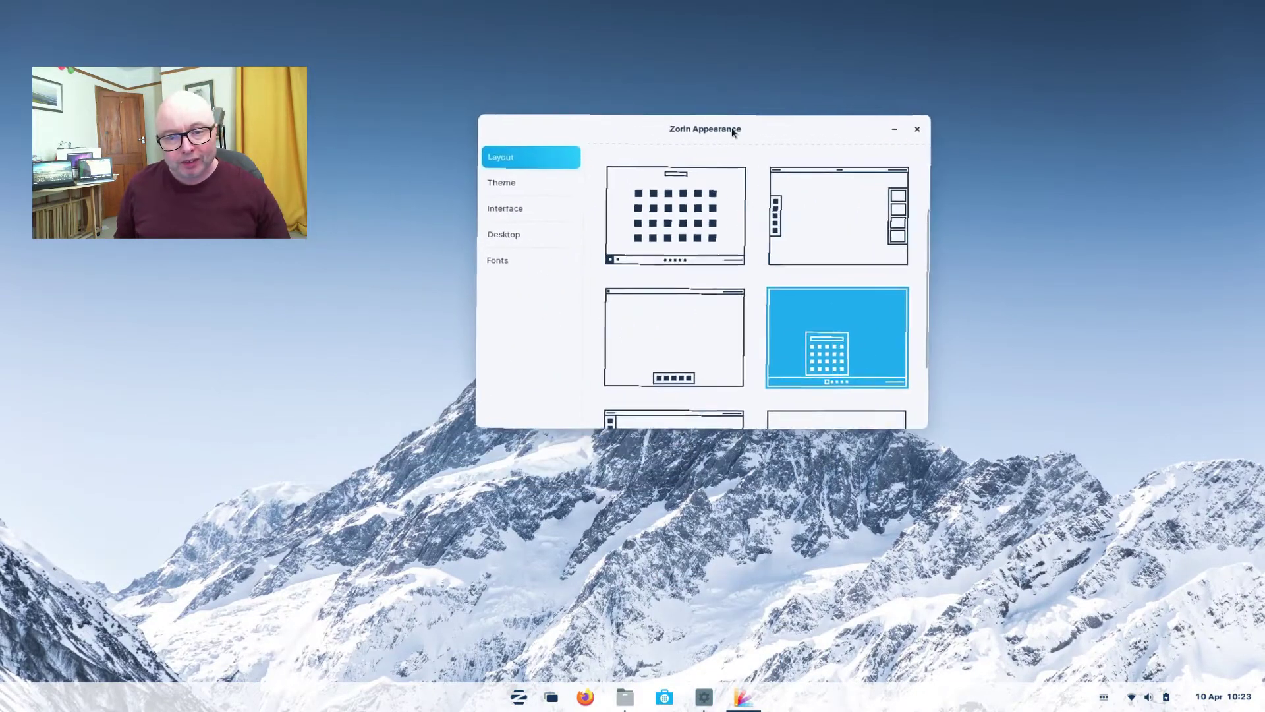
{"action": "scroll", "coordinate": [755, 354], "scroll_direction": "down", "scroll_amount": 3}
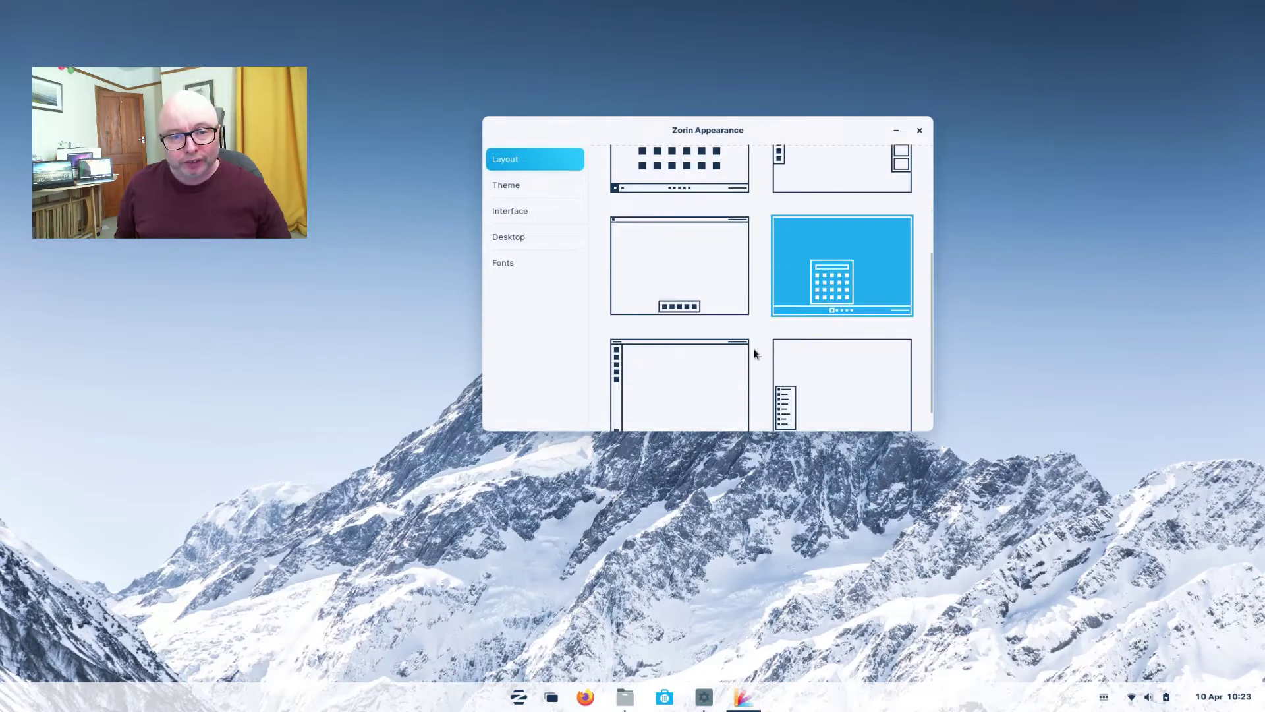
{"action": "left_click", "coordinate": [679, 343]}
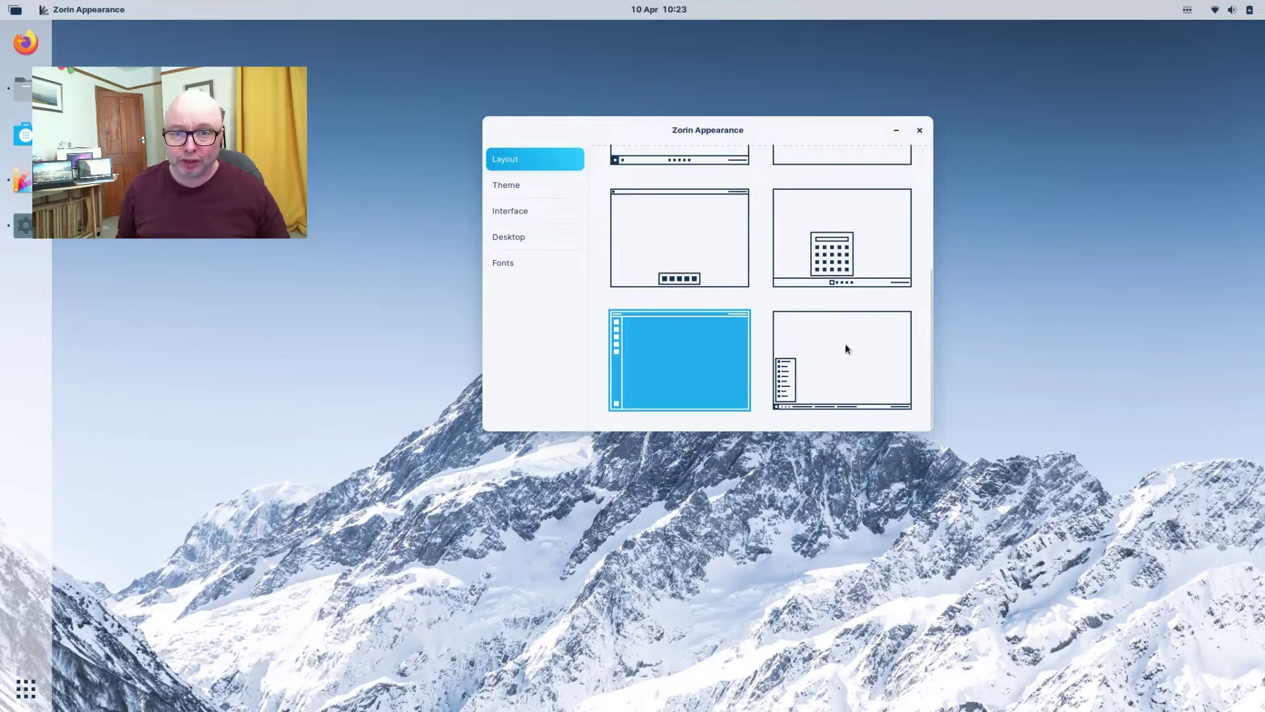
{"action": "left_click", "coordinate": [22, 692]}
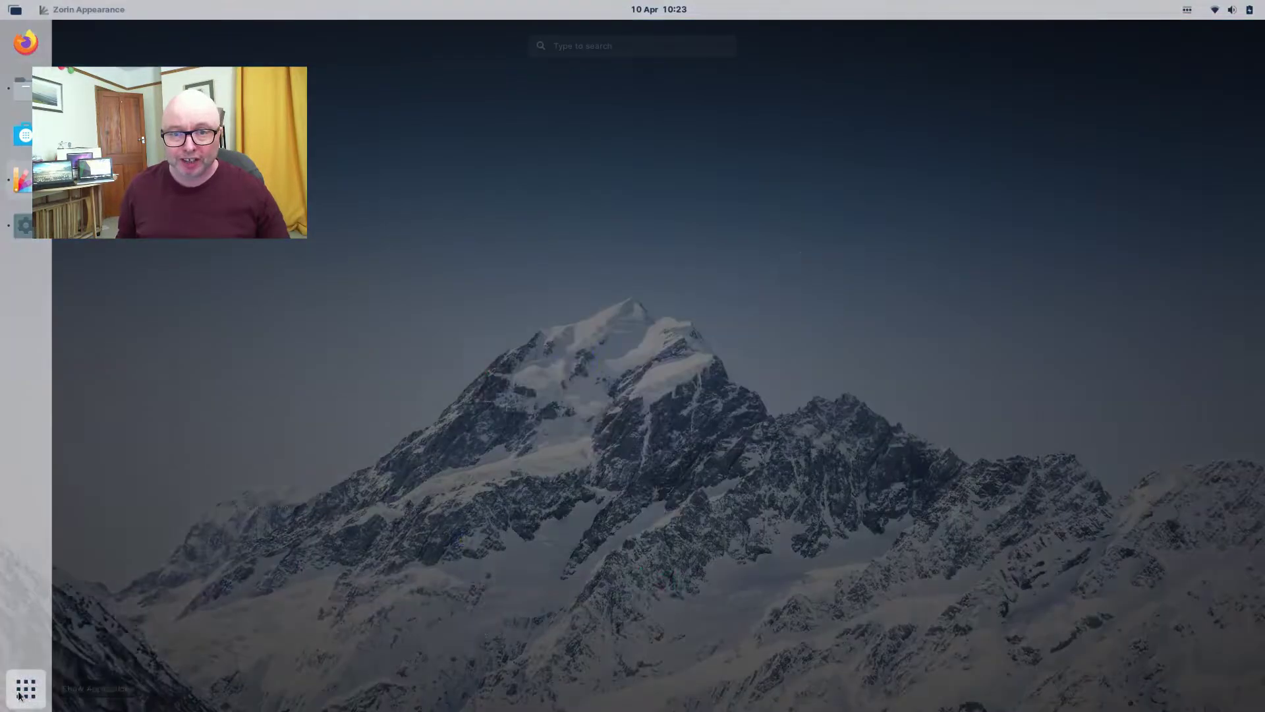
{"action": "left_click", "coordinate": [21, 691]}
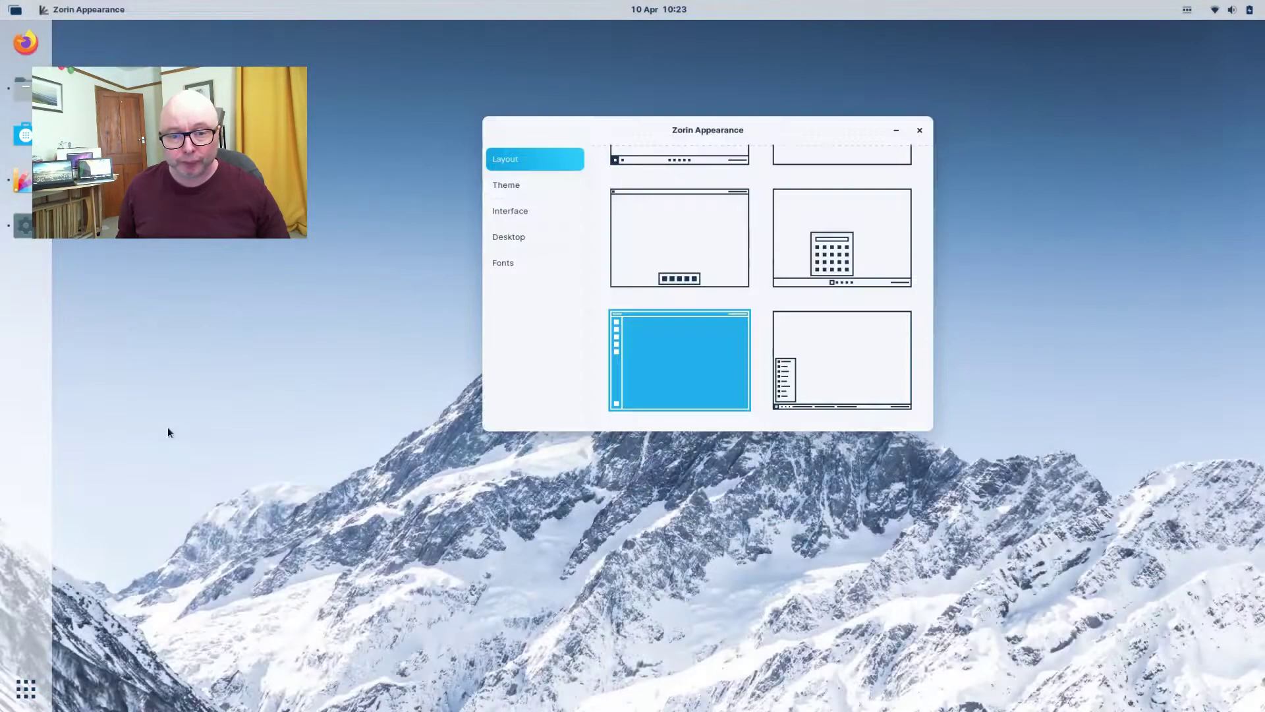
Apply the last layout, with a titled window list and single-column menu, and look through the menu's Accessories category
{"action": "left_click", "coordinate": [867, 372]}
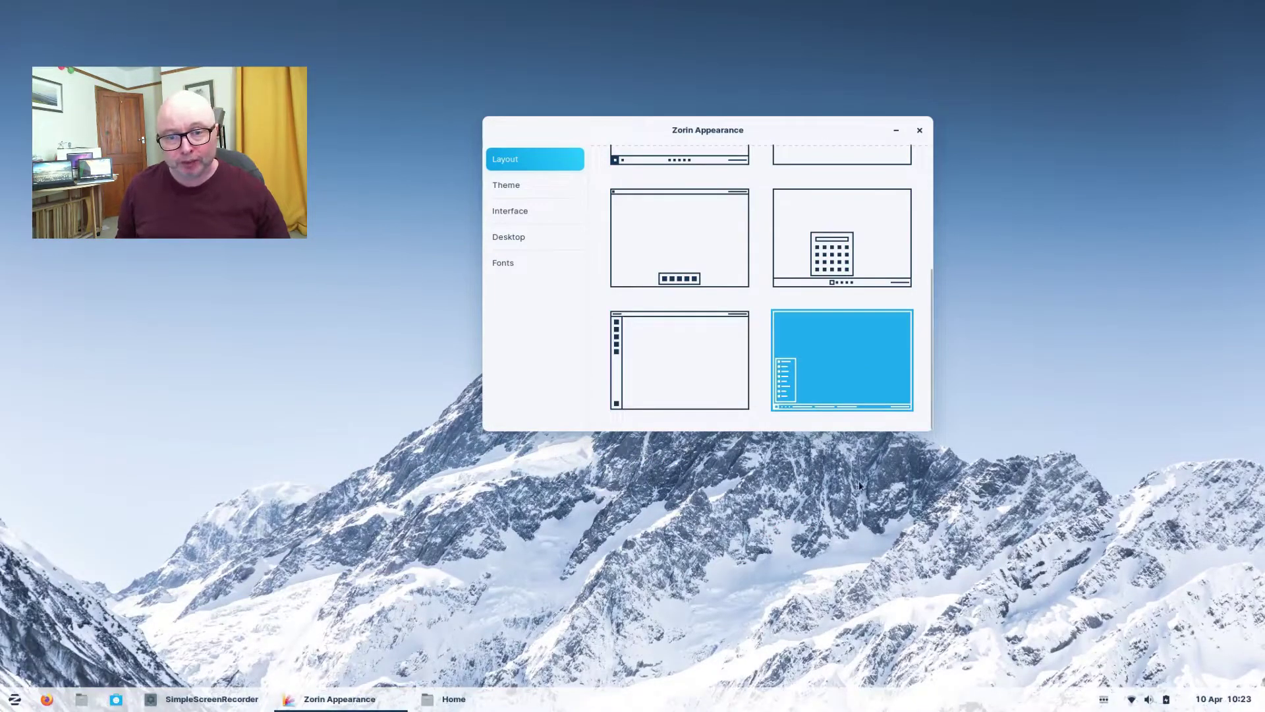
{"action": "left_click", "coordinate": [14, 699]}
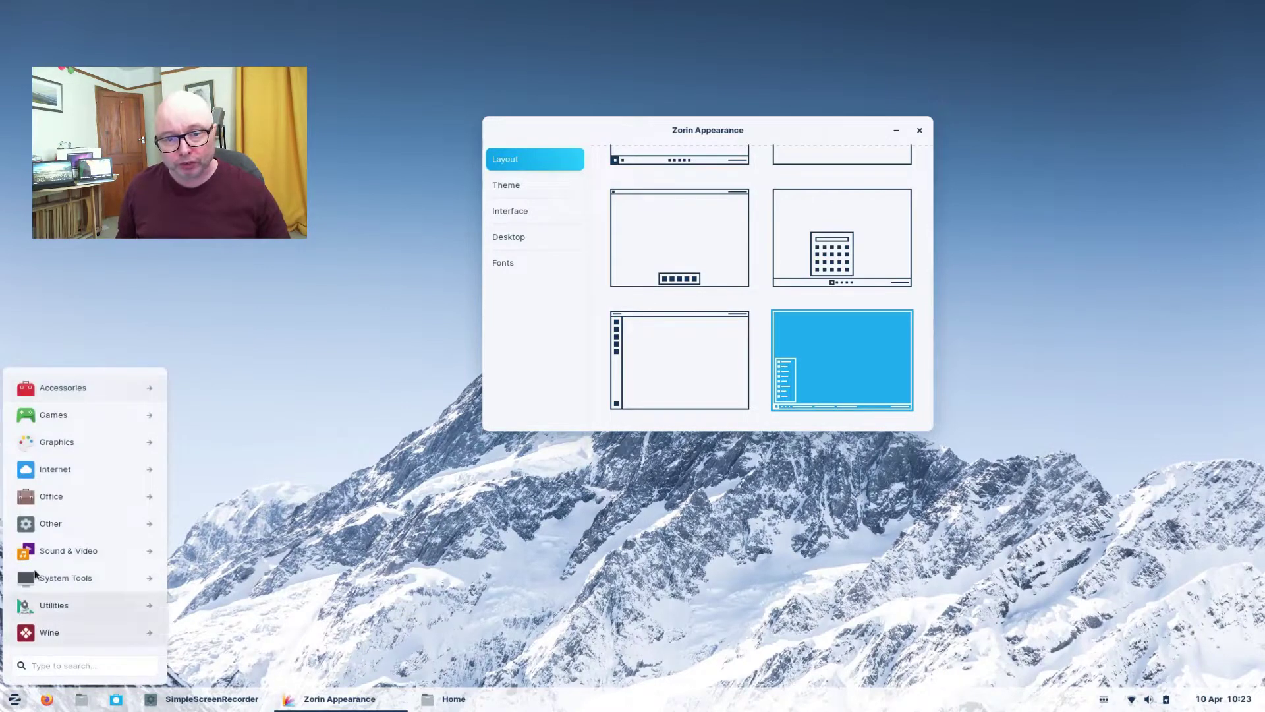
{"action": "left_click", "coordinate": [53, 388]}
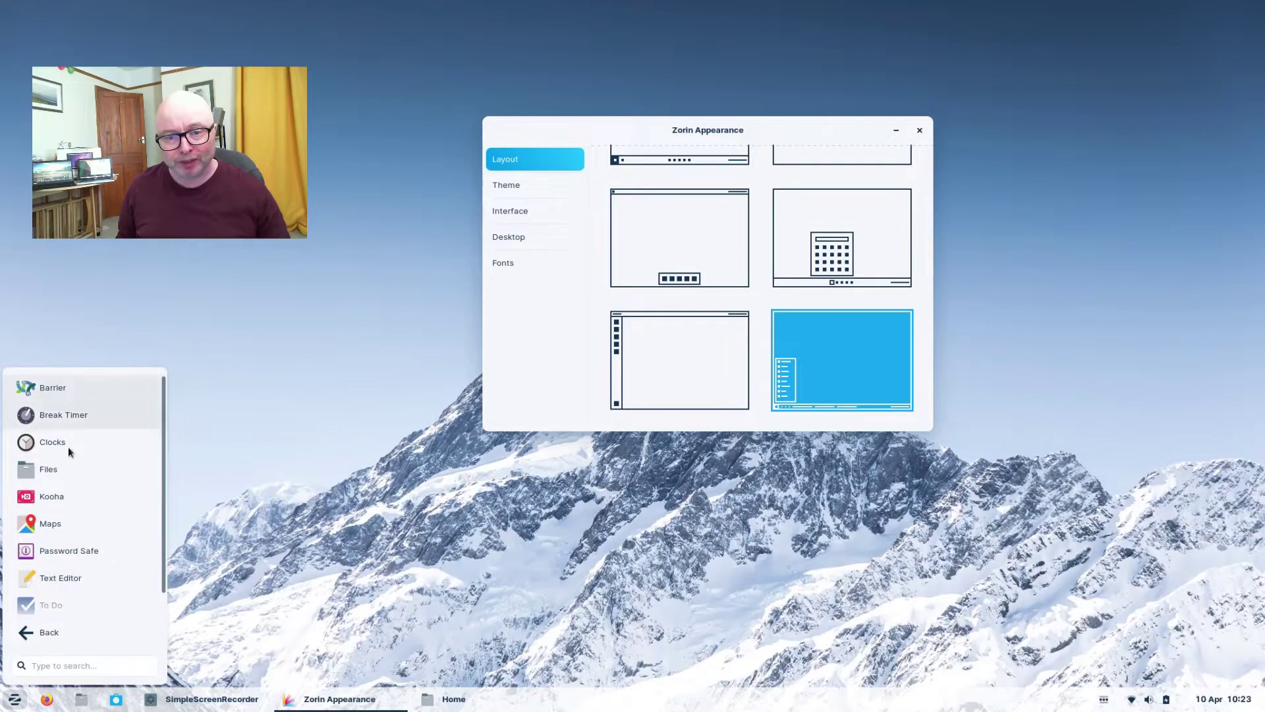
{"action": "left_click", "coordinate": [393, 334]}
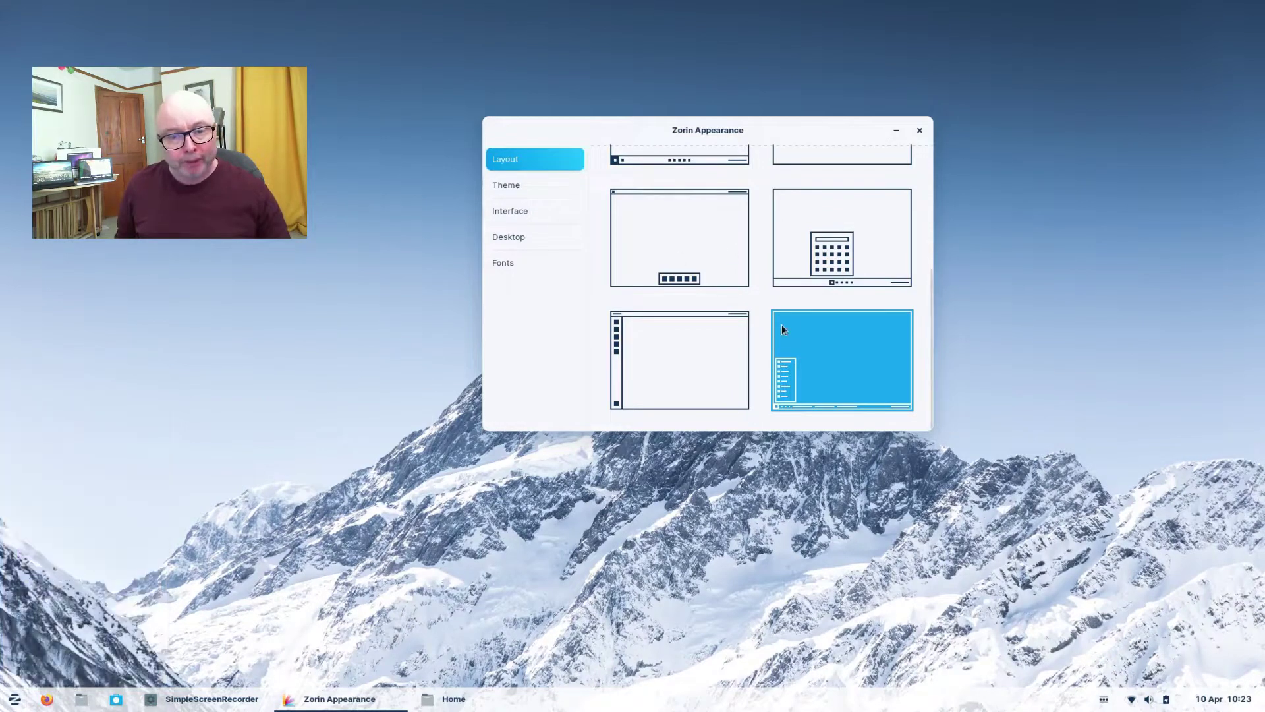
Reapply the top bar and bottom dock layout, and check both its application grid and its system menu
{"action": "scroll", "coordinate": [797, 348], "scroll_direction": "up", "scroll_amount": 5}
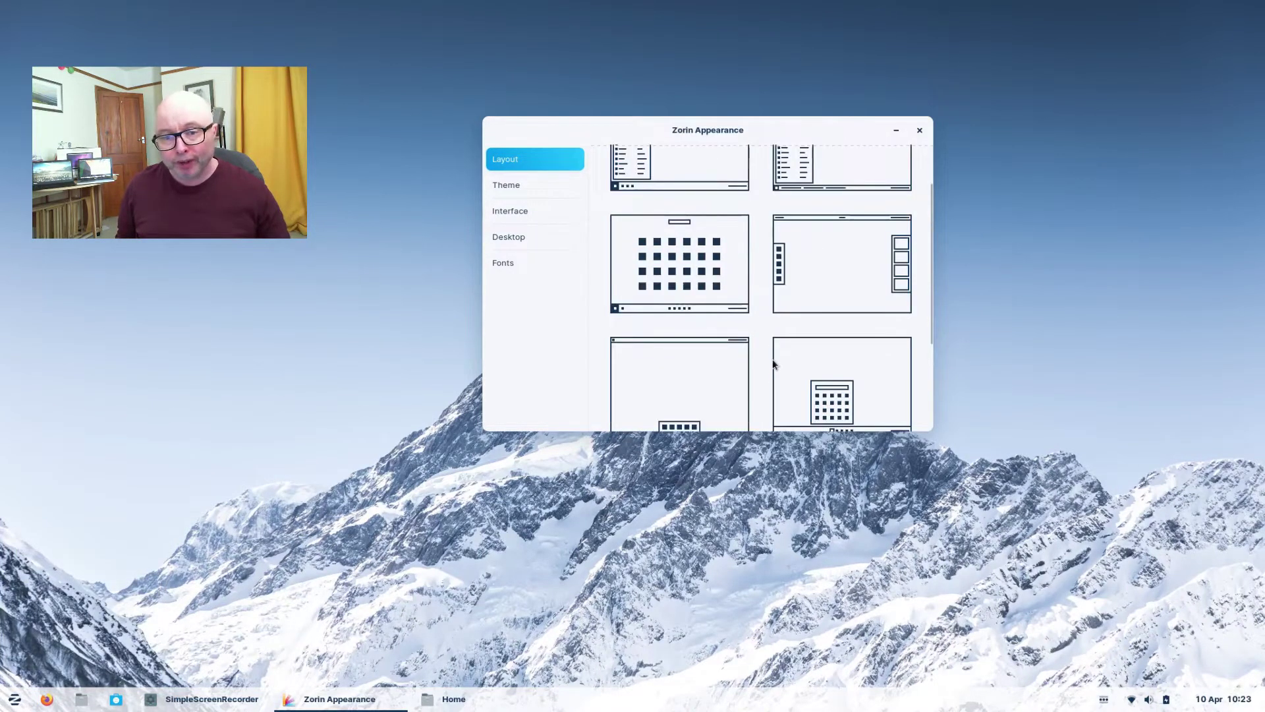
{"action": "left_click", "coordinate": [726, 386]}
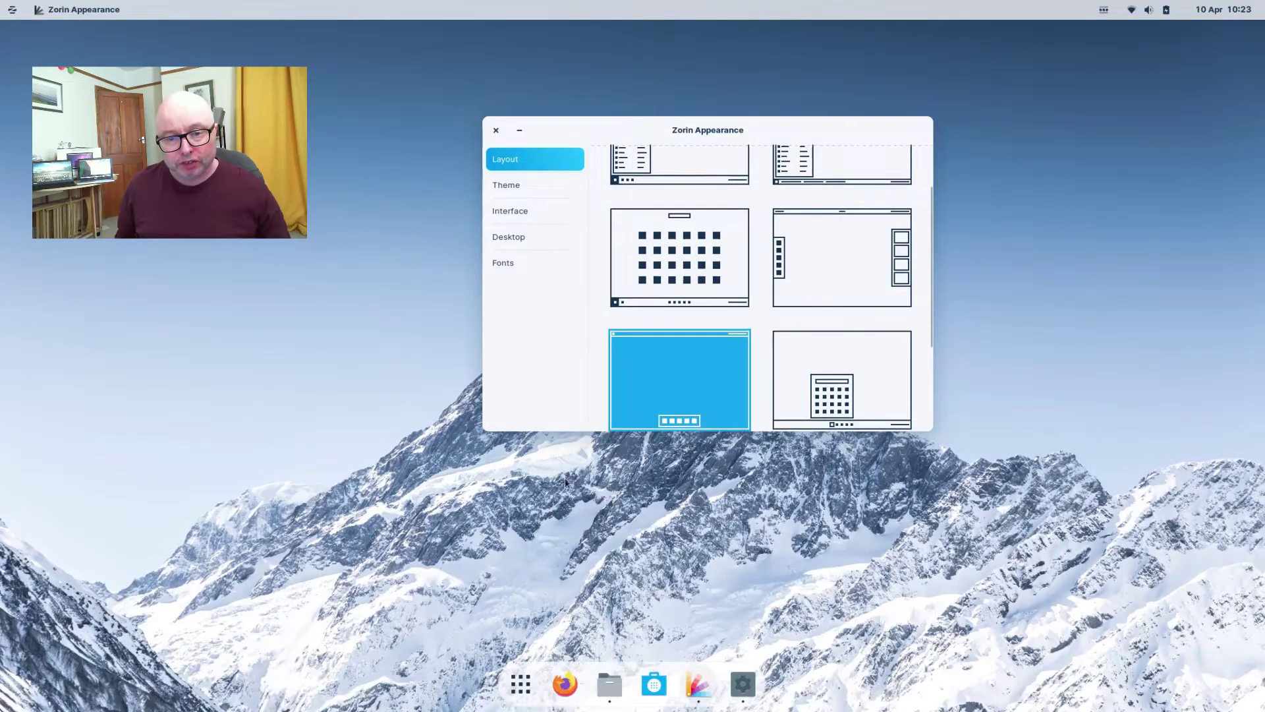
{"action": "left_click", "coordinate": [520, 689]}
{"action": "left_click", "coordinate": [519, 692]}
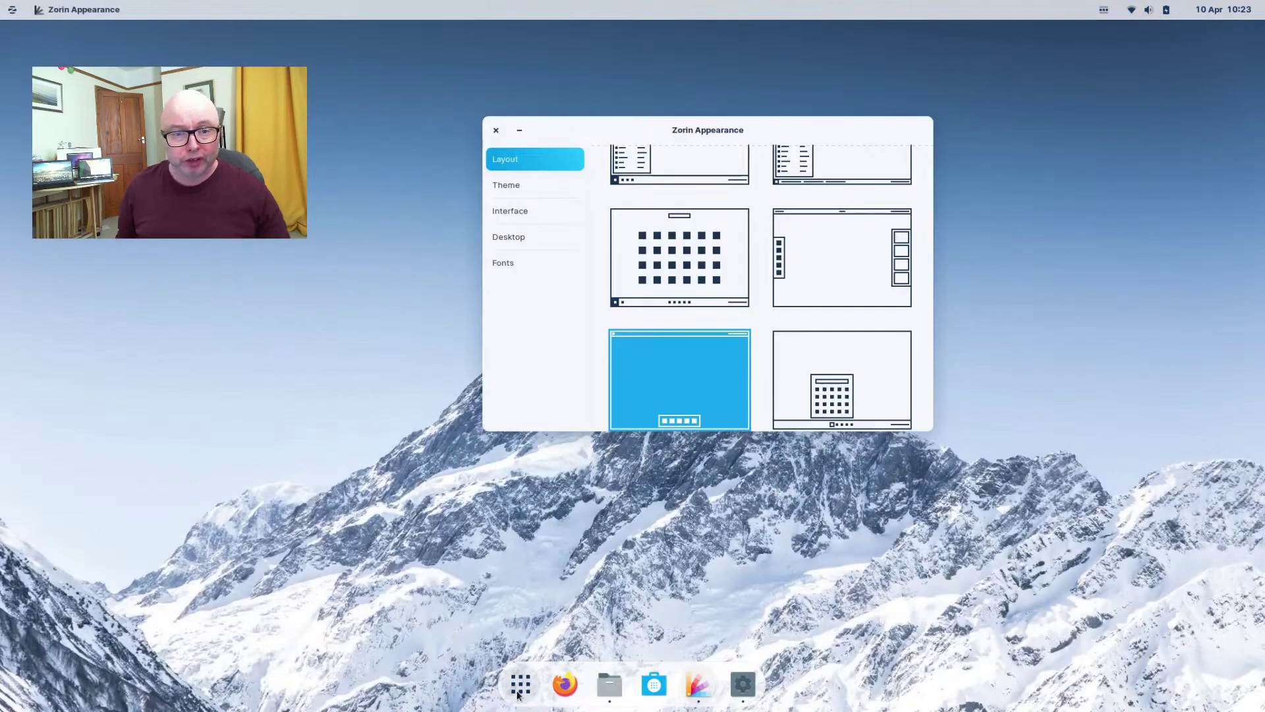
{"action": "left_click", "coordinate": [8, 6]}
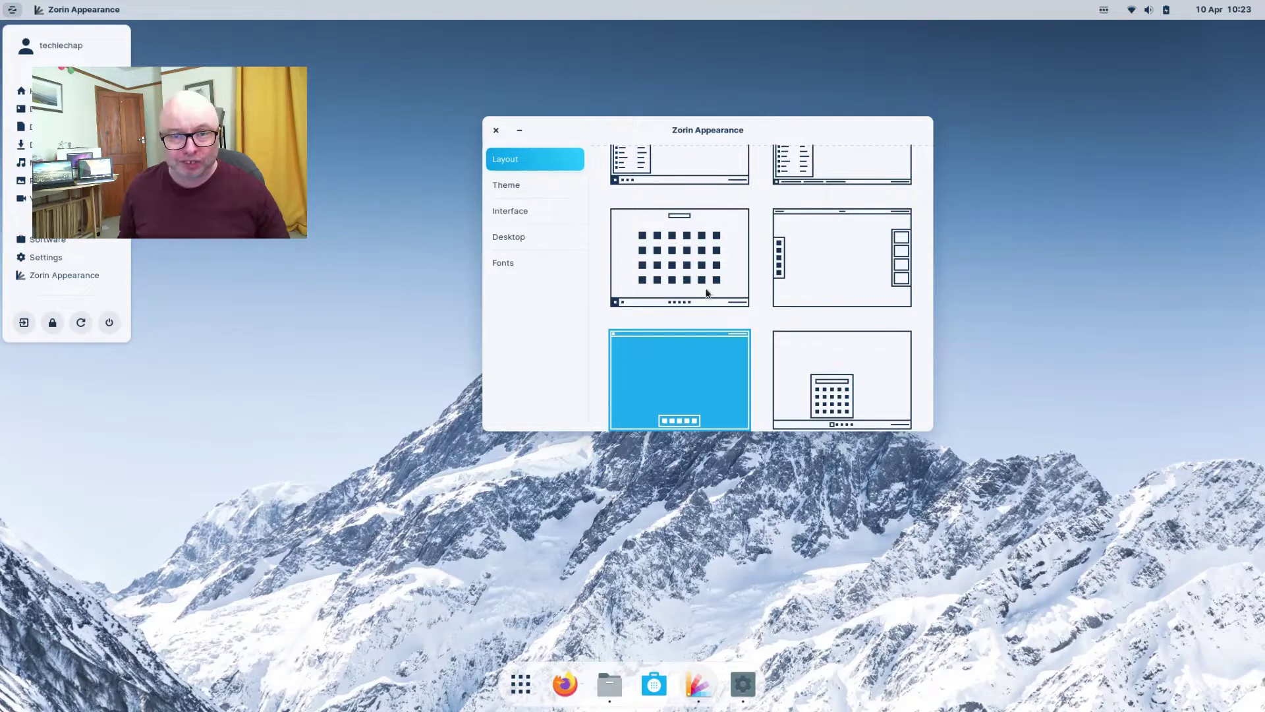
{"action": "left_click", "coordinate": [755, 318]}
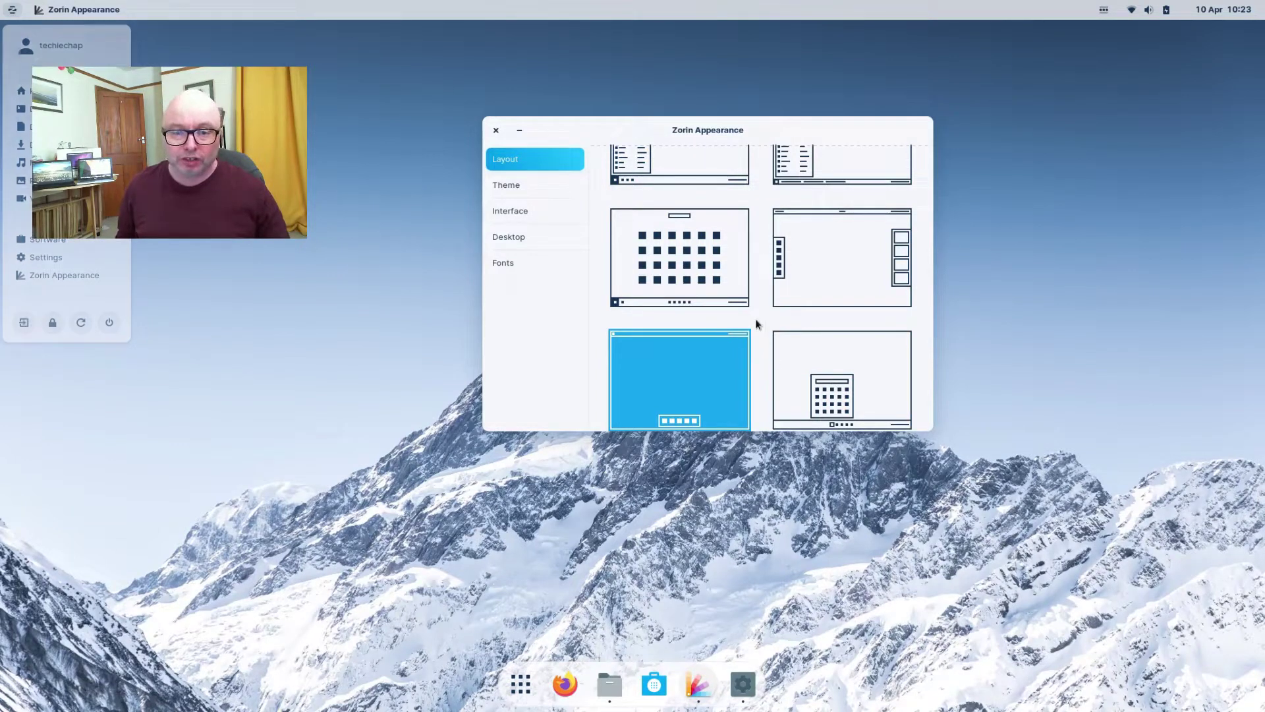
Apply the first desktop layout and browse the Internet and Sound & Video categories in its application menu
{"action": "scroll", "coordinate": [757, 320], "scroll_direction": "up", "scroll_amount": 2}
{"action": "left_click", "coordinate": [666, 211]}
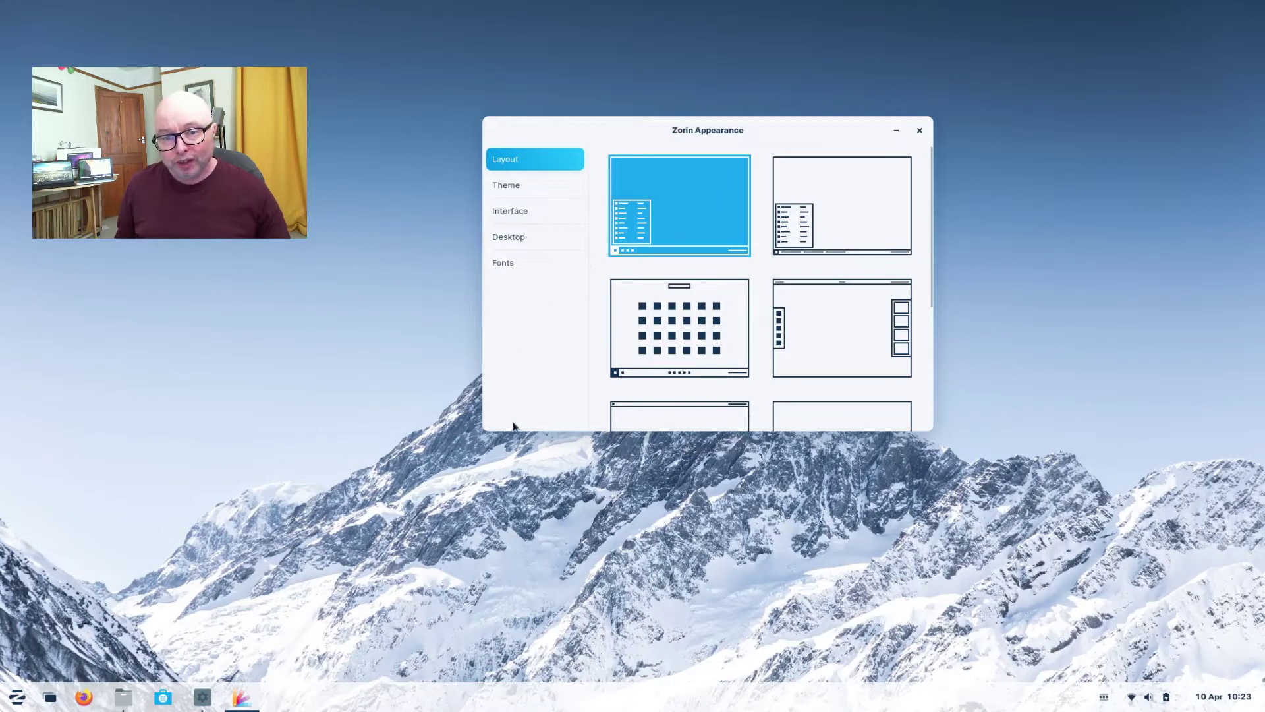
{"action": "left_click", "coordinate": [24, 701]}
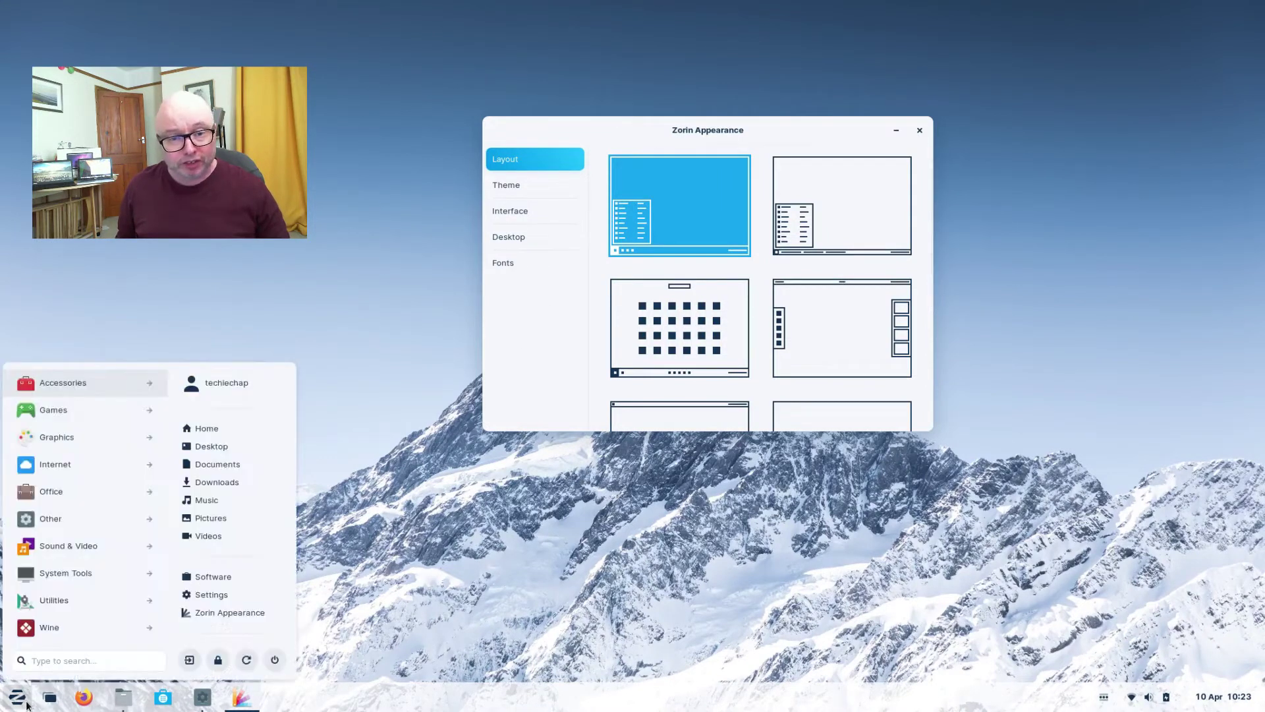
{"action": "left_click", "coordinate": [81, 457]}
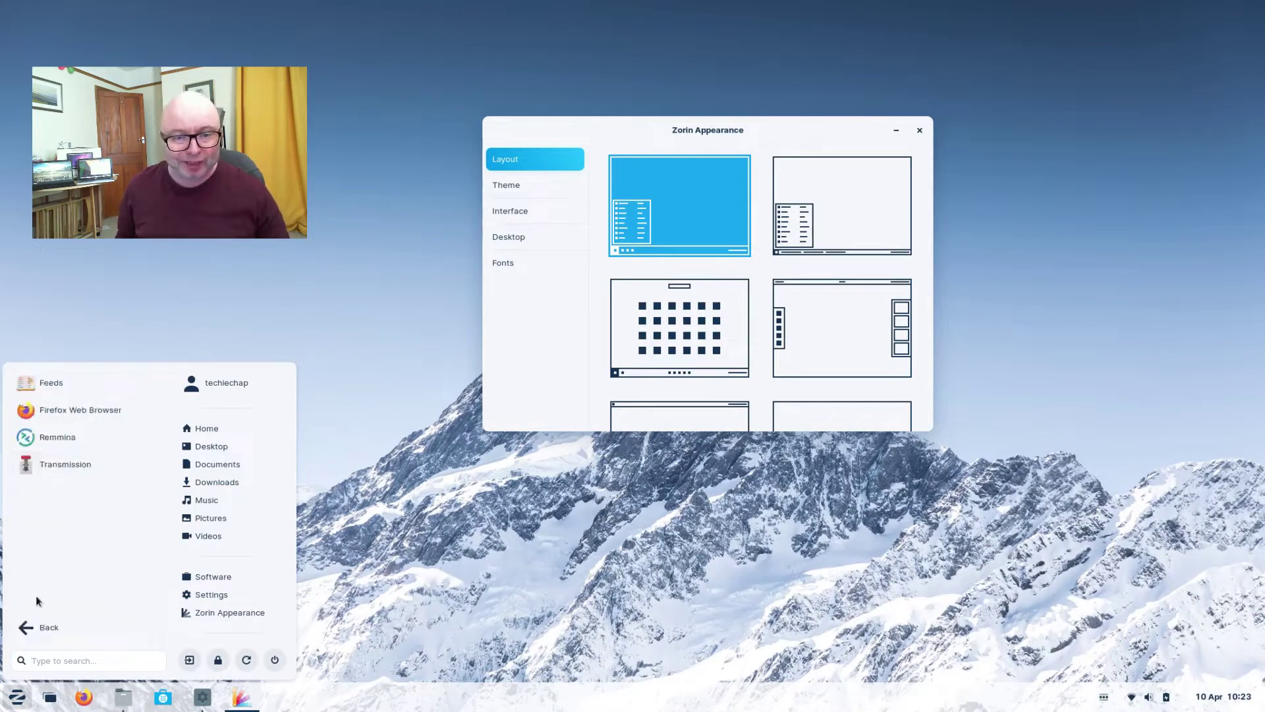
{"action": "left_click", "coordinate": [45, 629]}
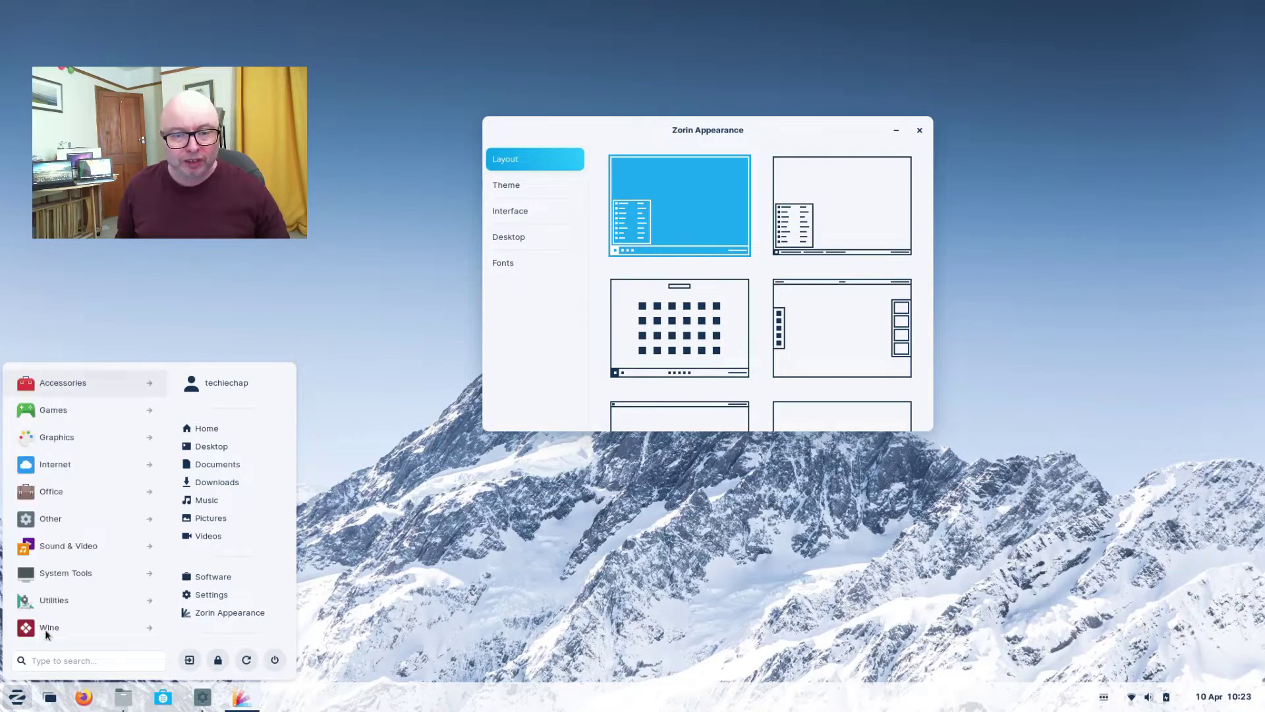
{"action": "left_click", "coordinate": [102, 555]}
{"action": "scroll", "coordinate": [112, 595], "scroll_direction": "down", "scroll_amount": 2}
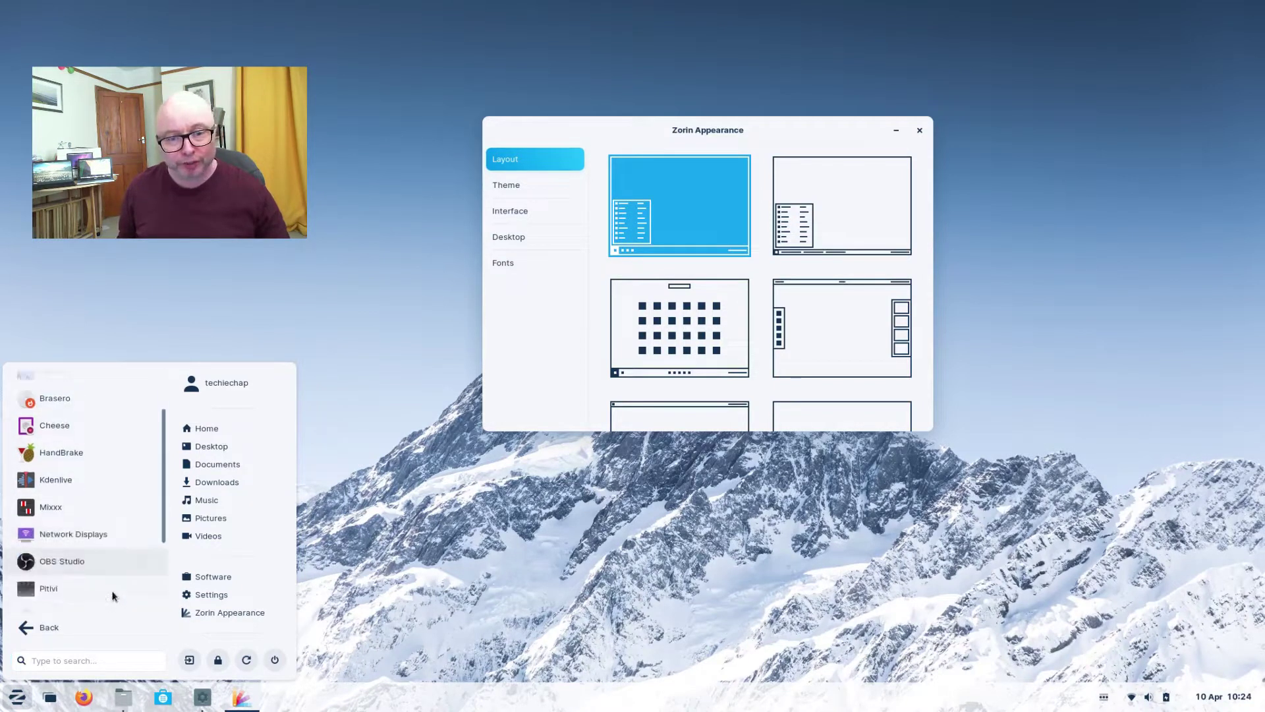
{"action": "scroll", "coordinate": [112, 595], "scroll_direction": "down", "scroll_amount": 4}
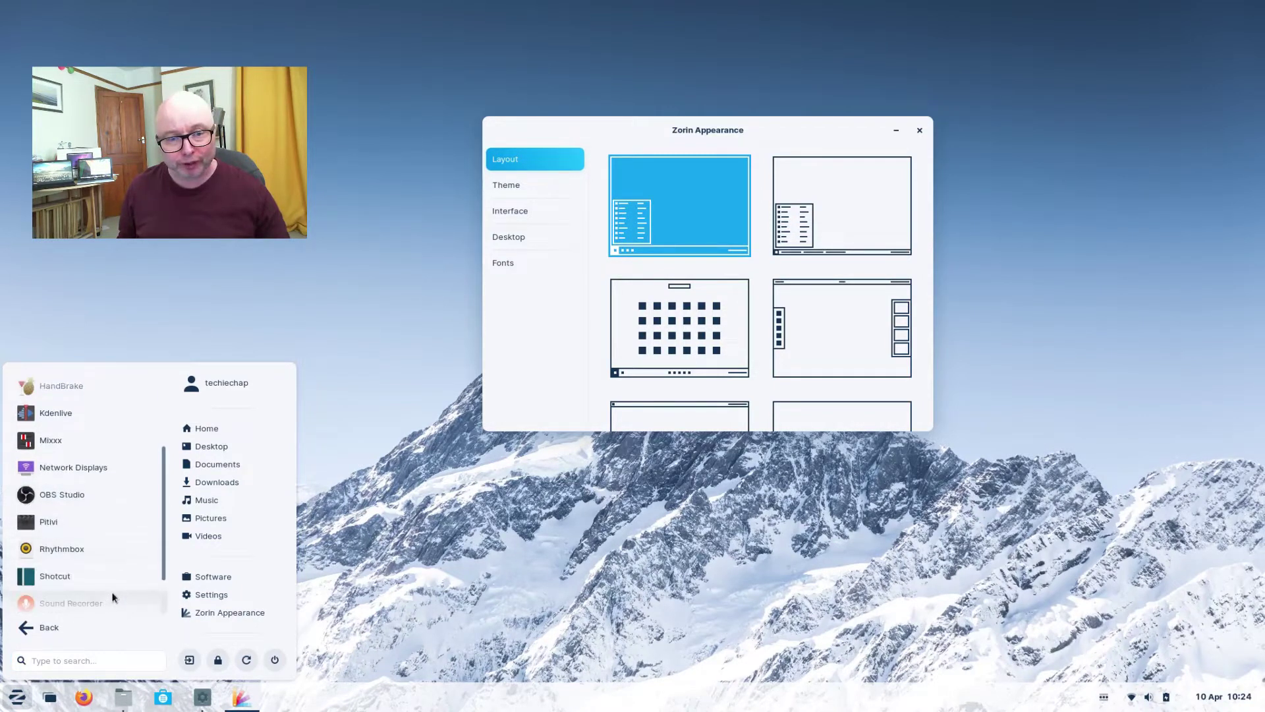
{"action": "left_click", "coordinate": [38, 633]}
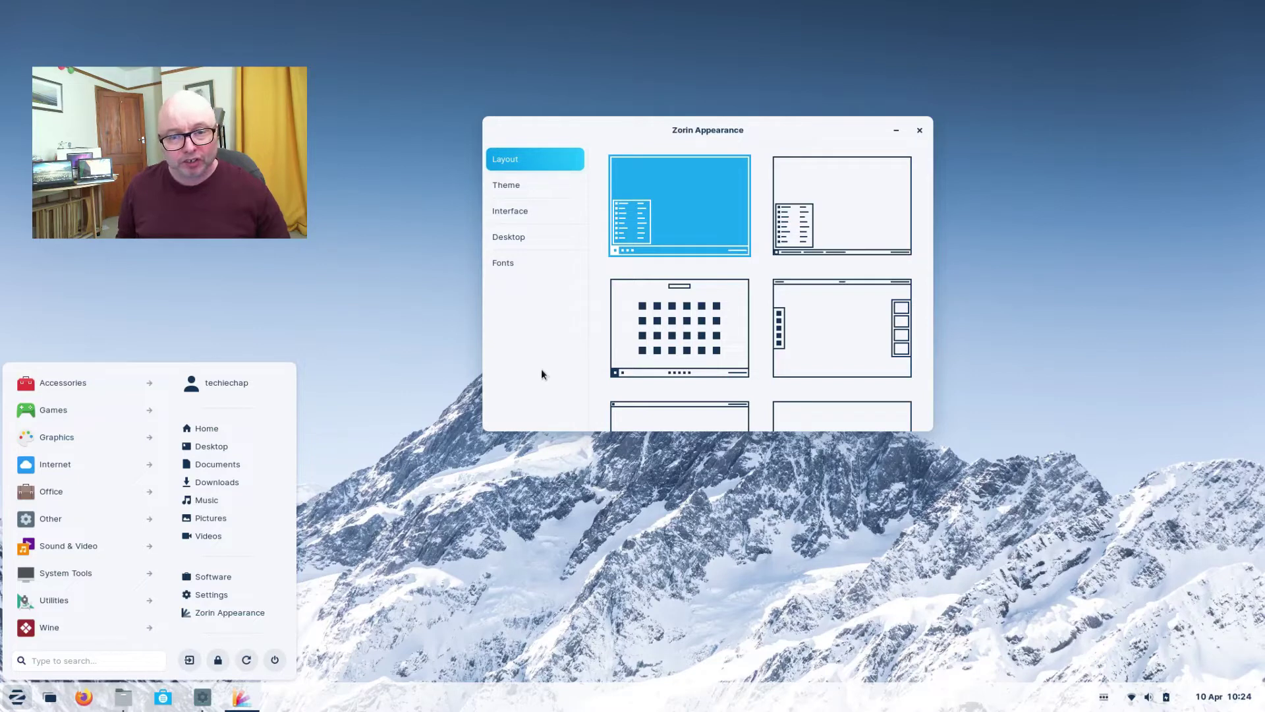
Show the theme settings, open the file manager's Home folder, shrink its window, and place it beside the Zorin Appearance window
{"action": "left_click", "coordinate": [515, 183]}
{"action": "left_click", "coordinate": [504, 187]}
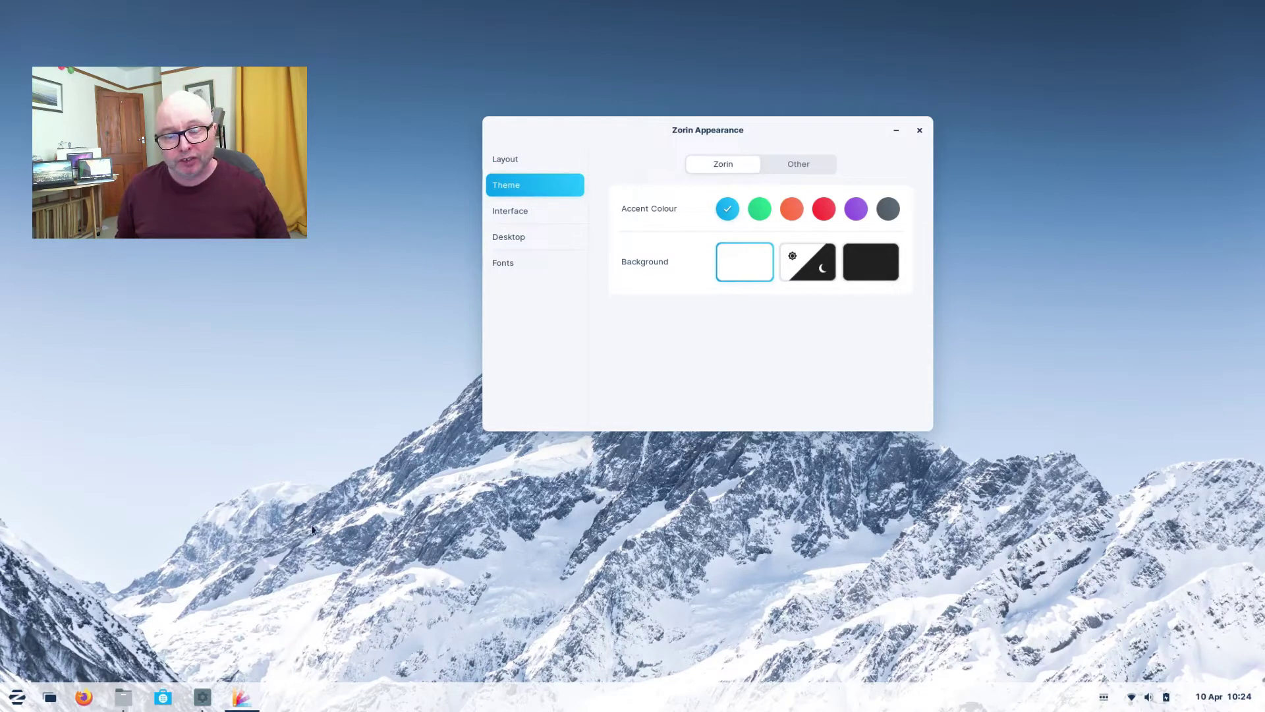
{"action": "left_click", "coordinate": [123, 697]}
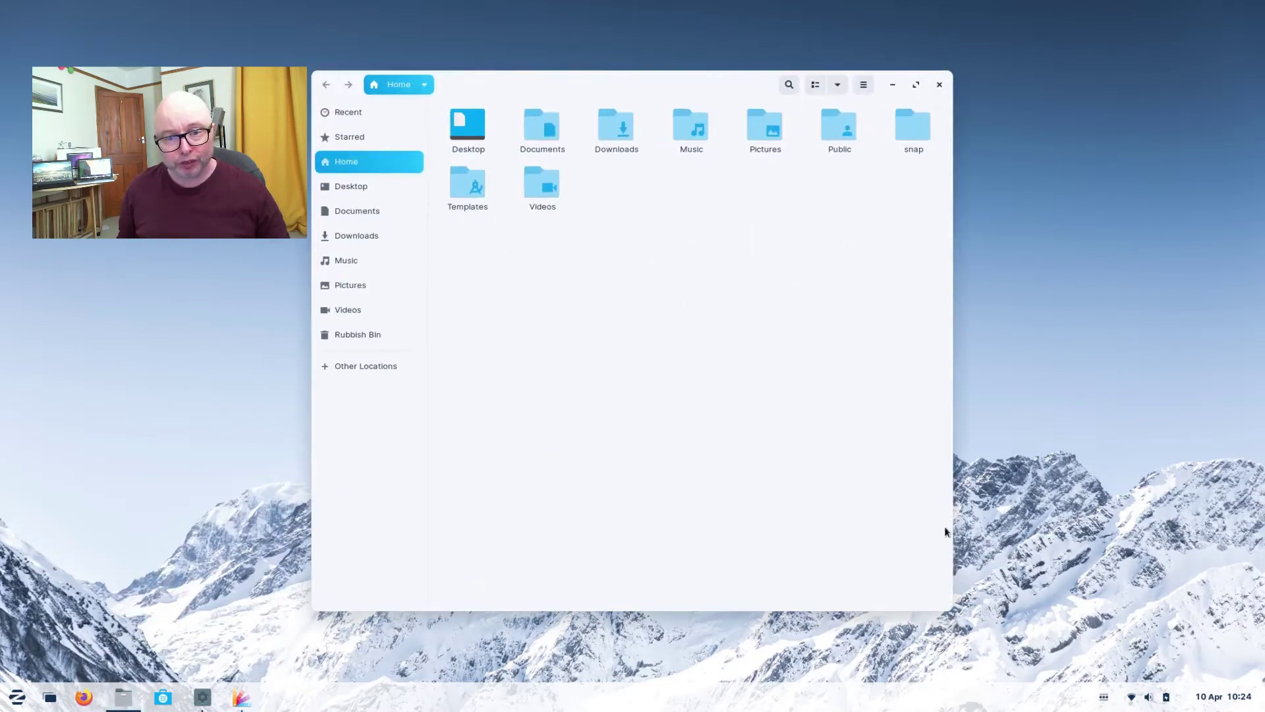
{"action": "left_click_drag", "start_coordinate": [949, 607], "coordinate": [637, 309]}
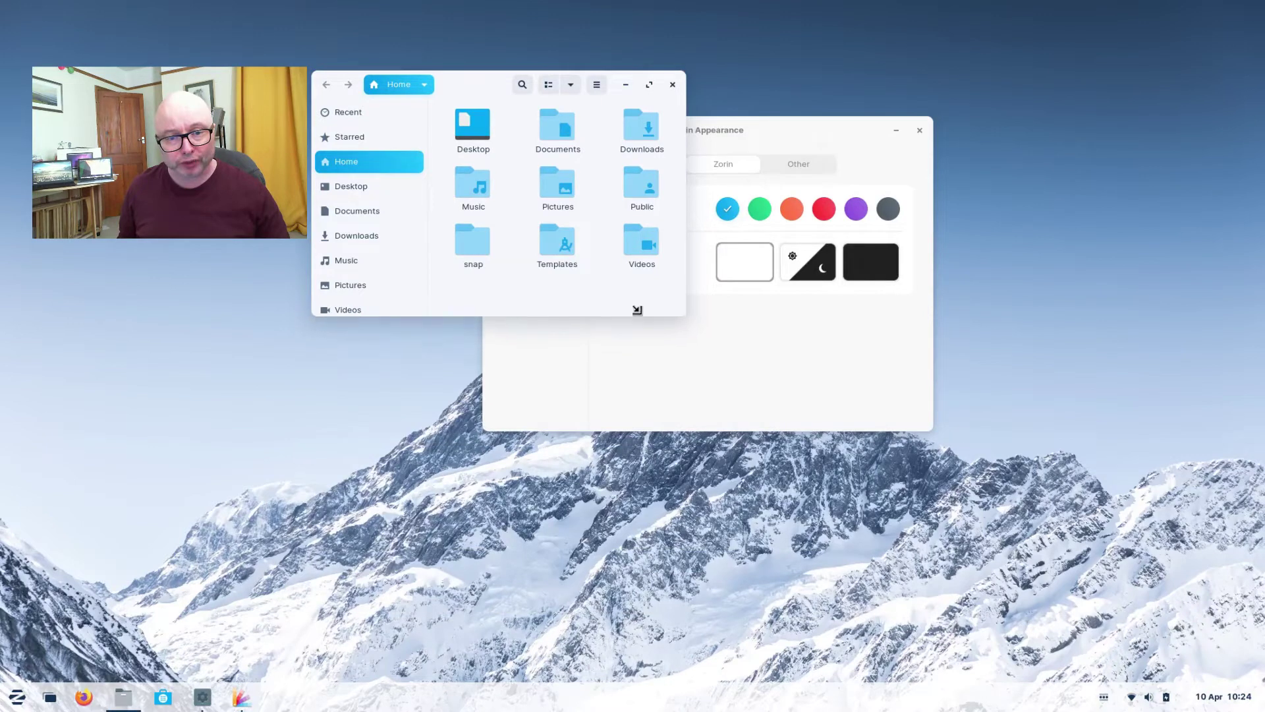
{"action": "left_click_drag", "start_coordinate": [455, 98], "coordinate": [207, 142]}
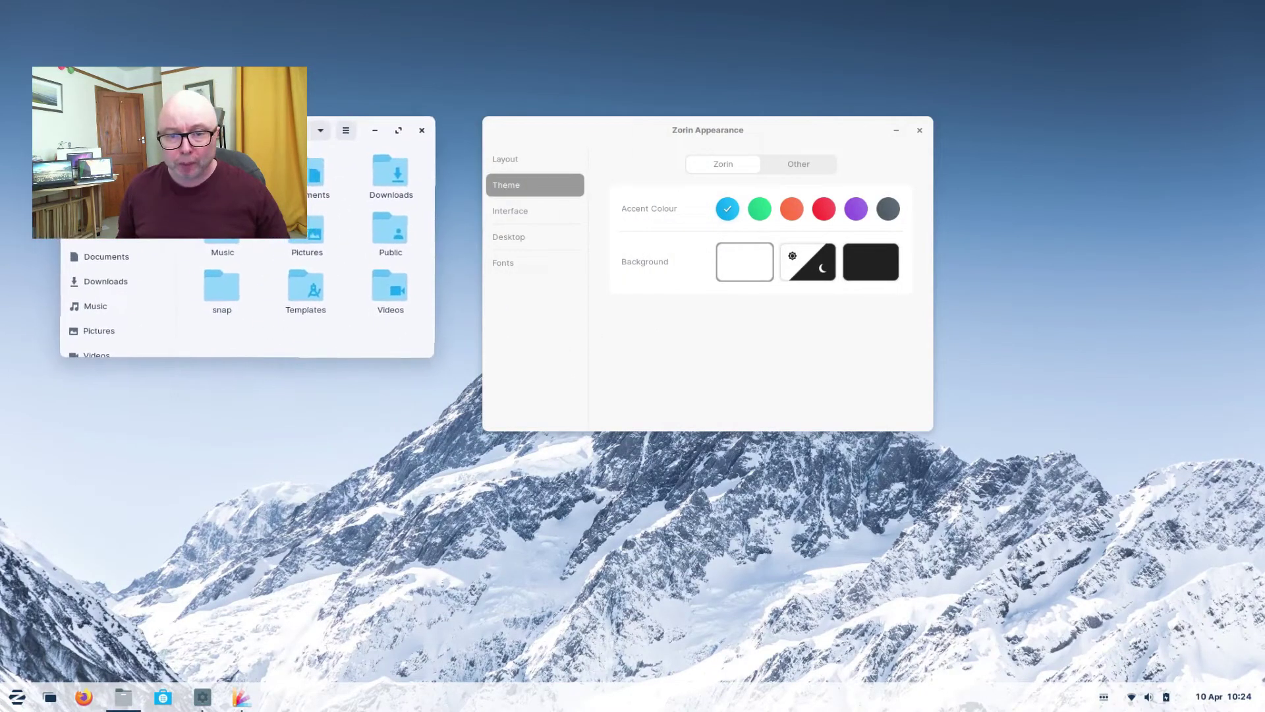
Preview accent colours on the light background, apply the dark background, and cycle through the accents again, ending on blue
{"action": "left_click", "coordinate": [760, 209]}
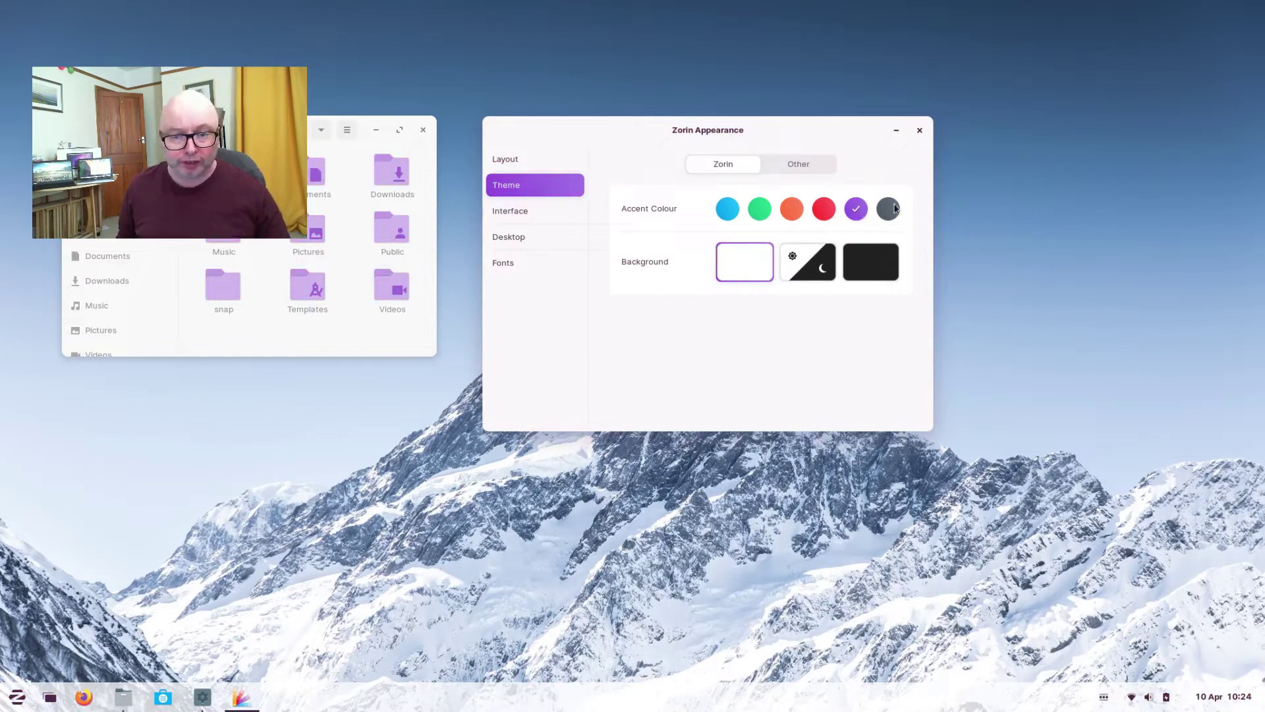
{"action": "left_click", "coordinate": [728, 210]}
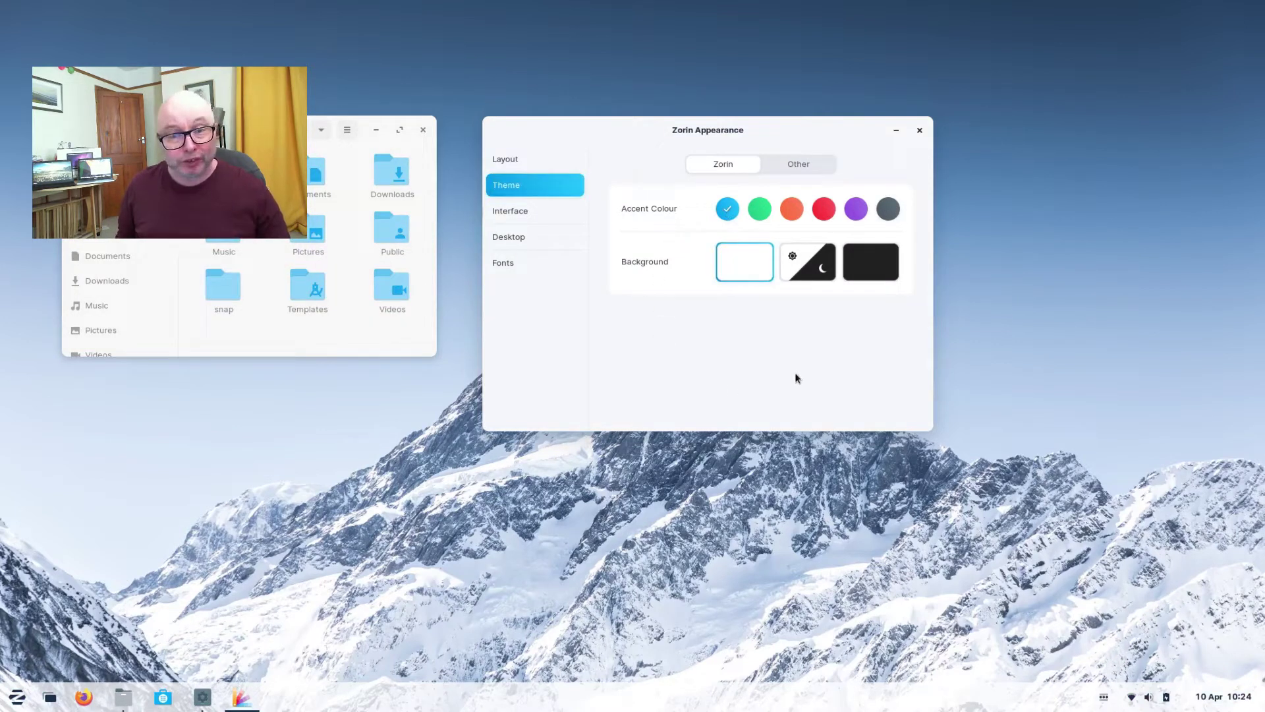
{"action": "left_click", "coordinate": [873, 267]}
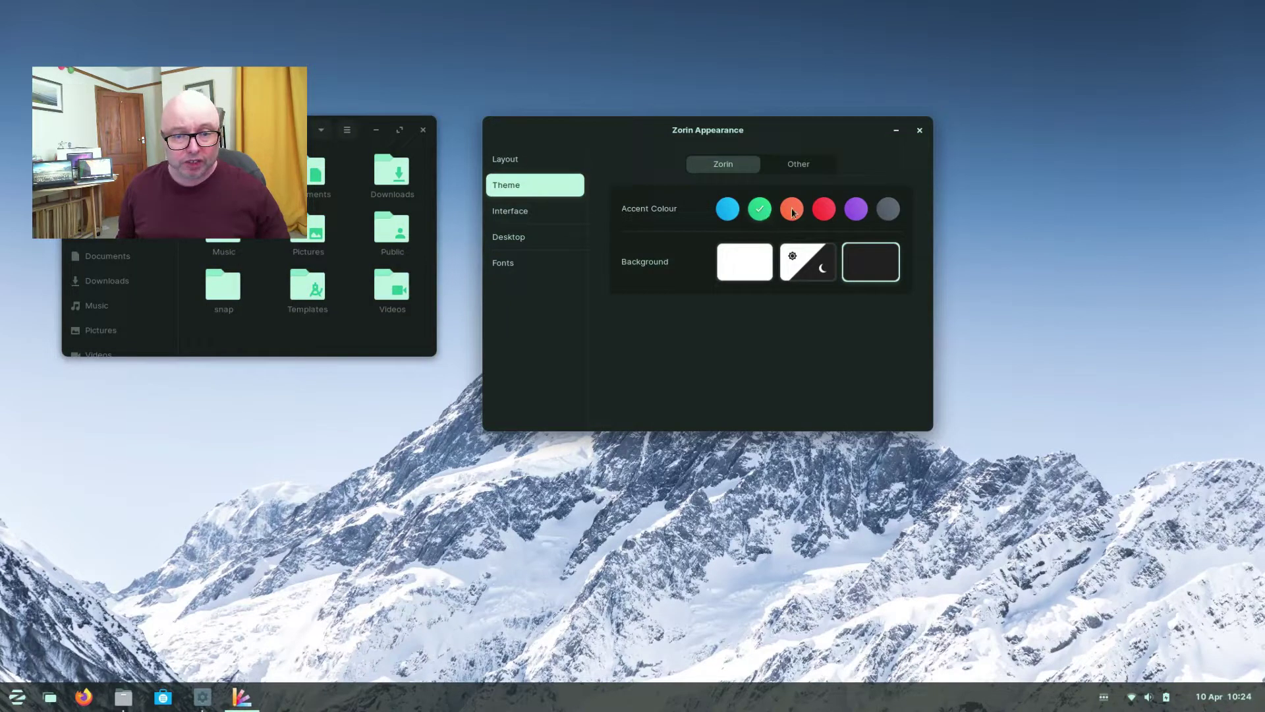
{"action": "left_click", "coordinate": [794, 209]}
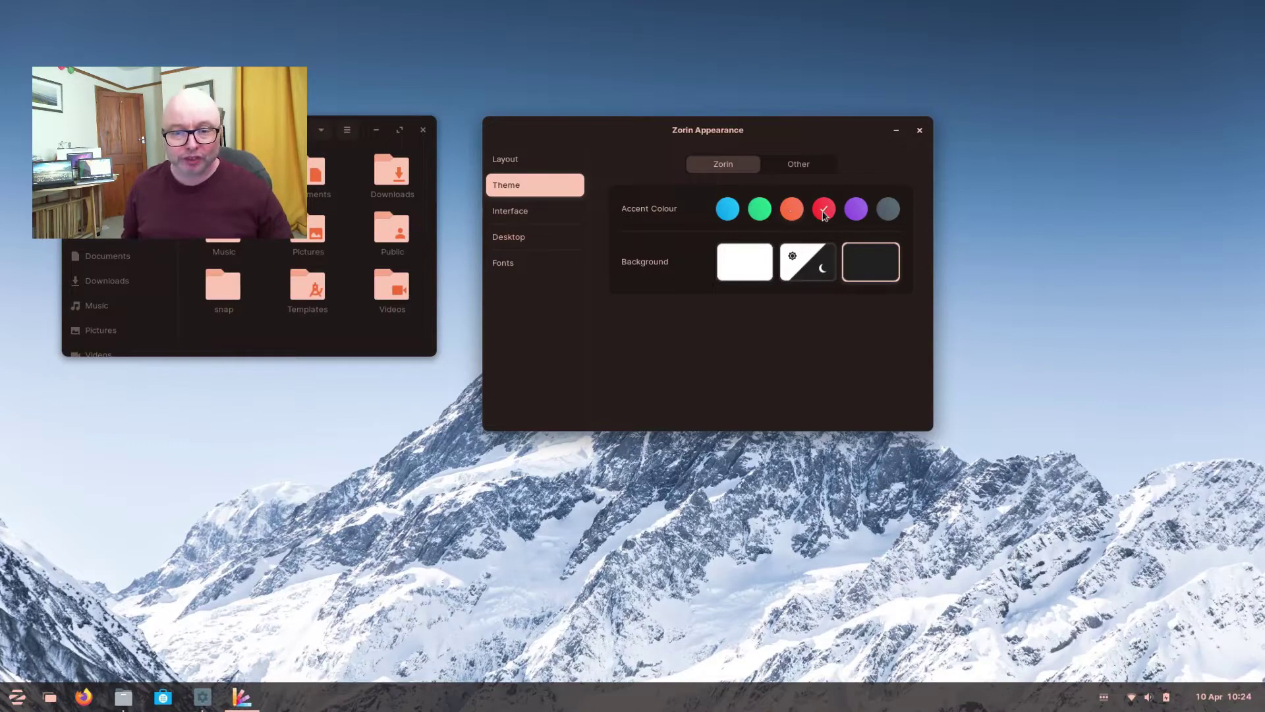
{"action": "left_click", "coordinate": [860, 210]}
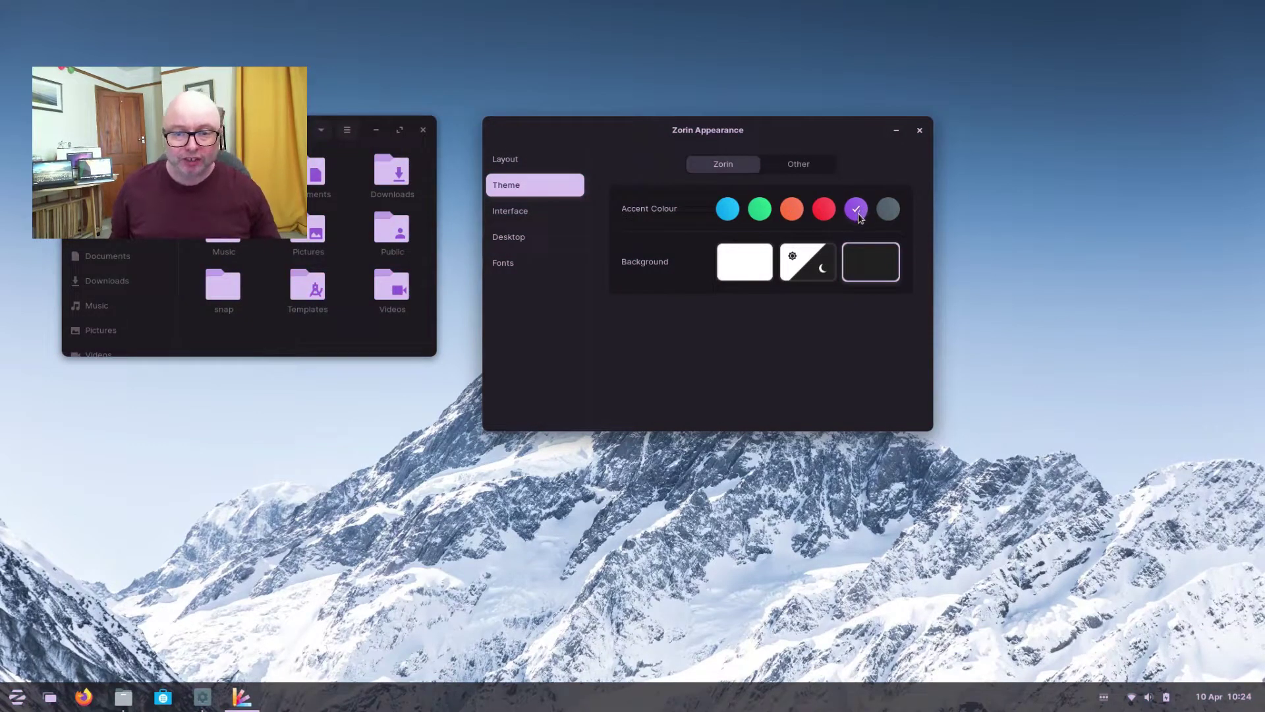
{"action": "left_click", "coordinate": [888, 209]}
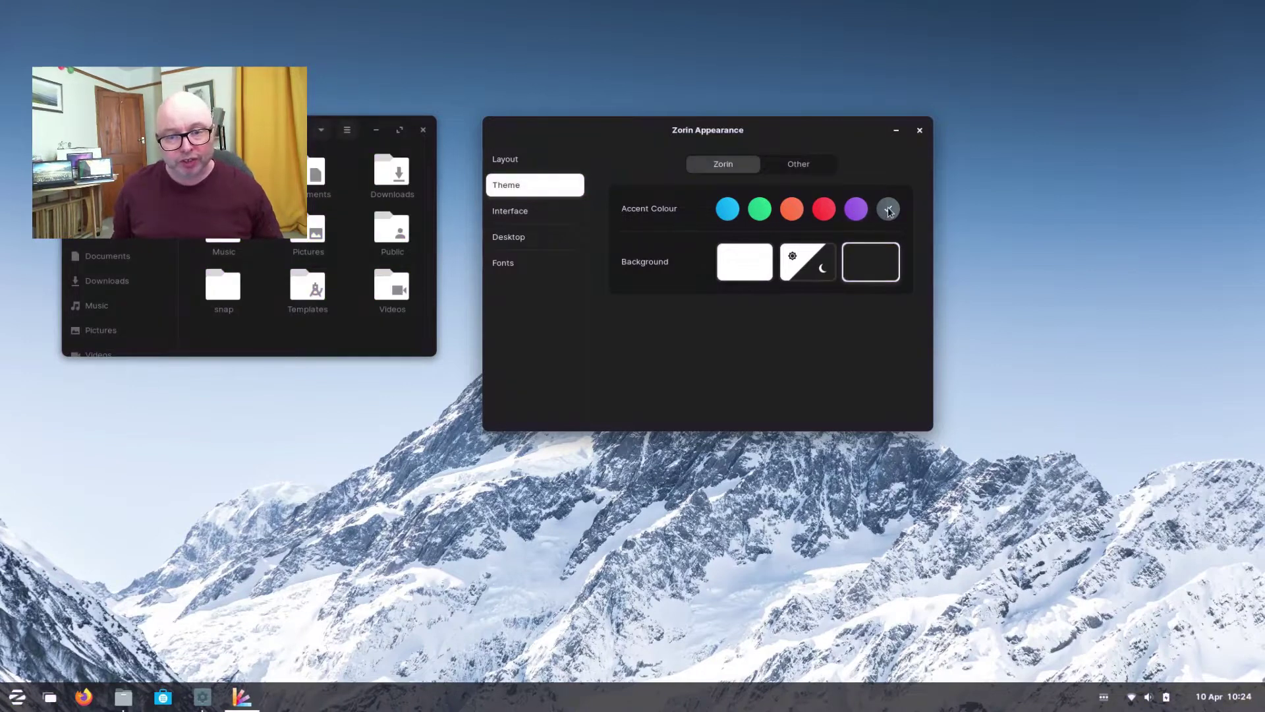
{"action": "left_click", "coordinate": [725, 210]}
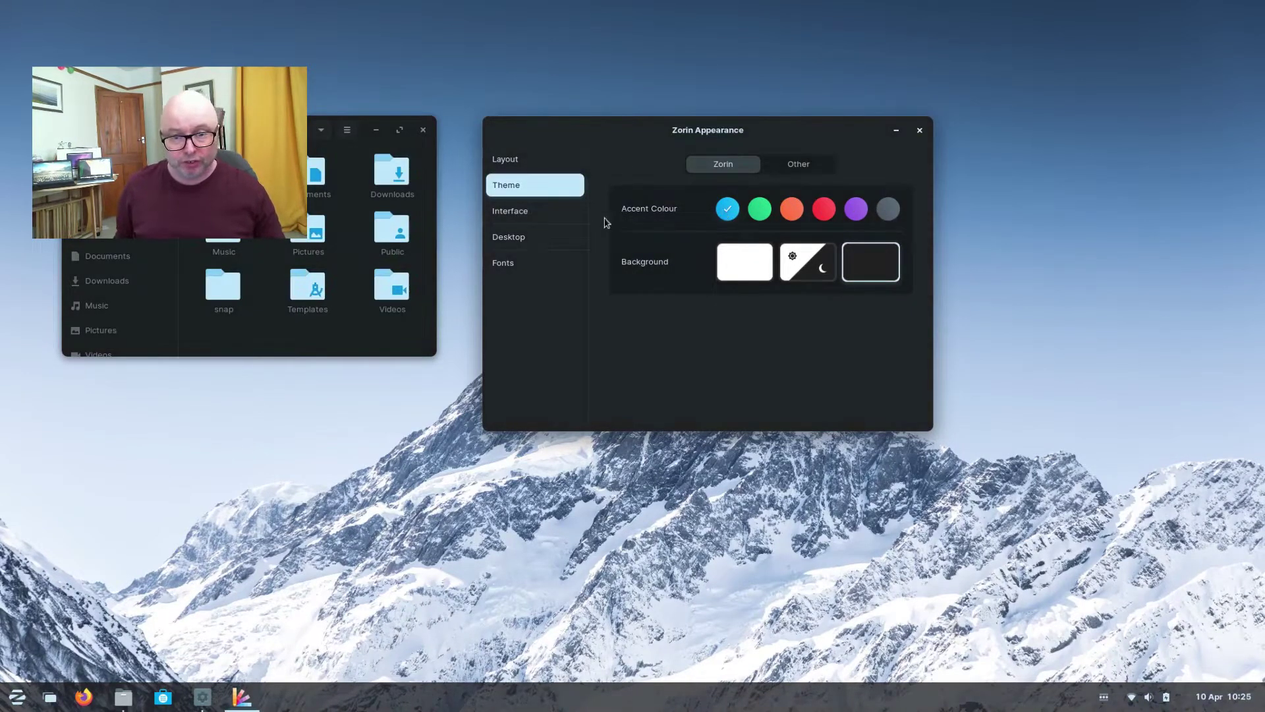
In the interface settings, turn Jelly Mode off, move the Zorin Appearance window to test it, and turn Jelly Mode back on
{"action": "left_click", "coordinate": [524, 217]}
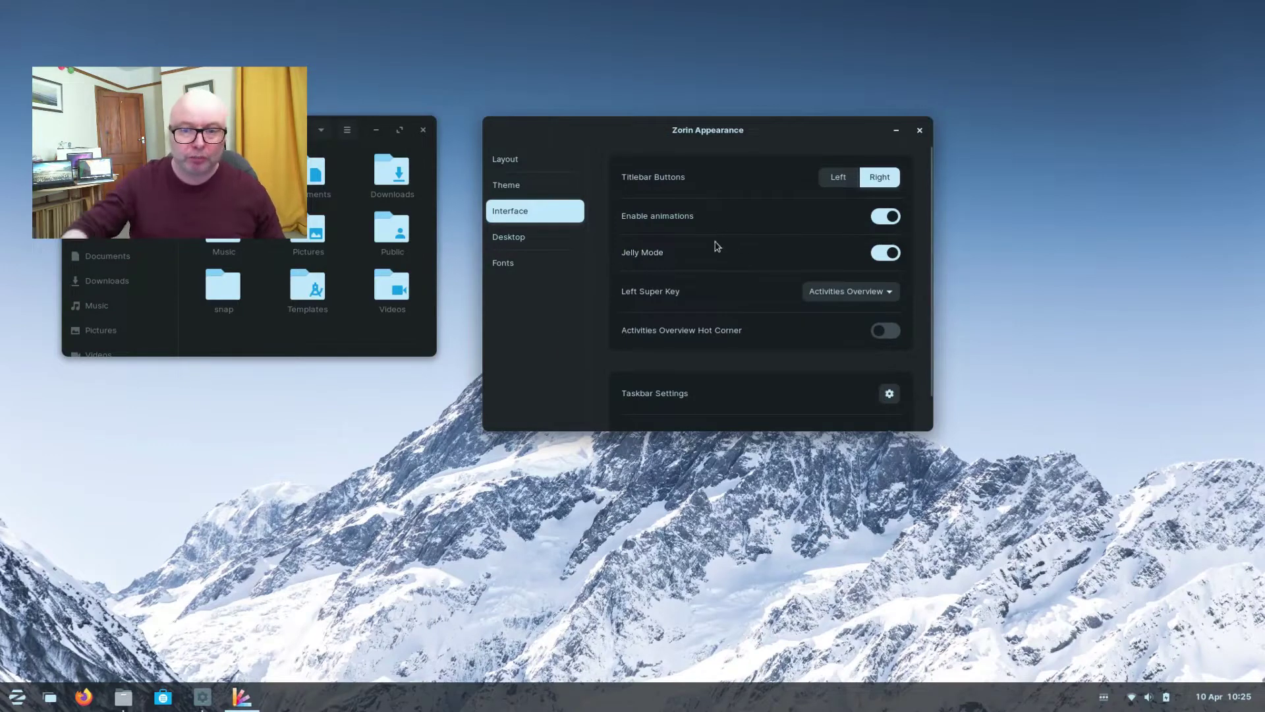
{"action": "left_click", "coordinate": [885, 253]}
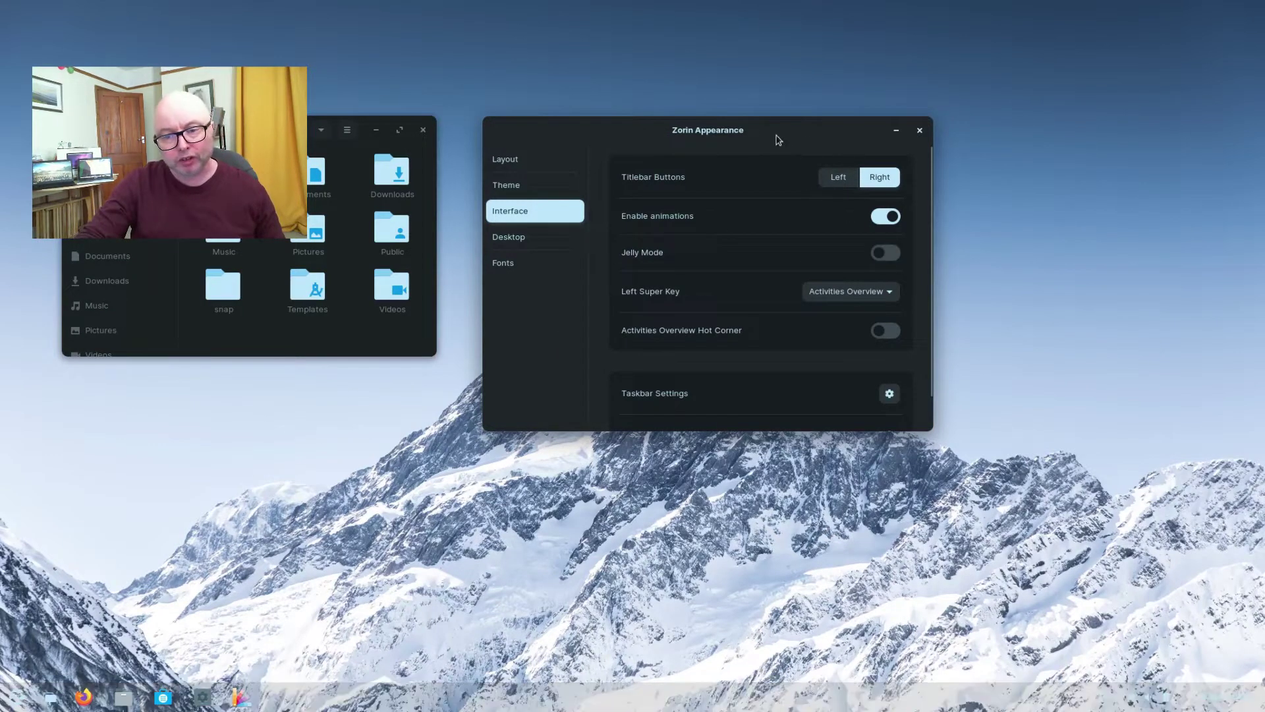
{"action": "left_click_drag", "start_coordinate": [777, 137], "coordinate": [835, 90]}
{"action": "left_click", "coordinate": [971, 202]}
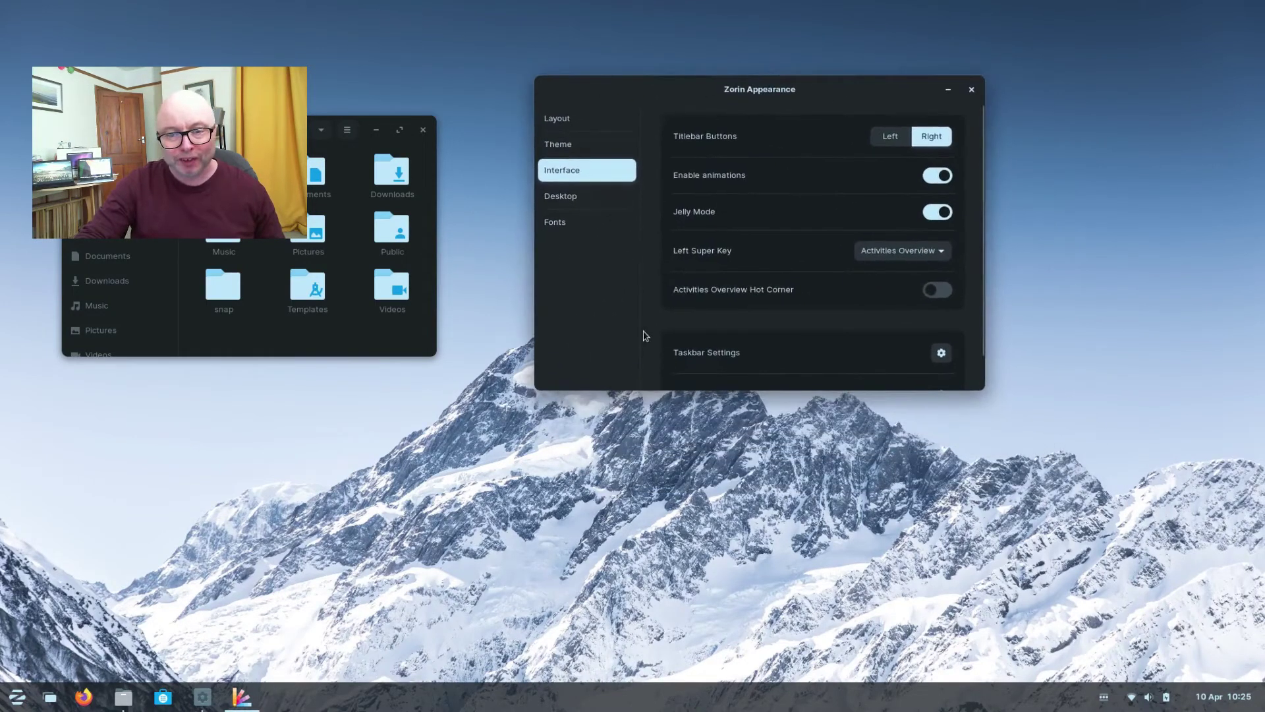
Enable the Activities Overview Hot Corner, trigger the overview from the screen corner, leave it, and disable the hot corner again
{"action": "left_click", "coordinate": [945, 291]}
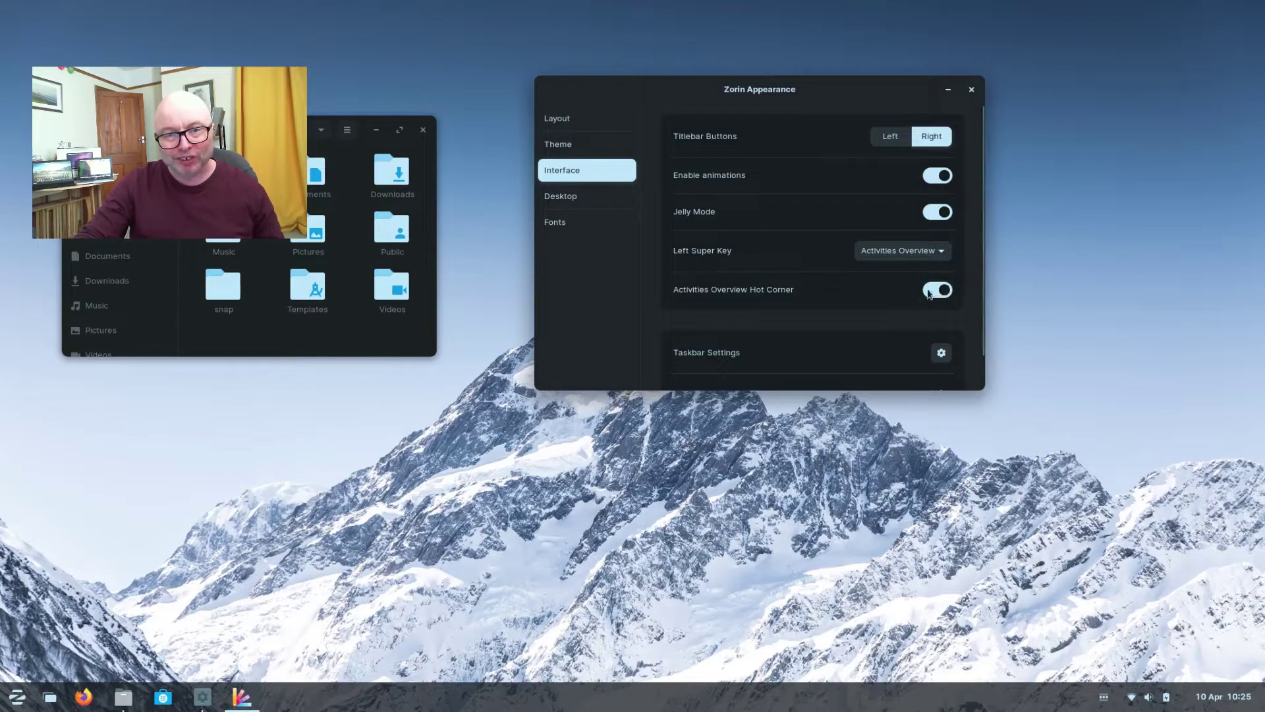
{"action": "mouse_move", "coordinate": [1, 2]}
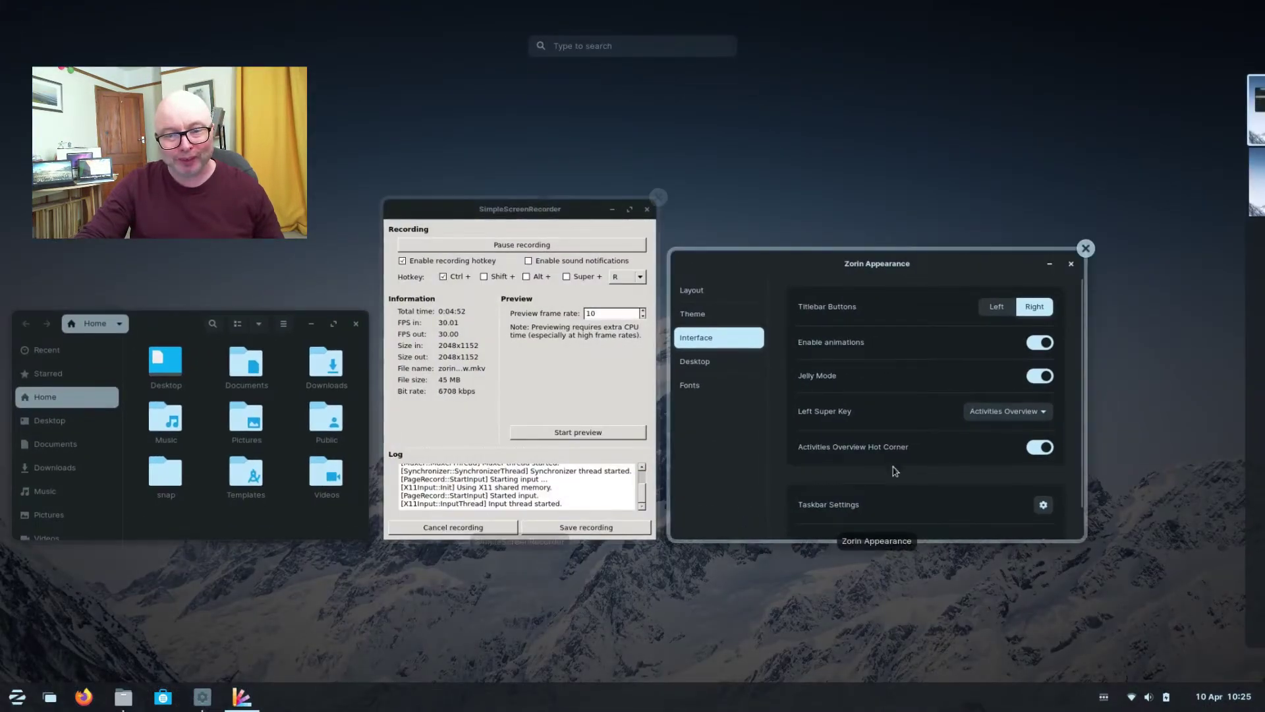
{"action": "left_click", "coordinate": [716, 472]}
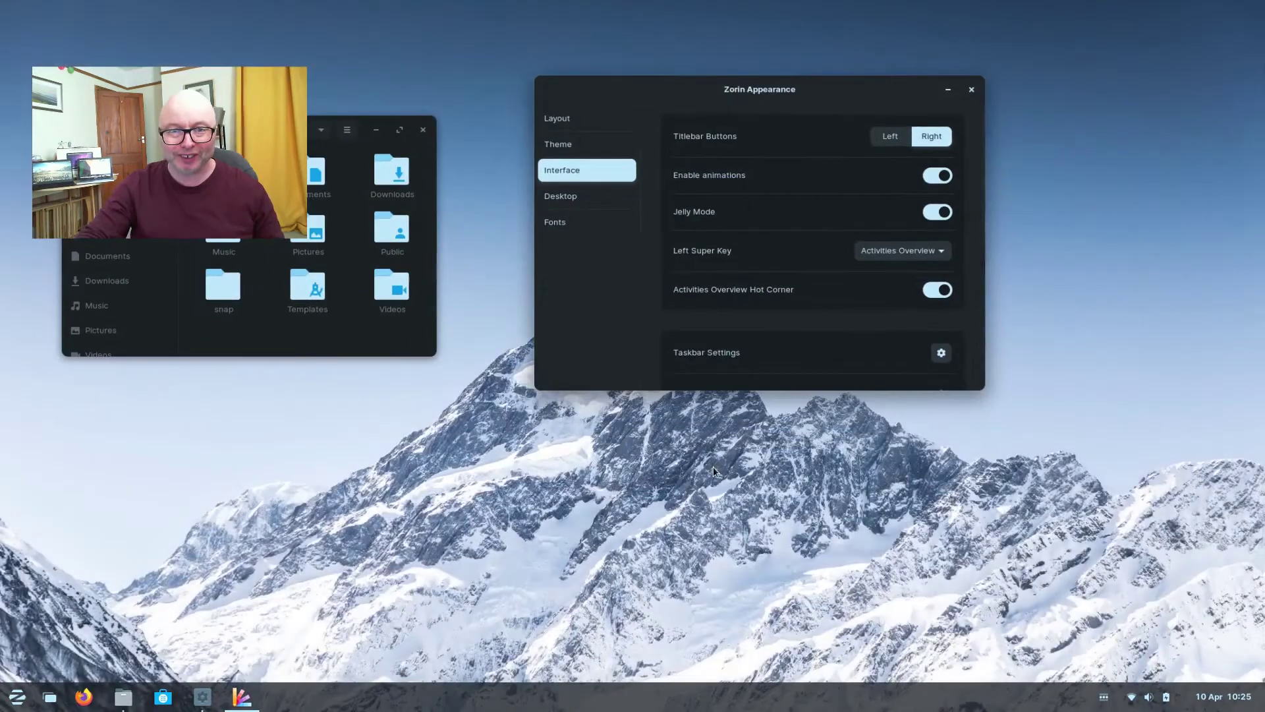
{"action": "left_click", "coordinate": [936, 293]}
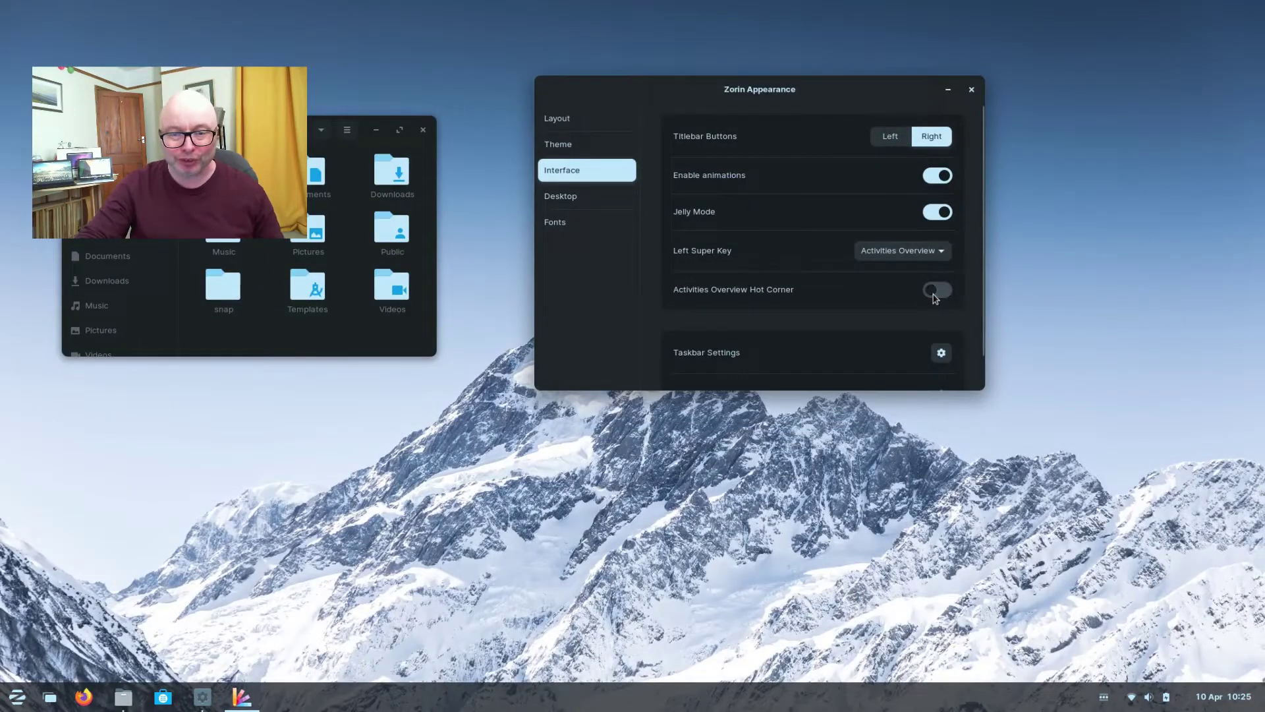
In the desktop settings, try the Large icon size and set it back to Standard
{"action": "left_click", "coordinate": [557, 199]}
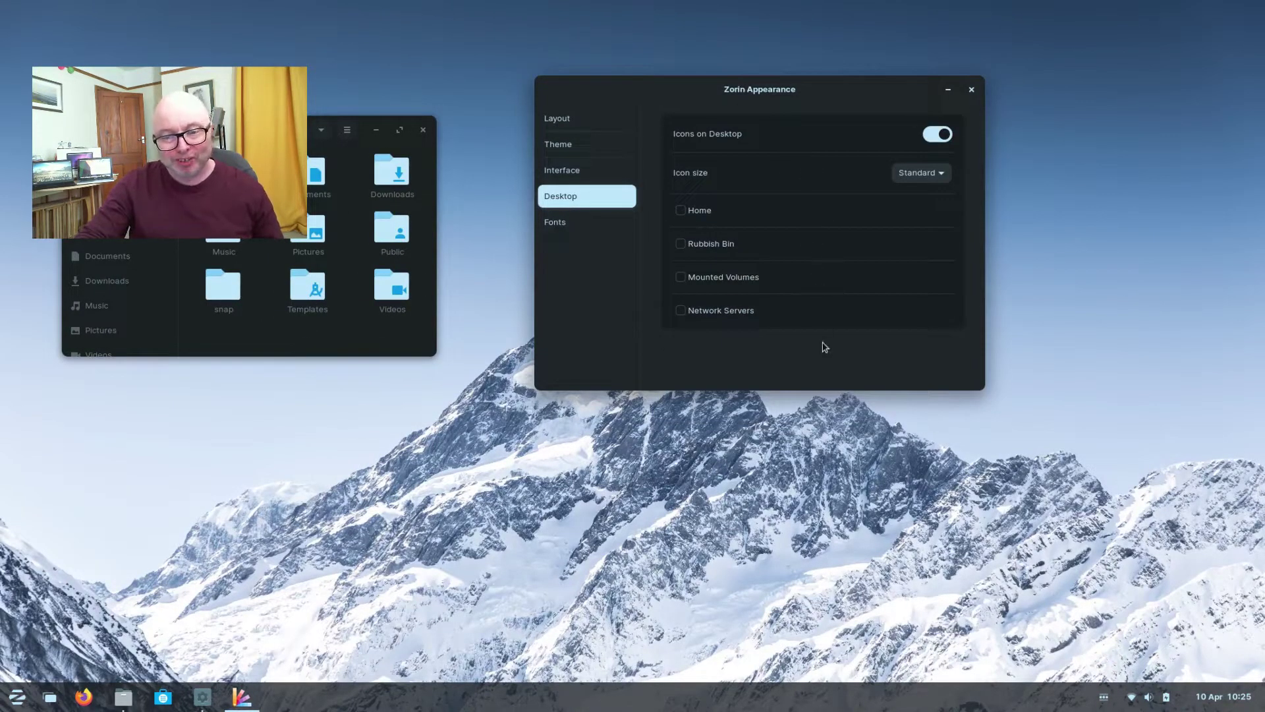
{"action": "left_click", "coordinate": [941, 173]}
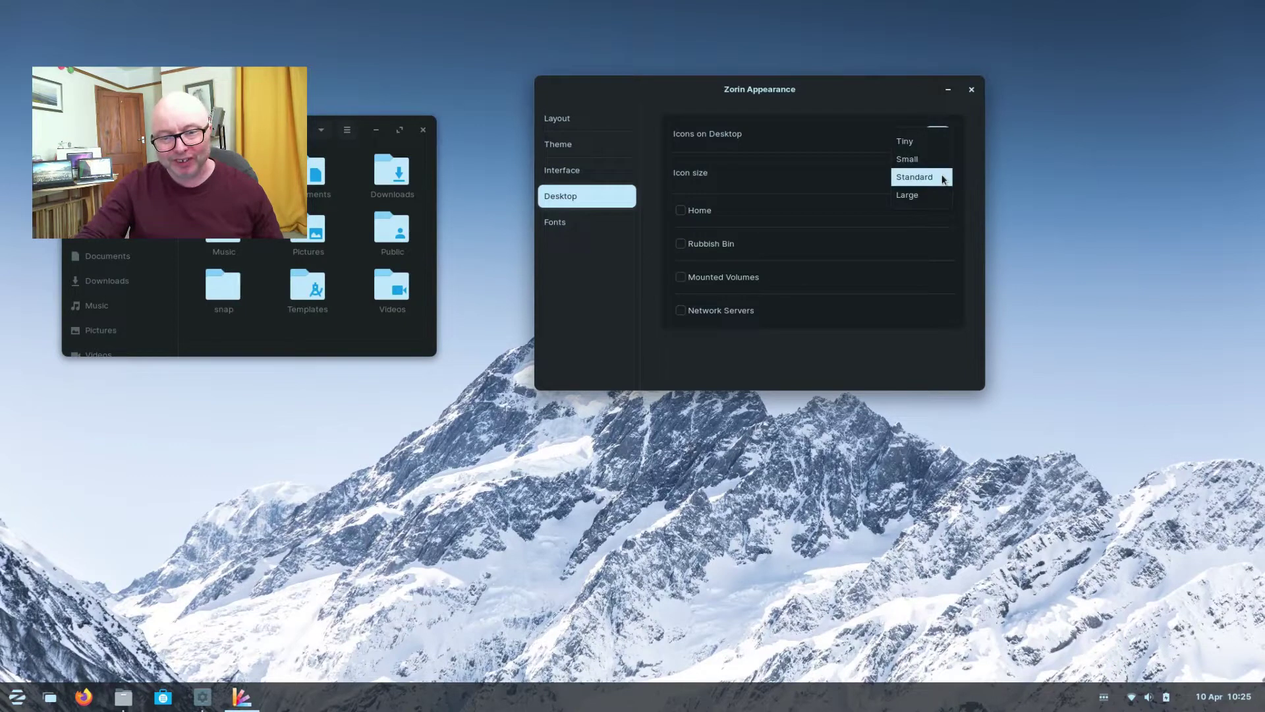
{"action": "left_click", "coordinate": [943, 178]}
{"action": "left_click", "coordinate": [944, 180]}
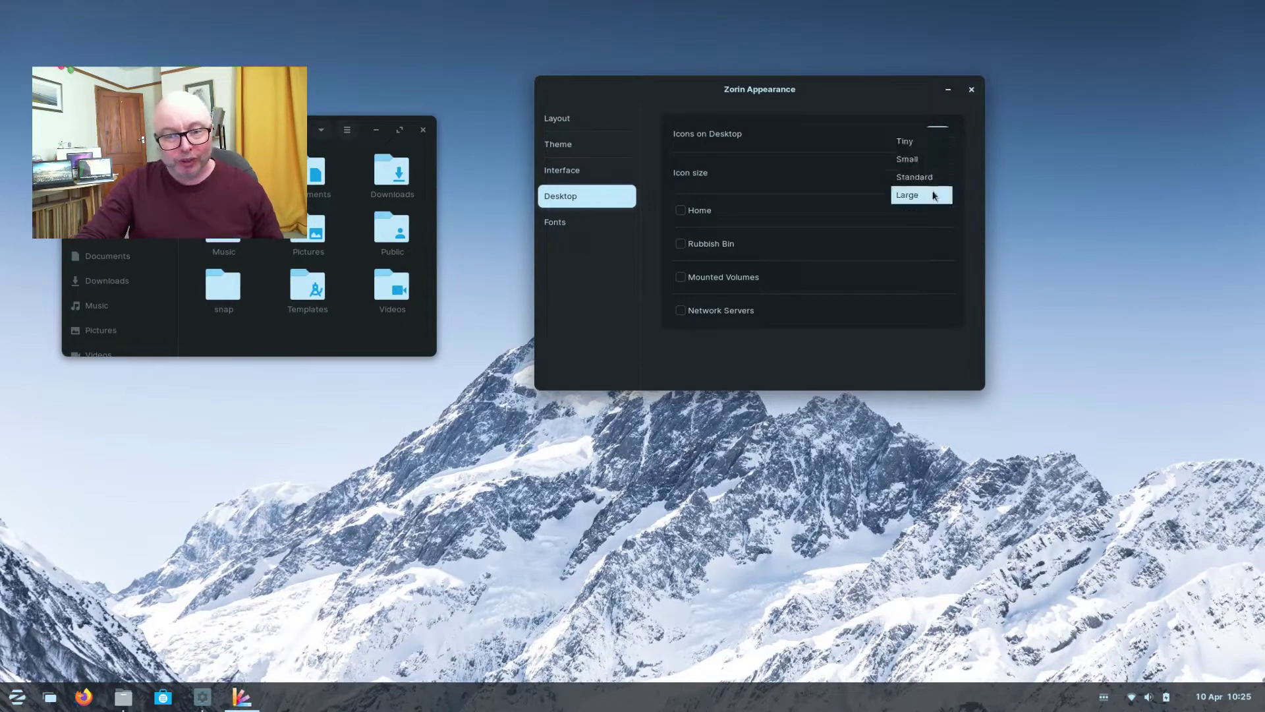
{"action": "left_click", "coordinate": [935, 195]}
{"action": "left_click", "coordinate": [942, 177]}
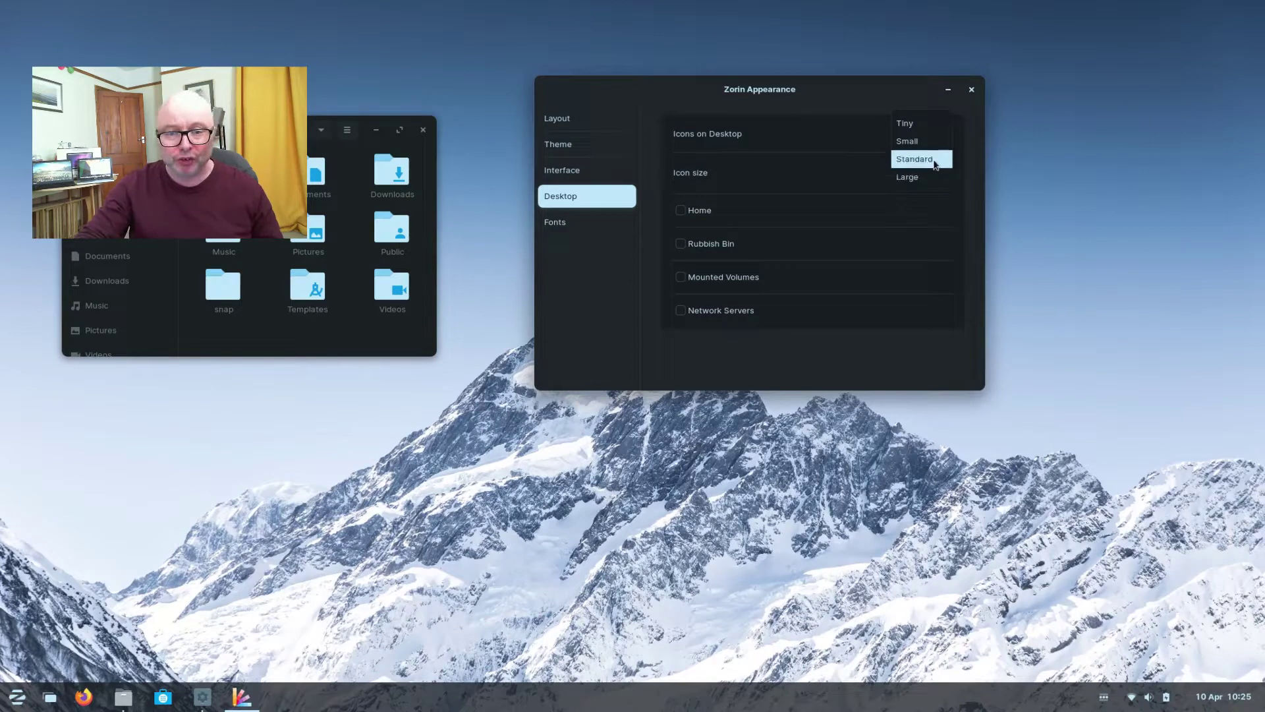
{"action": "left_click", "coordinate": [919, 158]}
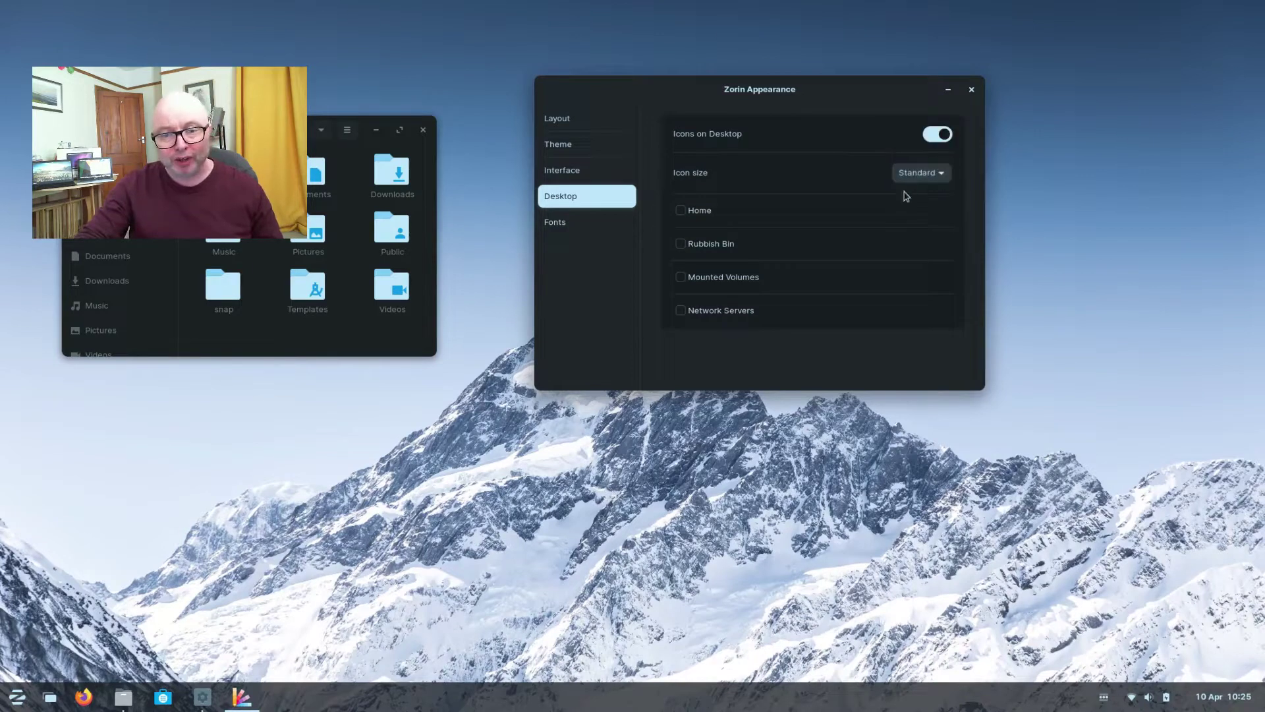
Show the Home icon on the desktop, compare it at Large and Standard size, and hide it again
{"action": "left_click", "coordinate": [680, 210]}
{"action": "left_click", "coordinate": [912, 174]}
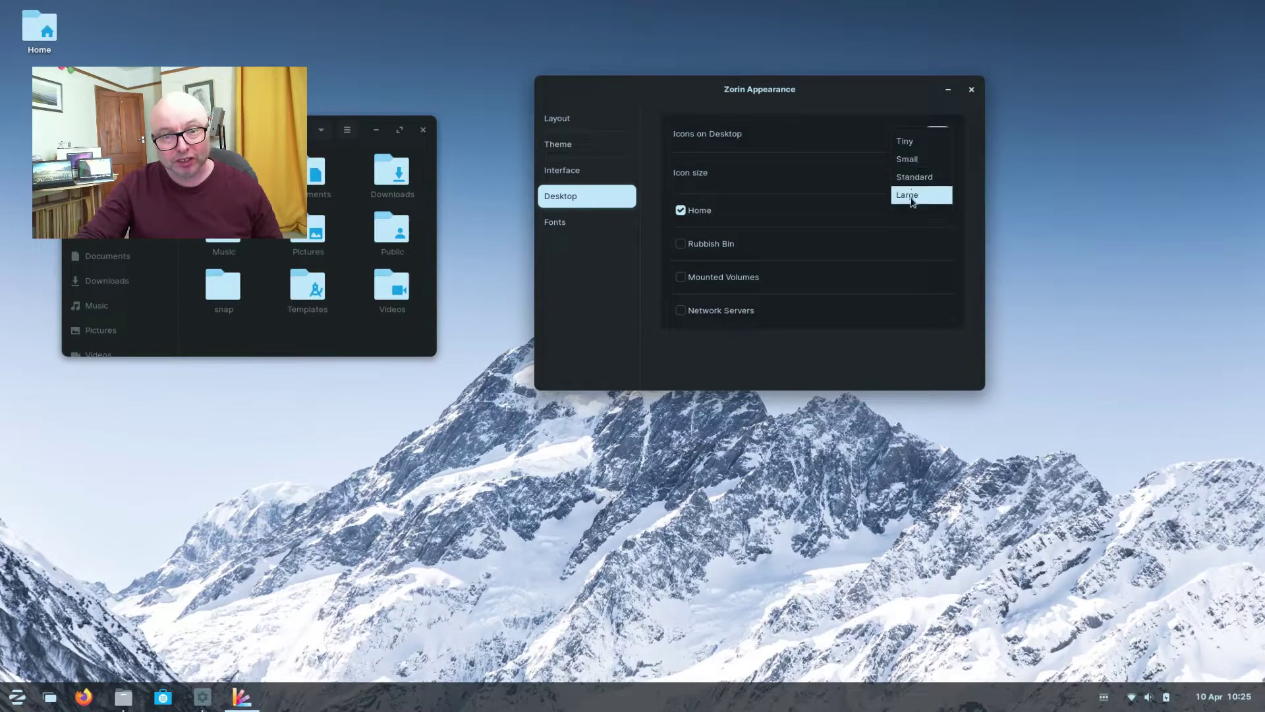
{"action": "left_click", "coordinate": [913, 196]}
{"action": "left_click", "coordinate": [924, 177]}
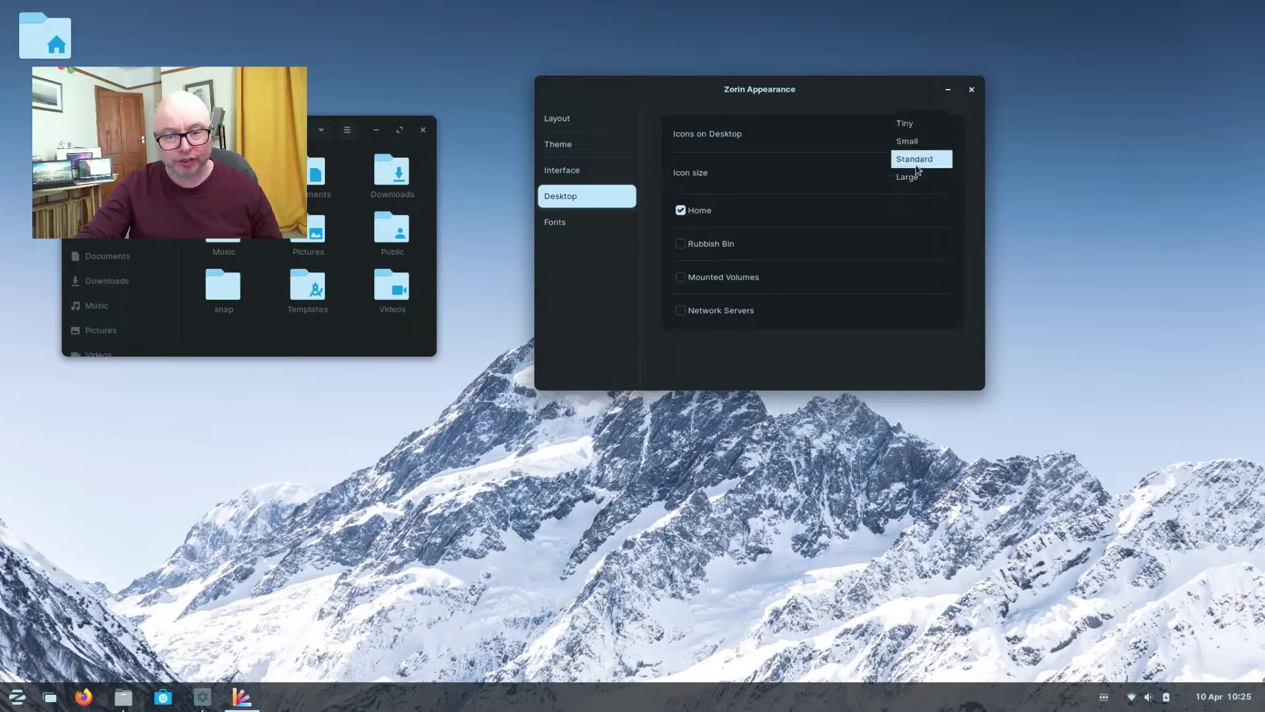
{"action": "left_click", "coordinate": [916, 166]}
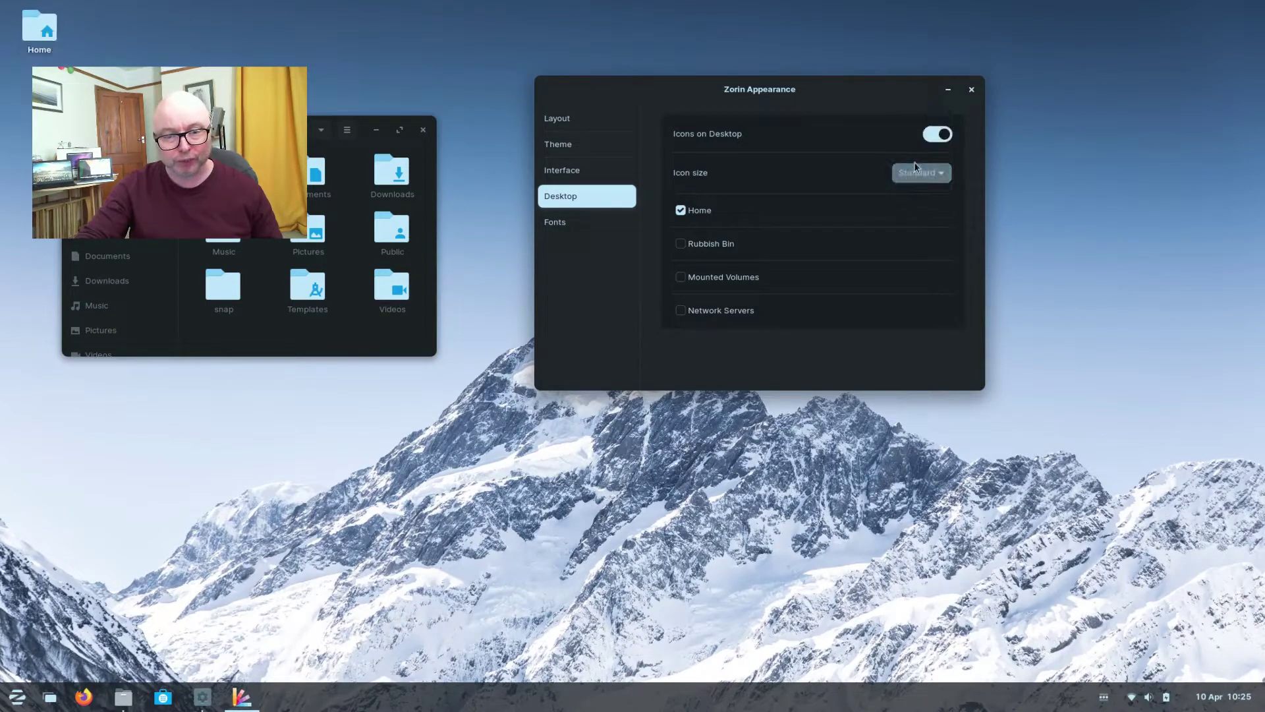
{"action": "left_click", "coordinate": [680, 210]}
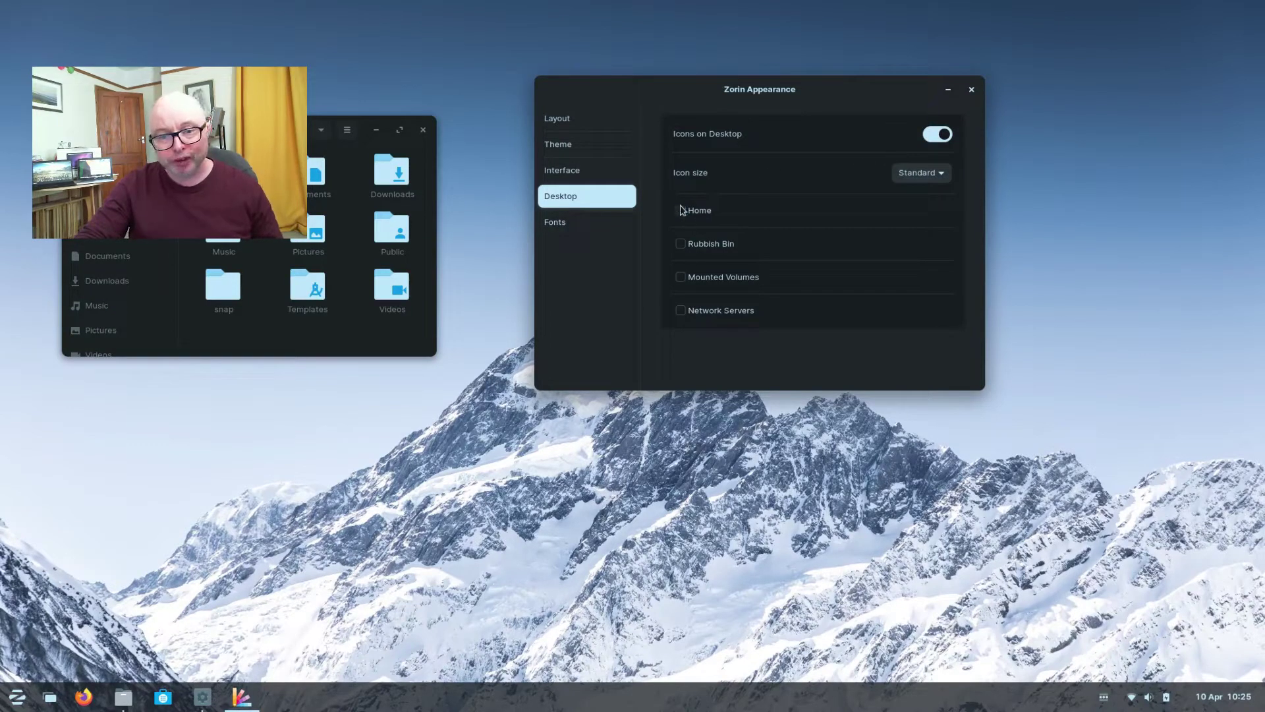
Examine the font settings and the font chooser for Interface Text, cancel the chooser, and close Zorin Appearance
{"action": "left_click", "coordinate": [551, 227]}
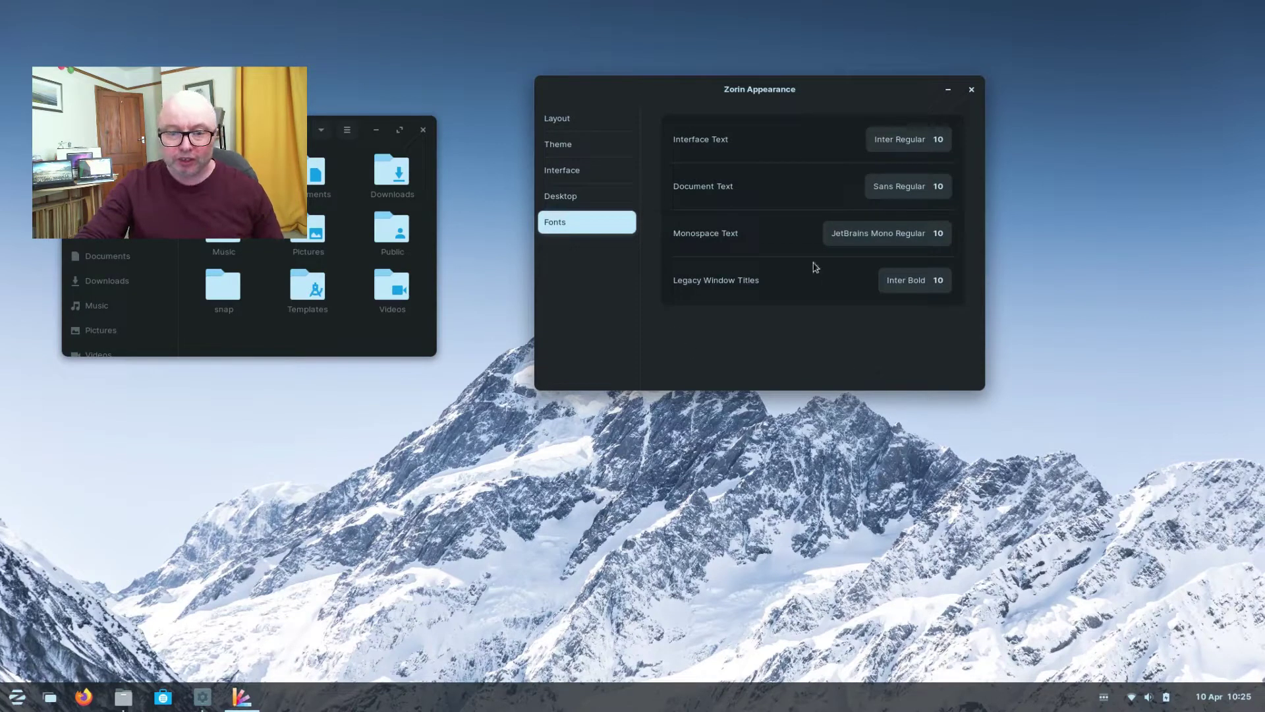
{"action": "left_click", "coordinate": [907, 139]}
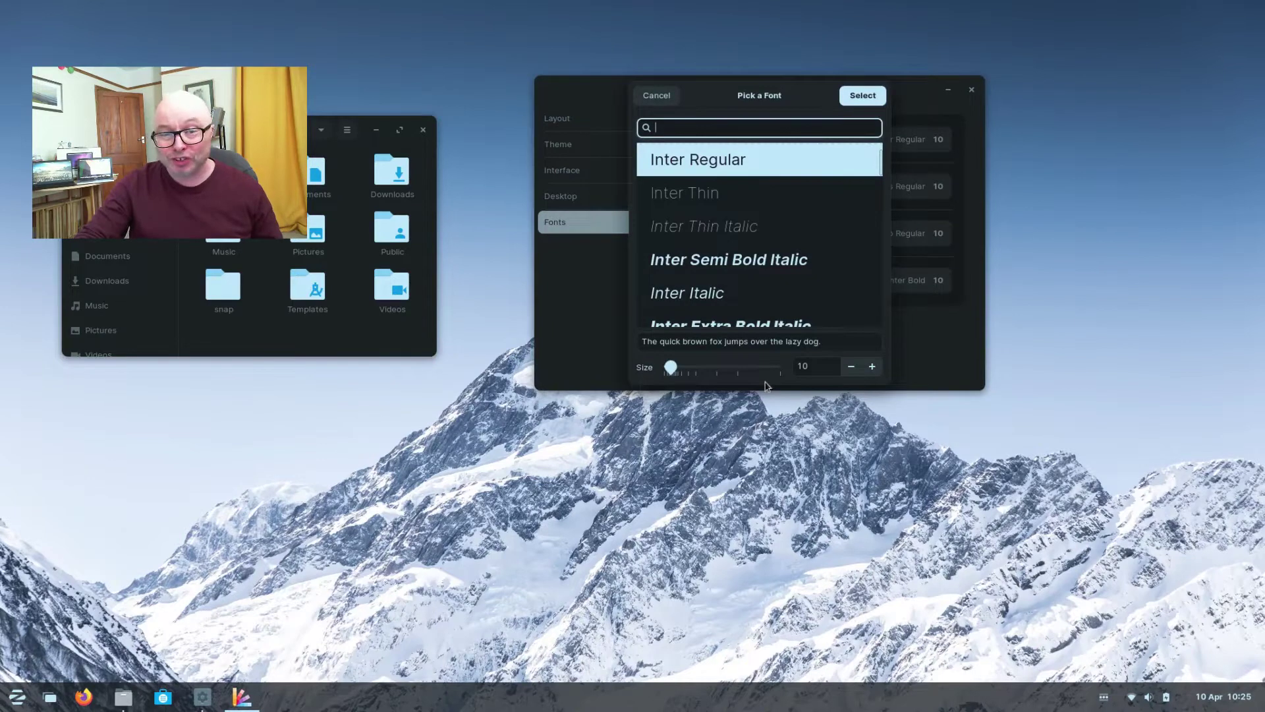
{"action": "left_click", "coordinate": [657, 98]}
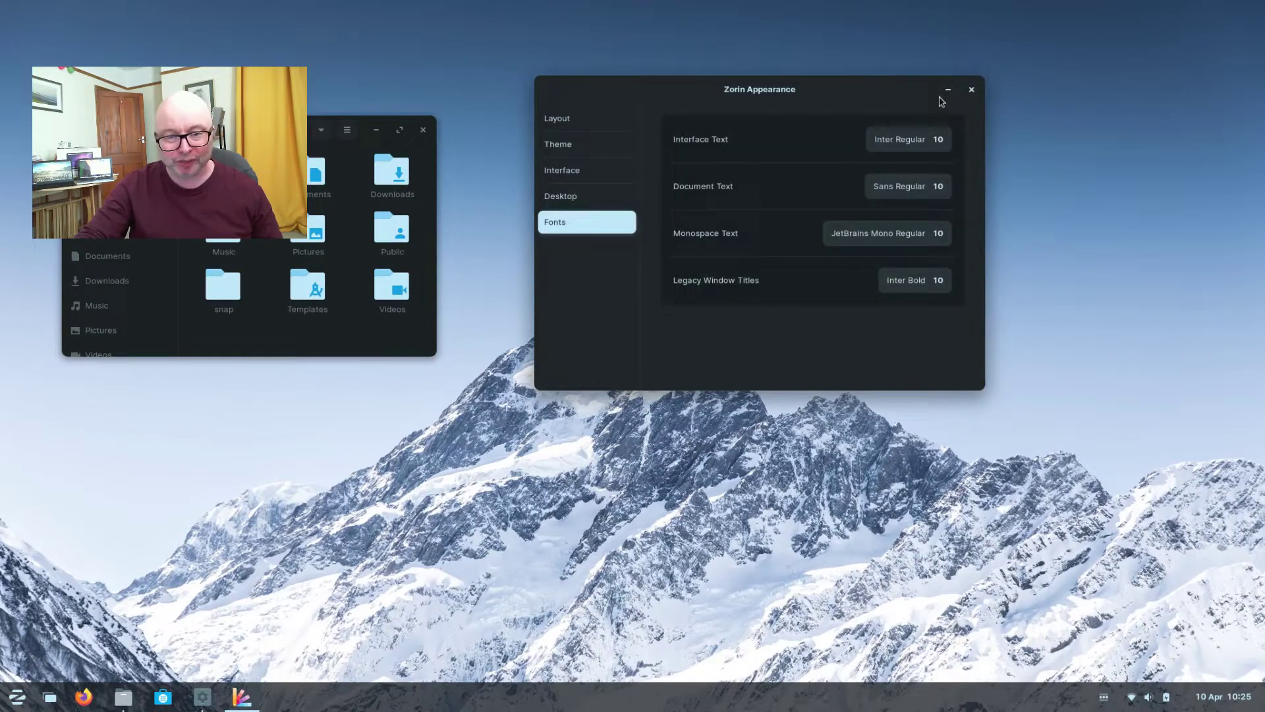
{"action": "left_click", "coordinate": [920, 144]}
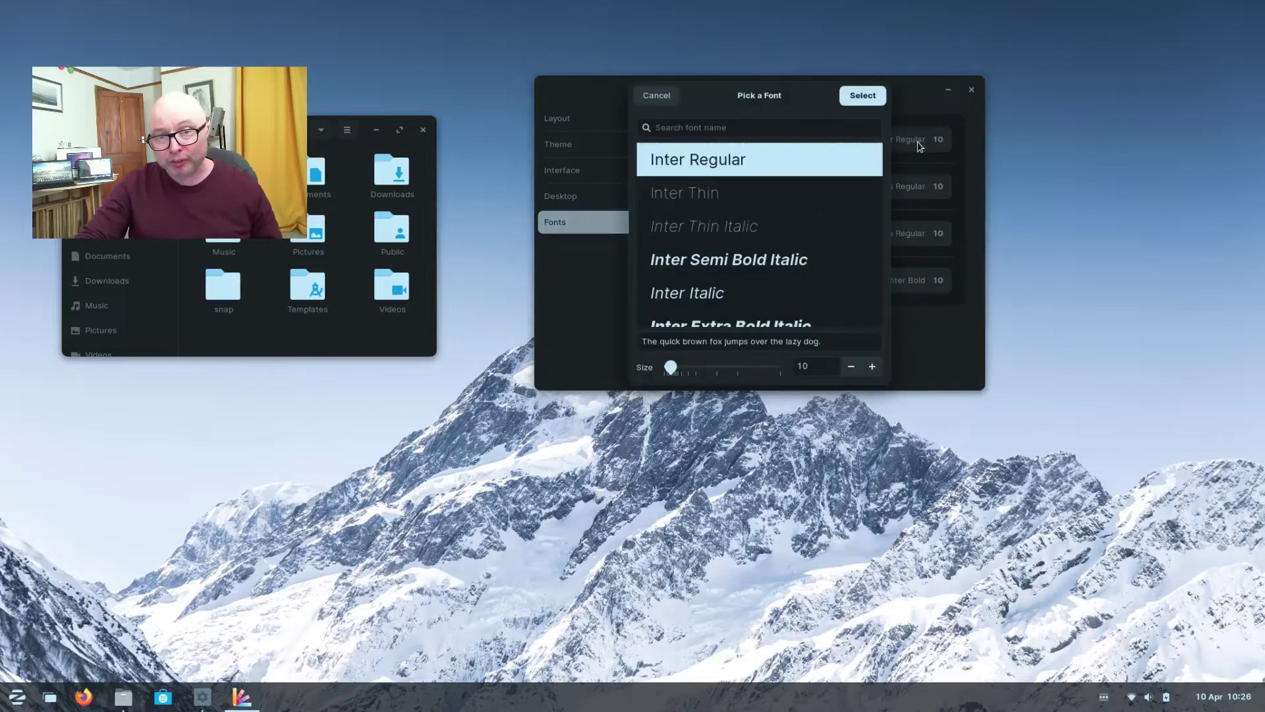
{"action": "left_click_drag", "start_coordinate": [729, 99], "coordinate": [730, 174]}
{"action": "left_click", "coordinate": [658, 179]}
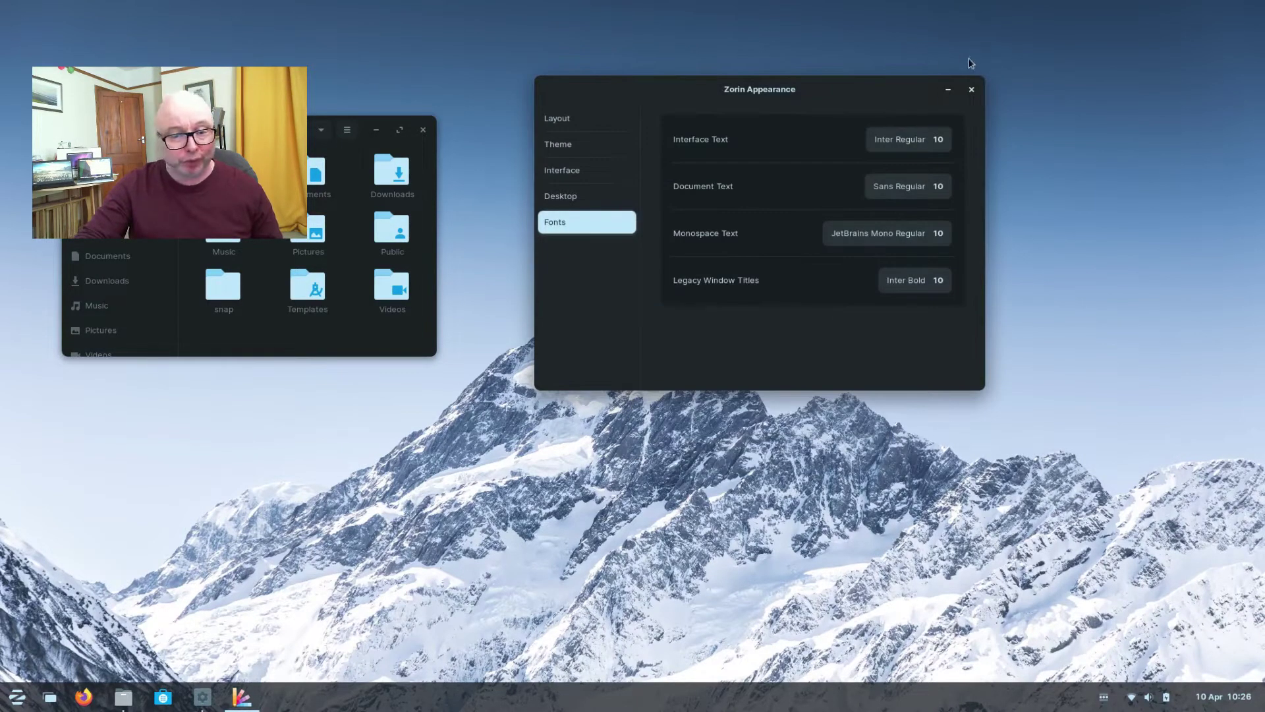
{"action": "left_click", "coordinate": [971, 89]}
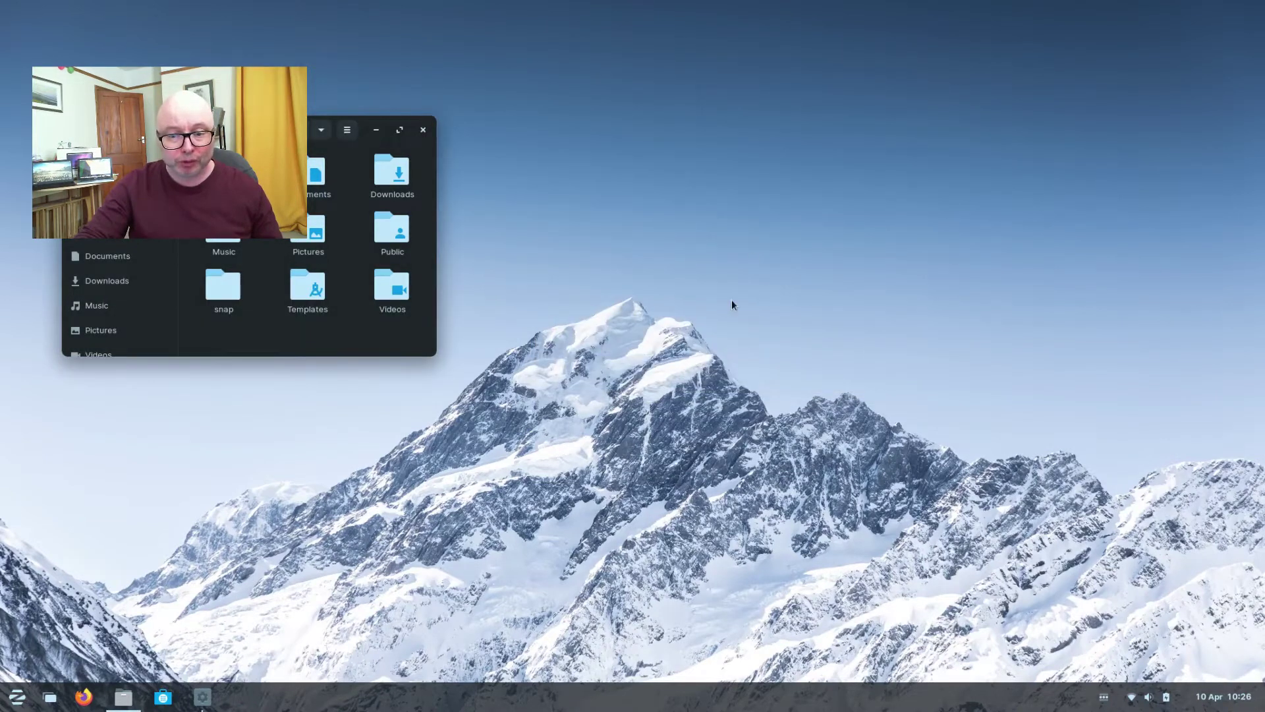
Open the display settings from the desktop, look through the available resolutions, and dismiss the list without changing the resolution
{"action": "right_click", "coordinate": [898, 163]}
{"action": "left_click", "coordinate": [977, 311]}
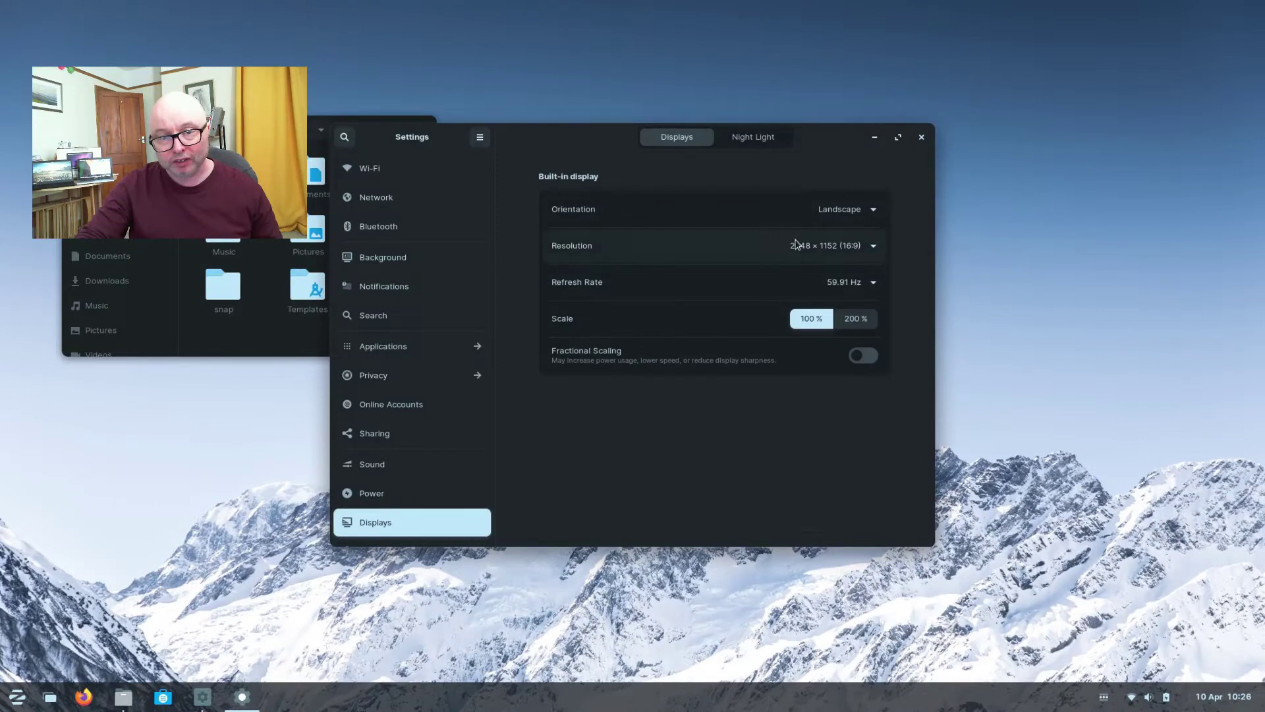
{"action": "left_click", "coordinate": [864, 250]}
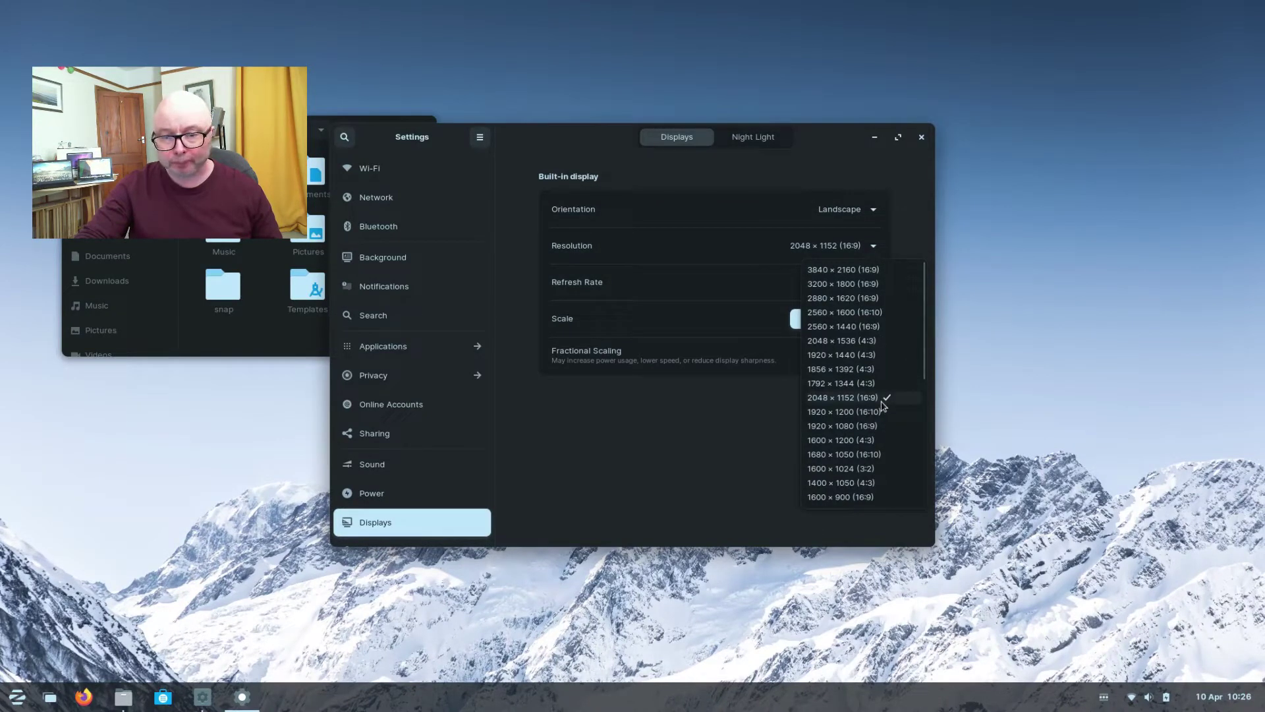
{"action": "left_click", "coordinate": [834, 145]}
Find Psensor in the application menu and launch it
{"action": "left_click", "coordinate": [15, 698]}
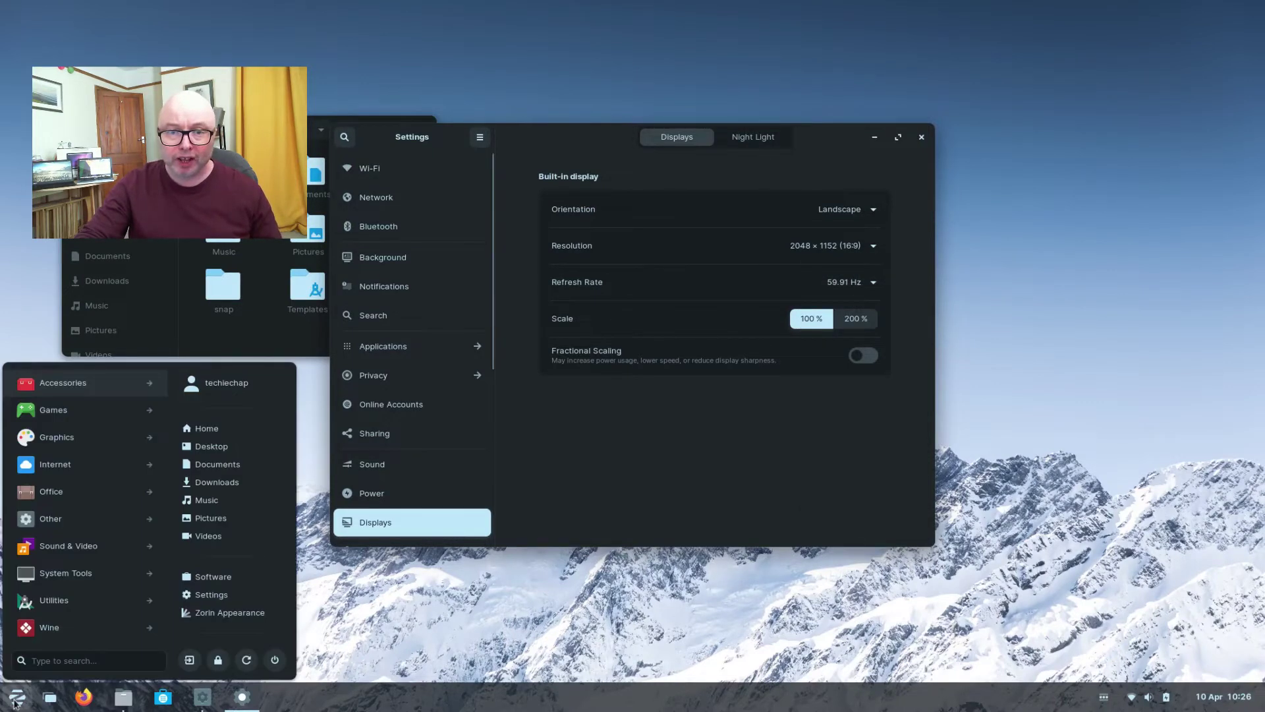
{"action": "type", "text": "pse"}
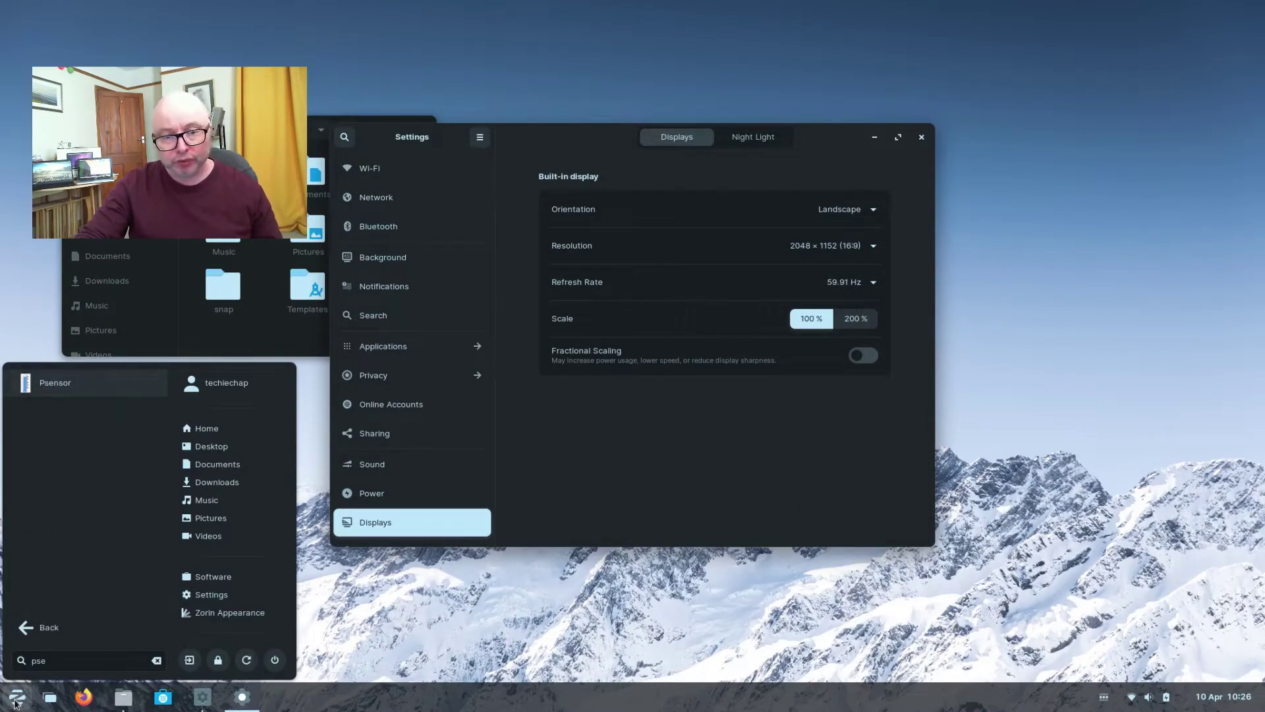
{"action": "key", "text": "Return"}
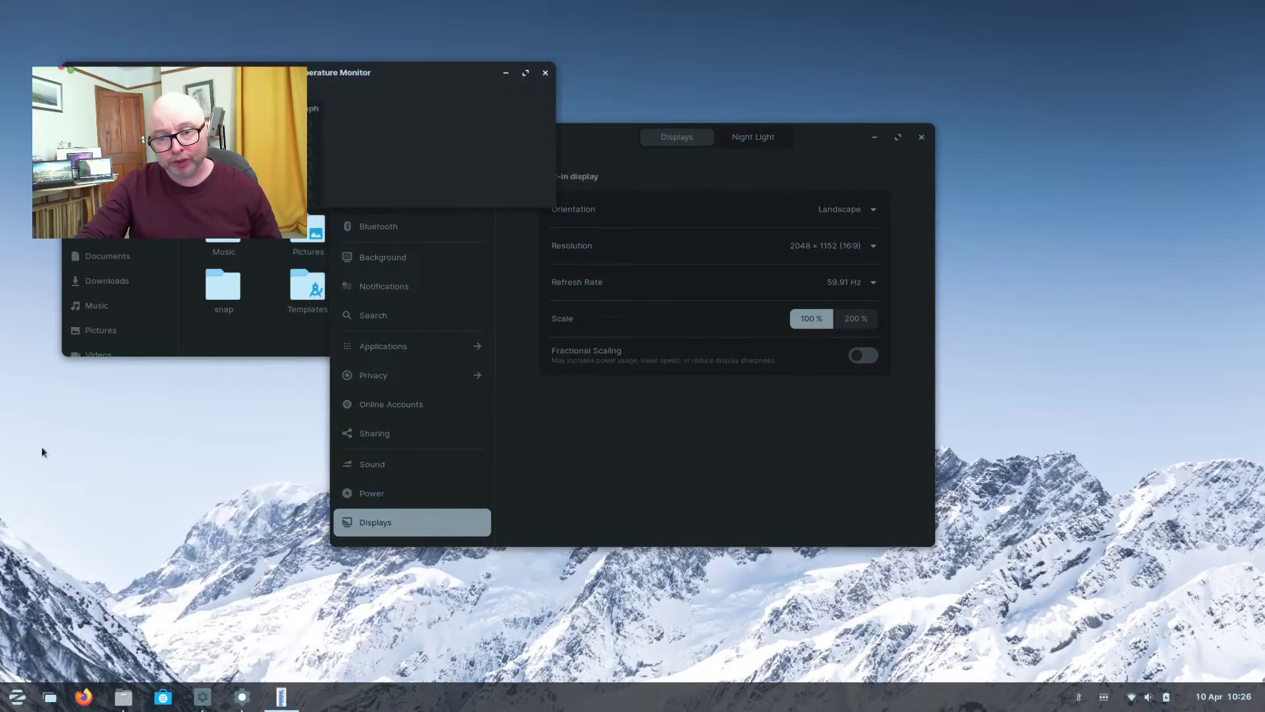
Enlarge the Psensor window to show all sensors, park it in the desktop's upper-right corner, and move the Settings window up beside it
{"action": "left_click_drag", "start_coordinate": [184, 77], "coordinate": [905, 22]}
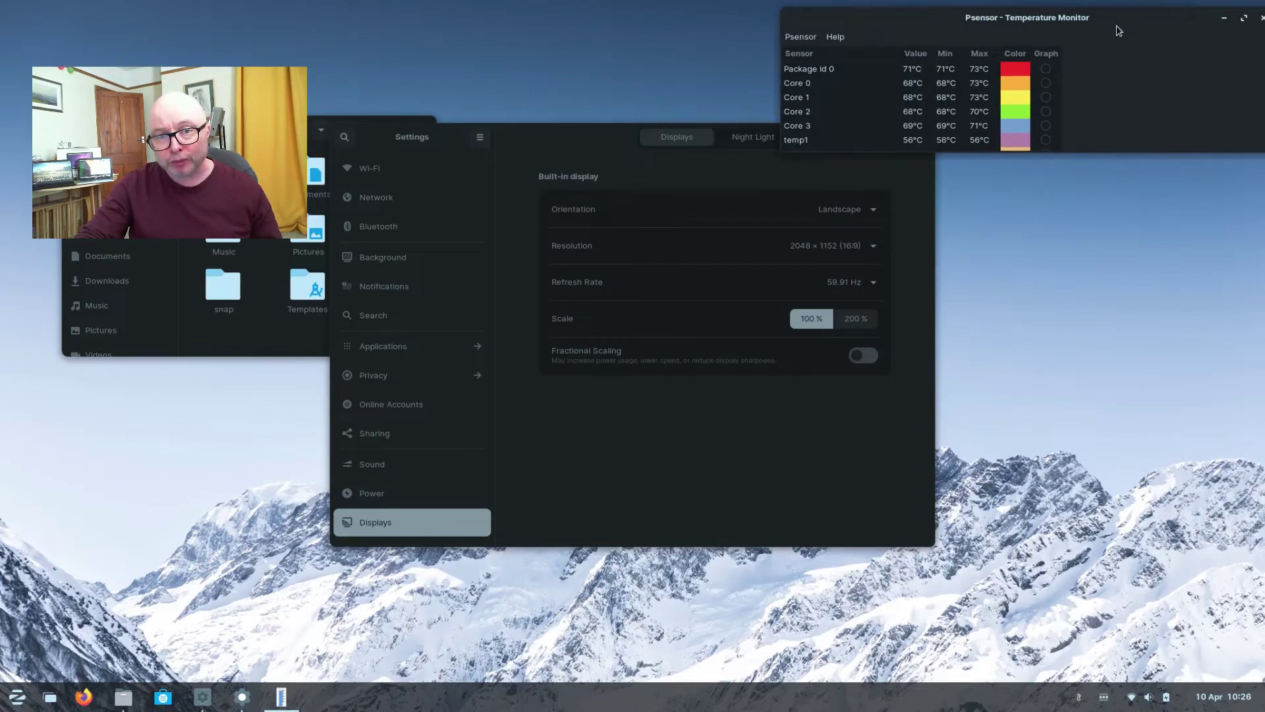
{"action": "left_click_drag", "start_coordinate": [1113, 21], "coordinate": [975, 30]}
{"action": "left_click_drag", "start_coordinate": [1134, 159], "coordinate": [944, 314]}
{"action": "left_click_drag", "start_coordinate": [700, 33], "coordinate": [1004, 19]}
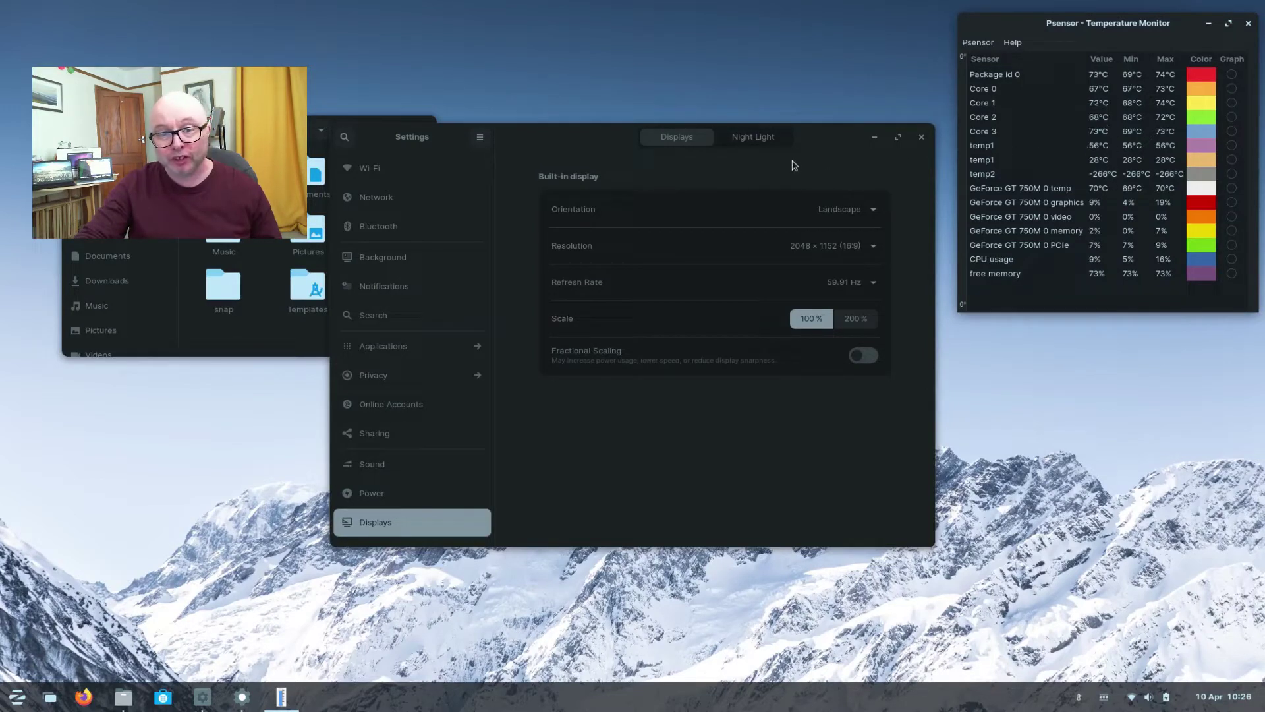
{"action": "left_click_drag", "start_coordinate": [807, 142], "coordinate": [797, 73]}
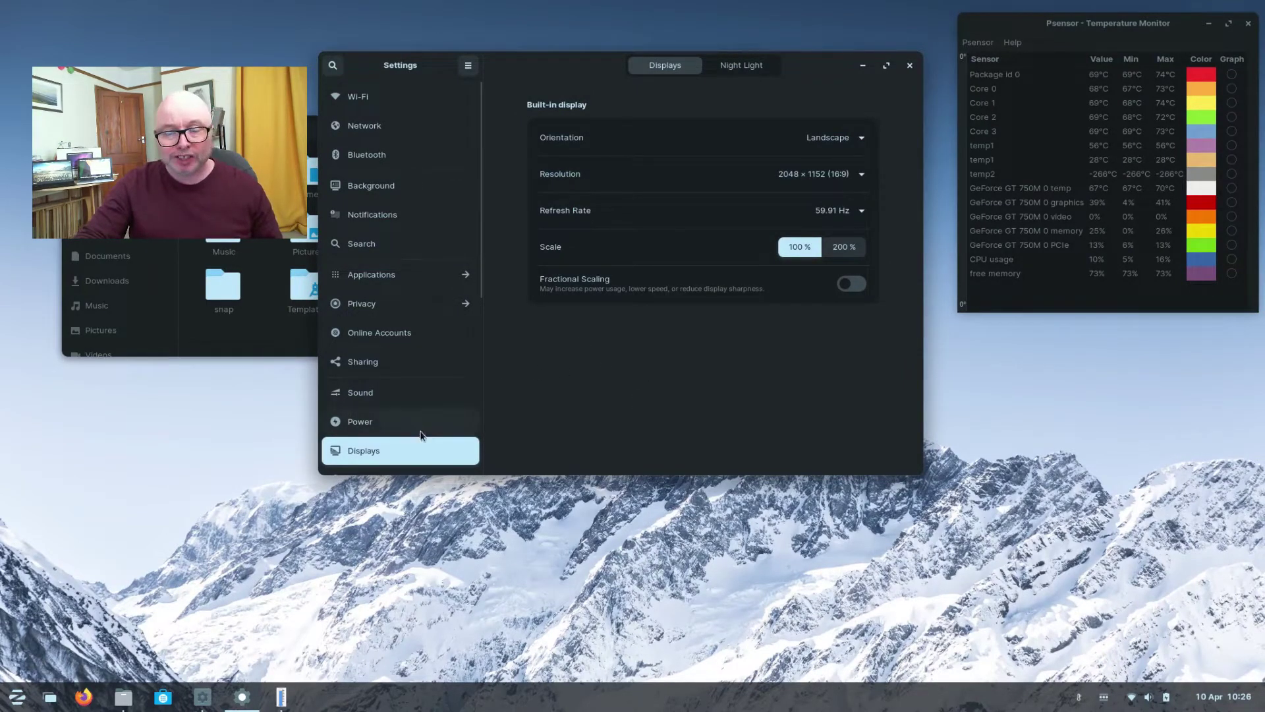
In the Power settings, raise the screen brightness slightly, then switch Automatic brightness on and off again
{"action": "scroll", "coordinate": [418, 429], "scroll_direction": "down", "scroll_amount": 2}
{"action": "left_click", "coordinate": [379, 376]}
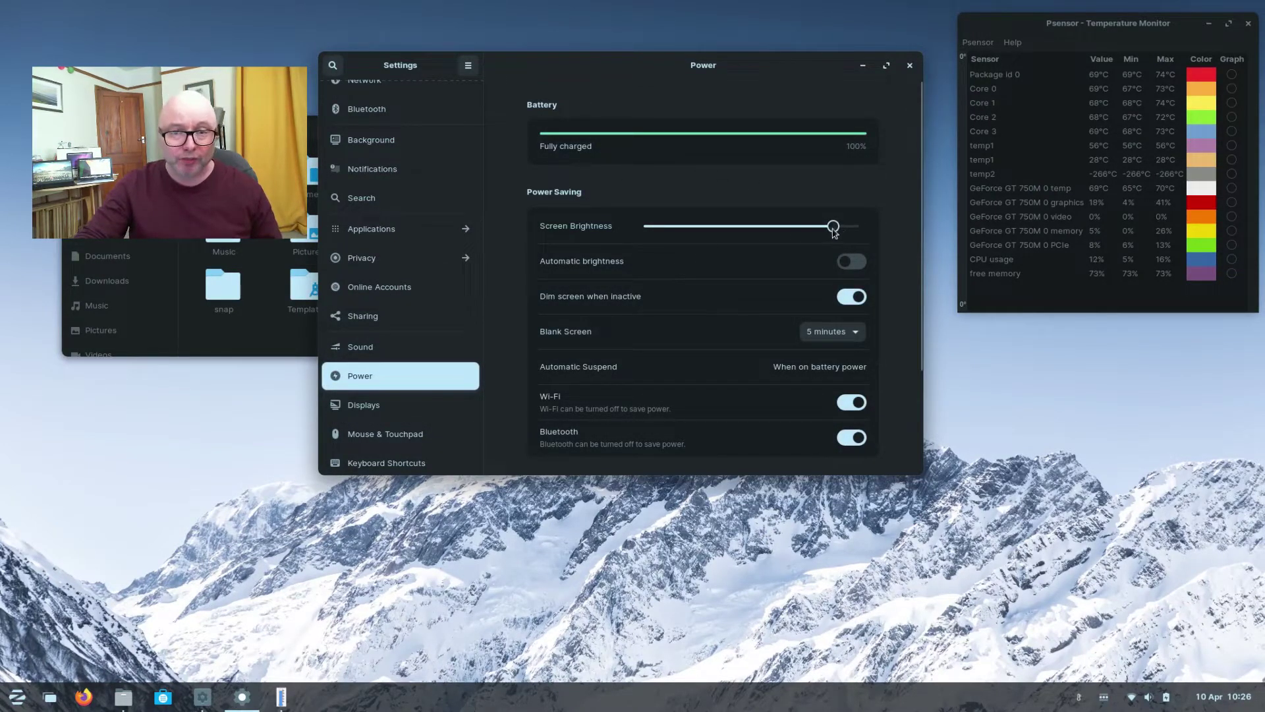
{"action": "mouse_move", "coordinate": [834, 231]}
{"action": "left_mouse_down"}
{"action": "mouse_move", "coordinate": [853, 230]}
{"action": "mouse_move", "coordinate": [837, 233]}
{"action": "left_mouse_up"}
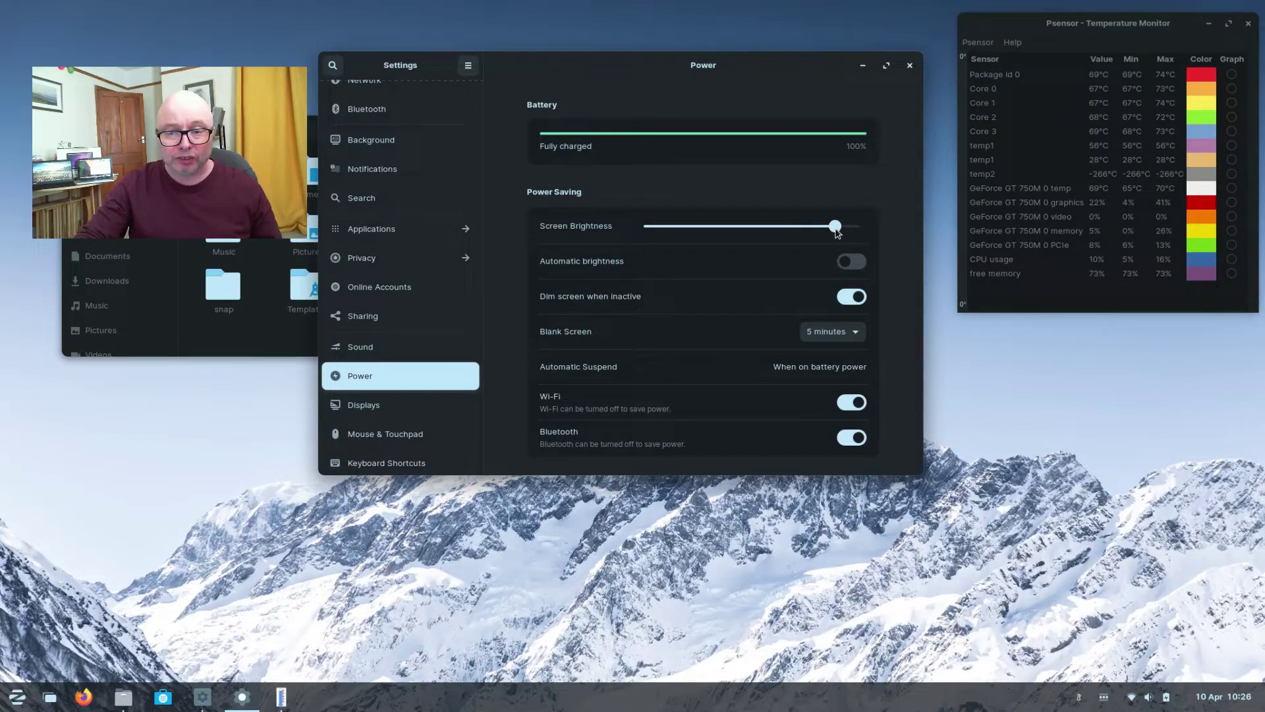
{"action": "left_click", "coordinate": [851, 262]}
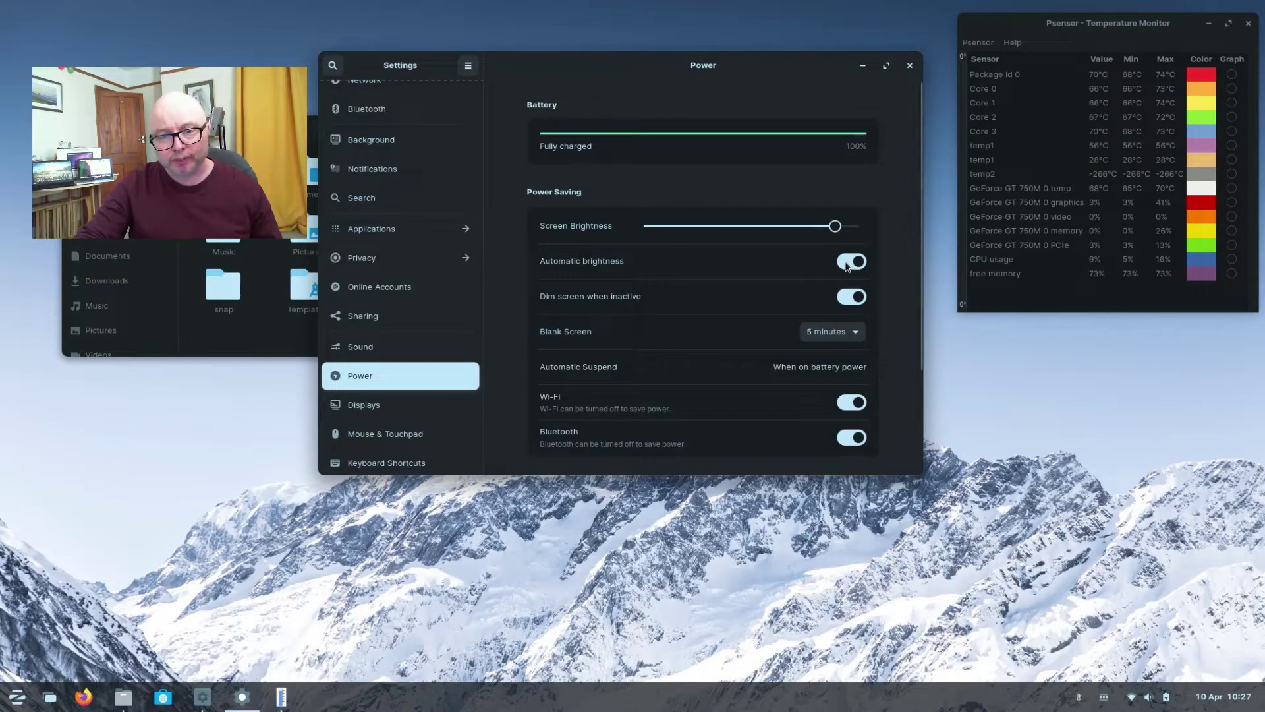
{"action": "left_click", "coordinate": [848, 266]}
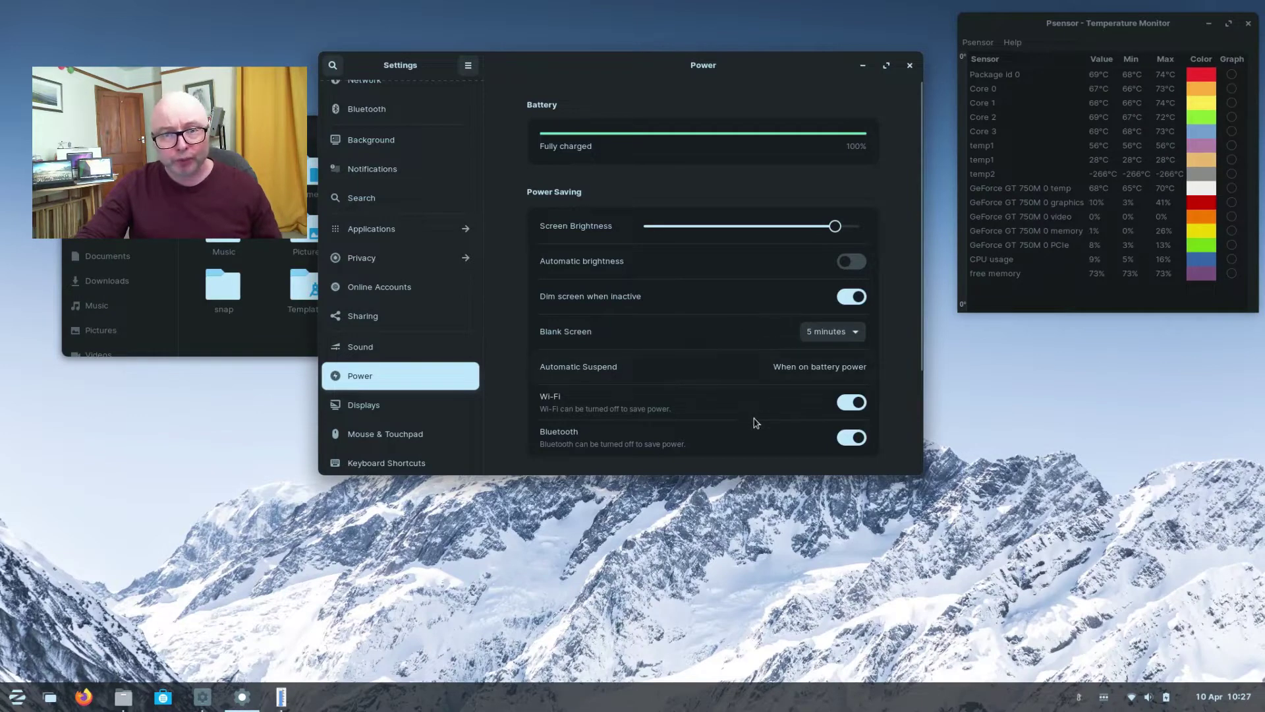
Review the remaining power saving options and the Suspend & Power Button settings
{"action": "scroll", "coordinate": [757, 427], "scroll_direction": "down", "scroll_amount": 1}
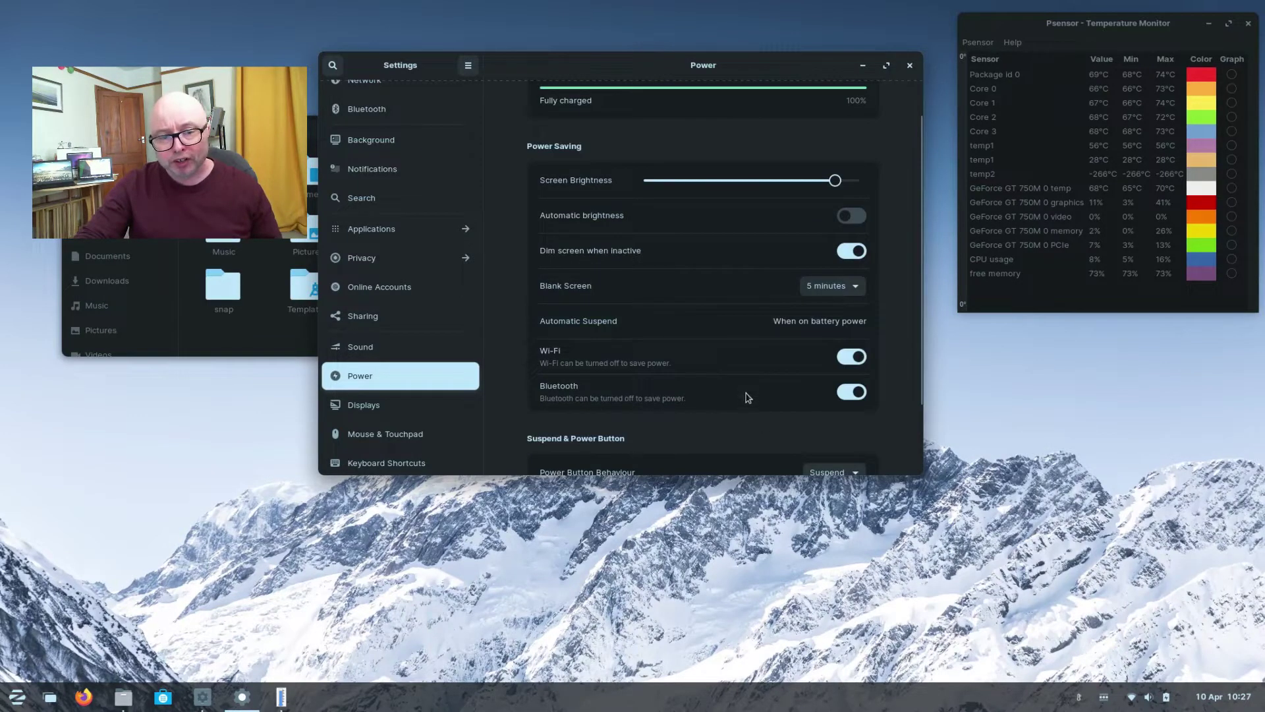
{"action": "scroll", "coordinate": [751, 420], "scroll_direction": "down", "scroll_amount": 1}
{"action": "scroll", "coordinate": [751, 419], "scroll_direction": "down", "scroll_amount": 1}
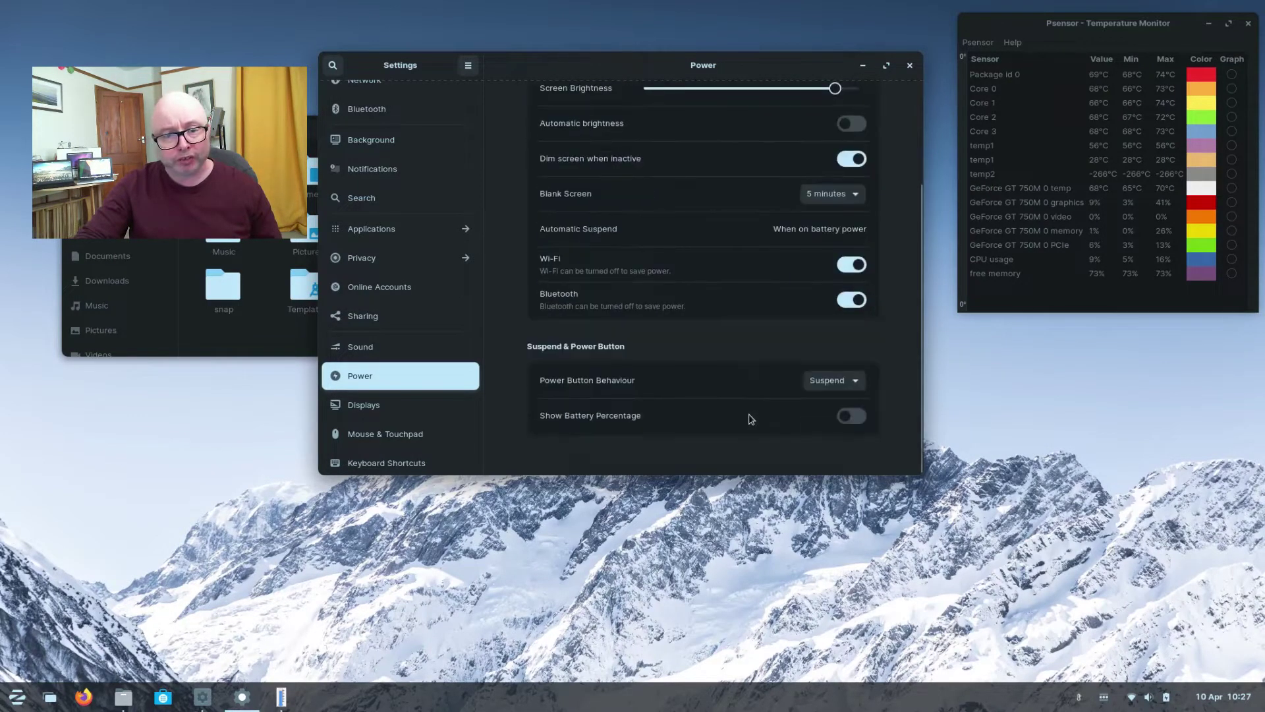
Revisit the display settings briefly, then examine the Mouse & Touchpad options for mouse speed, acceleration, scrolling and tap behaviour
{"action": "left_click", "coordinate": [354, 406]}
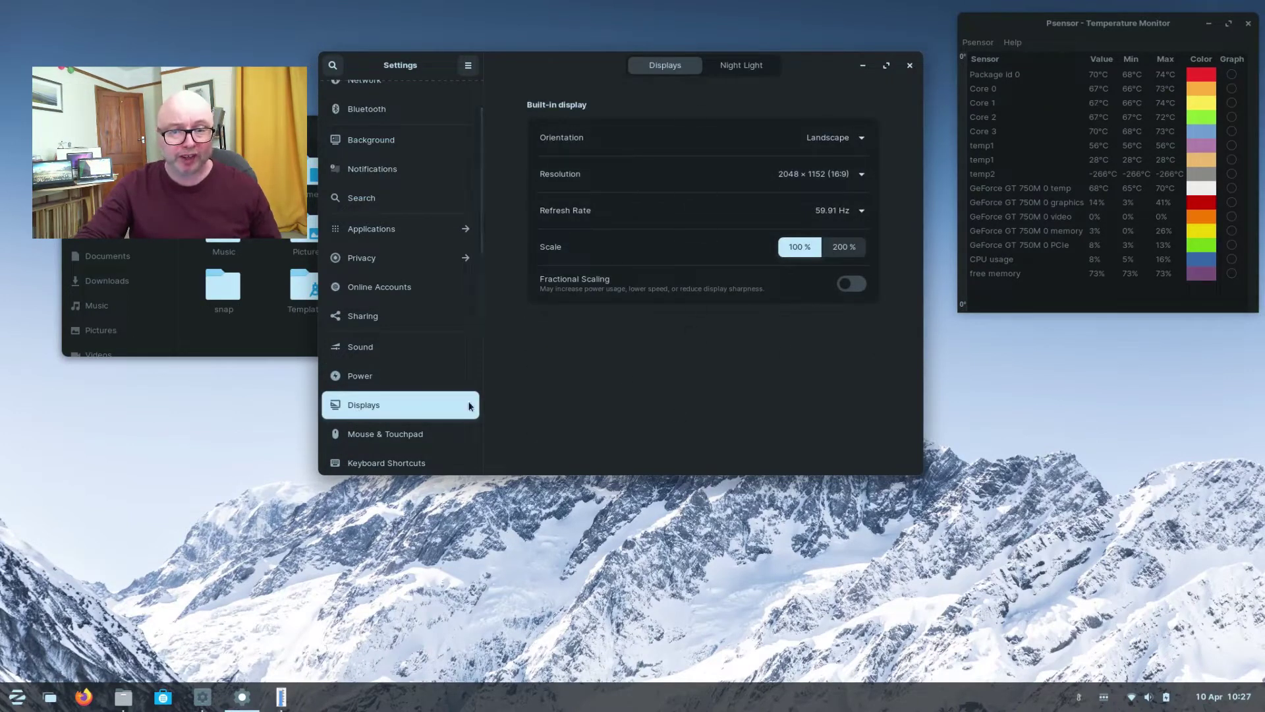
{"action": "scroll", "coordinate": [388, 425], "scroll_direction": "down", "scroll_amount": 1}
{"action": "left_click", "coordinate": [387, 389]}
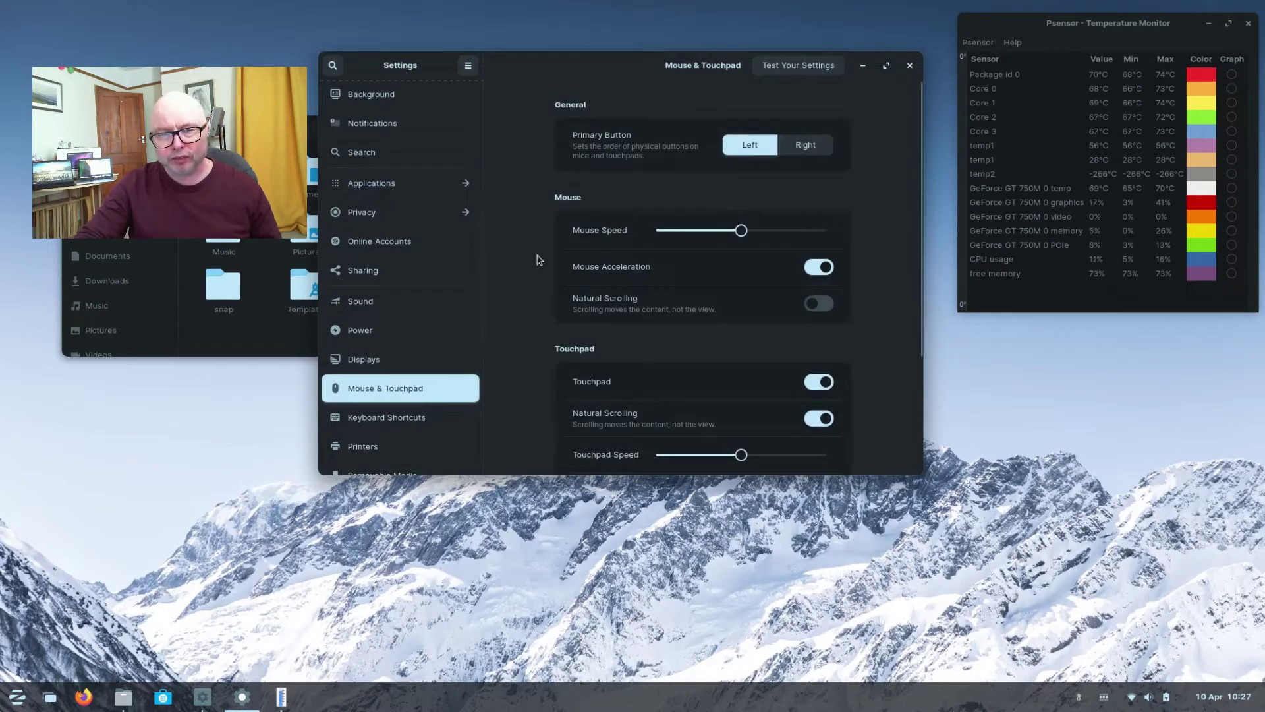
{"action": "scroll", "coordinate": [537, 258], "scroll_direction": "down", "scroll_amount": 4}
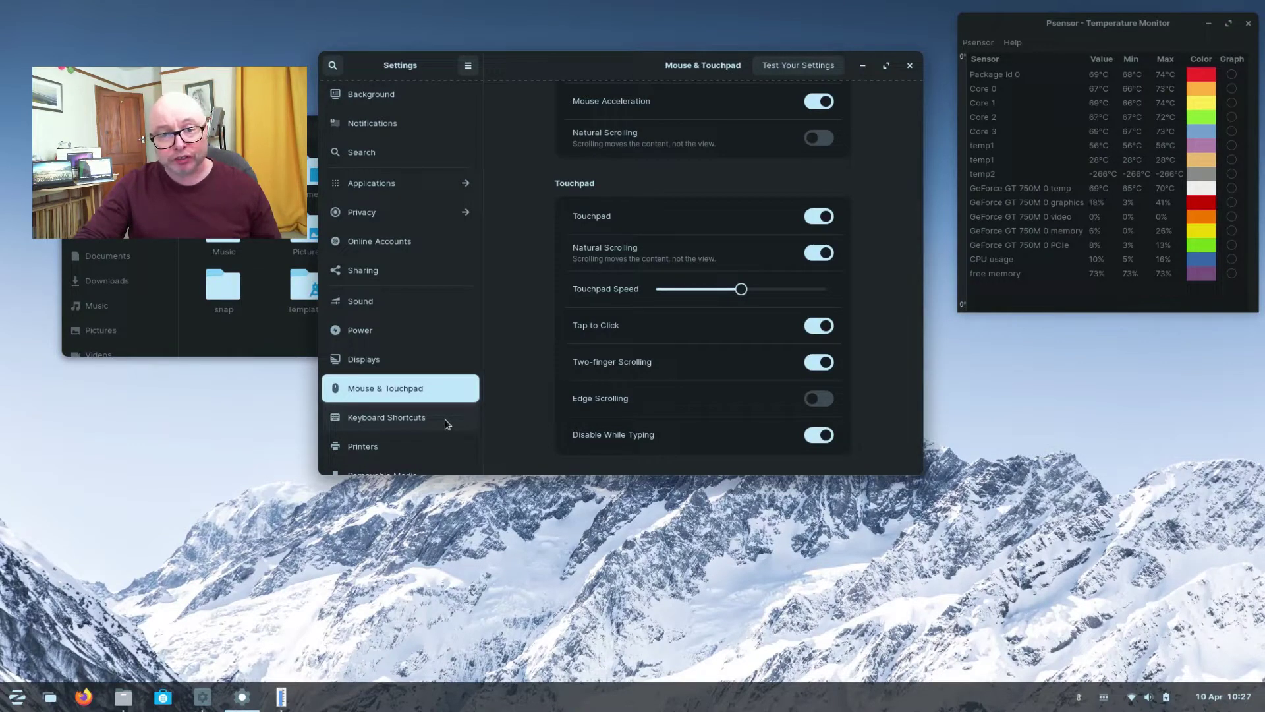
{"action": "scroll", "coordinate": [447, 424], "scroll_direction": "down", "scroll_amount": 2}
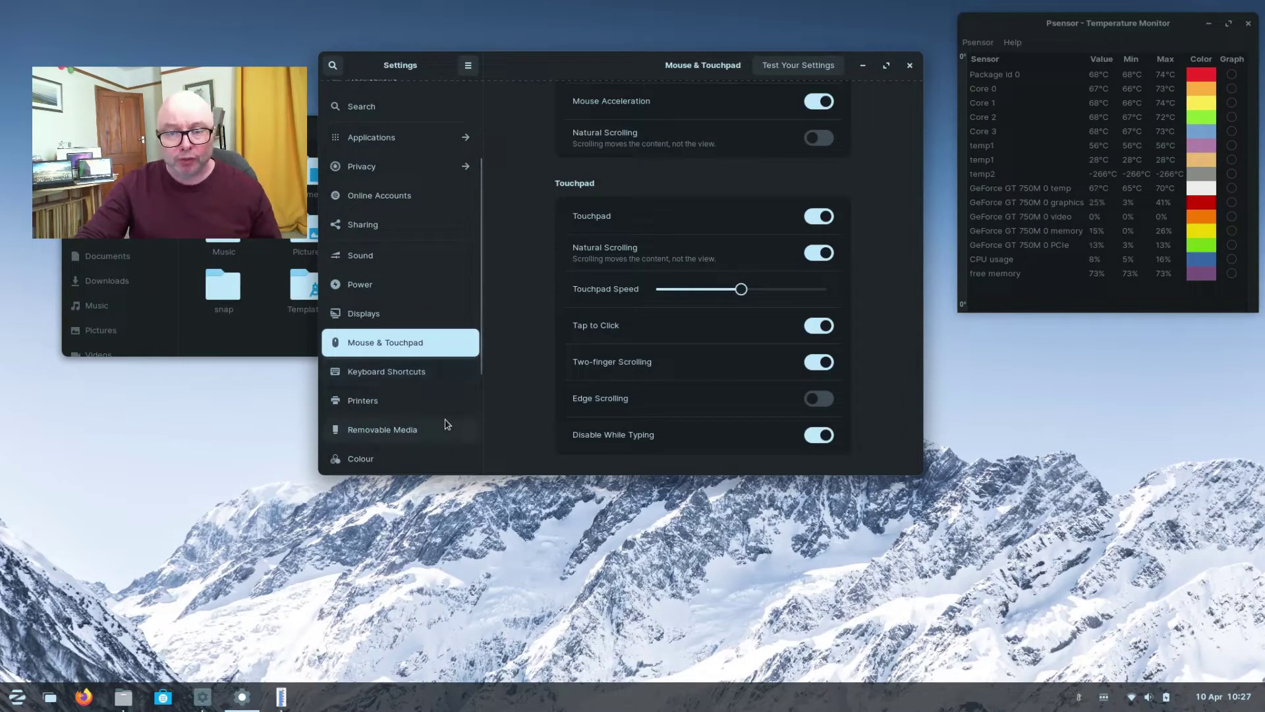
{"action": "scroll", "coordinate": [446, 424], "scroll_direction": "down", "scroll_amount": 1}
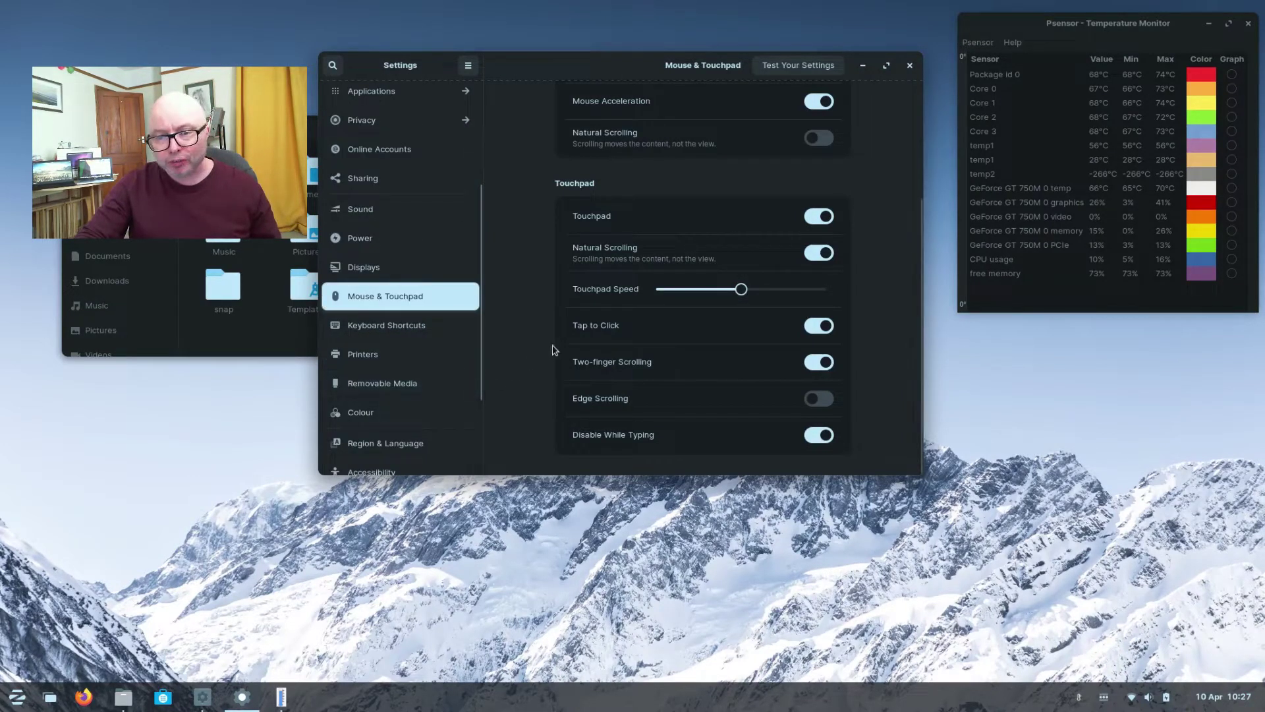
{"action": "scroll", "coordinate": [551, 353], "scroll_direction": "up", "scroll_amount": 3}
{"action": "scroll", "coordinate": [551, 353], "scroll_direction": "down", "scroll_amount": 3}
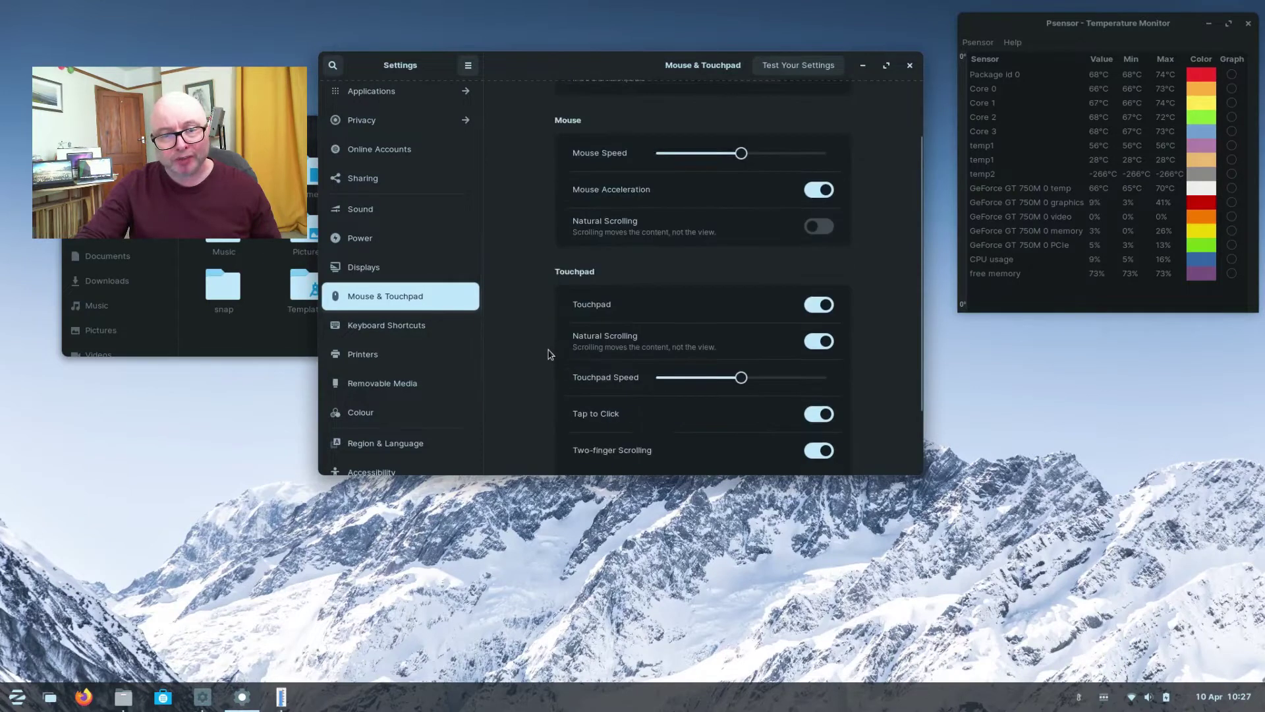
Browse the keyboard shortcuts through the Accessibility, Launchers and Navigation groups
{"action": "left_click", "coordinate": [417, 331]}
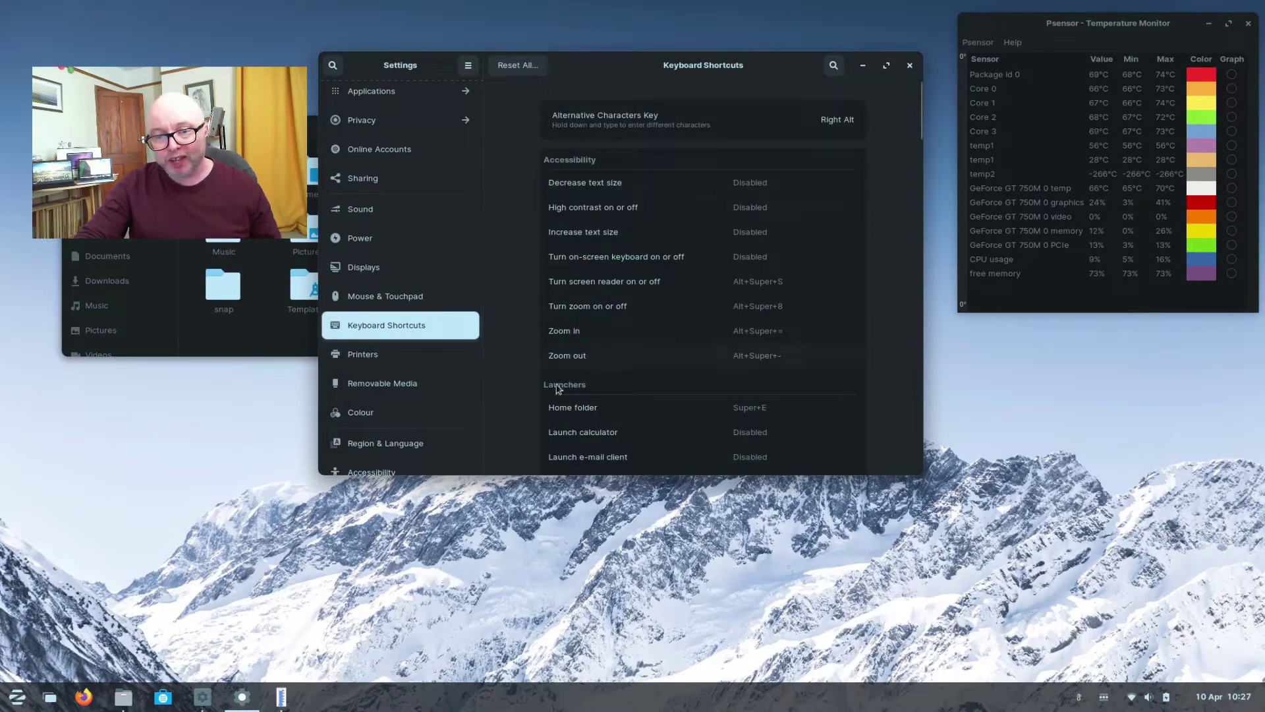
{"action": "scroll", "coordinate": [520, 392], "scroll_direction": "down", "scroll_amount": 3}
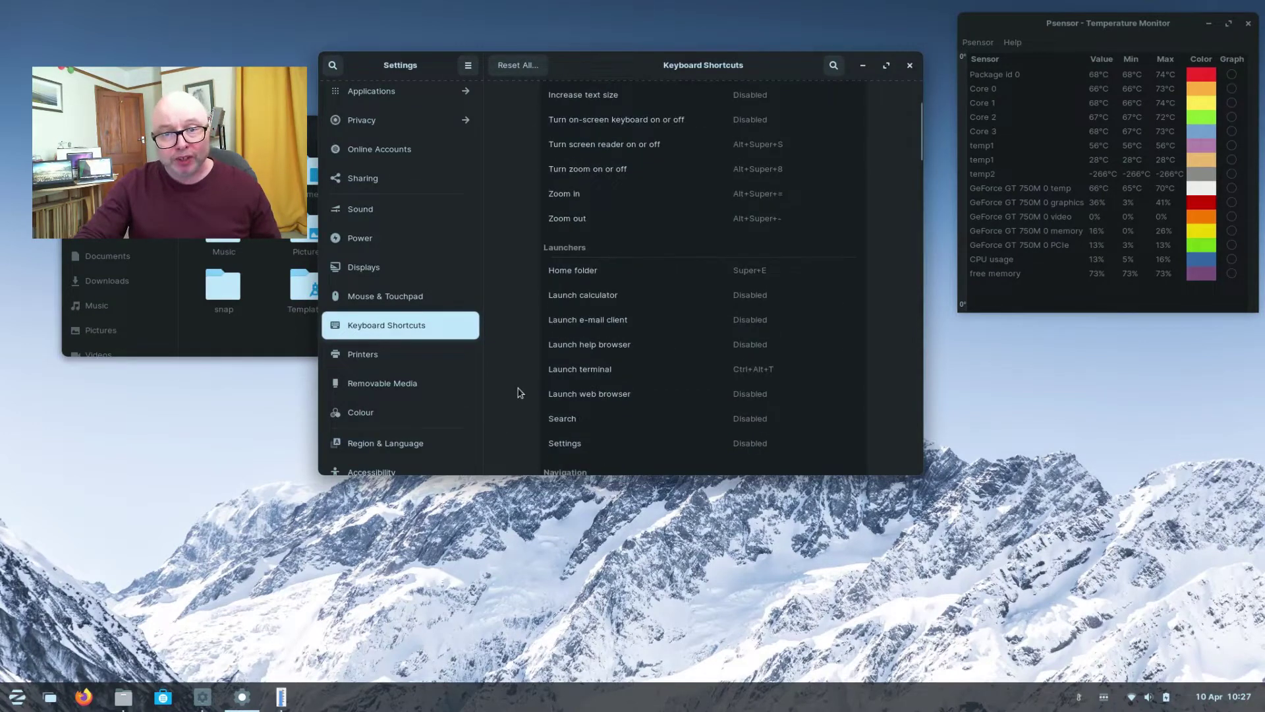
{"action": "scroll", "coordinate": [521, 393], "scroll_direction": "down", "scroll_amount": 8}
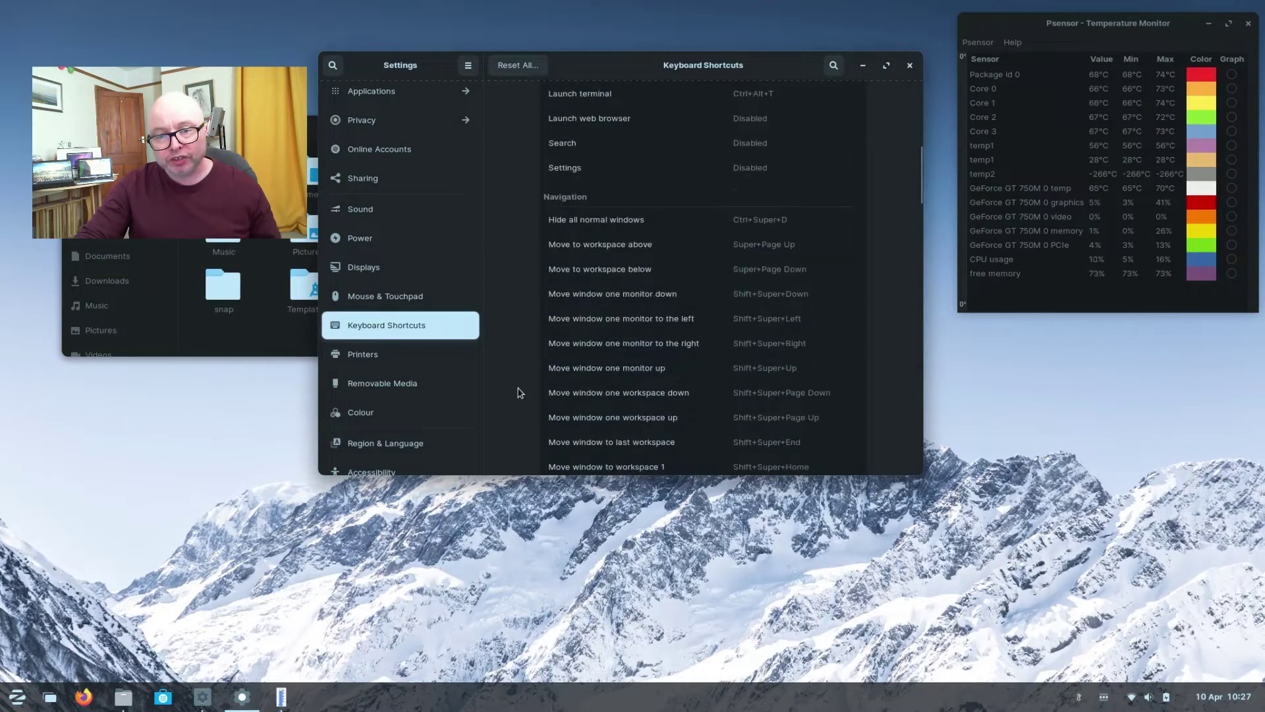
{"action": "scroll", "coordinate": [520, 393], "scroll_direction": "down", "scroll_amount": 2}
{"action": "scroll", "coordinate": [507, 399], "scroll_direction": "down", "scroll_amount": 2}
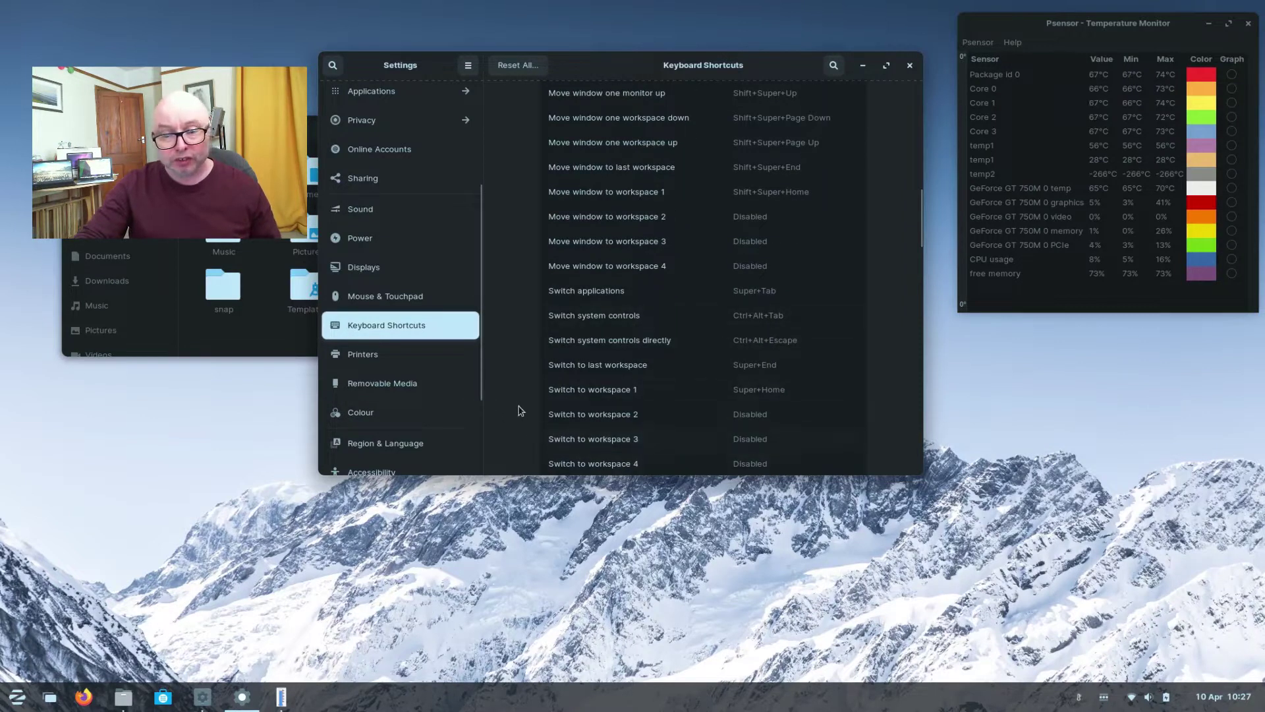
Open the Printers settings, view the Add Printer dialog, and cancel it
{"action": "left_click", "coordinate": [442, 354]}
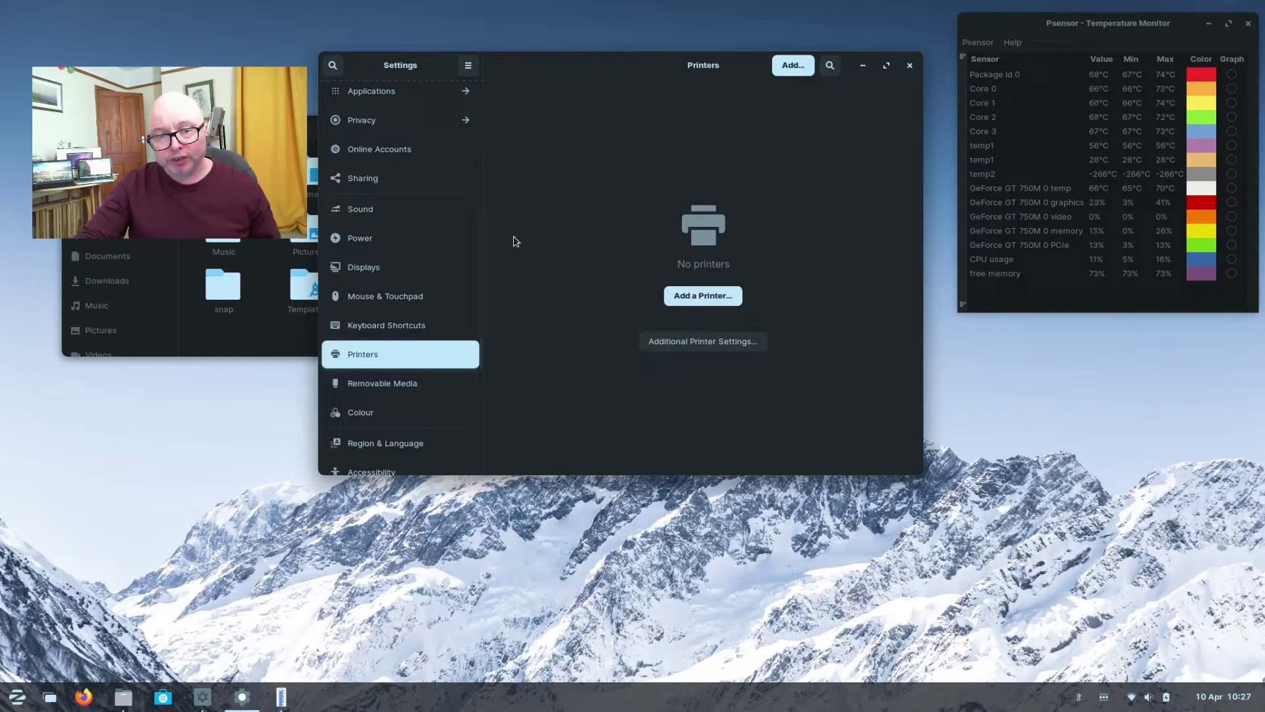
{"action": "left_click", "coordinate": [698, 294]}
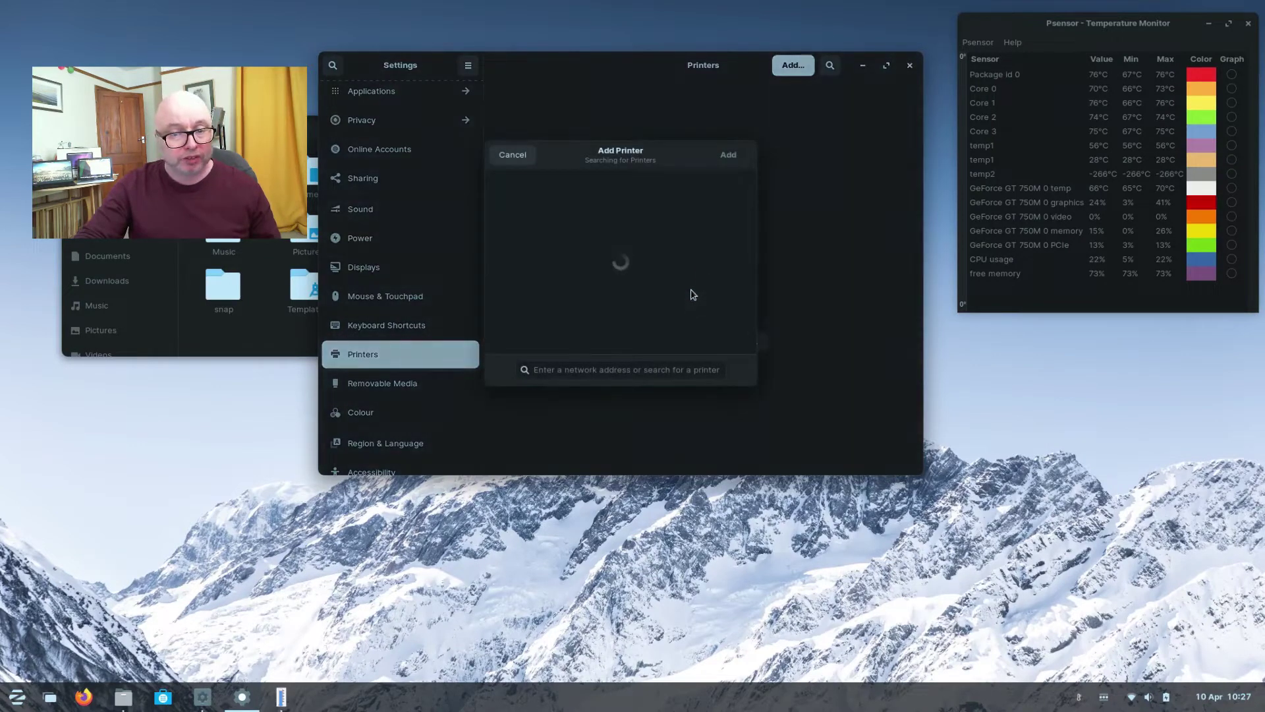
{"action": "left_click", "coordinate": [511, 157]}
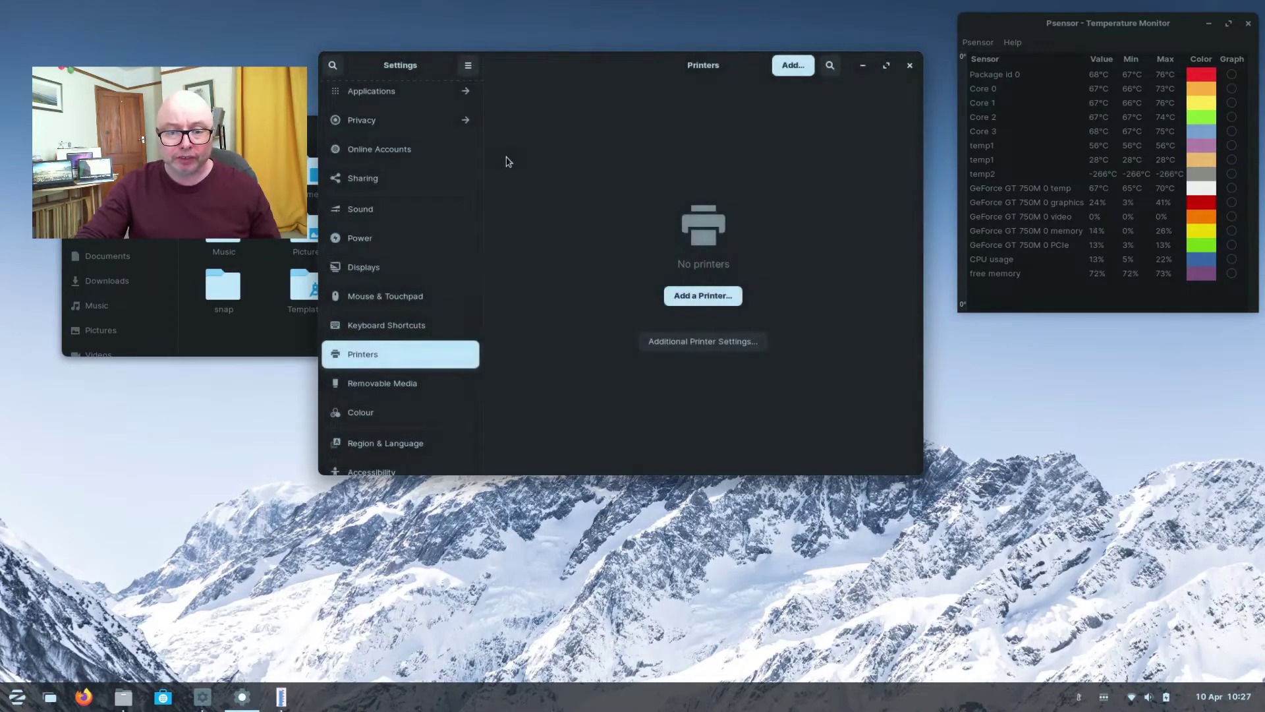
View the Removable Media settings, then expand and collapse the Laptop Screen profile in the Colour settings
{"action": "left_click", "coordinate": [344, 388]}
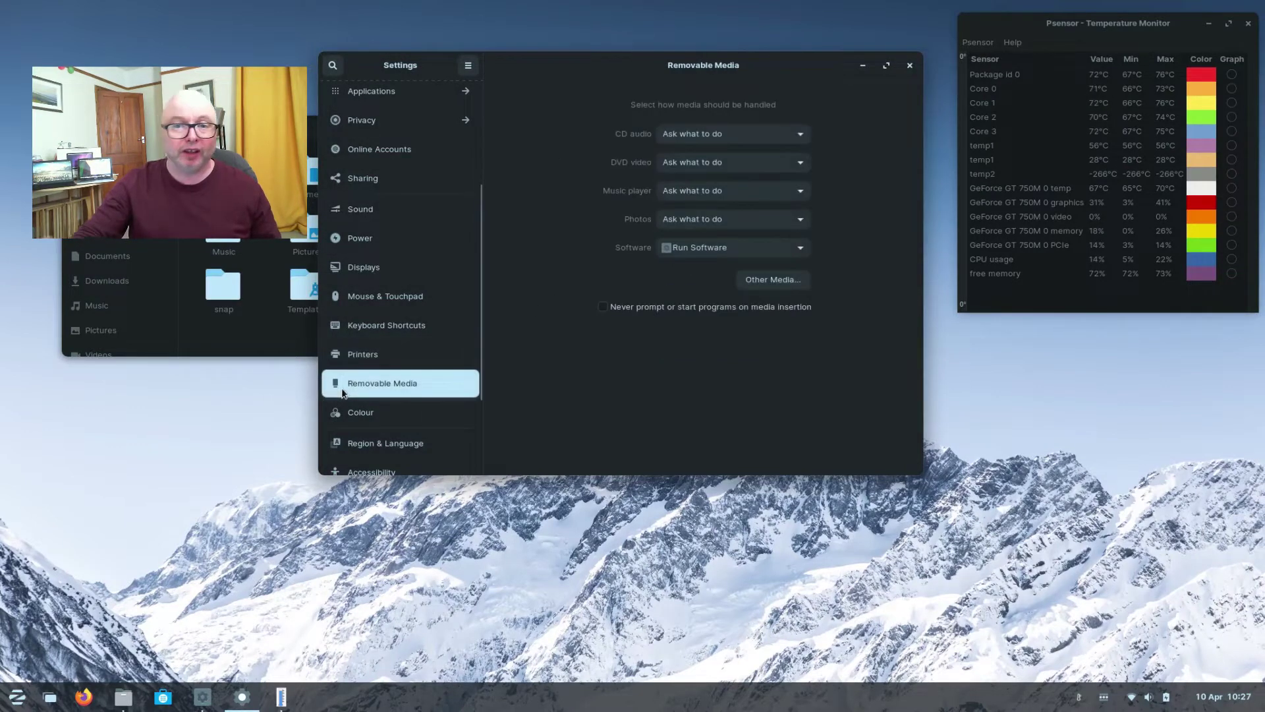
{"action": "left_click", "coordinate": [360, 414]}
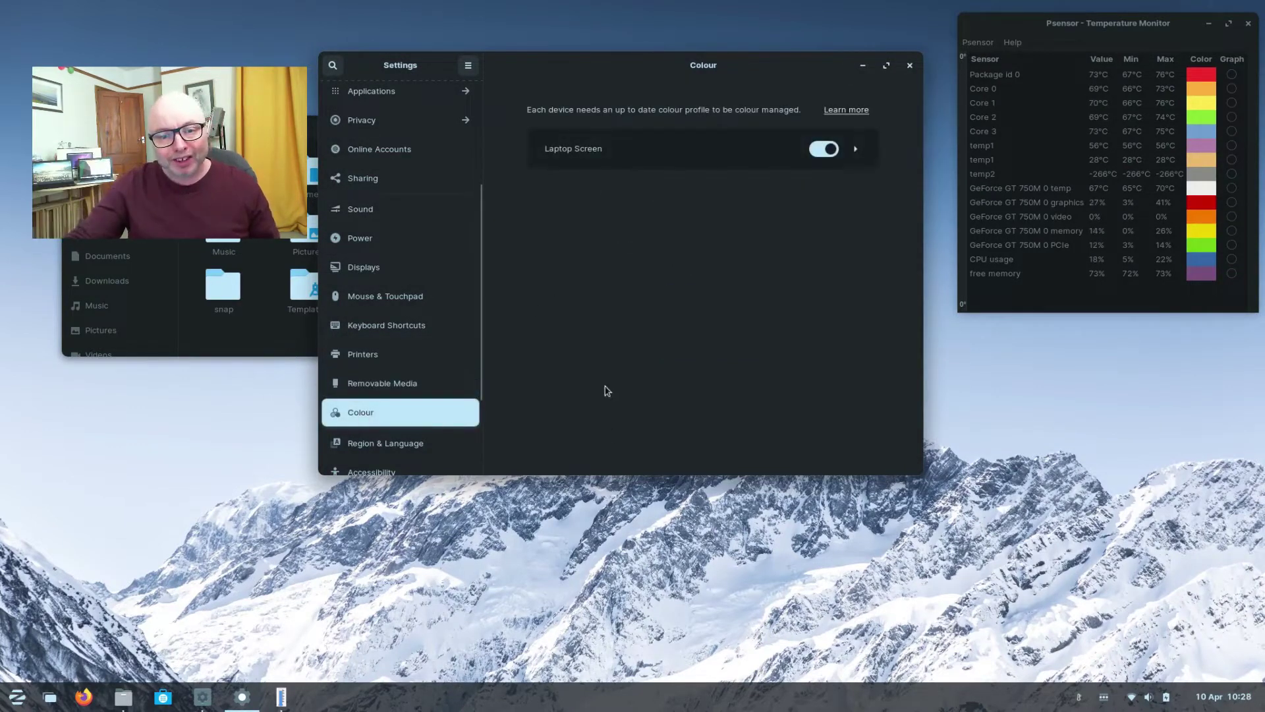
{"action": "left_click", "coordinate": [858, 149]}
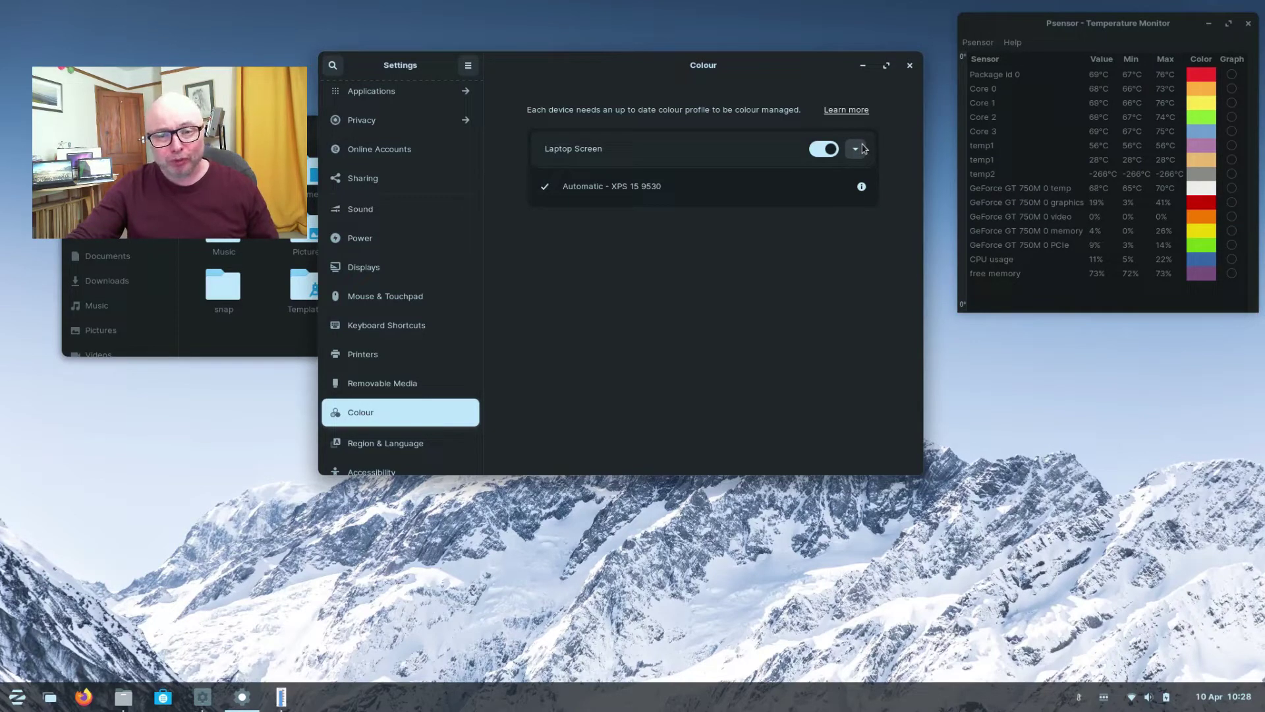
{"action": "left_click", "coordinate": [856, 149]}
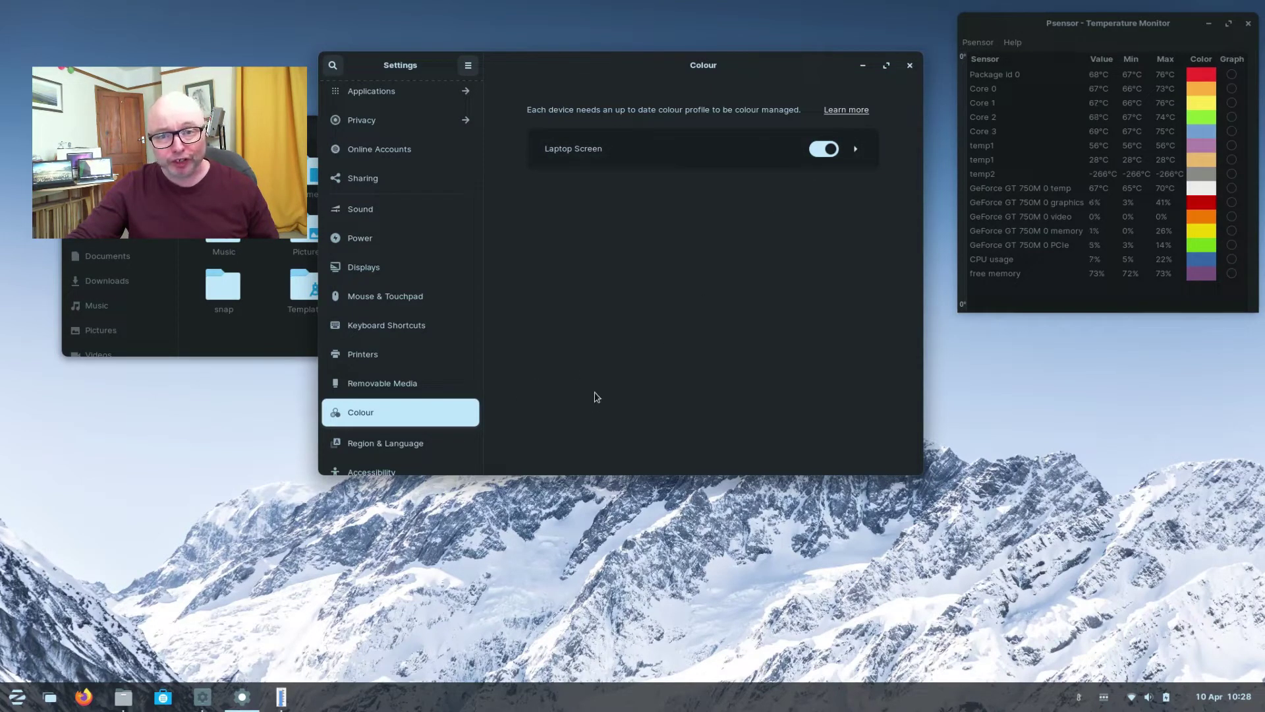
View the Region & Language settings, then examine the Accessibility options for seeing, hearing, typing, and pointing and clicking
{"action": "scroll", "coordinate": [439, 417], "scroll_direction": "down", "scroll_amount": 3}
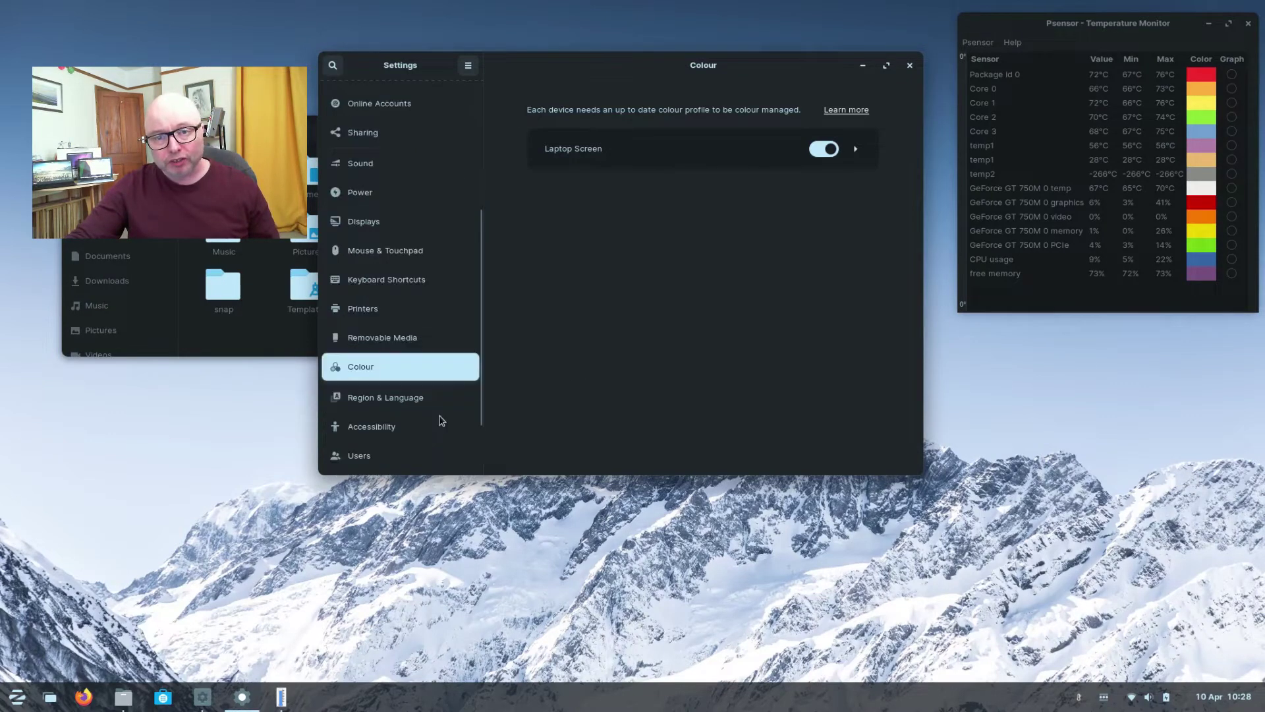
{"action": "left_click", "coordinate": [361, 318]}
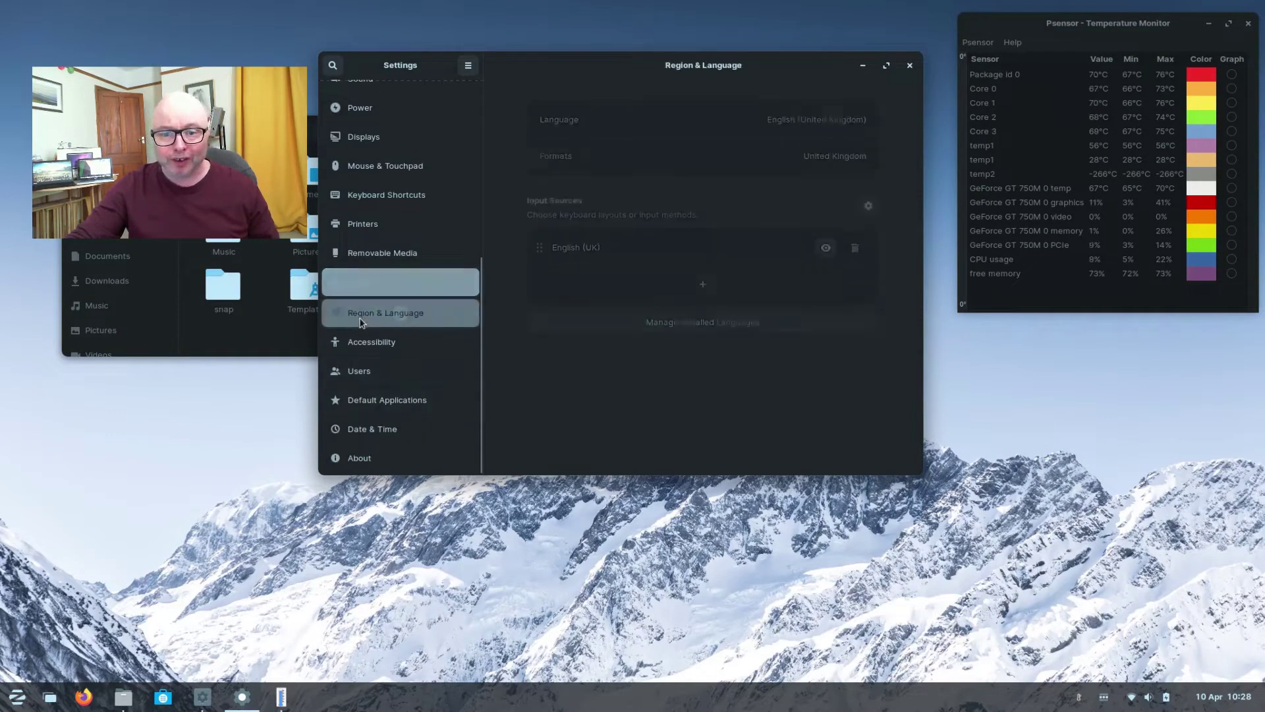
{"action": "left_click", "coordinate": [372, 348]}
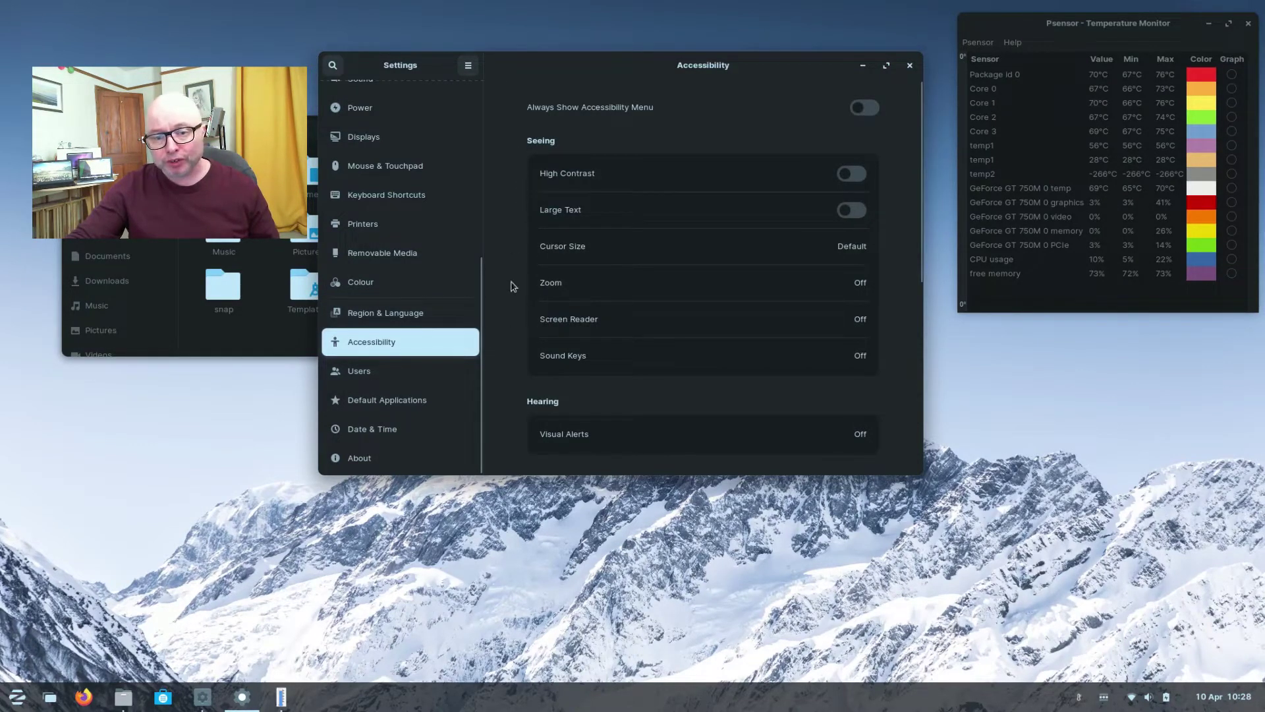
{"action": "scroll", "coordinate": [513, 287], "scroll_direction": "down", "scroll_amount": 1}
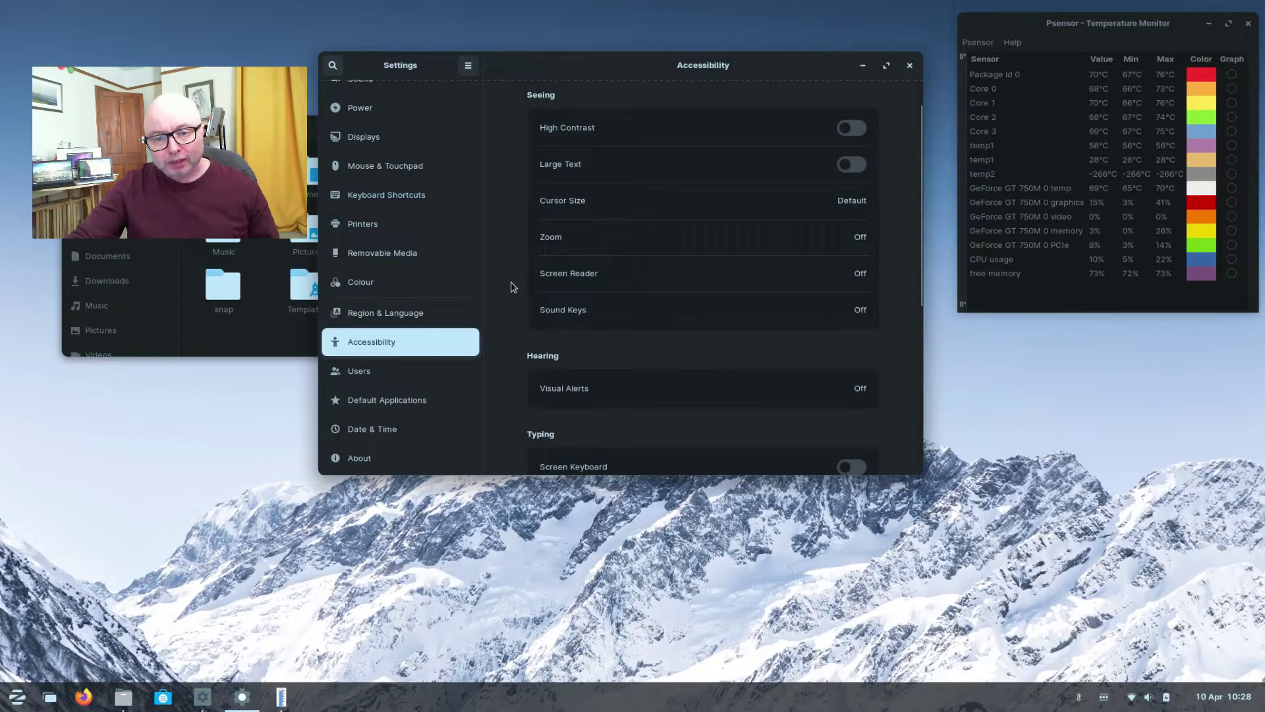
{"action": "scroll", "coordinate": [513, 287], "scroll_direction": "down", "scroll_amount": 1}
{"action": "scroll", "coordinate": [513, 286], "scroll_direction": "down", "scroll_amount": 2}
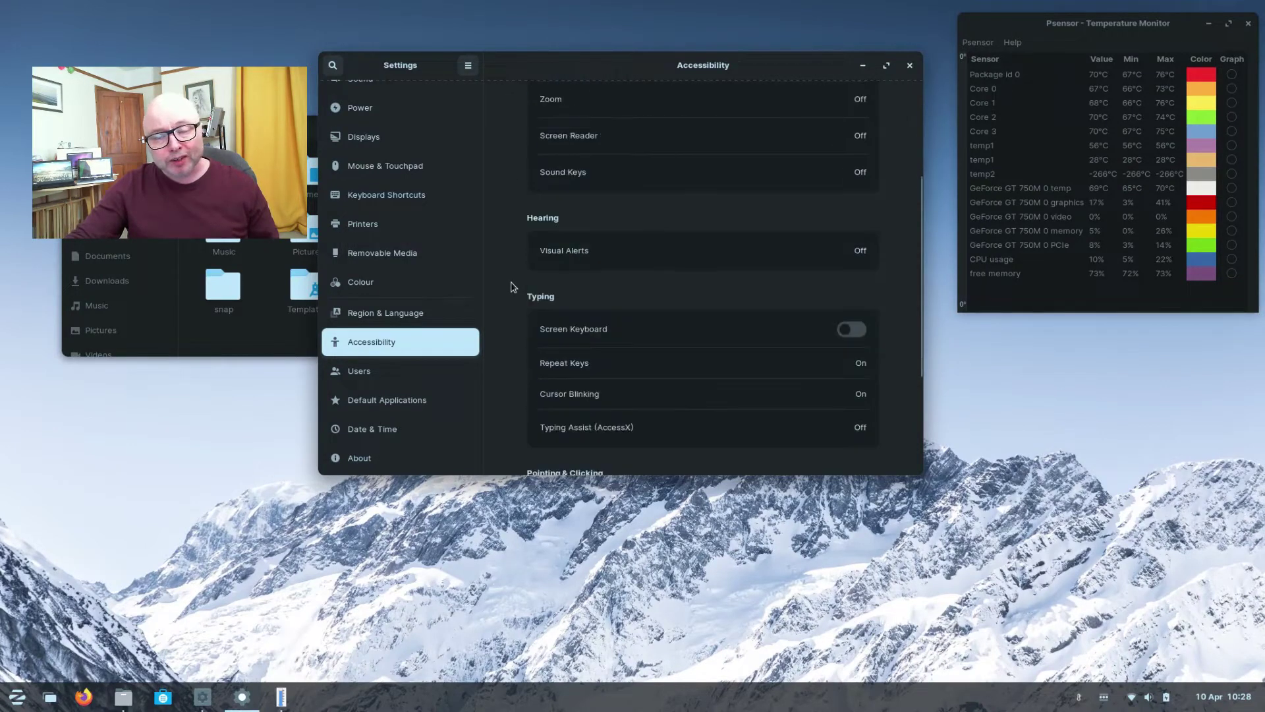
{"action": "scroll", "coordinate": [513, 286], "scroll_direction": "down", "scroll_amount": 2}
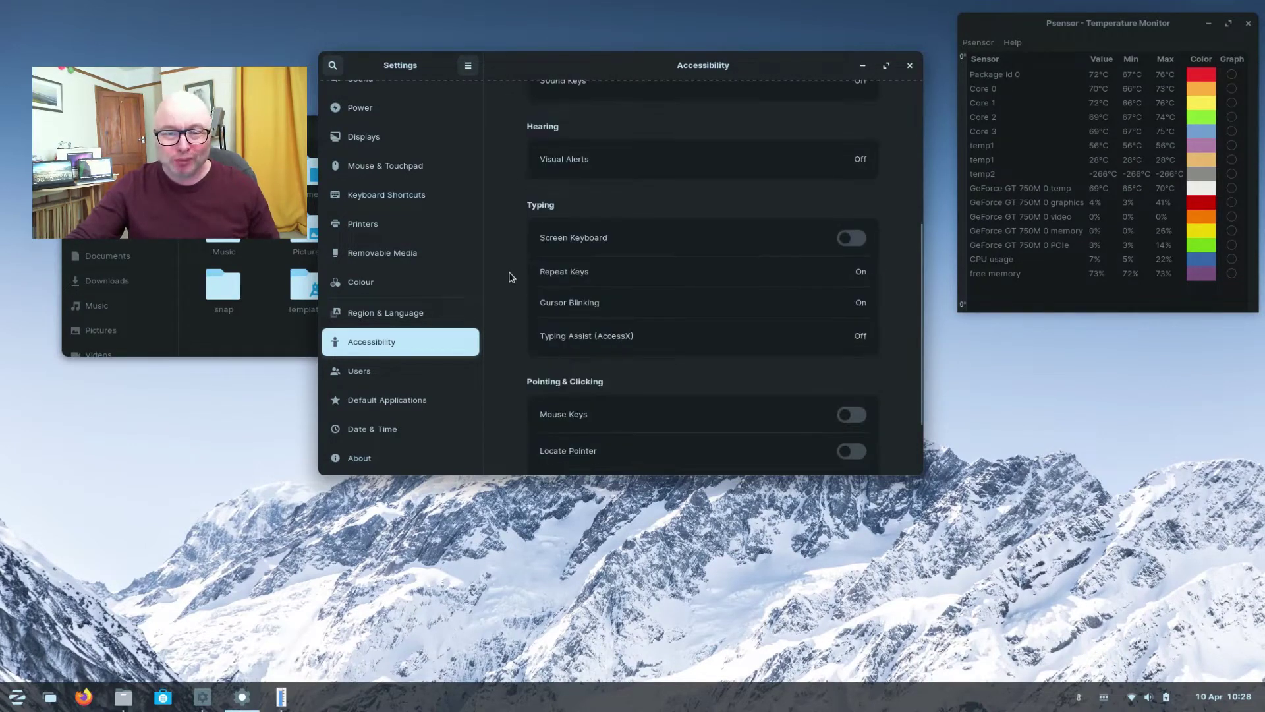
{"action": "scroll", "coordinate": [511, 277], "scroll_direction": "down", "scroll_amount": 2}
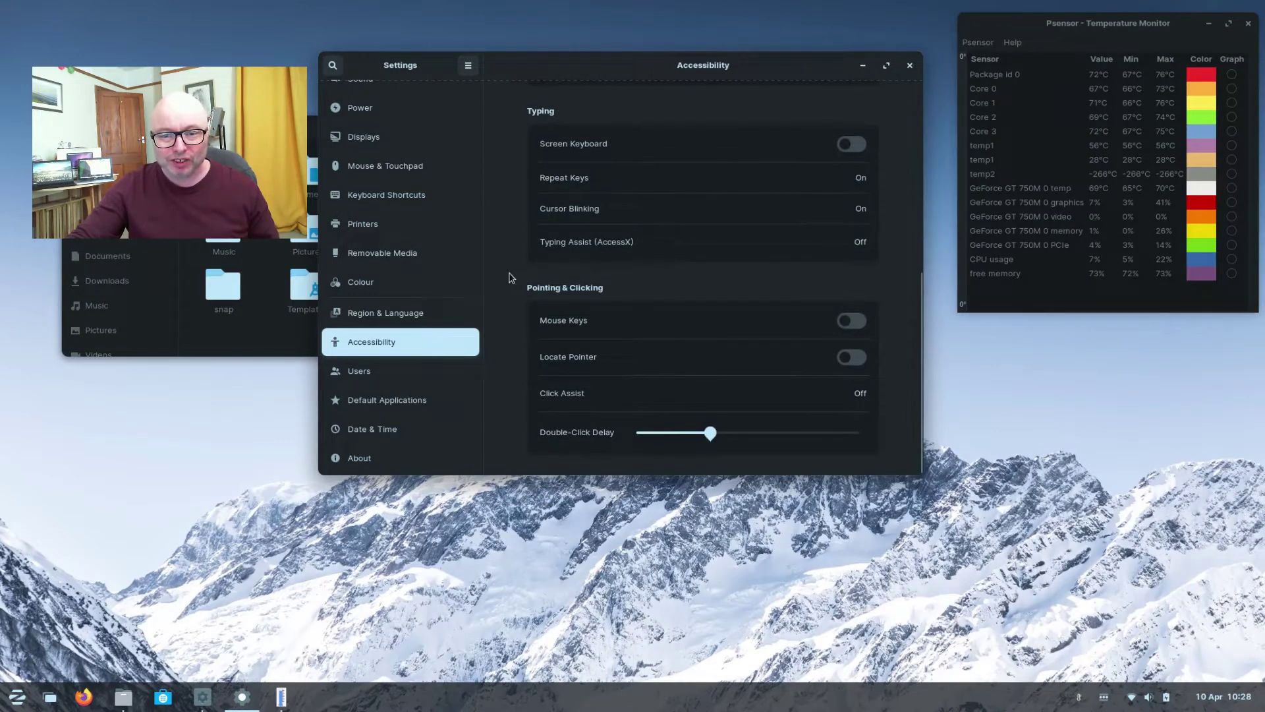
Turn on Locate Pointer in the Accessibility settings, then turn it off again
{"action": "scroll", "coordinate": [510, 279], "scroll_direction": "up", "scroll_amount": 1}
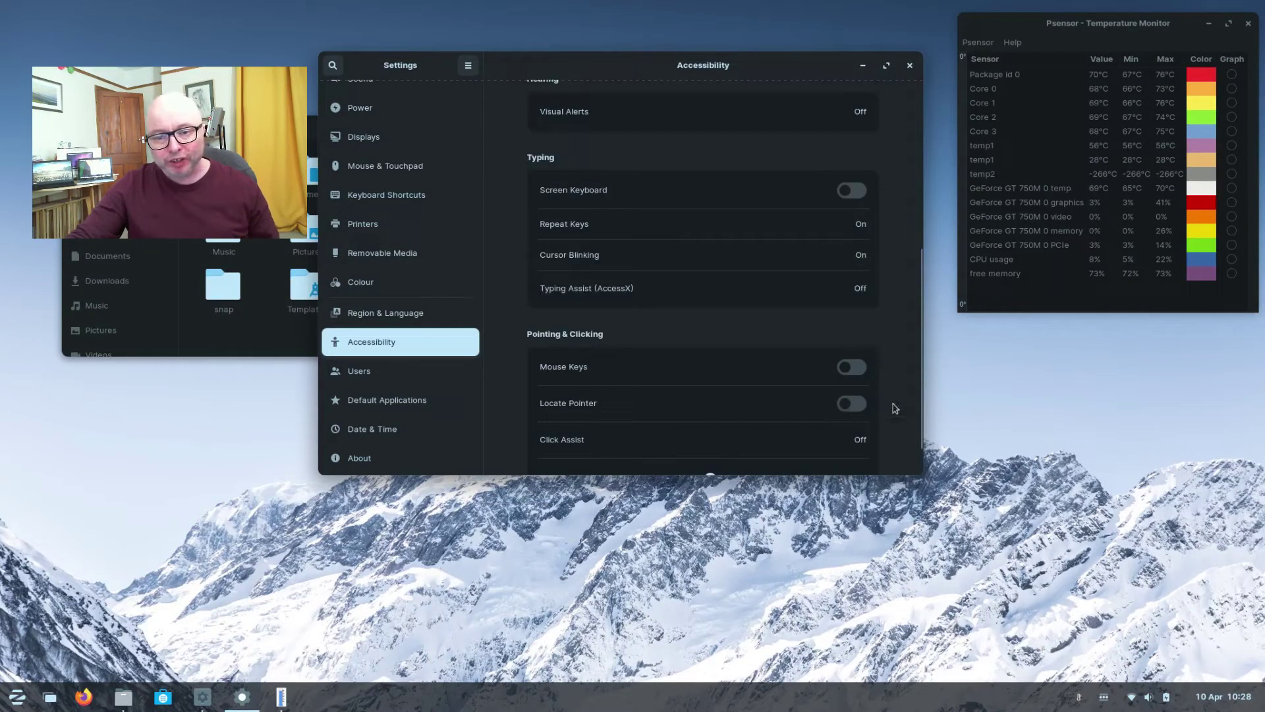
{"action": "left_click", "coordinate": [850, 405]}
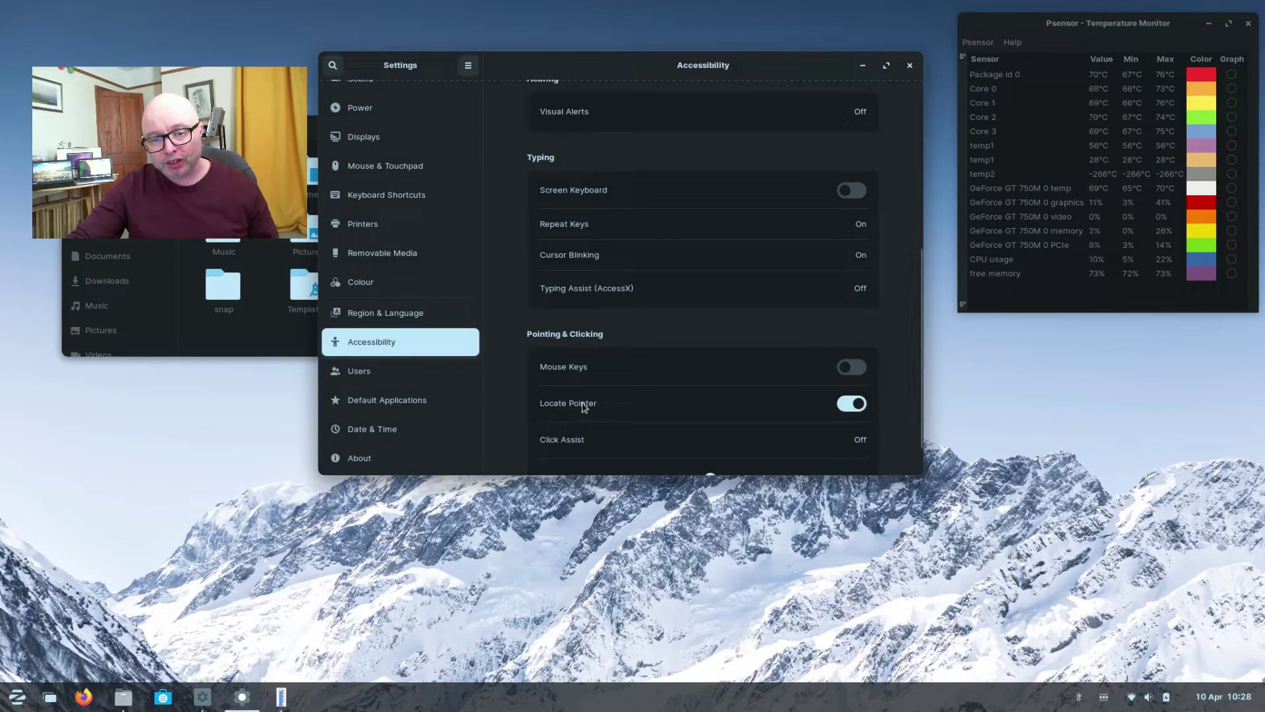
{"action": "left_click", "coordinate": [850, 405]}
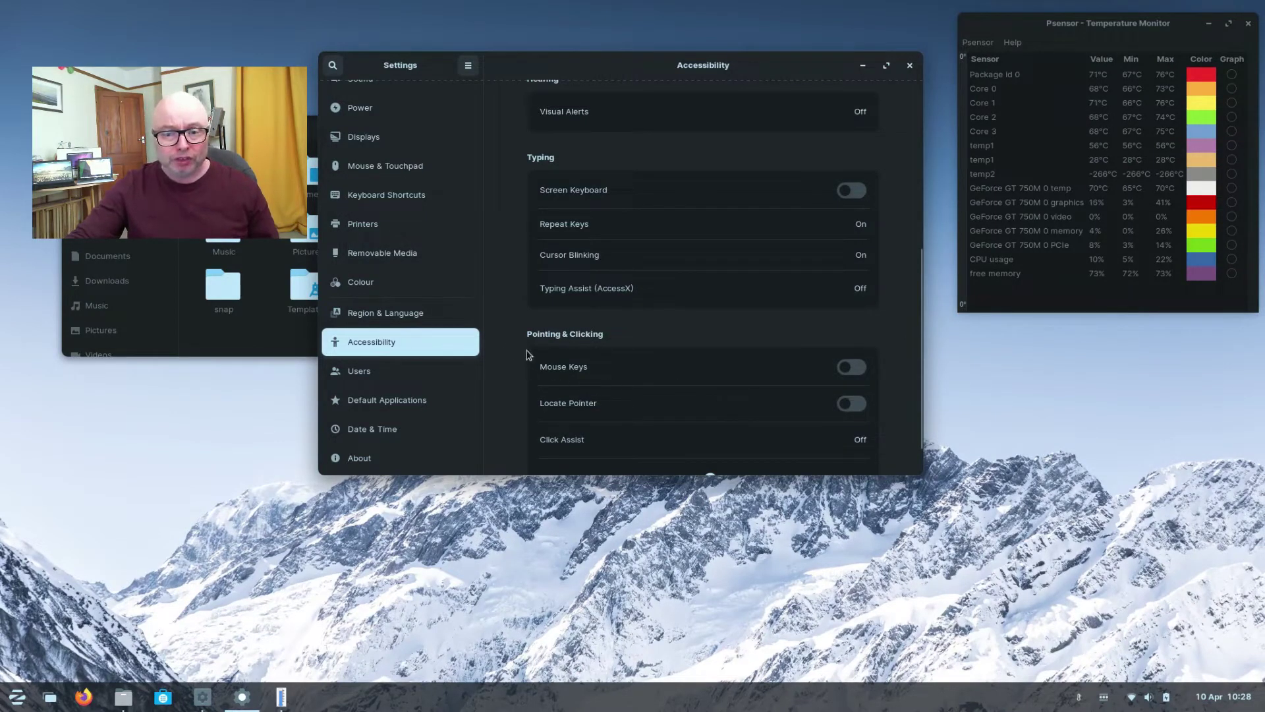
{"action": "scroll", "coordinate": [525, 354], "scroll_direction": "down", "scroll_amount": 1}
{"action": "scroll", "coordinate": [525, 356], "scroll_direction": "up", "scroll_amount": 5}
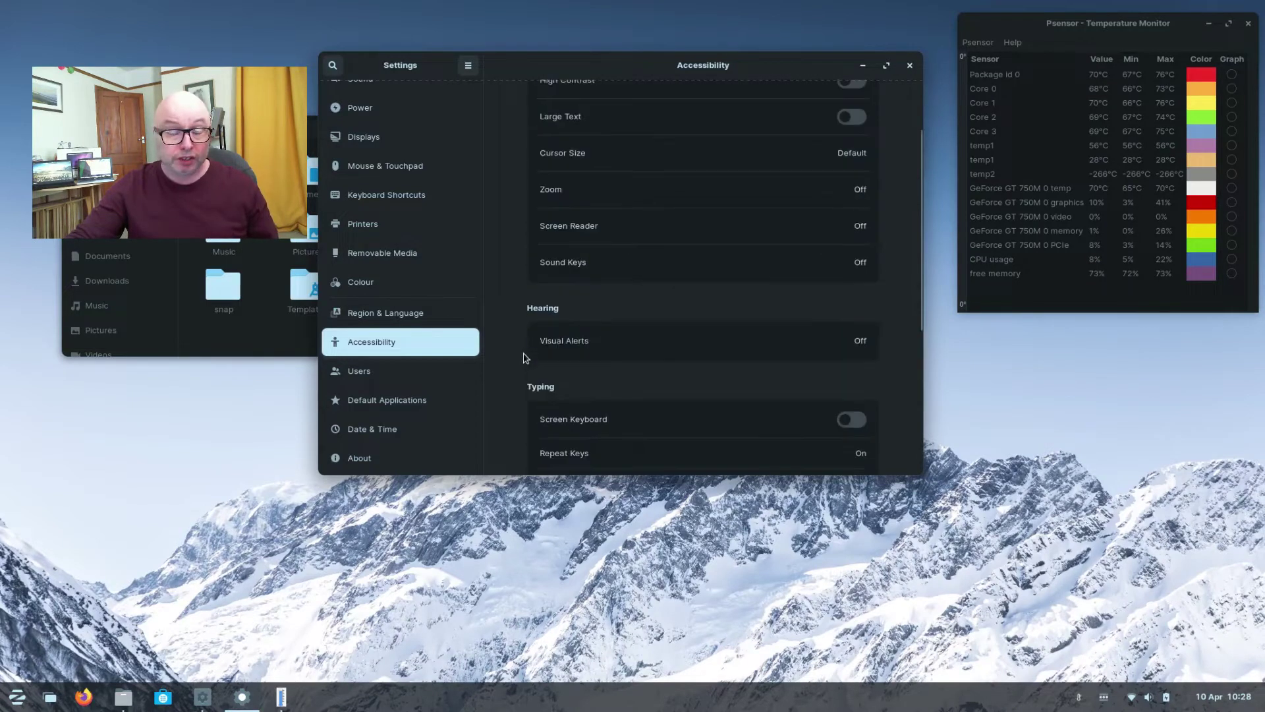
{"action": "scroll", "coordinate": [526, 357], "scroll_direction": "up", "scroll_amount": 3}
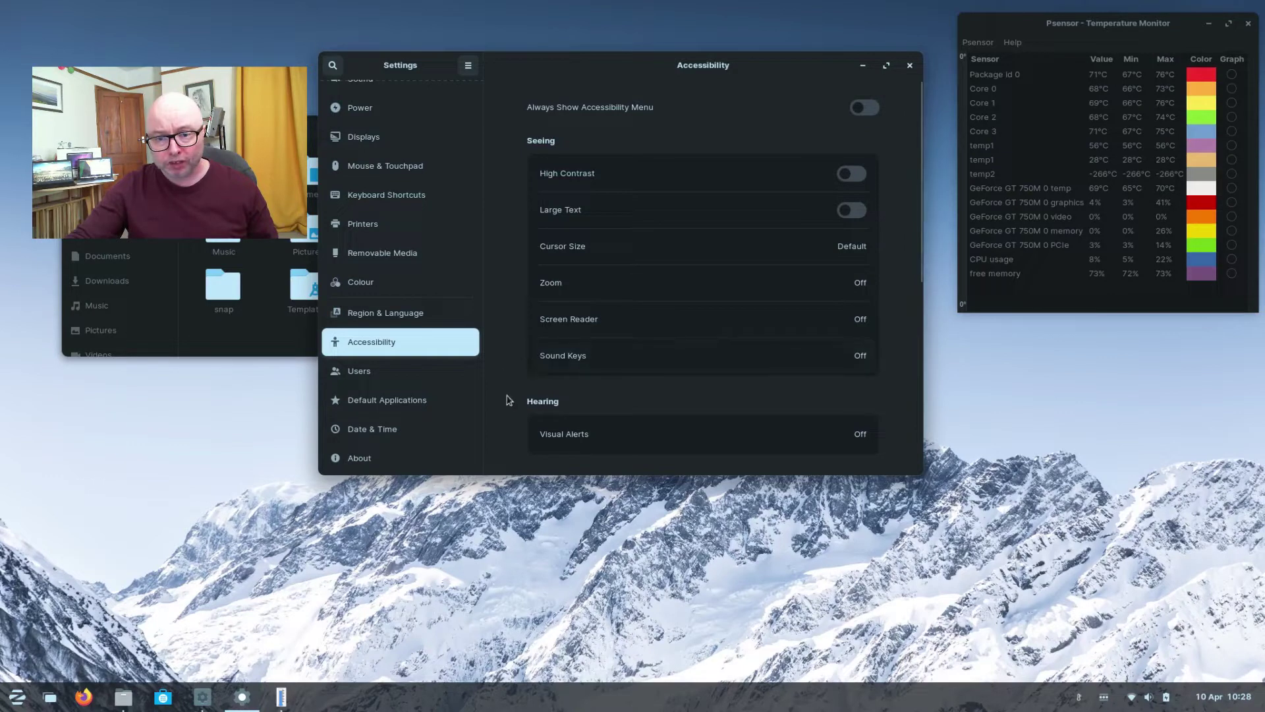
View the Users and Default Applications settings, then examine the system details under About
{"action": "left_click", "coordinate": [356, 372]}
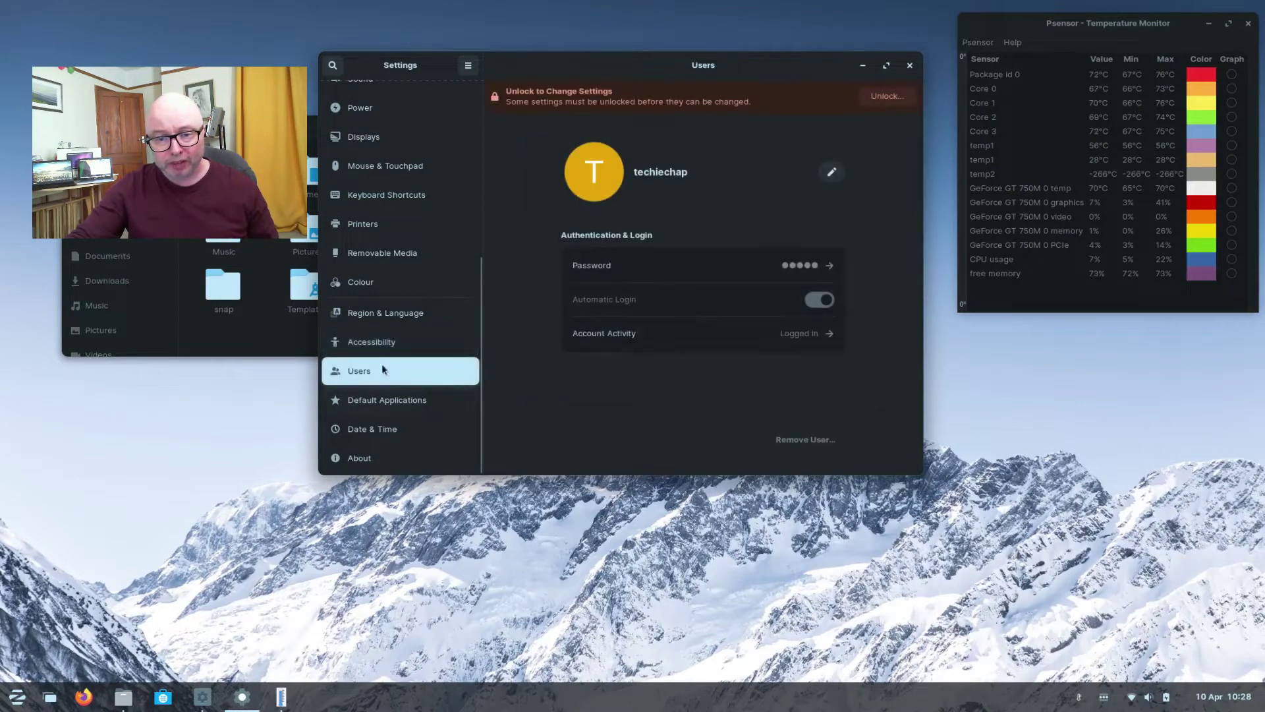
{"action": "left_click", "coordinate": [404, 399]}
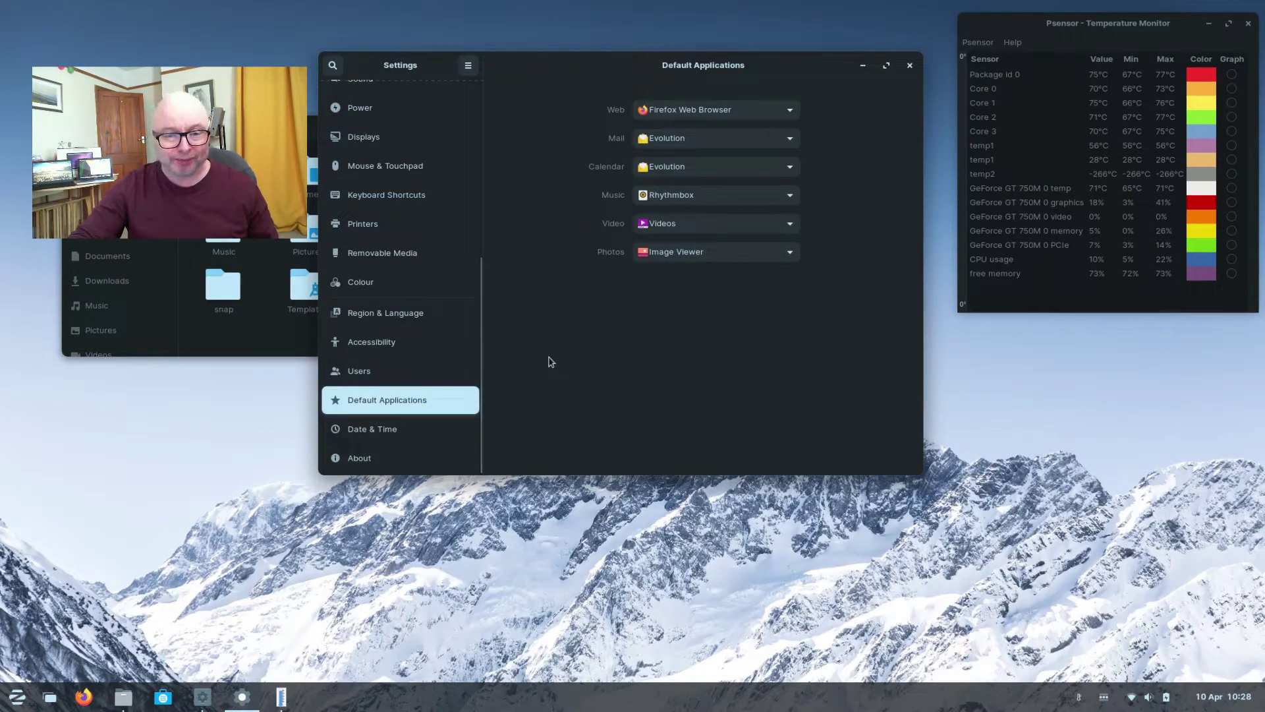
{"action": "left_click", "coordinate": [415, 458]}
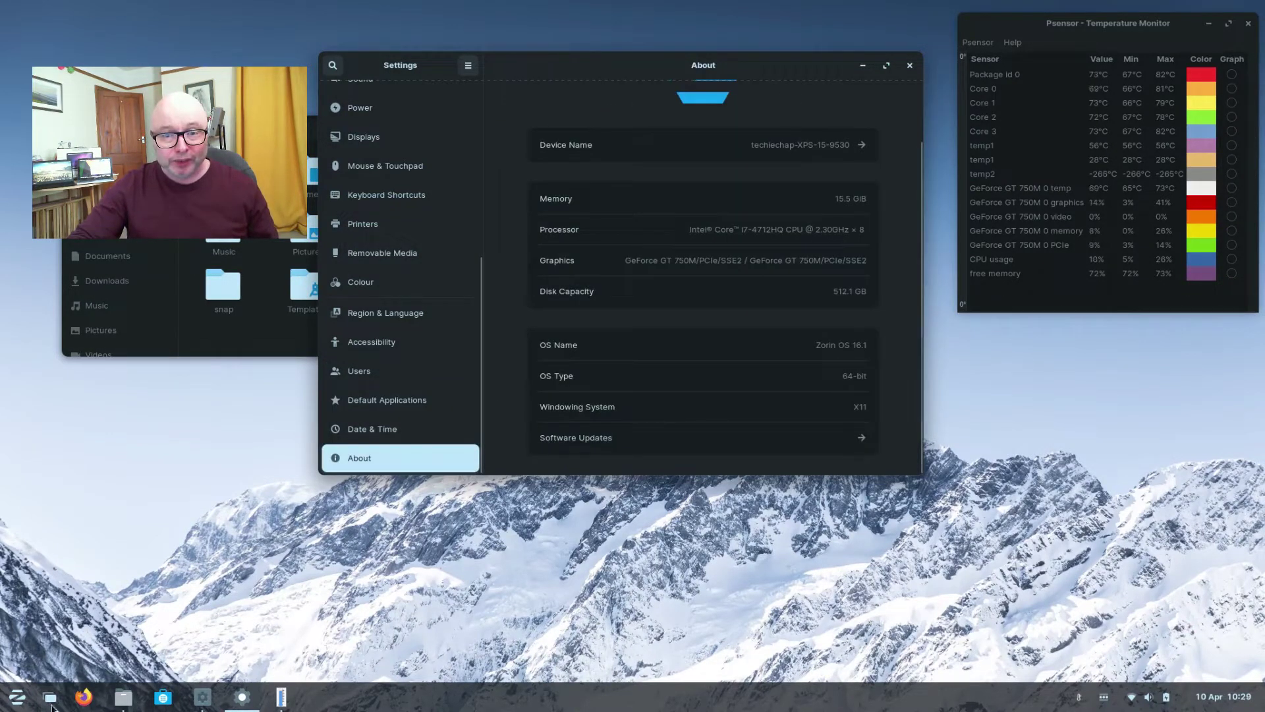
Open Firefox and enter "giant text aaargh" in the start page's search field
{"action": "left_click", "coordinate": [84, 697]}
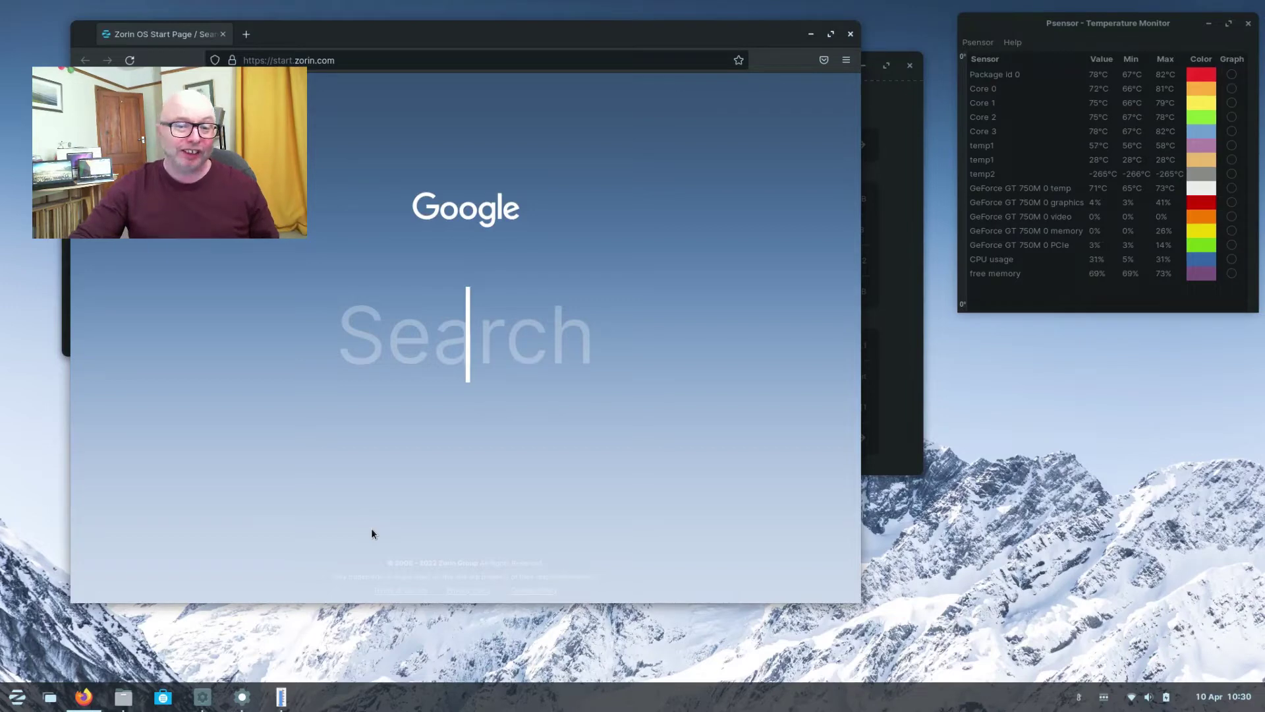
{"action": "type", "text": "gia"}
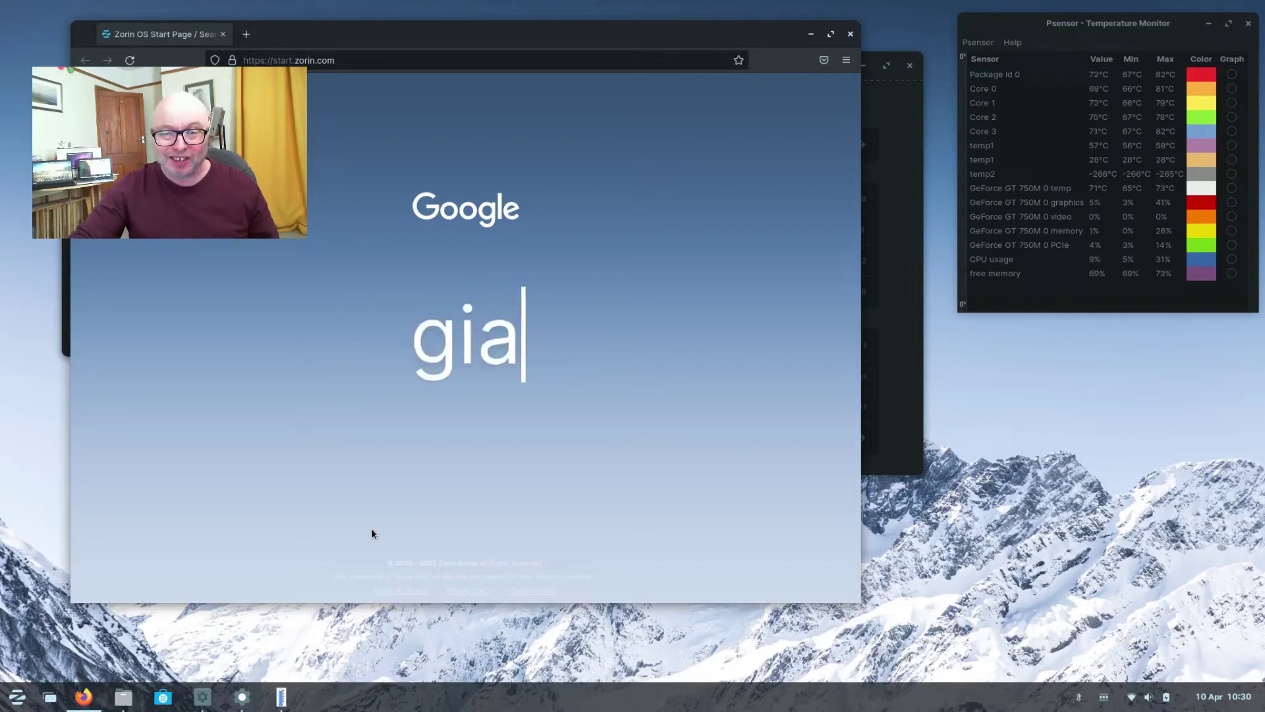
{"action": "type", "text": "nt tezt"}
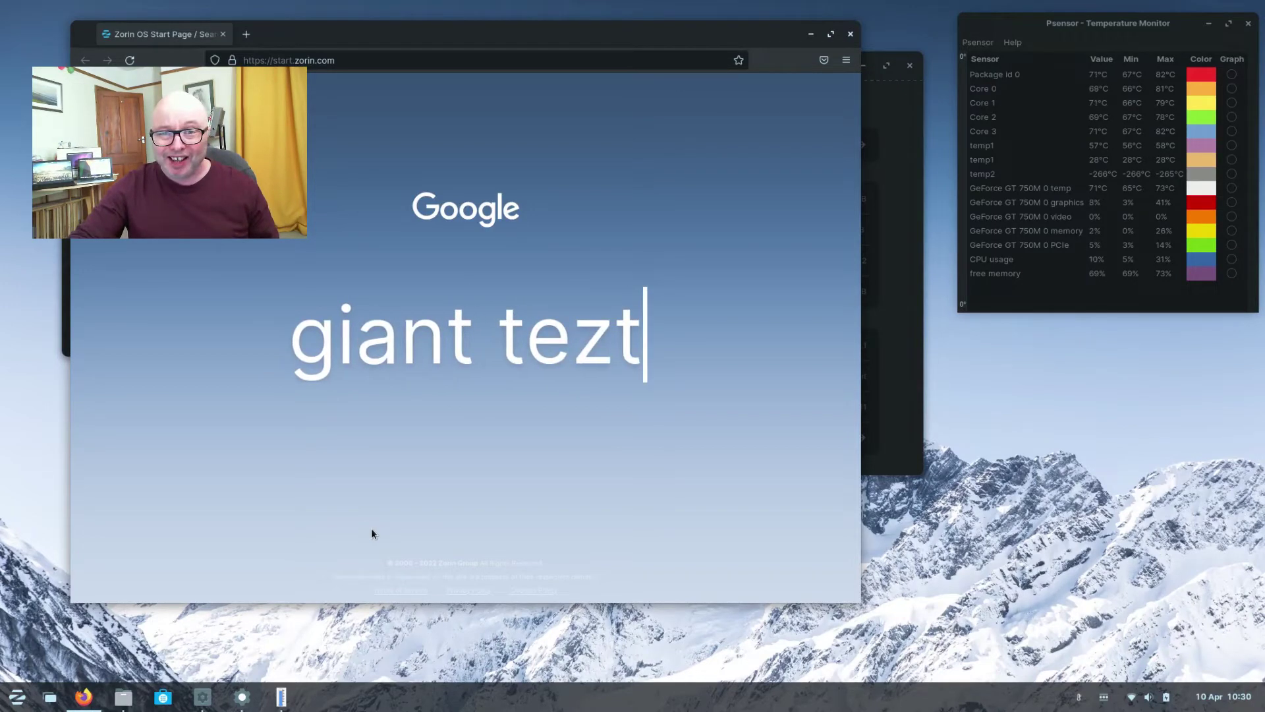
{"action": "key", "text": "BackSpace"}
{"action": "key", "text": "BackSpace"}
{"action": "type", "text": "xt "}
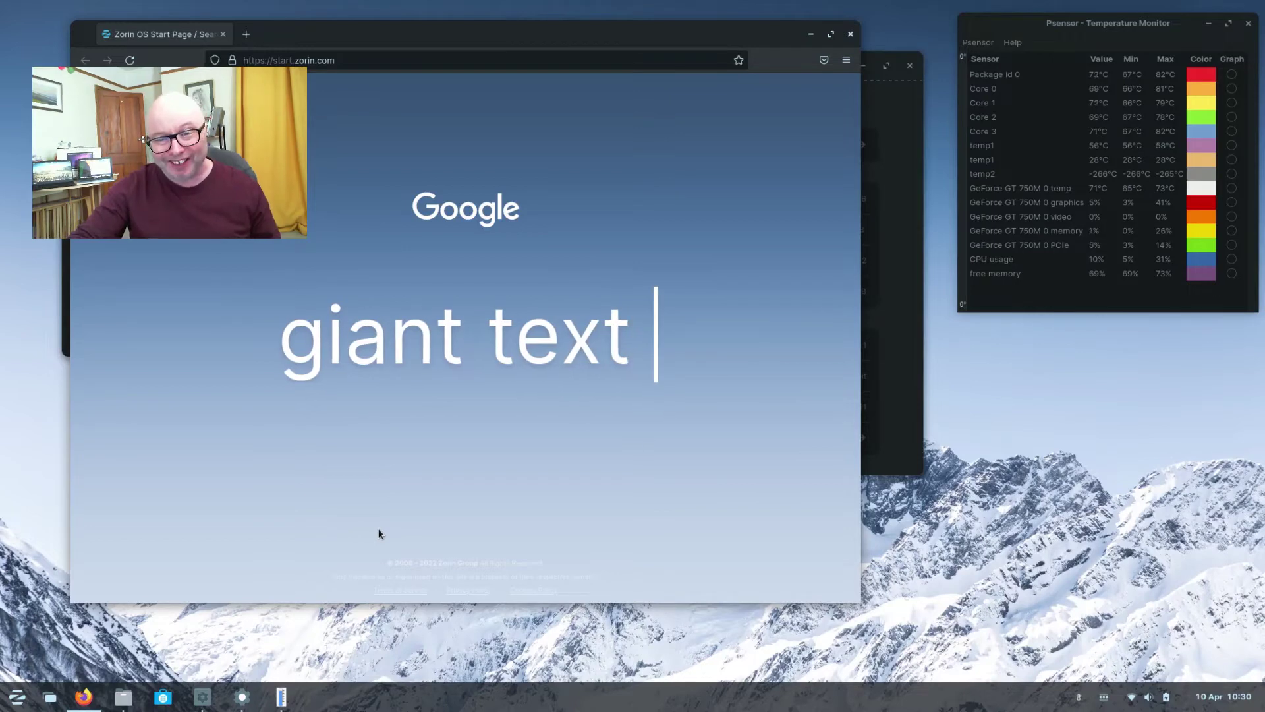
{"action": "type", "text": "aa"}
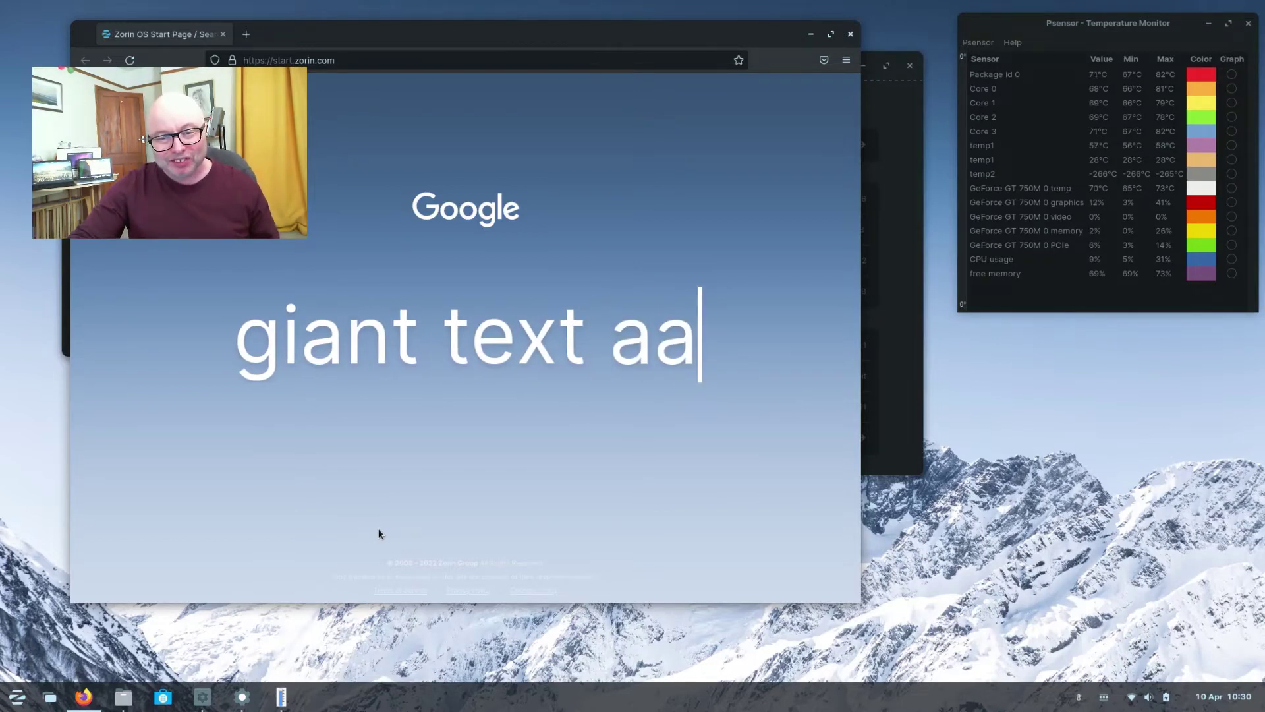
{"action": "type", "text": "artf"}
{"action": "key", "text": "BackSpace"}
{"action": "key", "text": "BackSpace"}
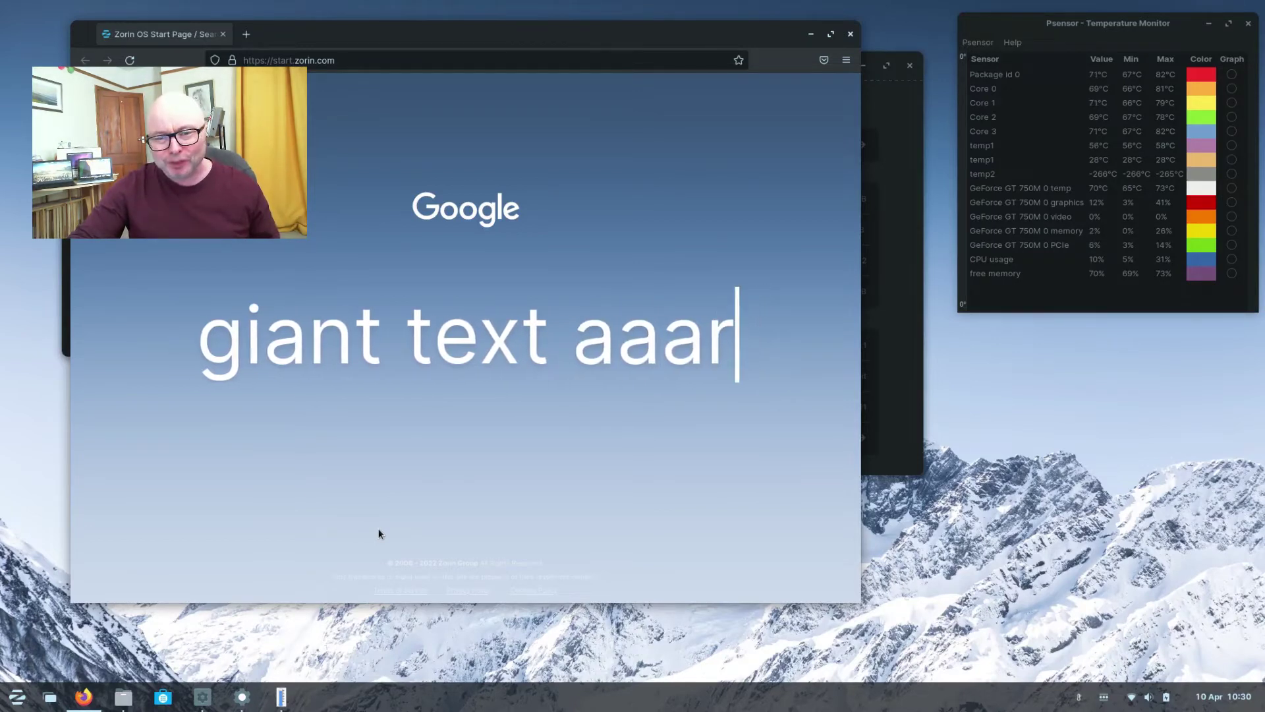
{"action": "type", "text": "fg"}
{"action": "key", "text": "BackSpace"}
{"action": "key", "text": "BackSpace"}
{"action": "type", "text": "gh"}
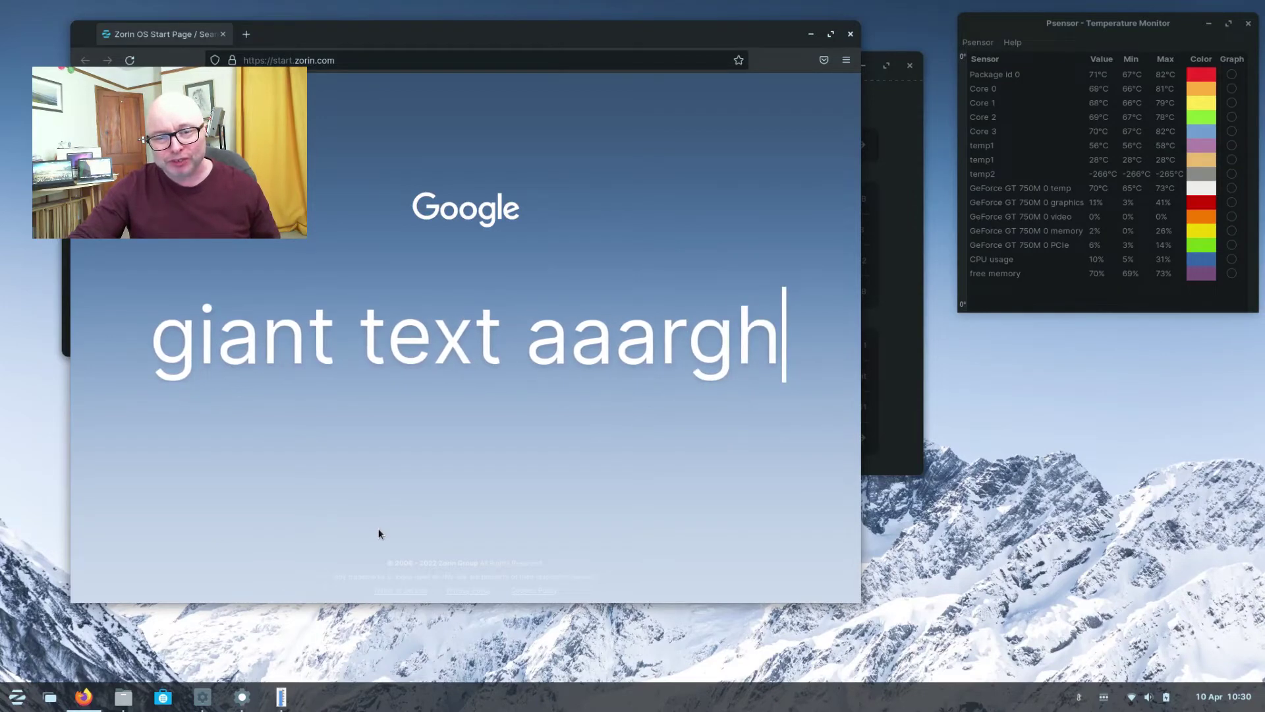
Clear all the text from the start page's search field
{"action": "key", "text": "BackSpace"}
{"action": "key", "text": "BackSpace"}
{"action": "key", "text": "BackSpace"}
{"action": "key", "text": "BackSpace"}
{"action": "key", "text": "BackSpace"}
{"action": "key", "text": "BackSpace"}
{"action": "key", "text": "BackSpace"}
{"action": "key", "text": "BackSpace"}
{"action": "key", "text": "BackSpace"}
{"action": "key", "text": "BackSpace"}
{"action": "key", "text": "BackSpace"}
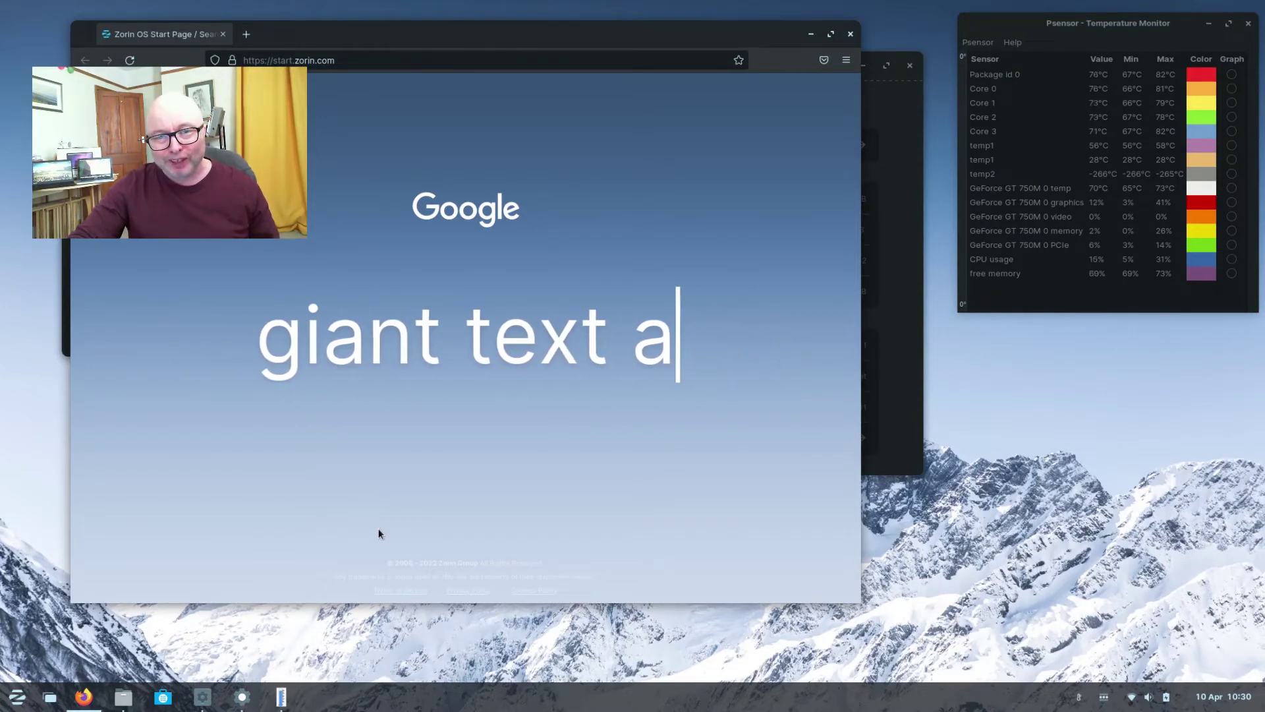
{"action": "key", "text": "BackSpace"}
{"action": "key", "text": "BackSpace"}
{"action": "key", "text": "BackSpace"}
{"action": "key", "text": "BackSpace"}
{"action": "key", "text": "BackSpace"}
{"action": "key", "text": "BackSpace"}
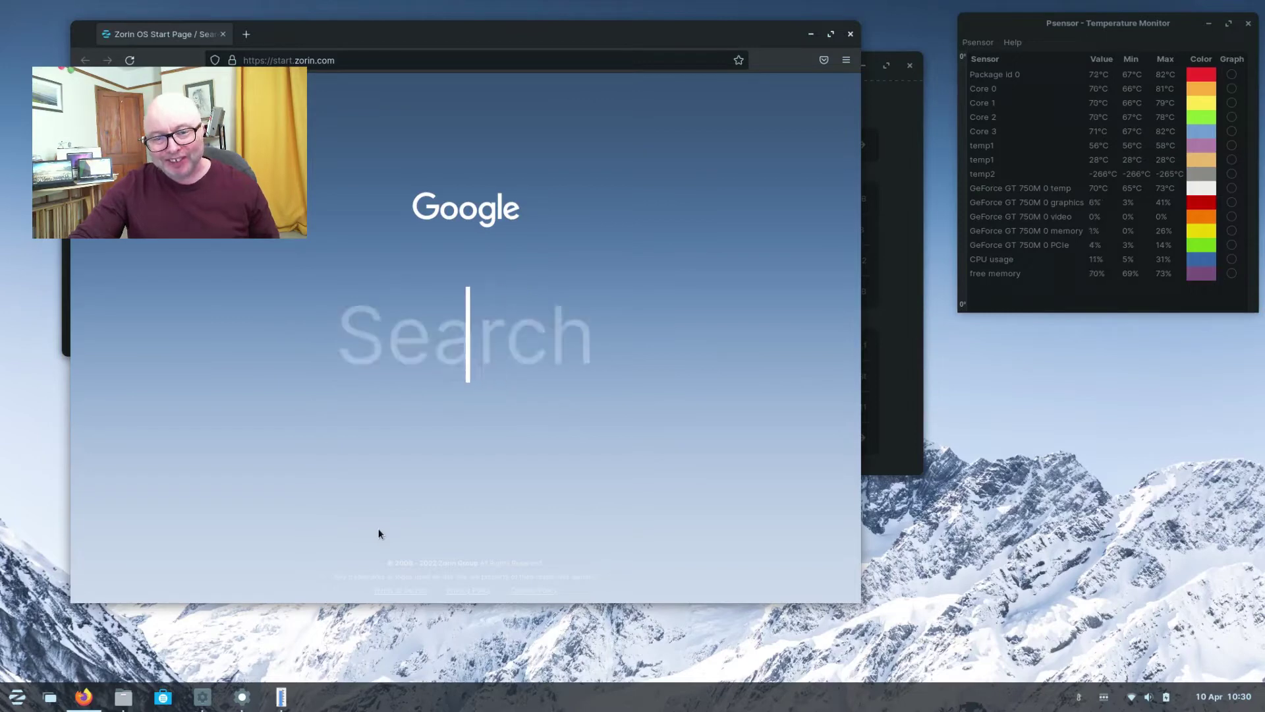
Load YouTube in Firefox, look over its home page, and close the browser
{"action": "left_click", "coordinate": [367, 60]}
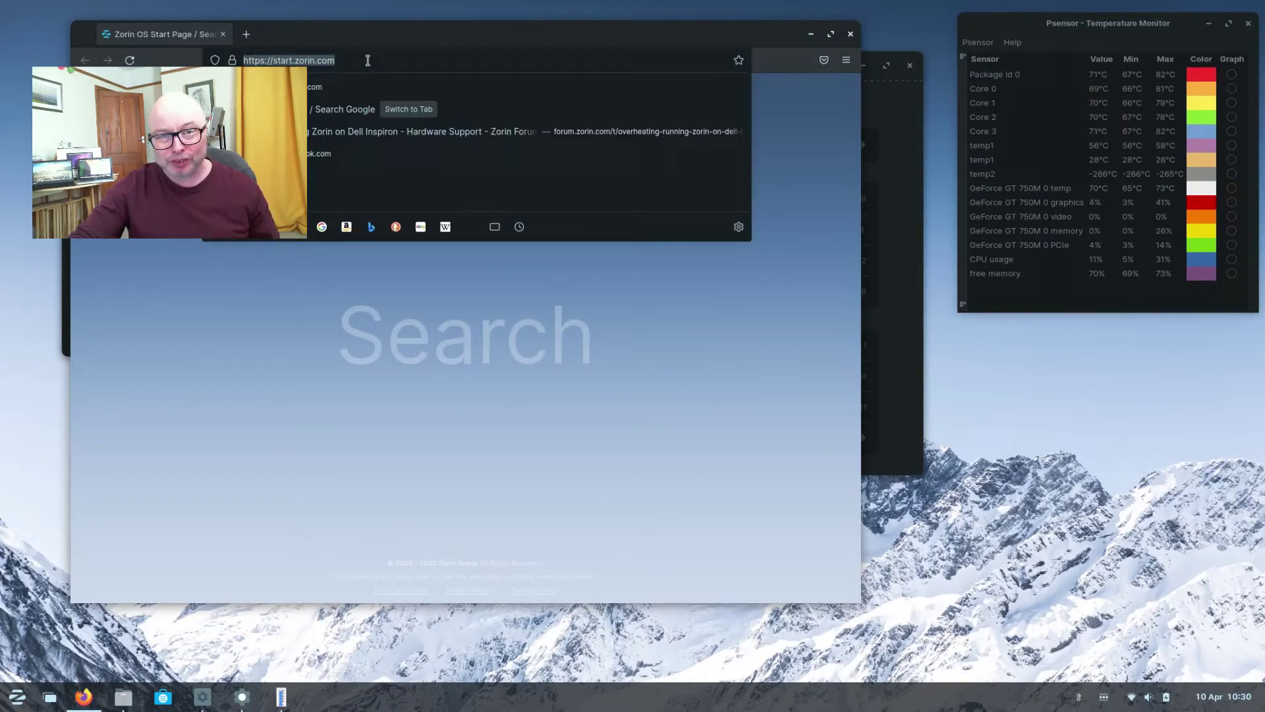
{"action": "type", "text": "youtube"}
{"action": "key", "text": "Return"}
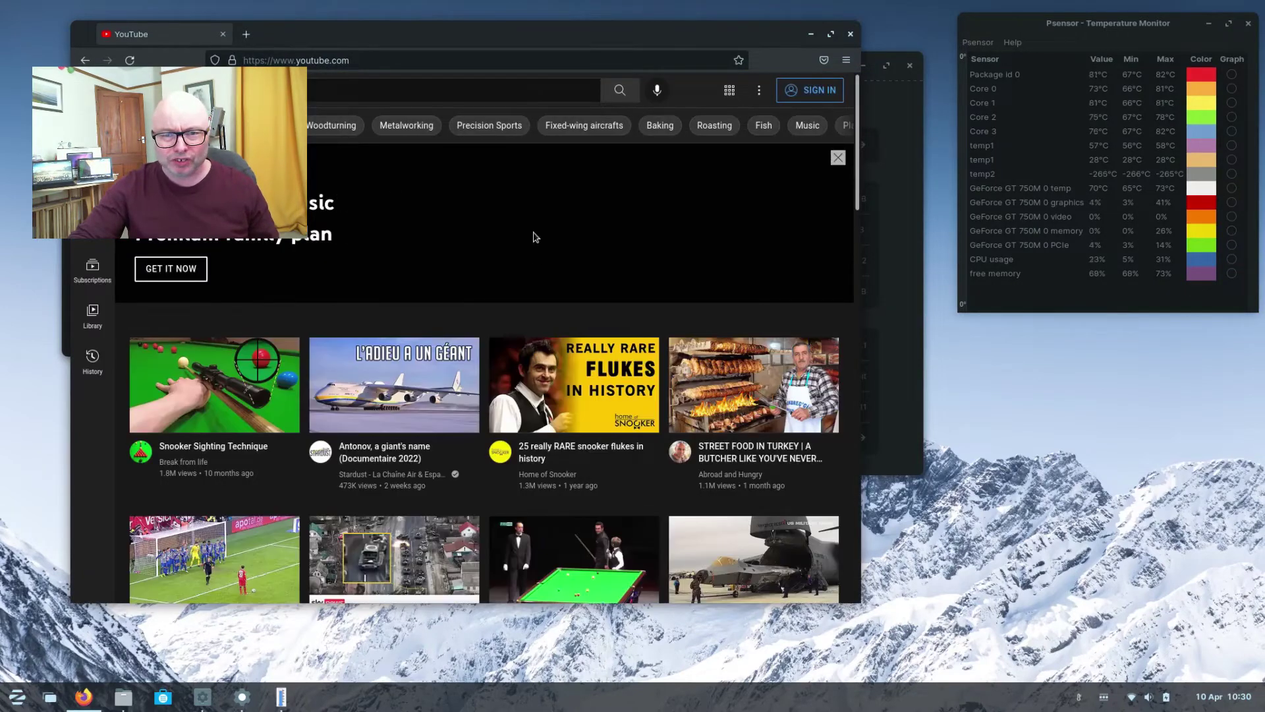
{"action": "scroll", "coordinate": [535, 223], "scroll_direction": "down", "scroll_amount": 3}
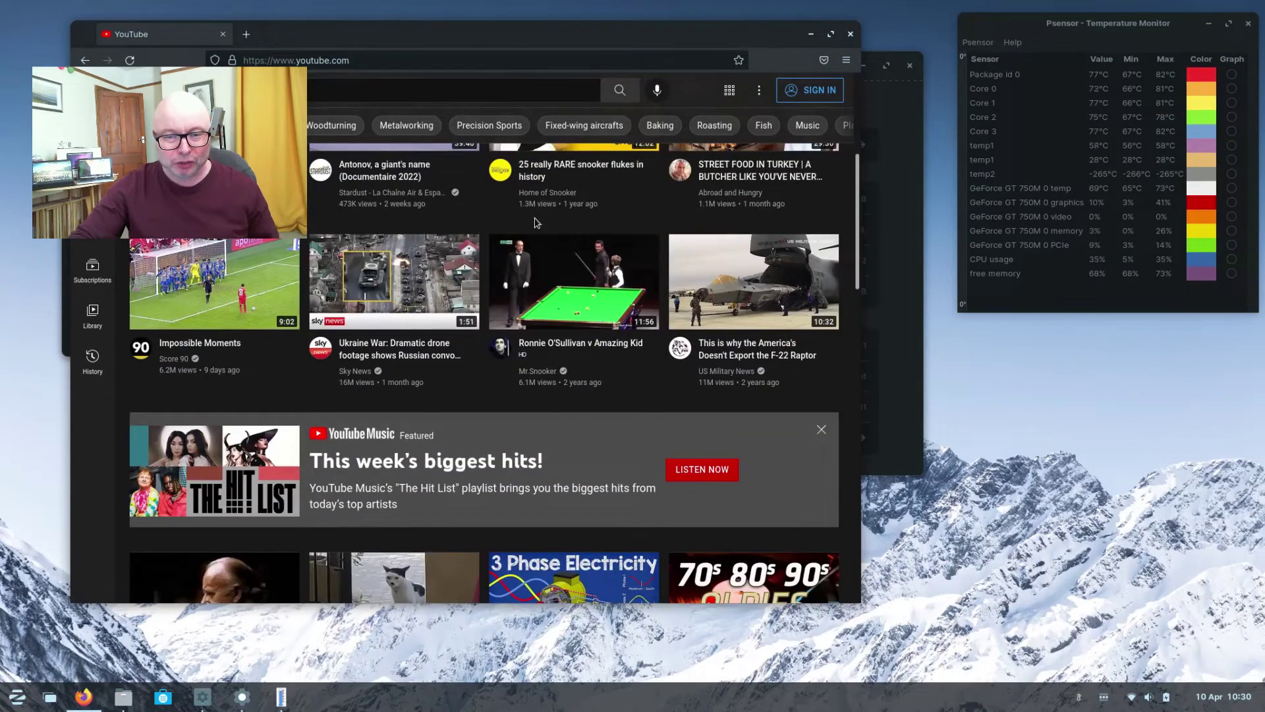
{"action": "scroll", "coordinate": [535, 220], "scroll_direction": "up", "scroll_amount": 3}
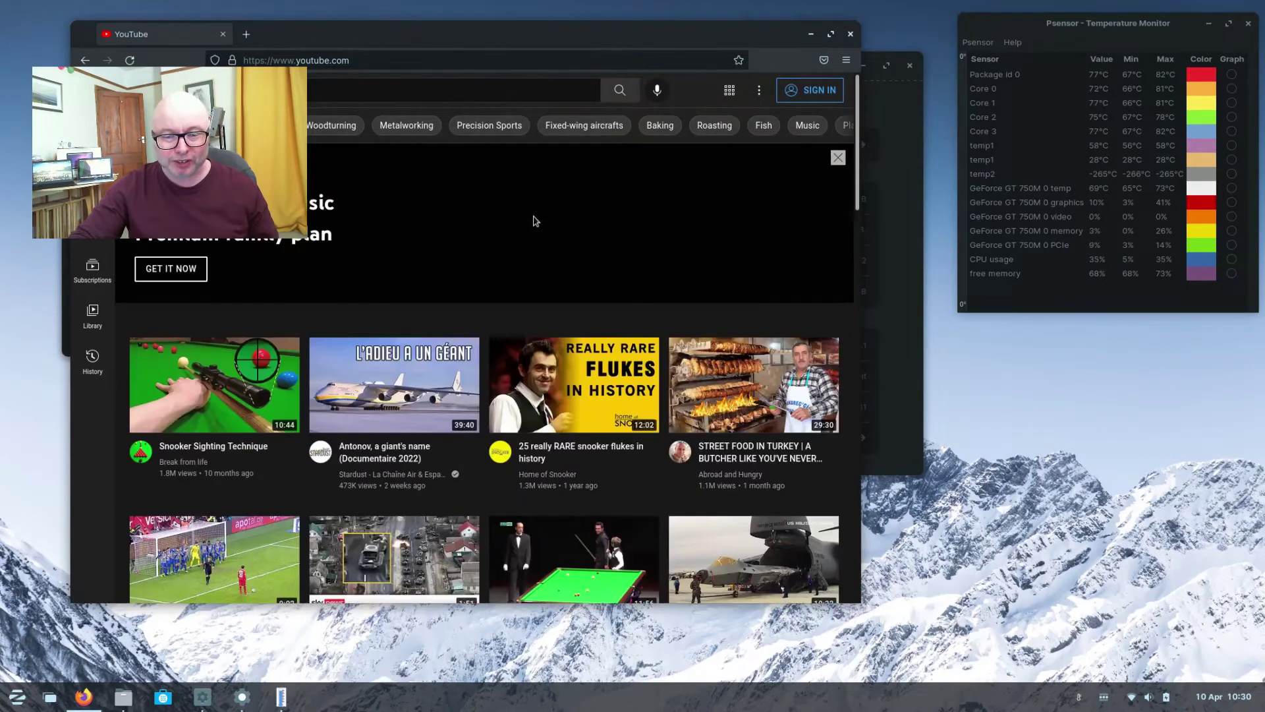
{"action": "left_click", "coordinate": [851, 35]}
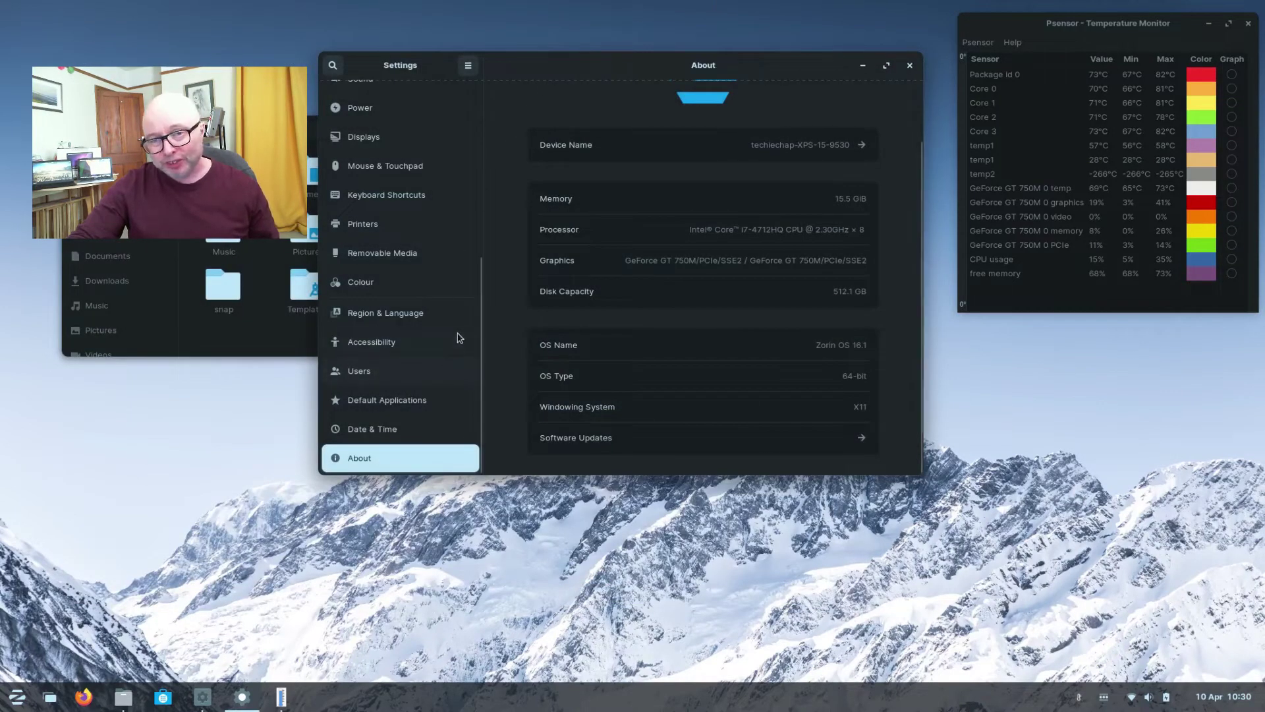
Switch to the Files window and enlarge it, then view the Views and Behaviour options in its preferences
{"action": "left_click", "coordinate": [123, 697]}
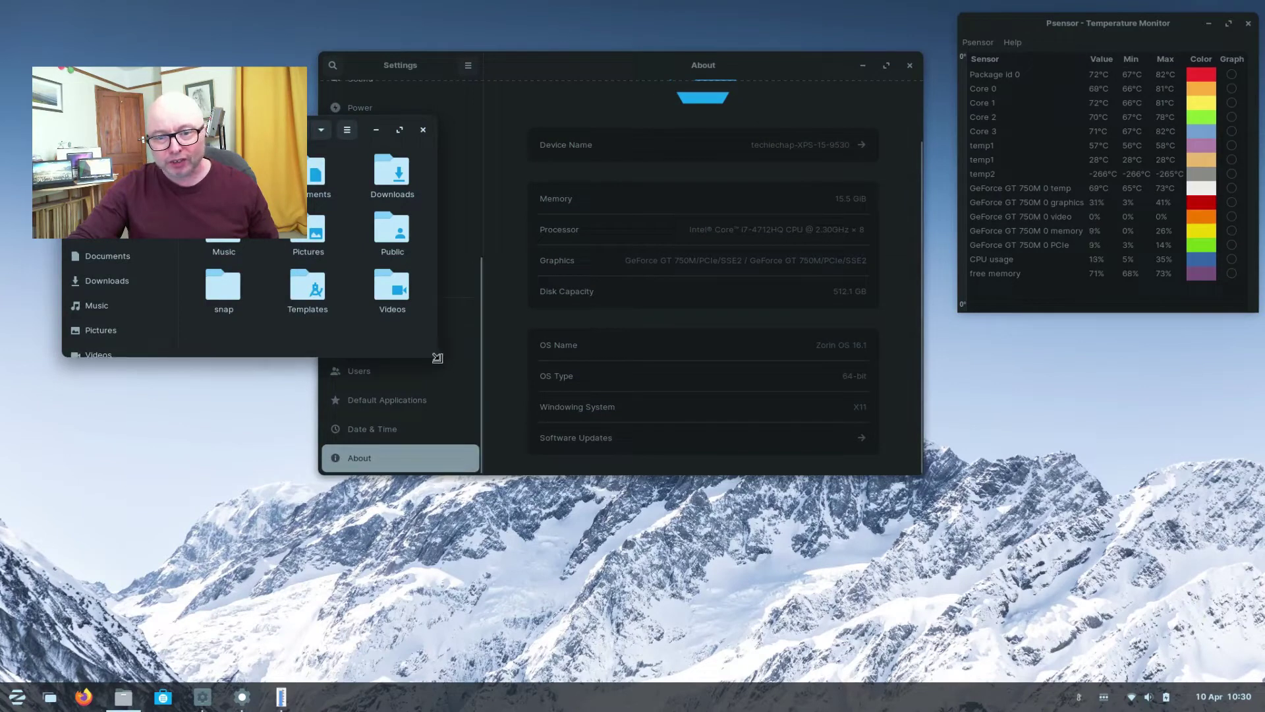
{"action": "left_click_drag", "start_coordinate": [437, 356], "coordinate": [763, 546]}
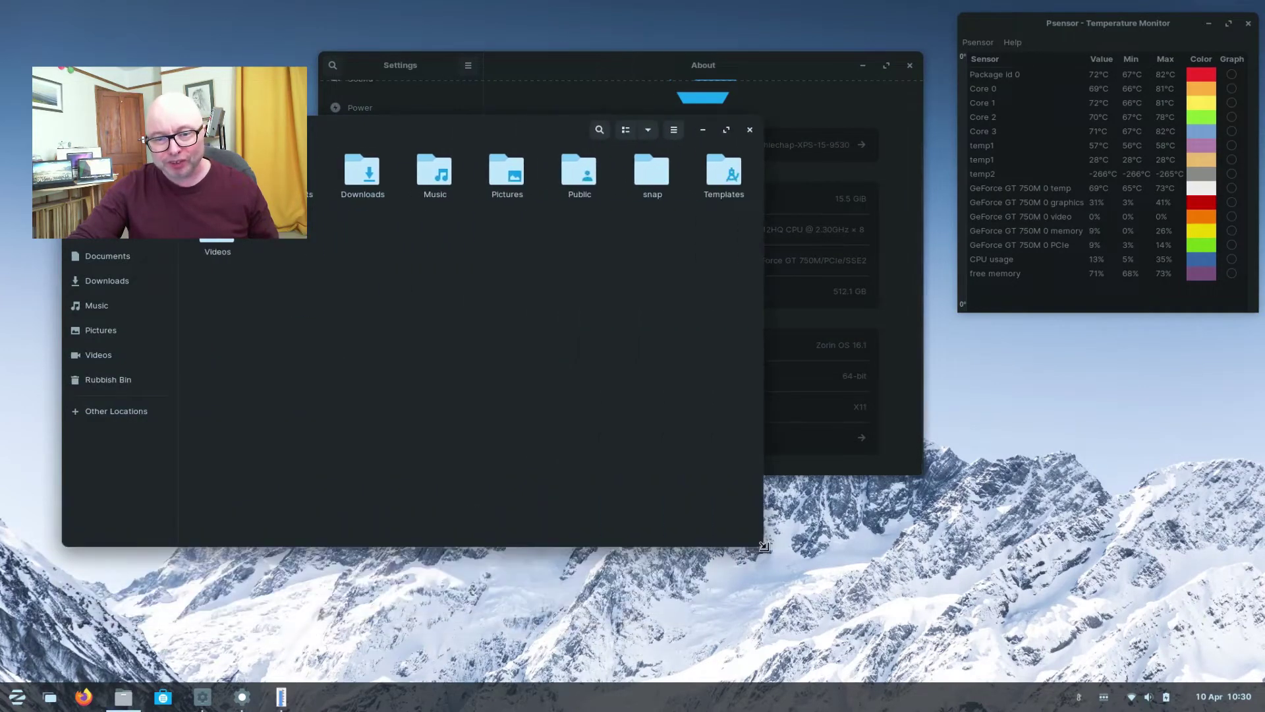
{"action": "left_click", "coordinate": [673, 131]}
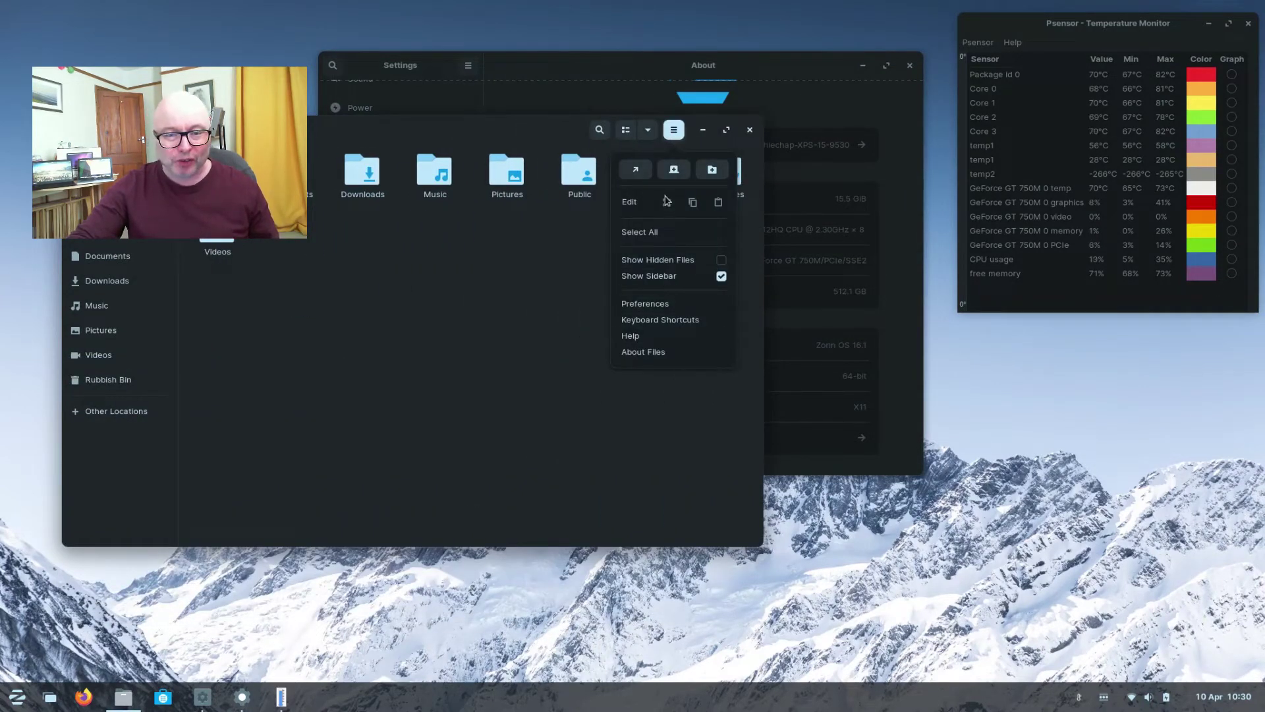
{"action": "left_click", "coordinate": [646, 304]}
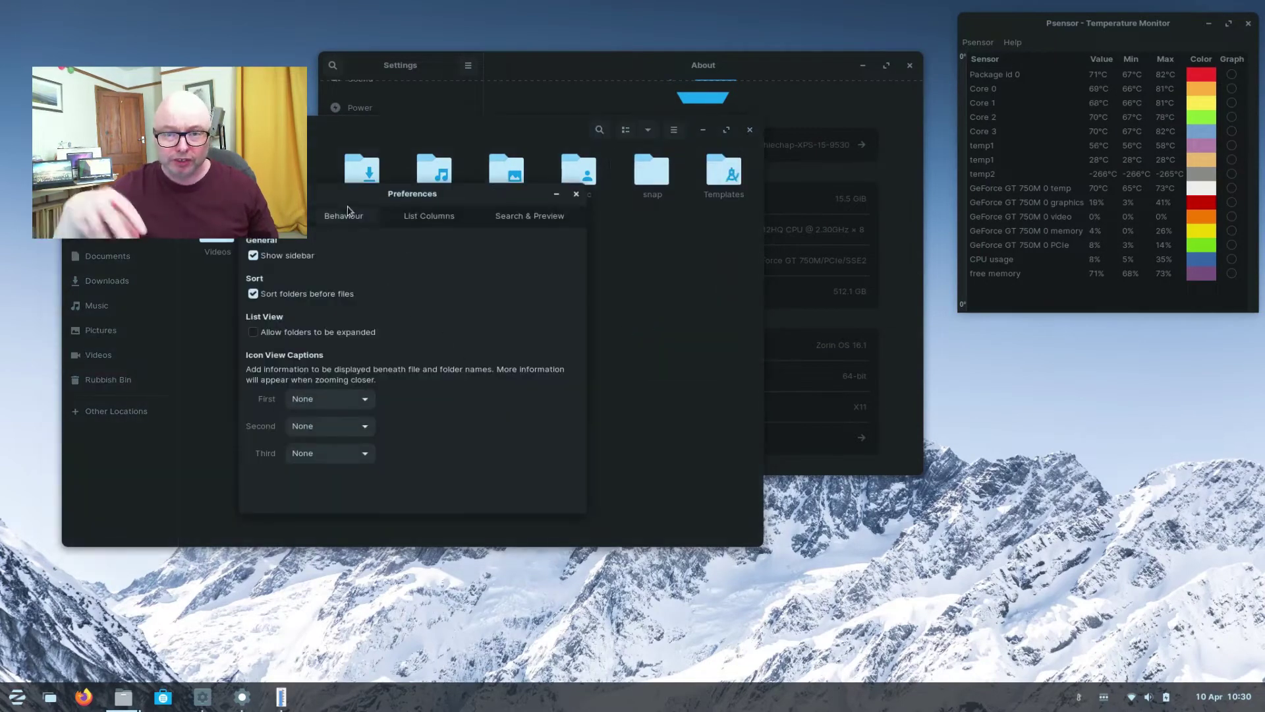
{"action": "left_click_drag", "start_coordinate": [335, 200], "coordinate": [434, 271]}
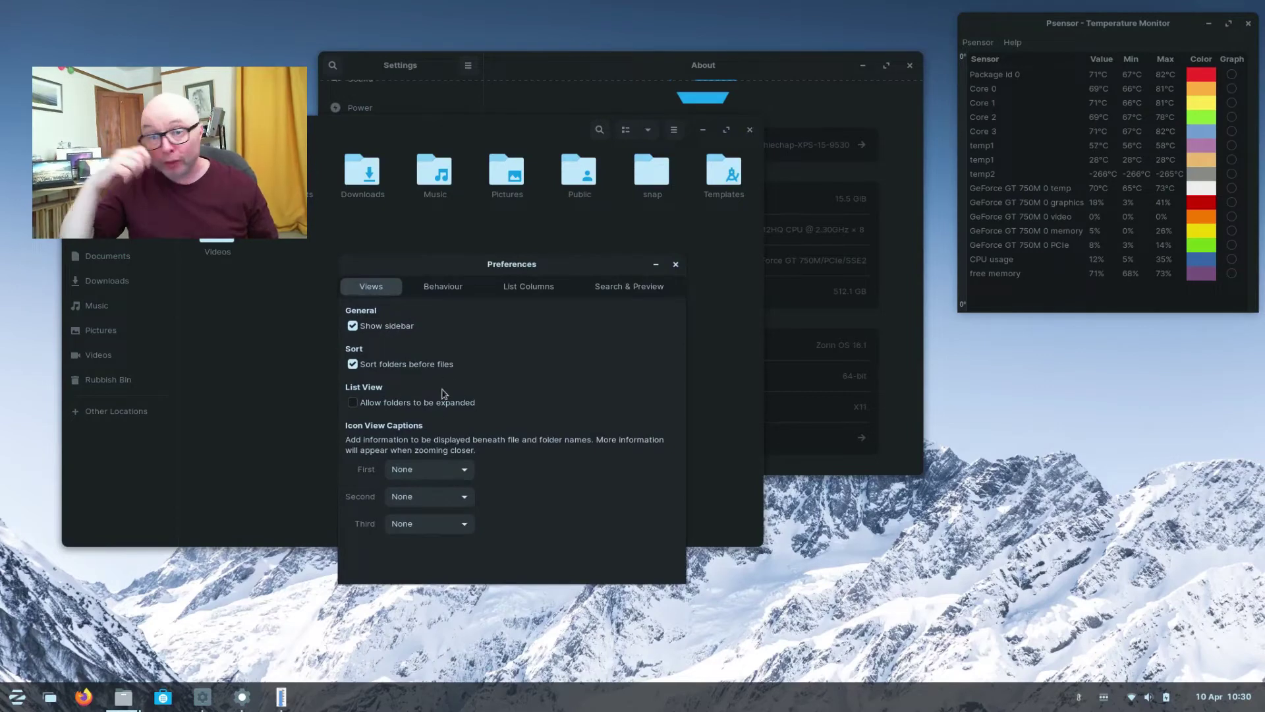
{"action": "left_click", "coordinate": [453, 291]}
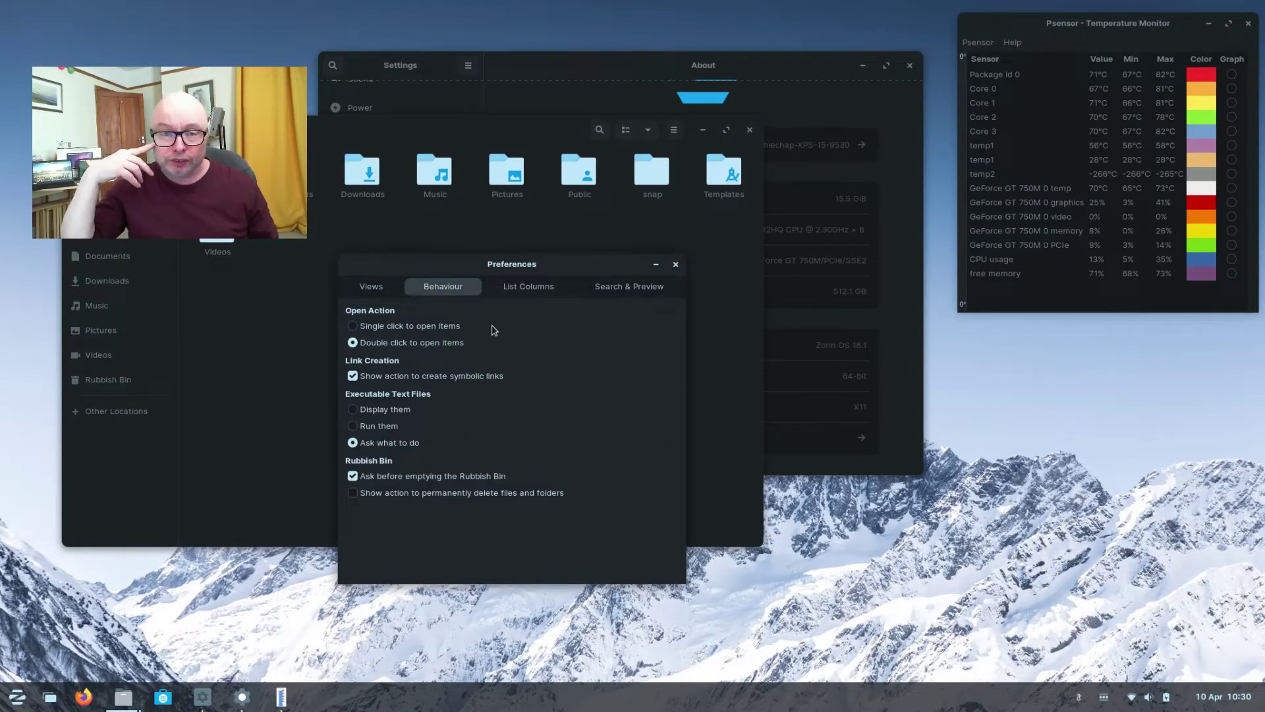
View the List Columns and Search & Preview options in the Files preferences, then close the preferences
{"action": "left_click", "coordinate": [536, 286]}
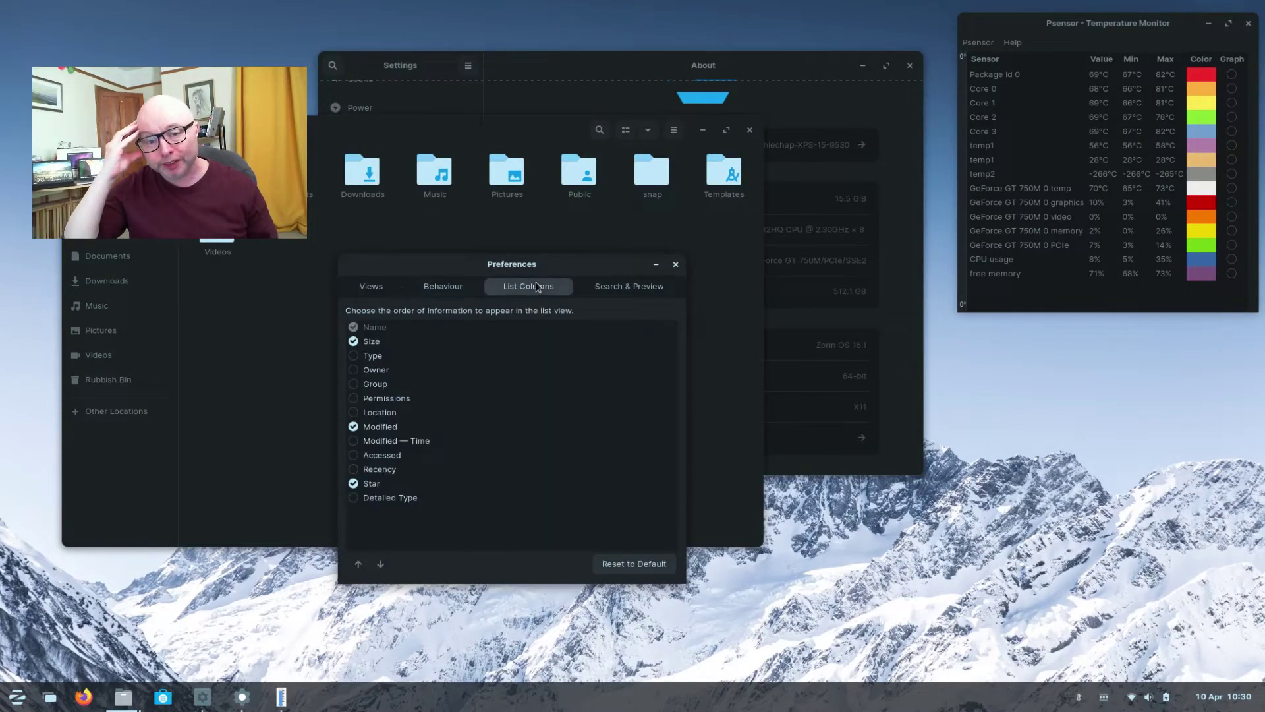
{"action": "left_click", "coordinate": [613, 285]}
{"action": "left_click", "coordinate": [676, 265]}
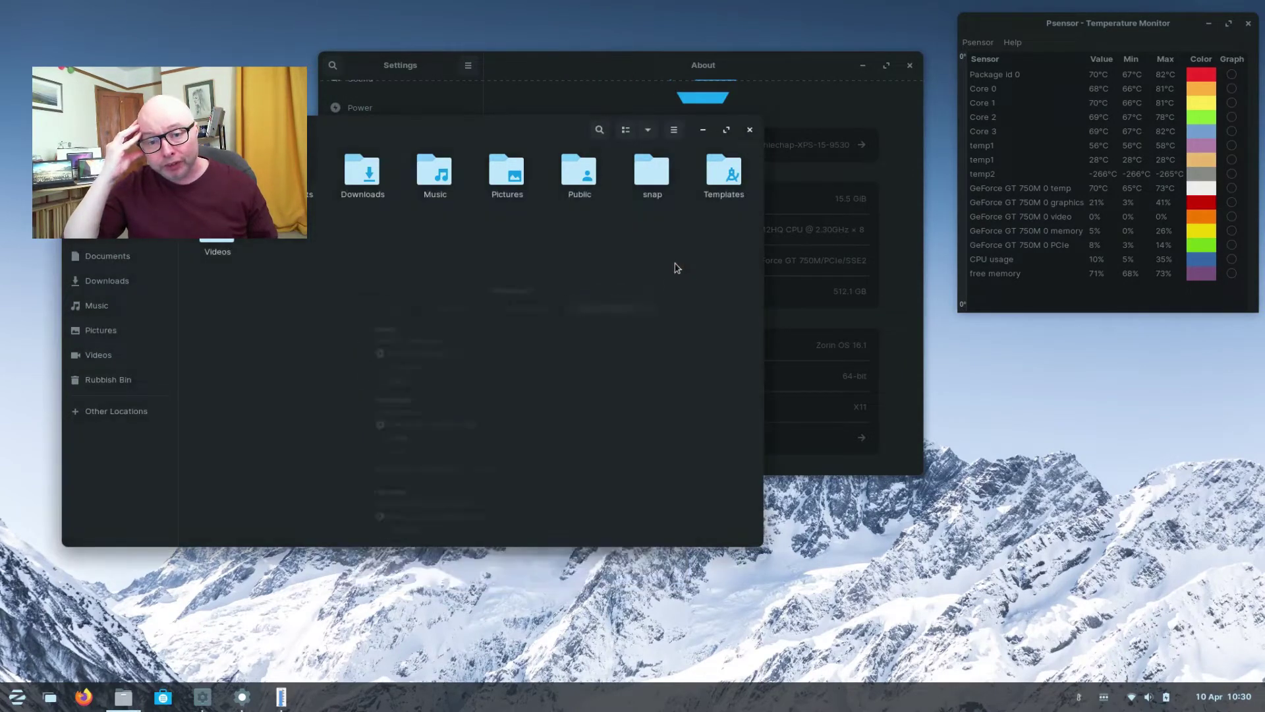
Close the Files window and the Settings window to clear the desktop
{"action": "left_click", "coordinate": [751, 130]}
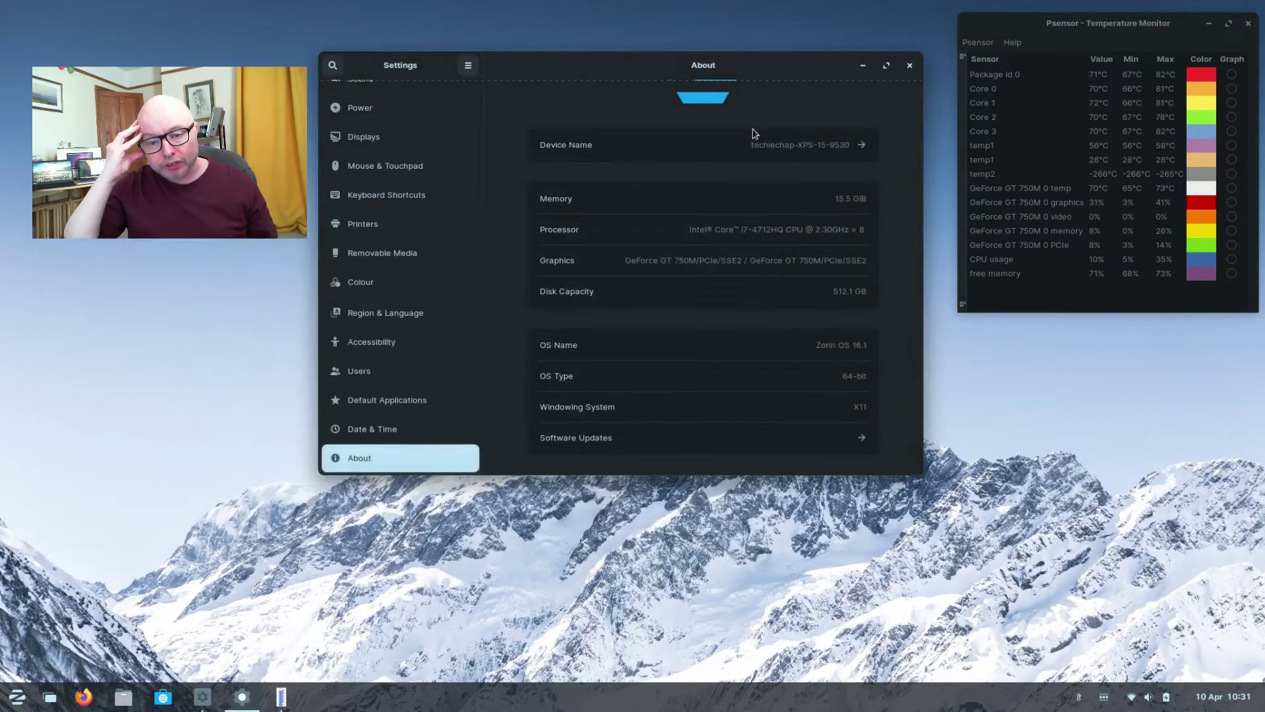
{"action": "left_click_drag", "start_coordinate": [762, 62], "coordinate": [555, 48]}
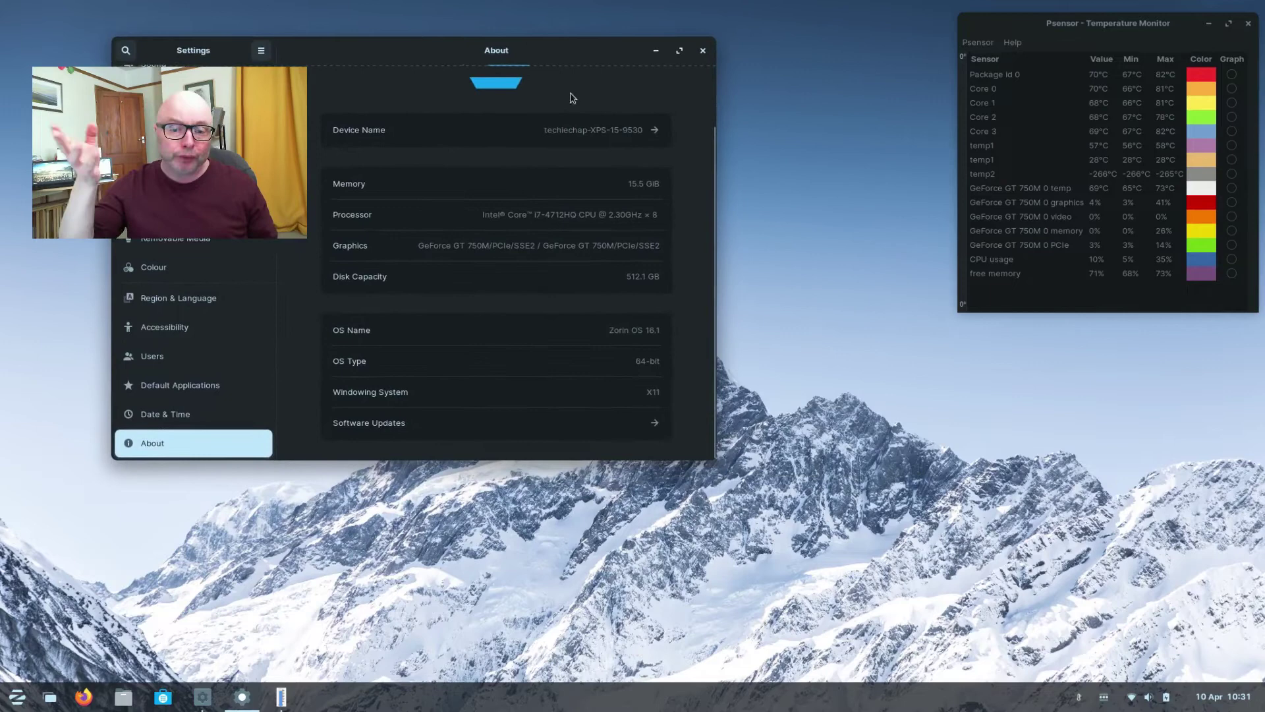
{"action": "left_click", "coordinate": [702, 50]}
Open the desktop background settings and apply the wallpaper of dark mountain ridges under an orange sunset sky
{"action": "right_click", "coordinate": [570, 262]}
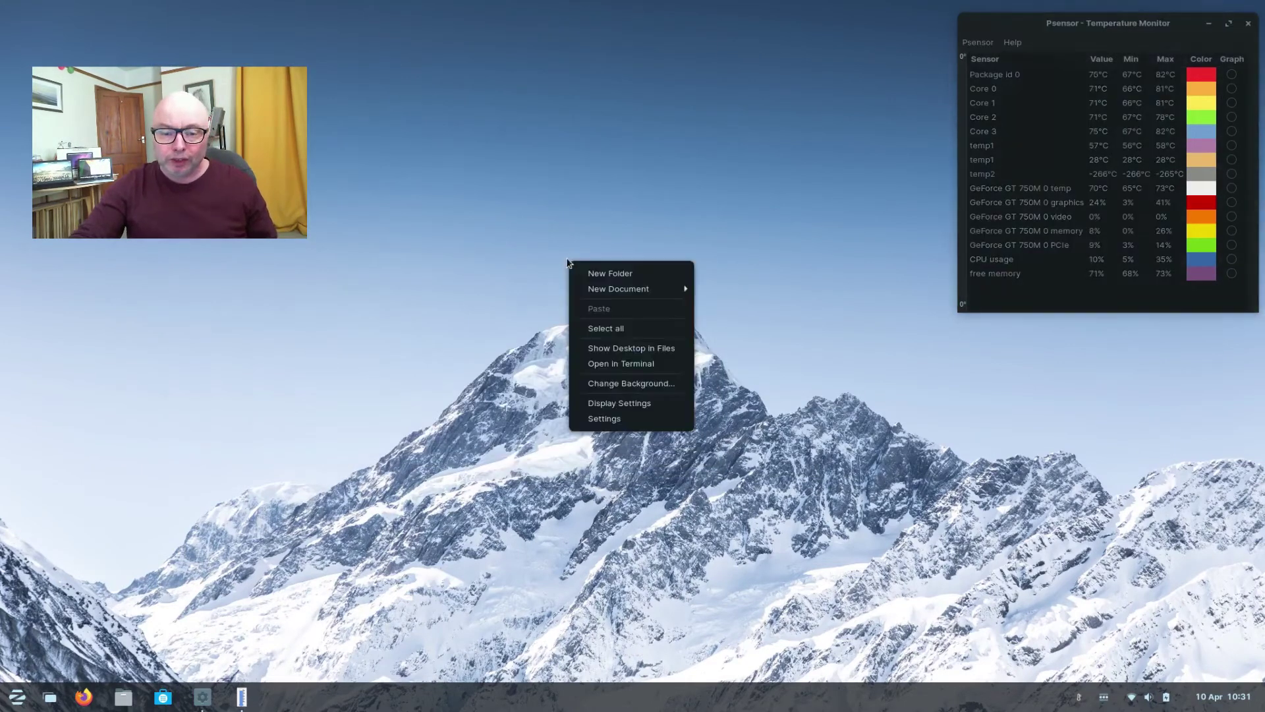
{"action": "left_click", "coordinate": [623, 387]}
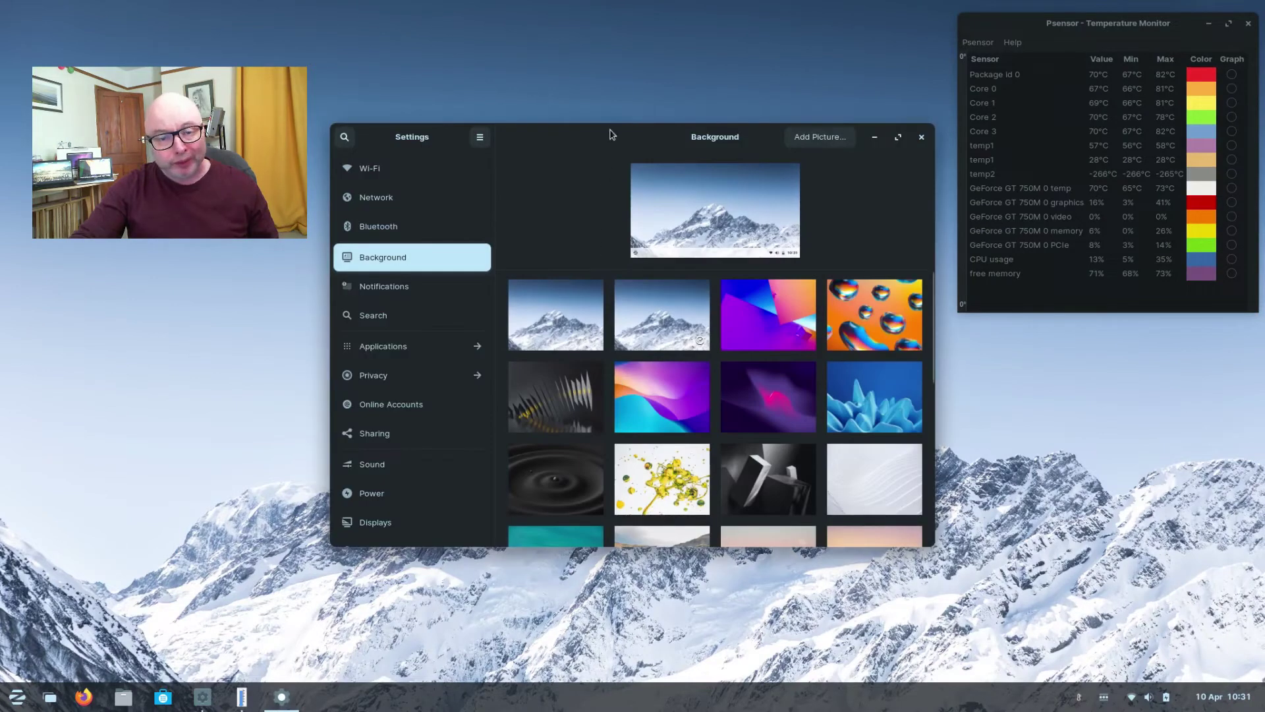
{"action": "left_click_drag", "start_coordinate": [612, 134], "coordinate": [332, 33]}
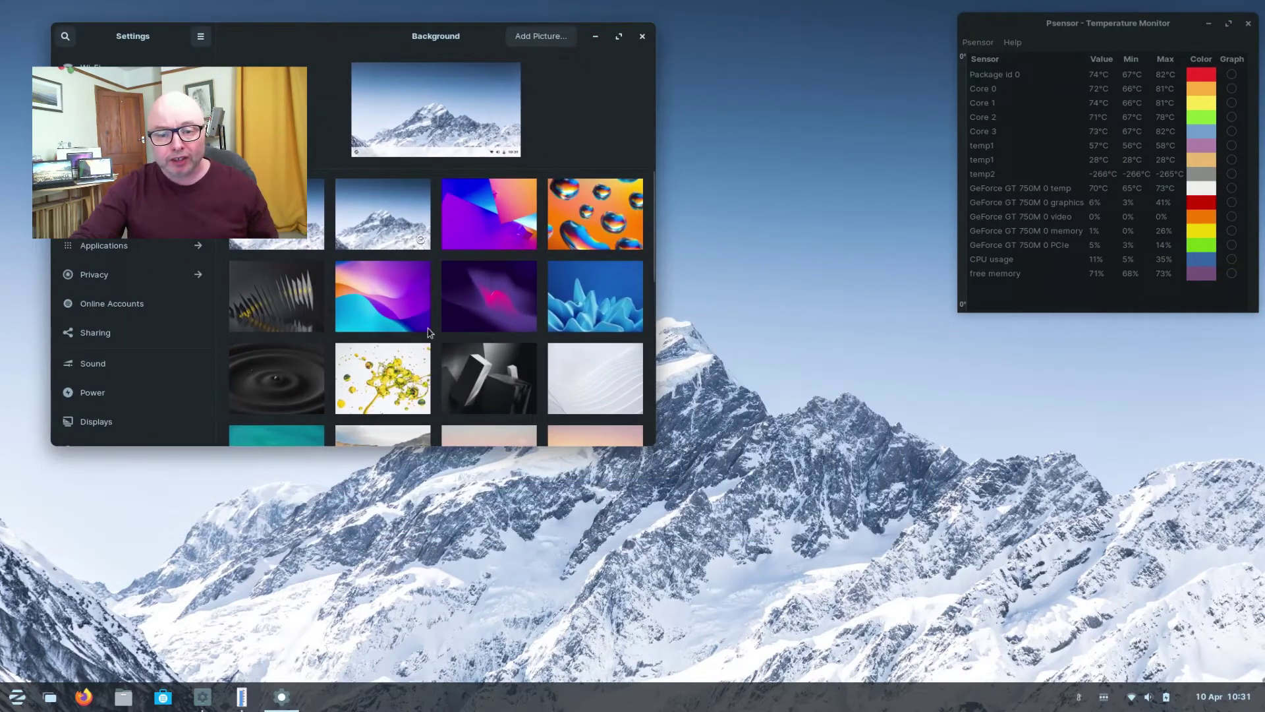
{"action": "scroll", "coordinate": [428, 333], "scroll_direction": "down", "scroll_amount": 8}
{"action": "scroll", "coordinate": [428, 334], "scroll_direction": "up", "scroll_amount": 4}
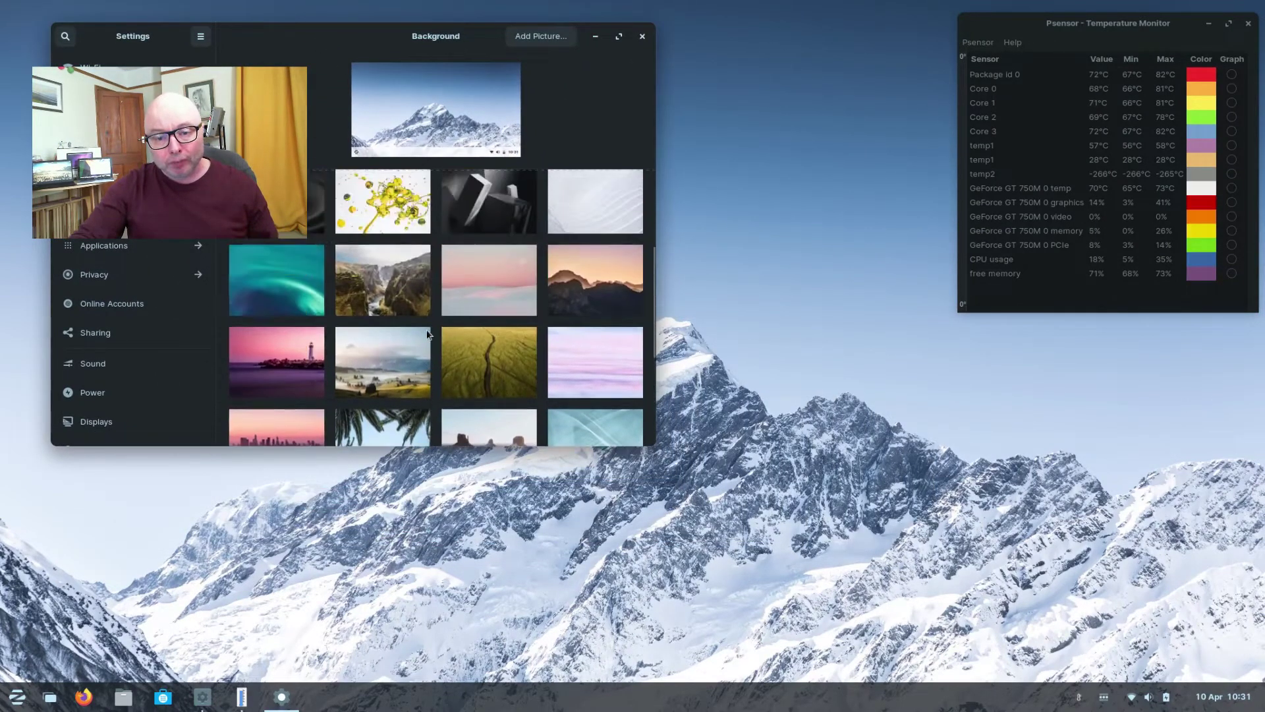
{"action": "left_click", "coordinate": [605, 302]}
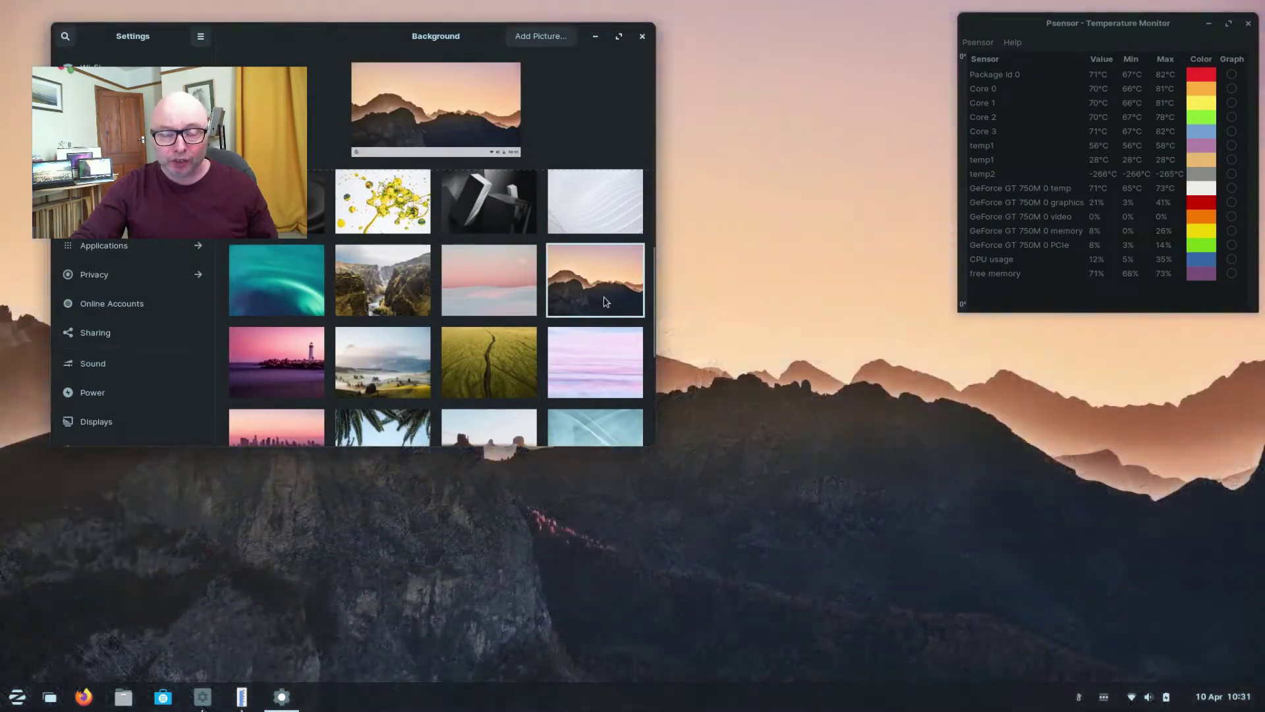
{"action": "left_click_drag", "start_coordinate": [292, 46], "coordinate": [460, 76]}
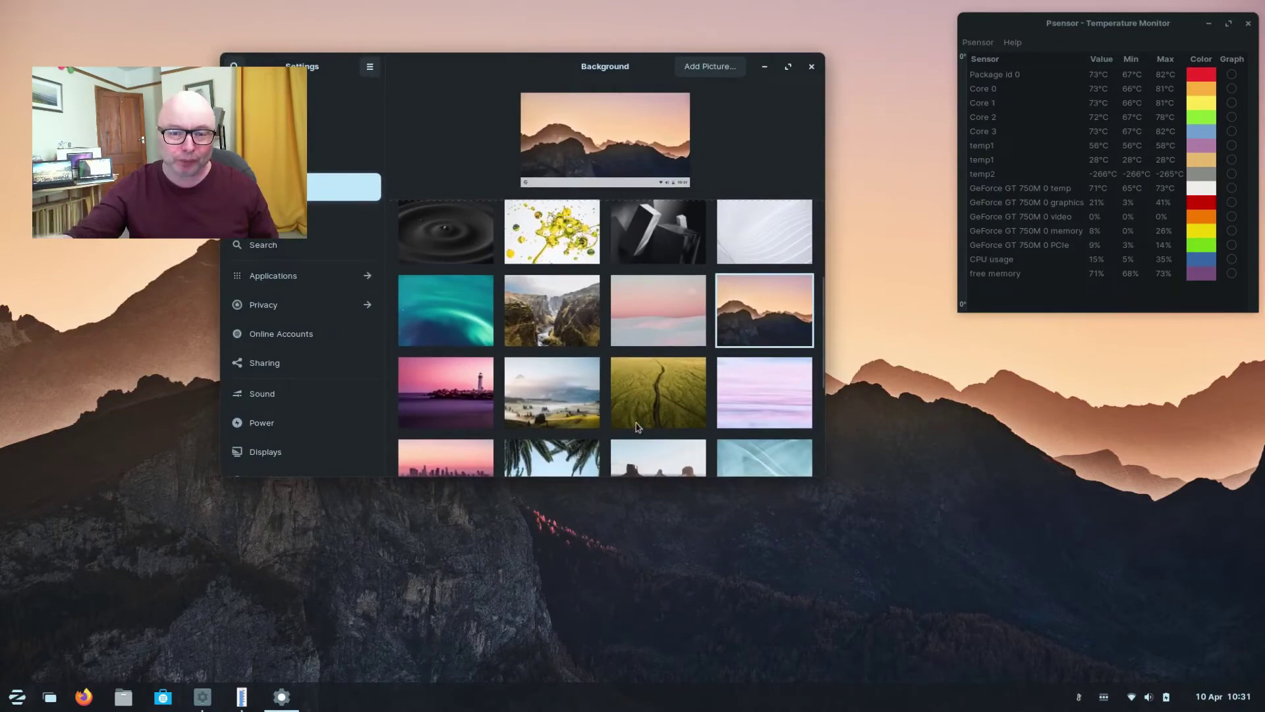
Try the river canyon, multicoloured wave and dark purple wallpapers as the desktop background
{"action": "left_click", "coordinate": [552, 309]}
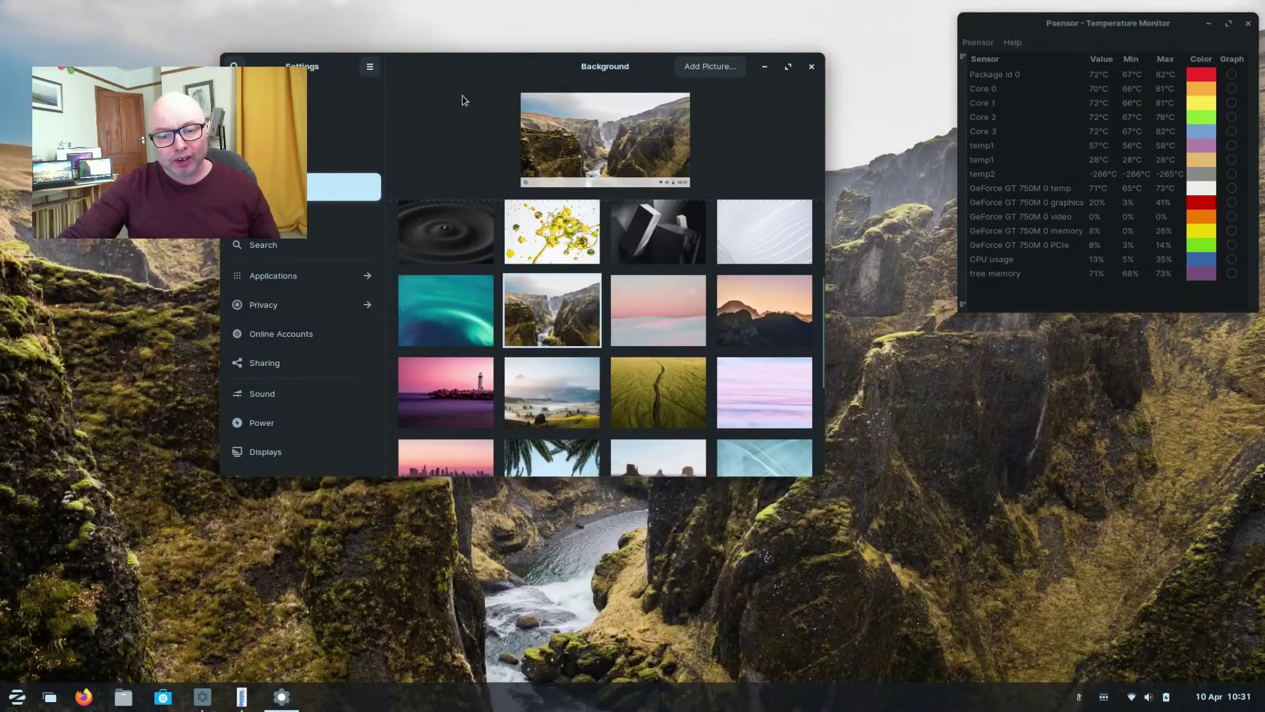
{"action": "left_click_drag", "start_coordinate": [472, 77], "coordinate": [392, 45]}
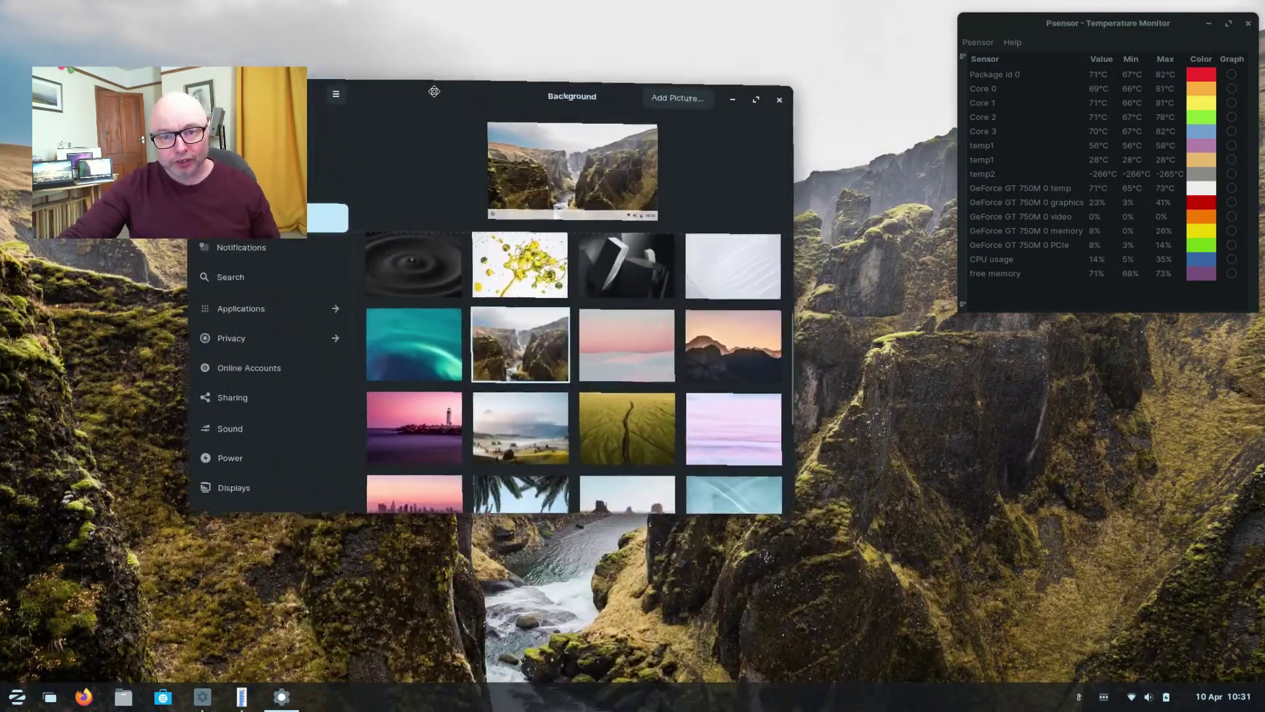
{"action": "scroll", "coordinate": [496, 363], "scroll_direction": "up", "scroll_amount": 5}
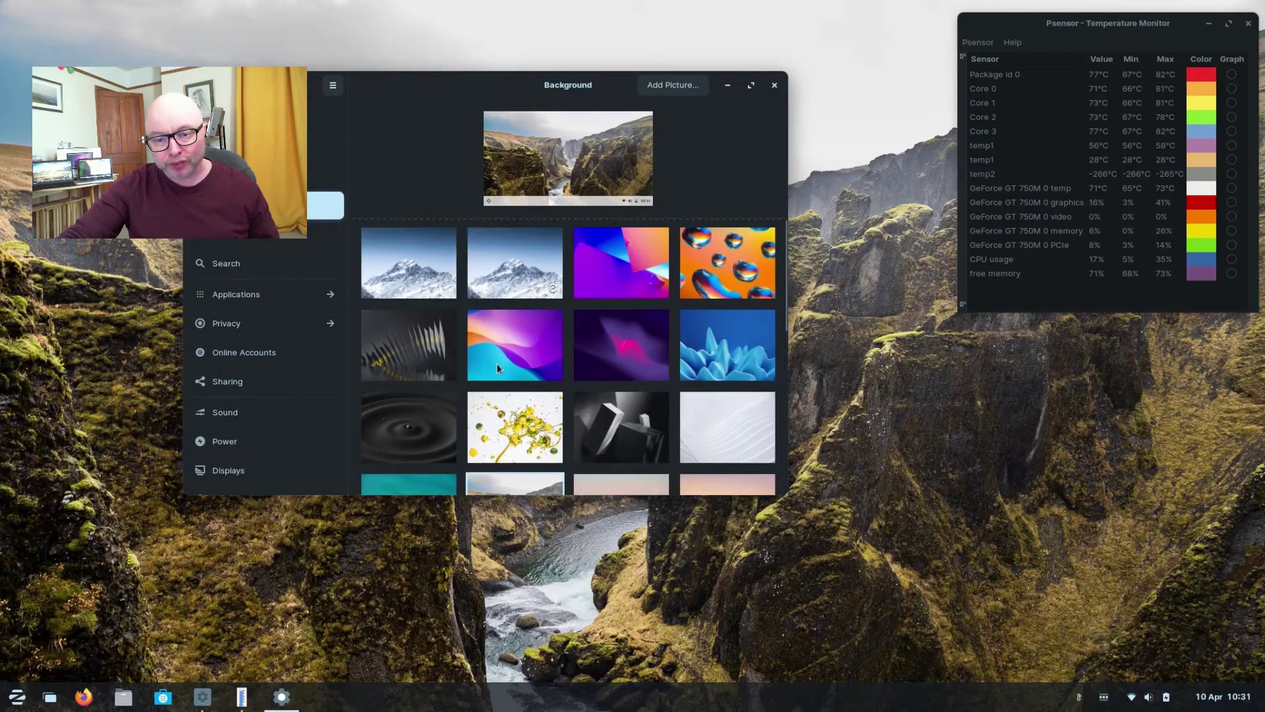
{"action": "left_click", "coordinate": [491, 330]}
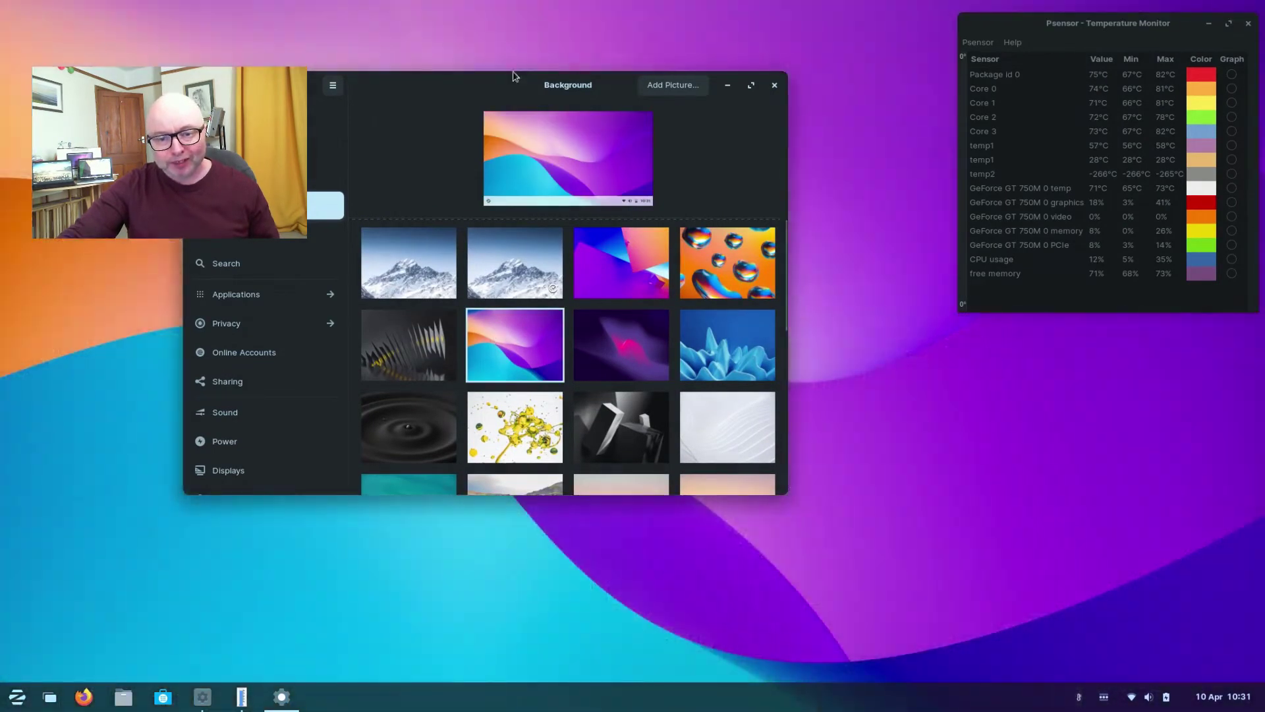
{"action": "left_click", "coordinate": [620, 334]}
{"action": "left_click_drag", "start_coordinate": [571, 102], "coordinate": [430, 87]}
Try the colourful geometric cubes, orange droplets and blue spikes wallpapers as the desktop background
{"action": "left_click", "coordinate": [478, 274]}
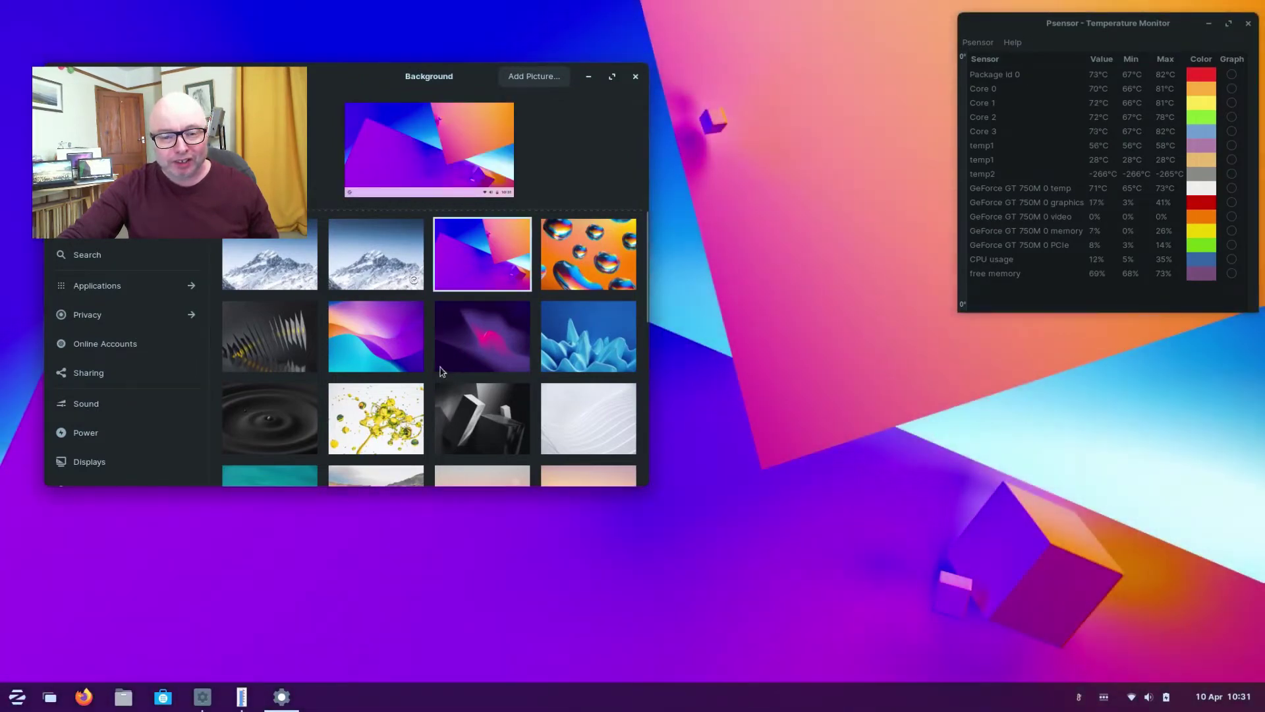
{"action": "left_click", "coordinate": [583, 264]}
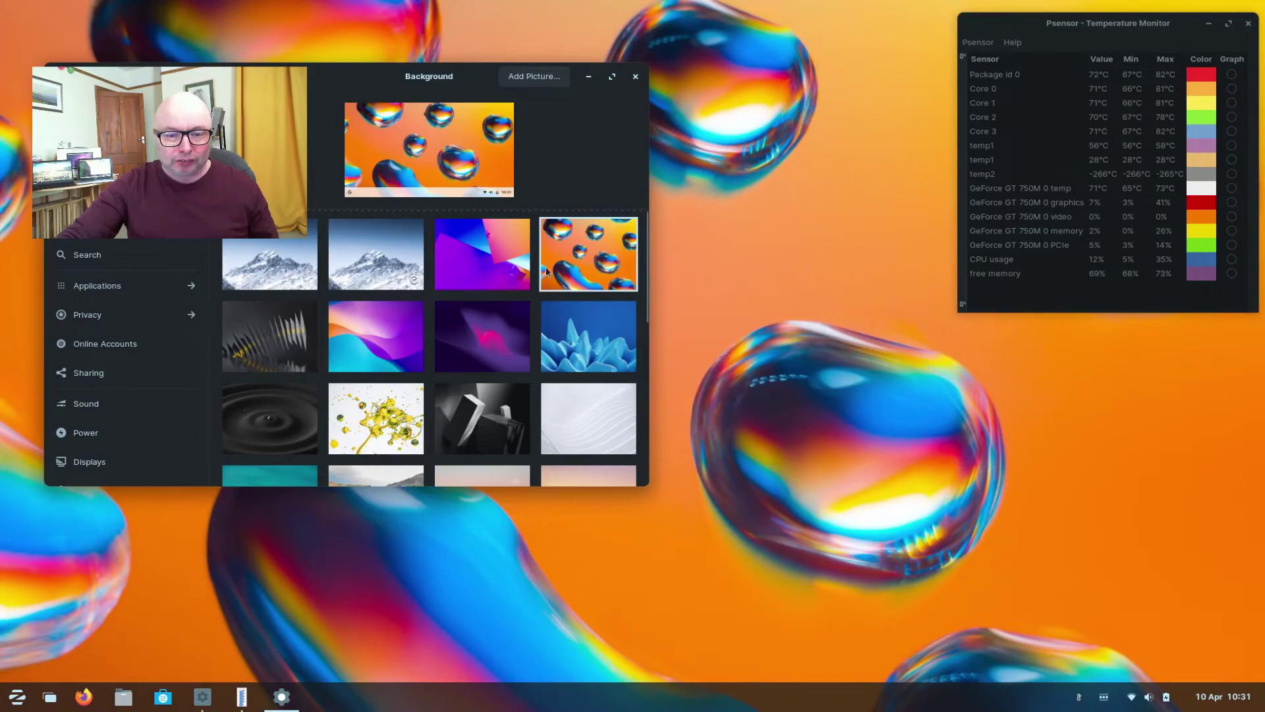
{"action": "left_click", "coordinate": [558, 337]}
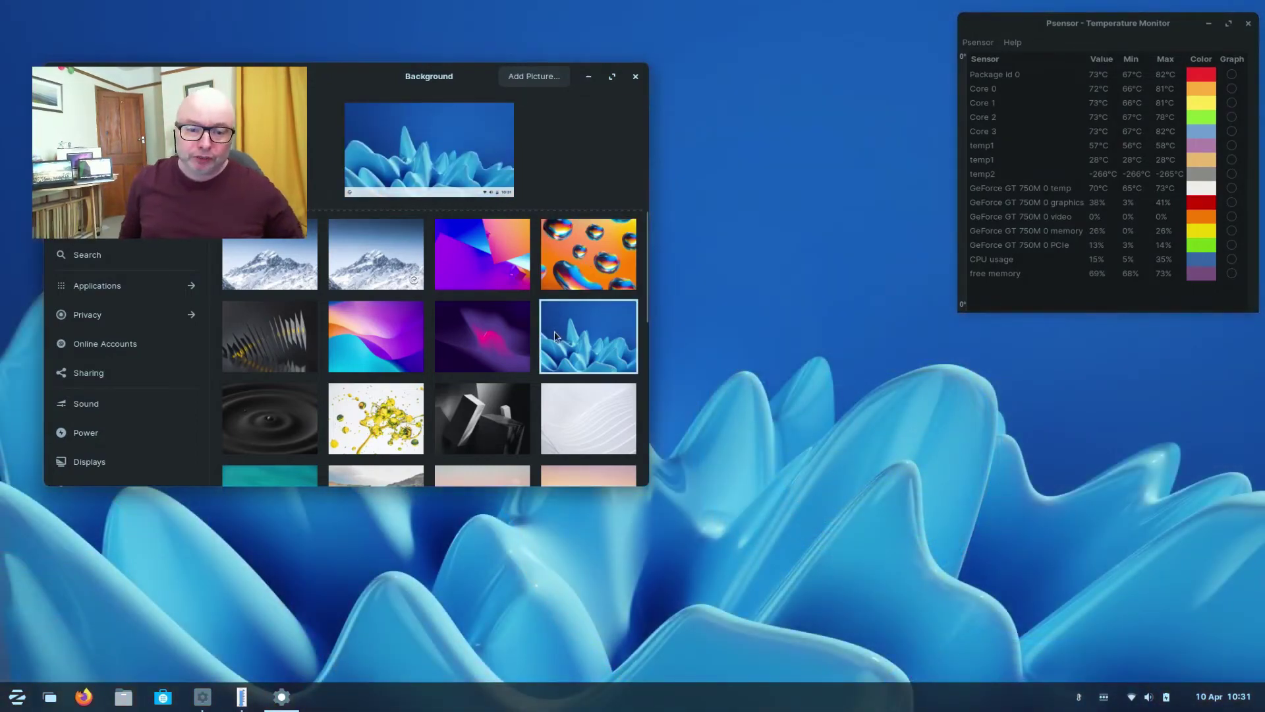
Compare the dark metallic blades wallpaper with the colourful geometric cubes one, keep the cubes, and close Settings
{"action": "left_click", "coordinate": [491, 270]}
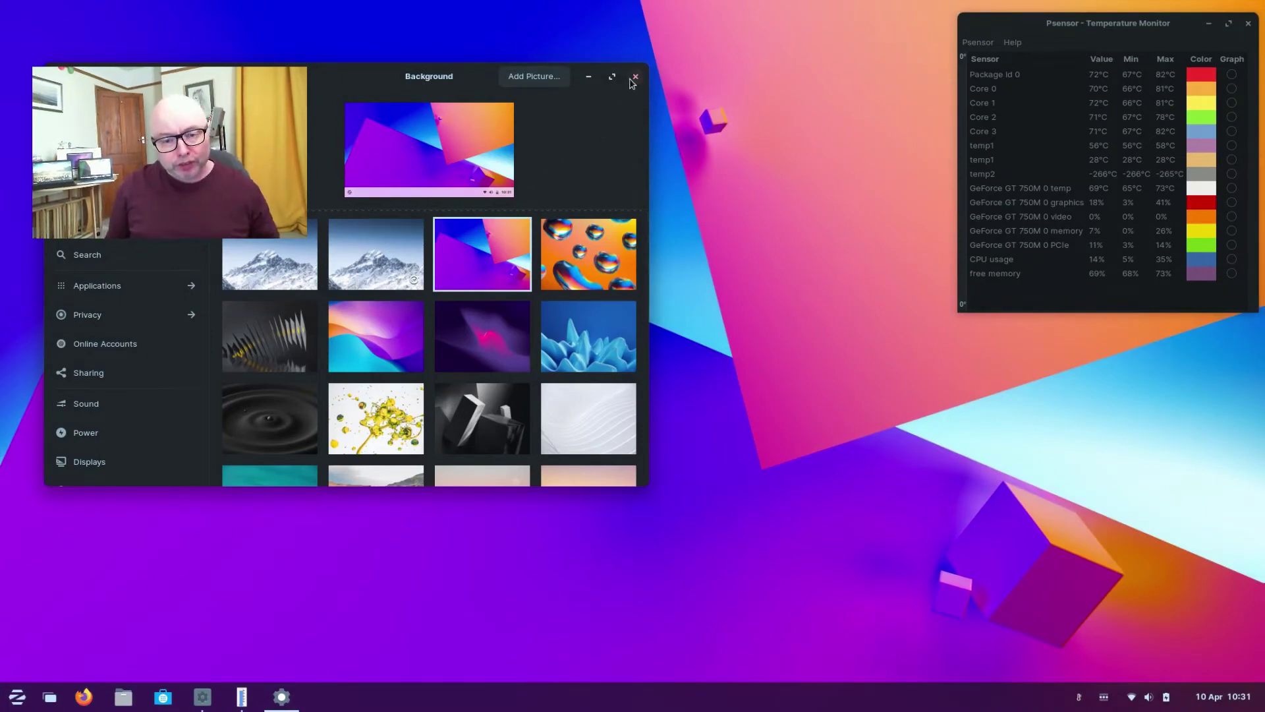
{"action": "left_click", "coordinate": [280, 338]}
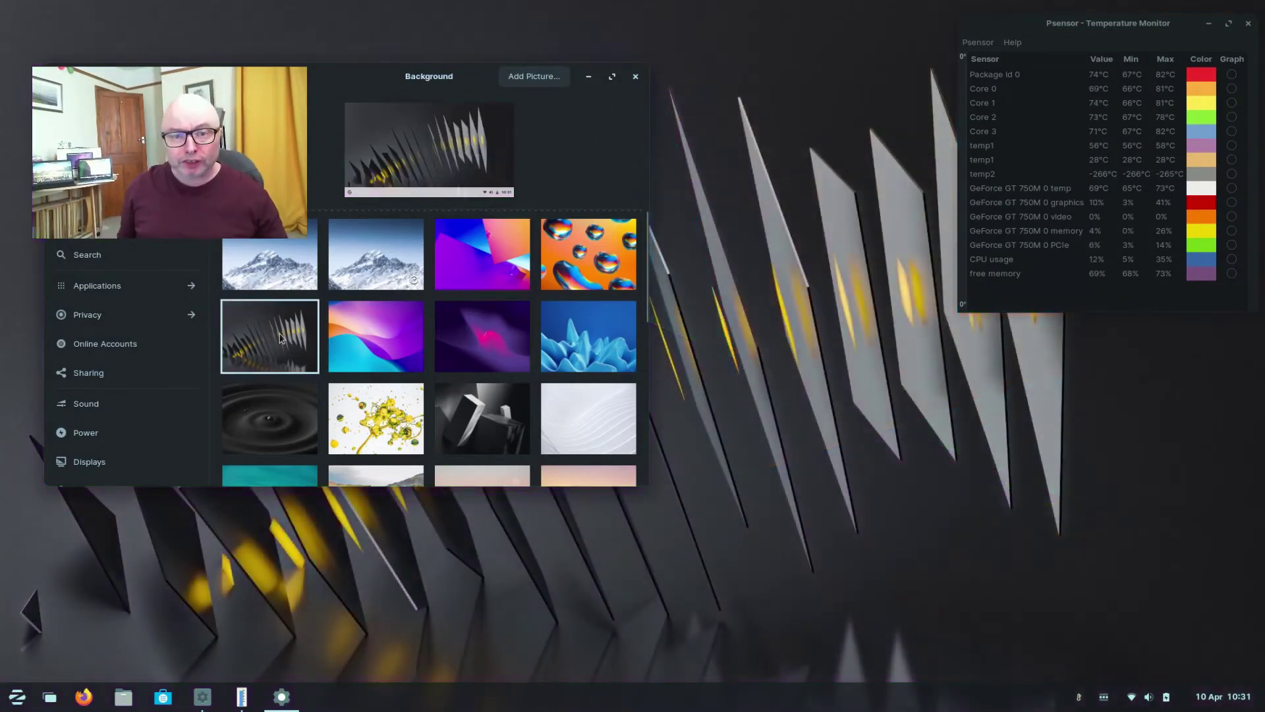
{"action": "left_click", "coordinate": [502, 248]}
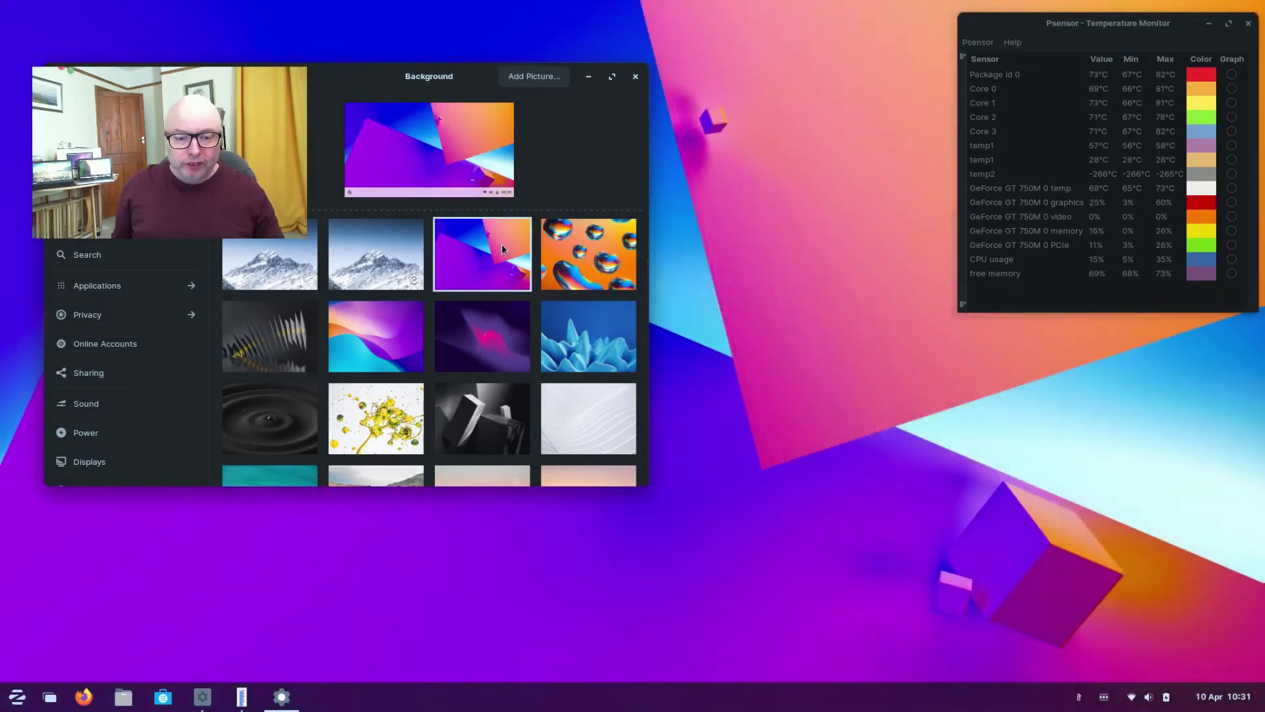
{"action": "left_click", "coordinate": [636, 77]}
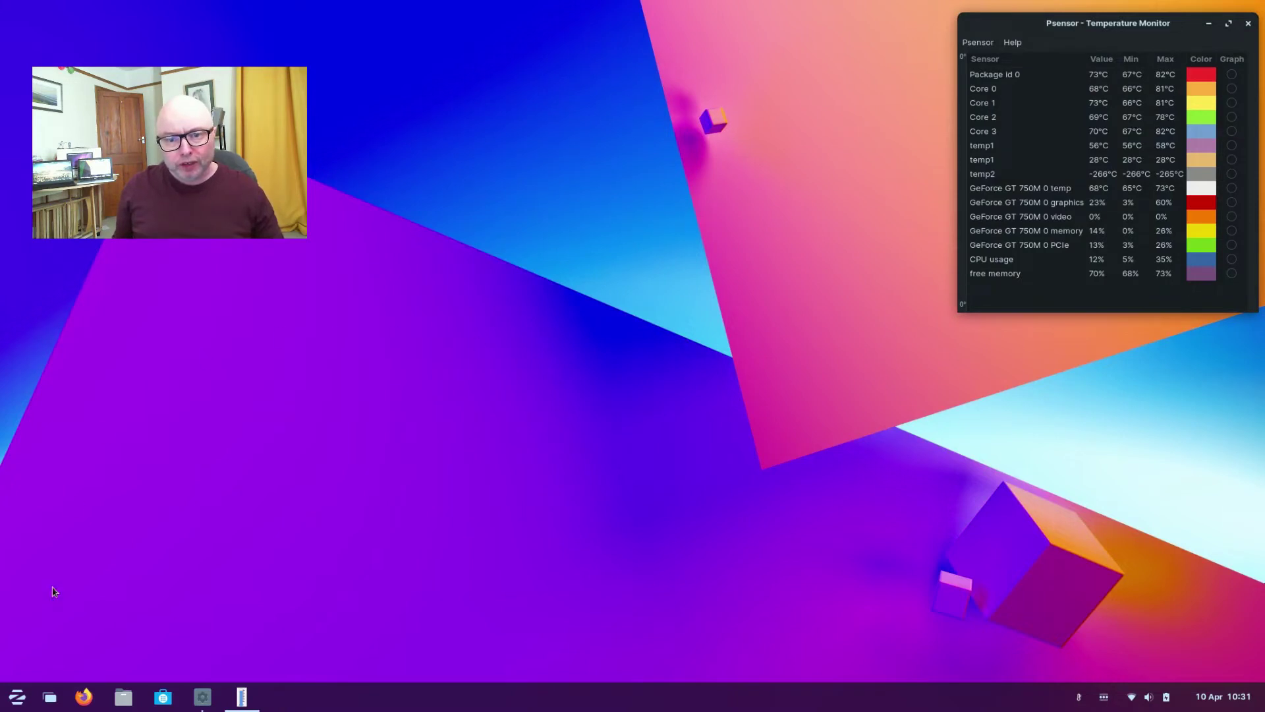
Open the Software store and look through its Explore page from the featured picks down to the categories
{"action": "left_click", "coordinate": [4, 710]}
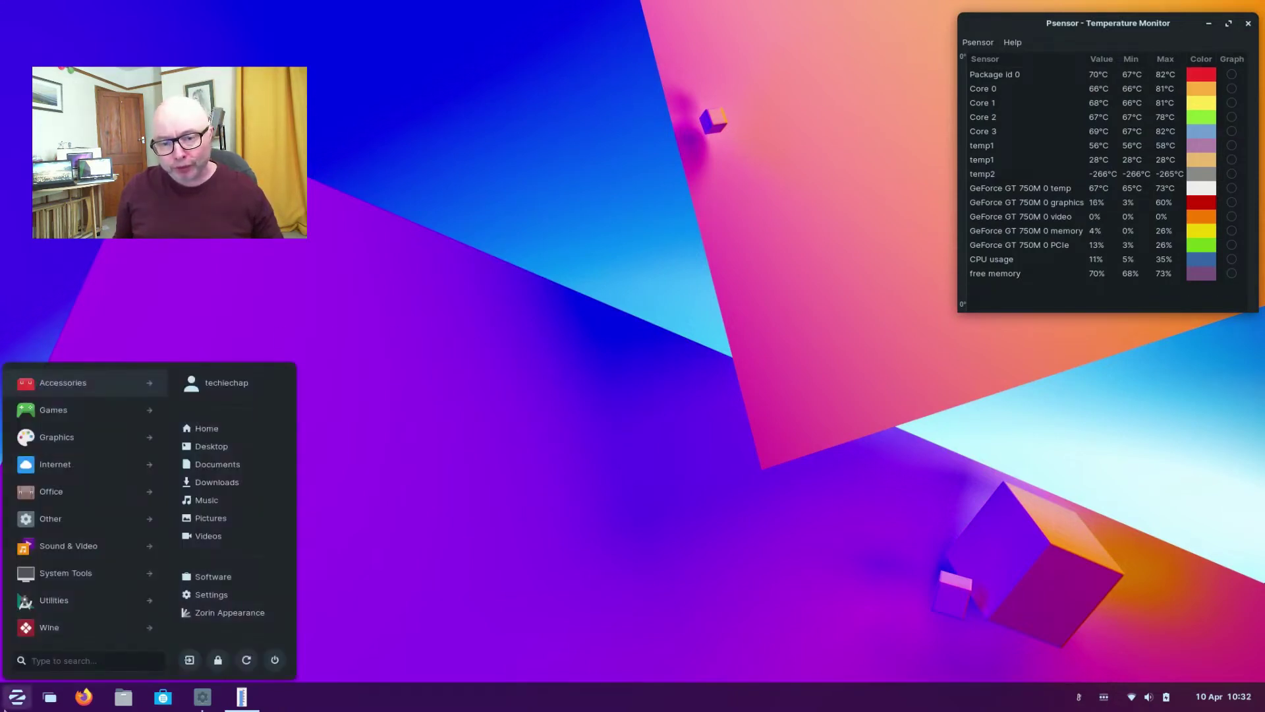
{"action": "left_click", "coordinate": [162, 698]}
{"action": "left_click", "coordinate": [162, 698]}
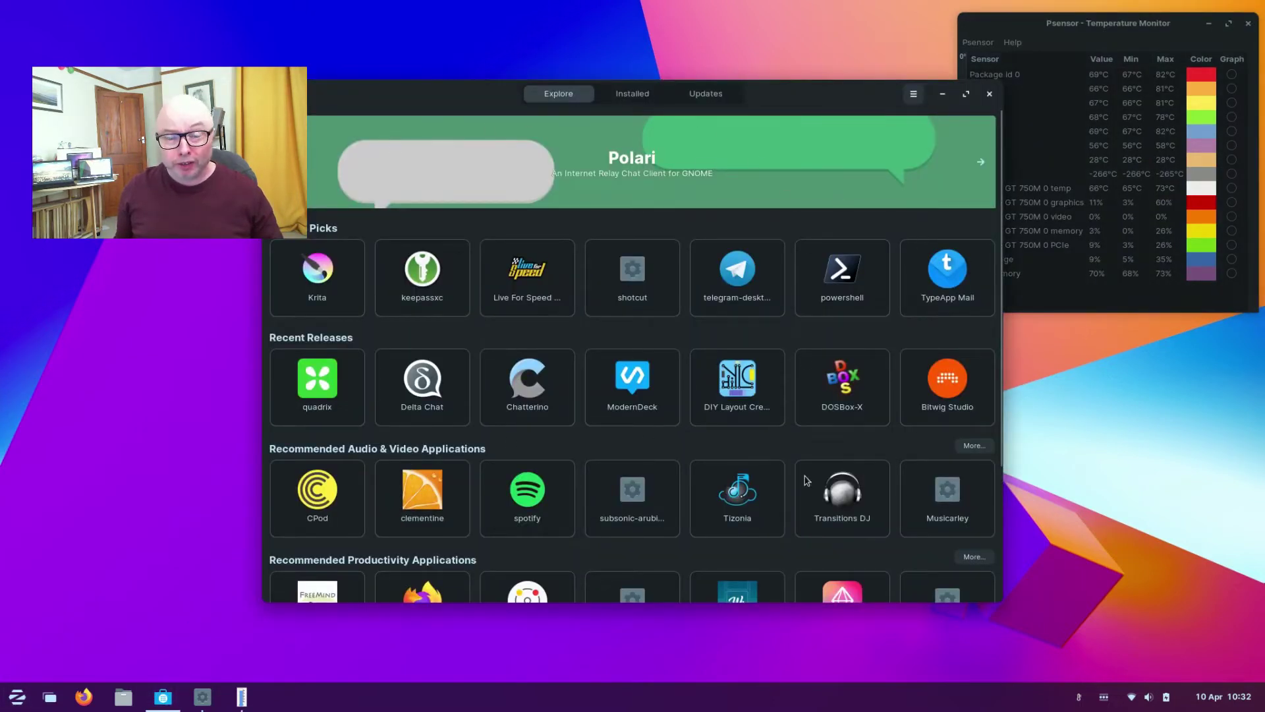
{"action": "scroll", "coordinate": [684, 336], "scroll_direction": "down", "scroll_amount": 5}
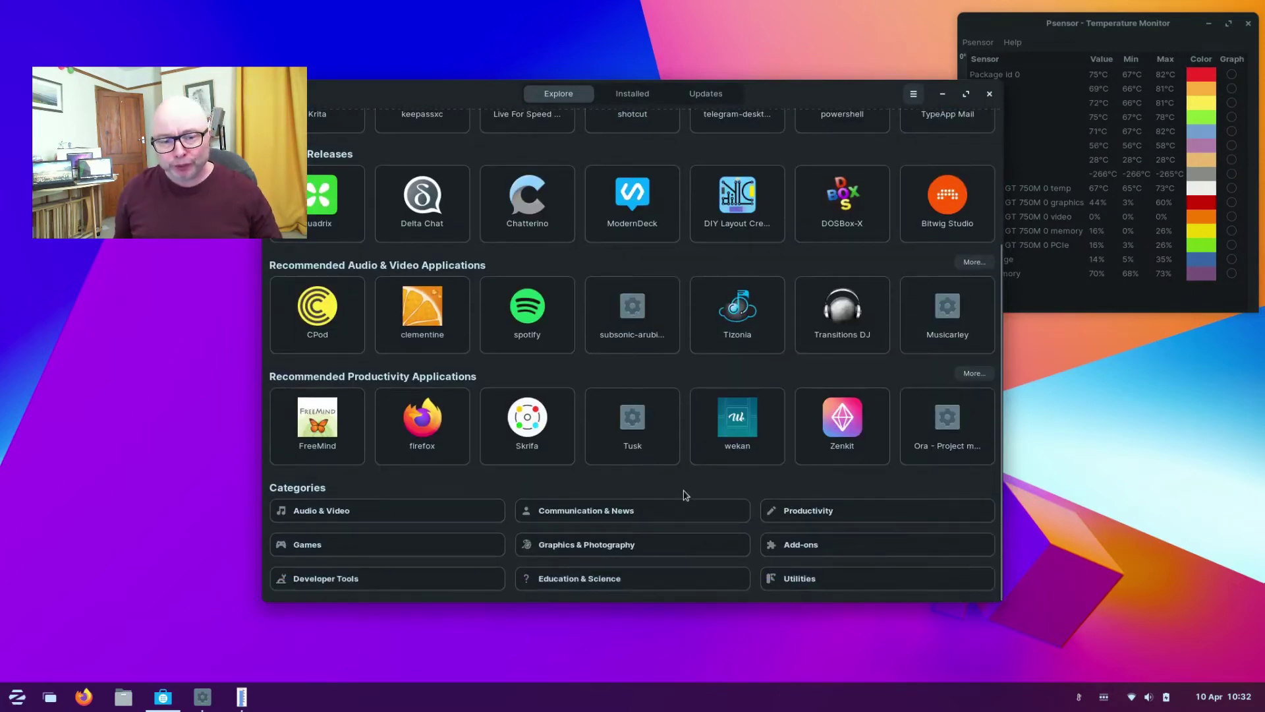
{"action": "scroll", "coordinate": [686, 477], "scroll_direction": "up", "scroll_amount": 5}
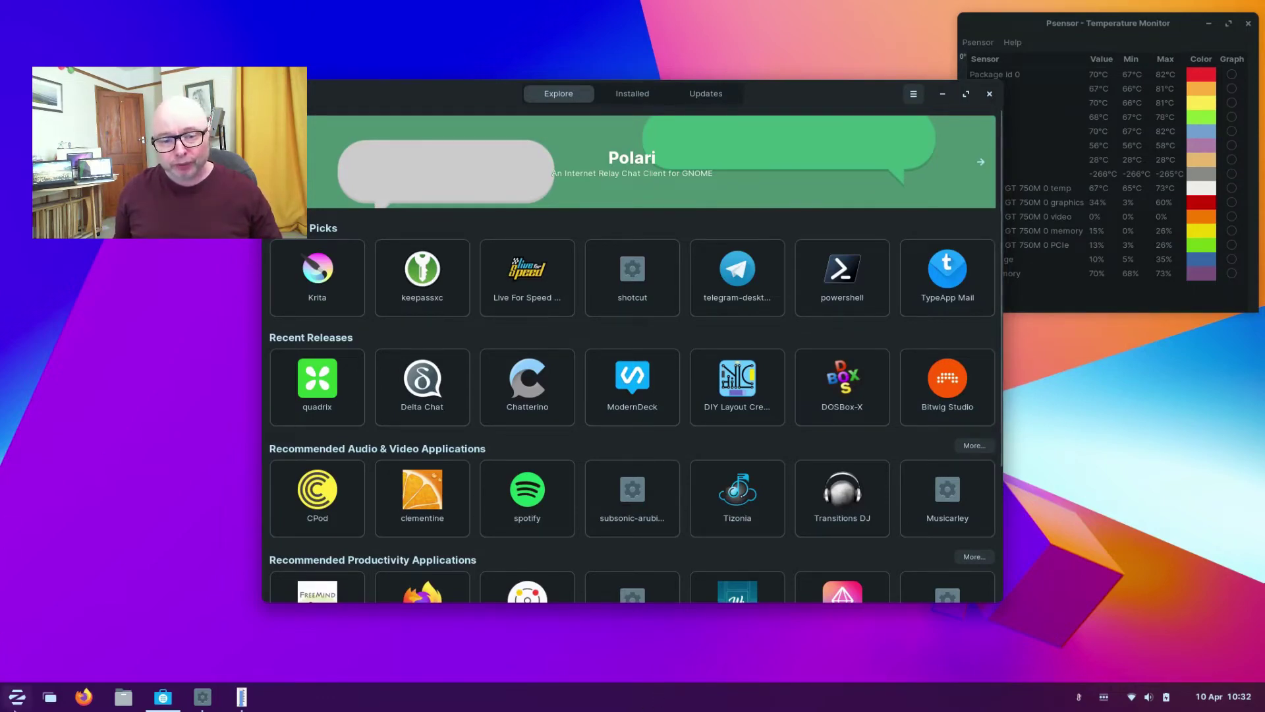
Look through the installed Graphics applications in the Zorin menu and return to the category list
{"action": "left_click", "coordinate": [16, 697]}
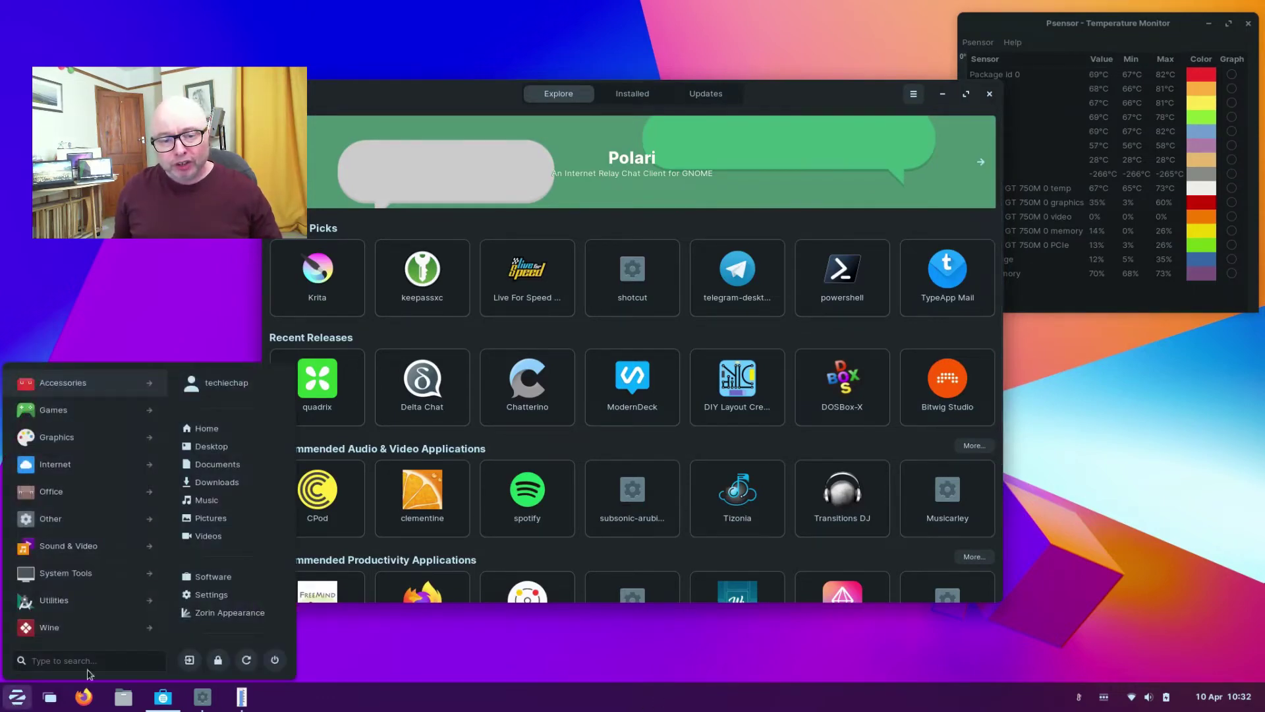
{"action": "left_click", "coordinate": [92, 439]}
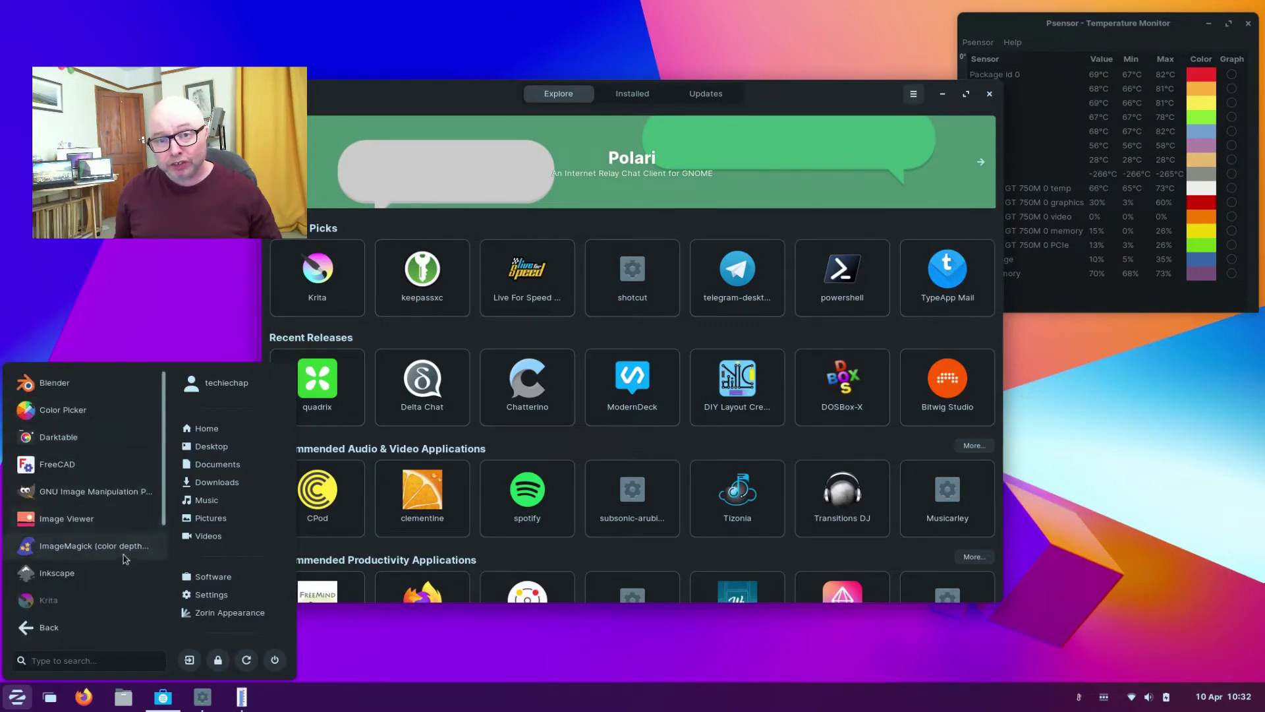
{"action": "scroll", "coordinate": [123, 595], "scroll_direction": "down", "scroll_amount": 2}
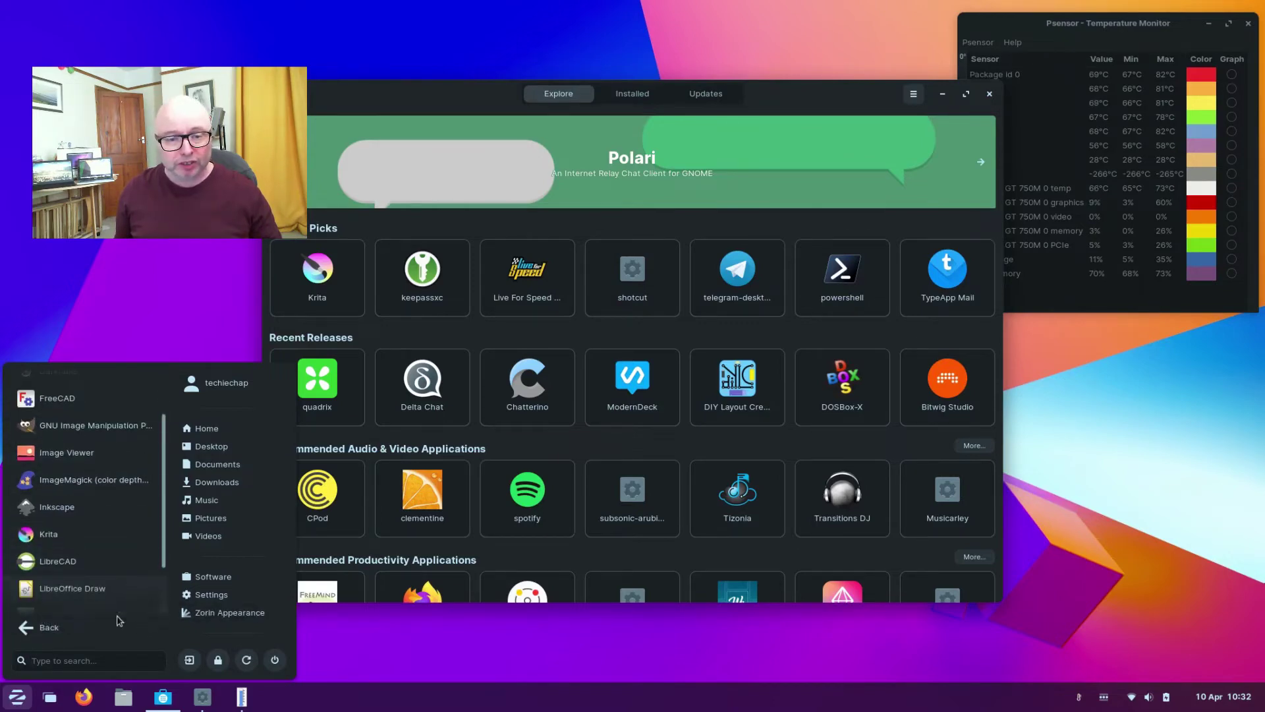
{"action": "scroll", "coordinate": [120, 596], "scroll_direction": "down", "scroll_amount": 2}
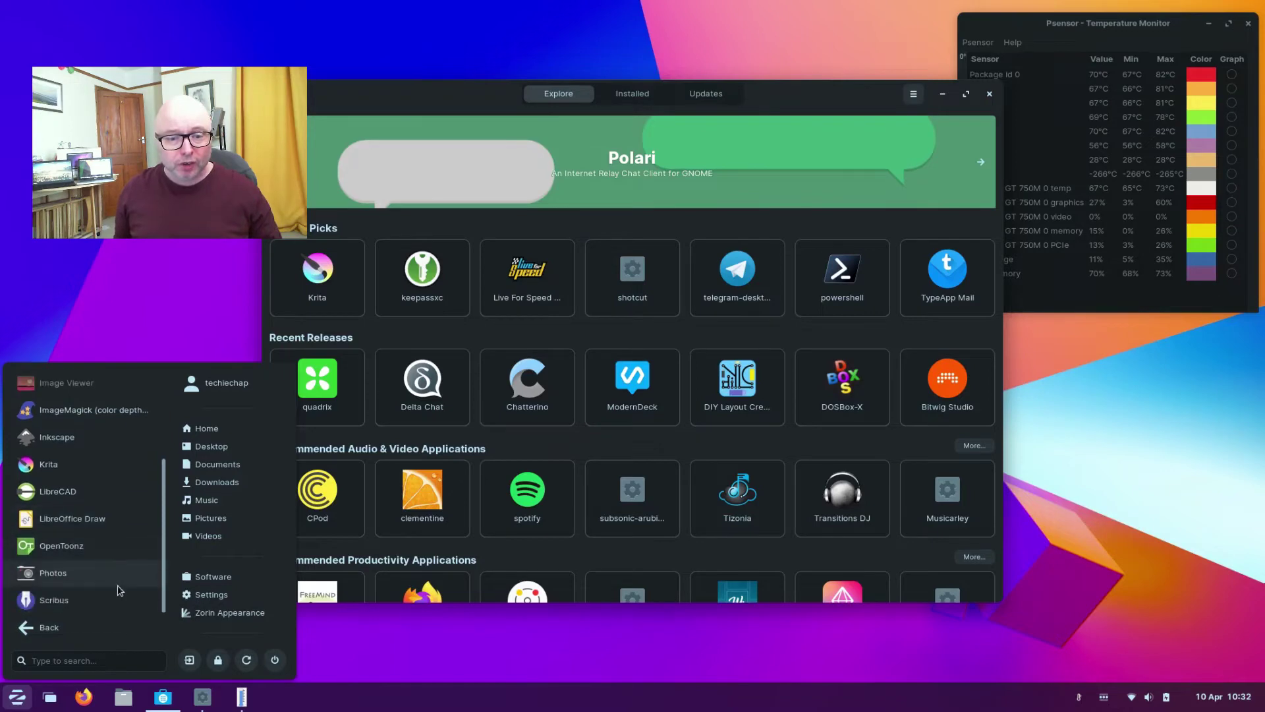
{"action": "left_click", "coordinate": [78, 638]}
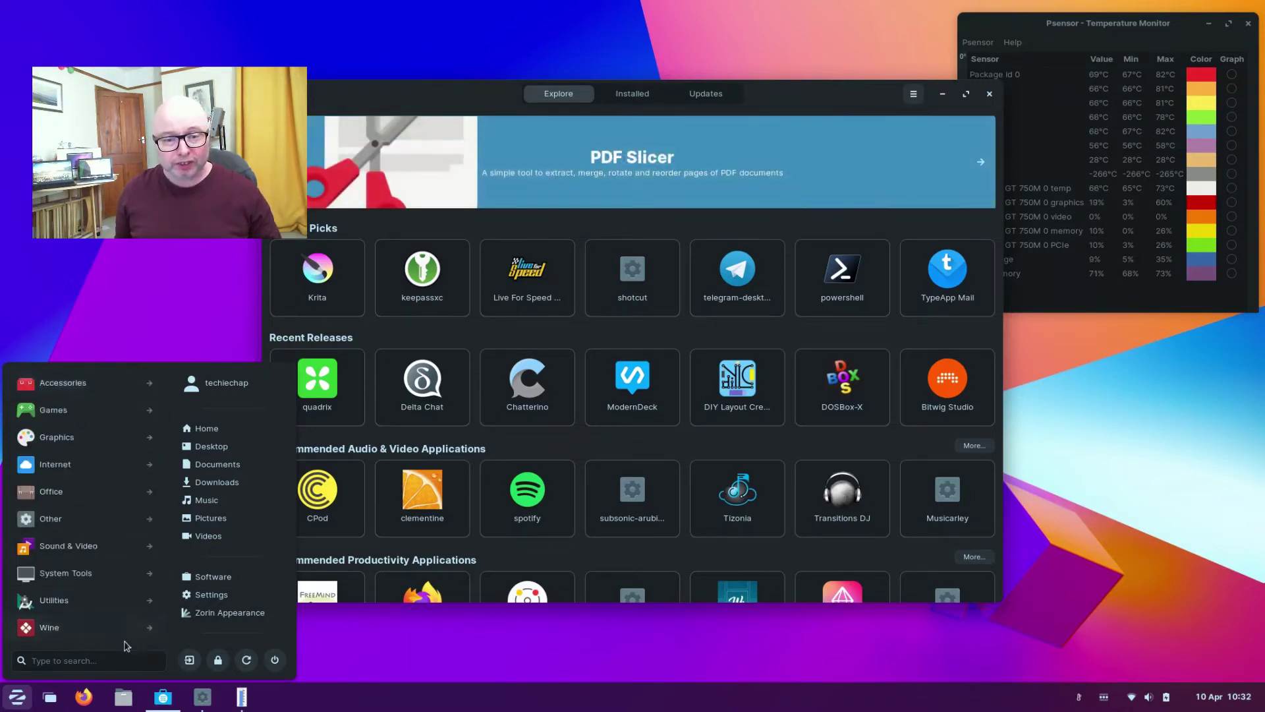
Look through the installed Games and Office applications in the Zorin menu, returning to the category list after each
{"action": "left_click", "coordinate": [106, 412]}
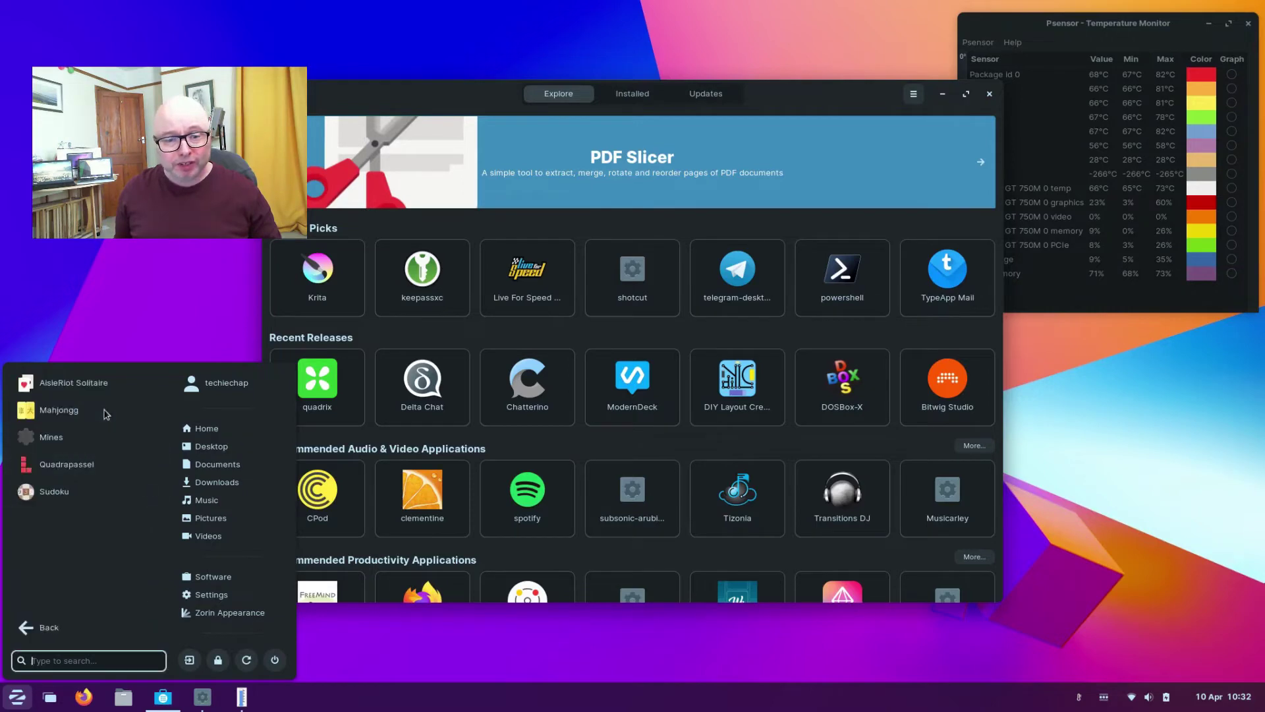
{"action": "left_click", "coordinate": [49, 627]}
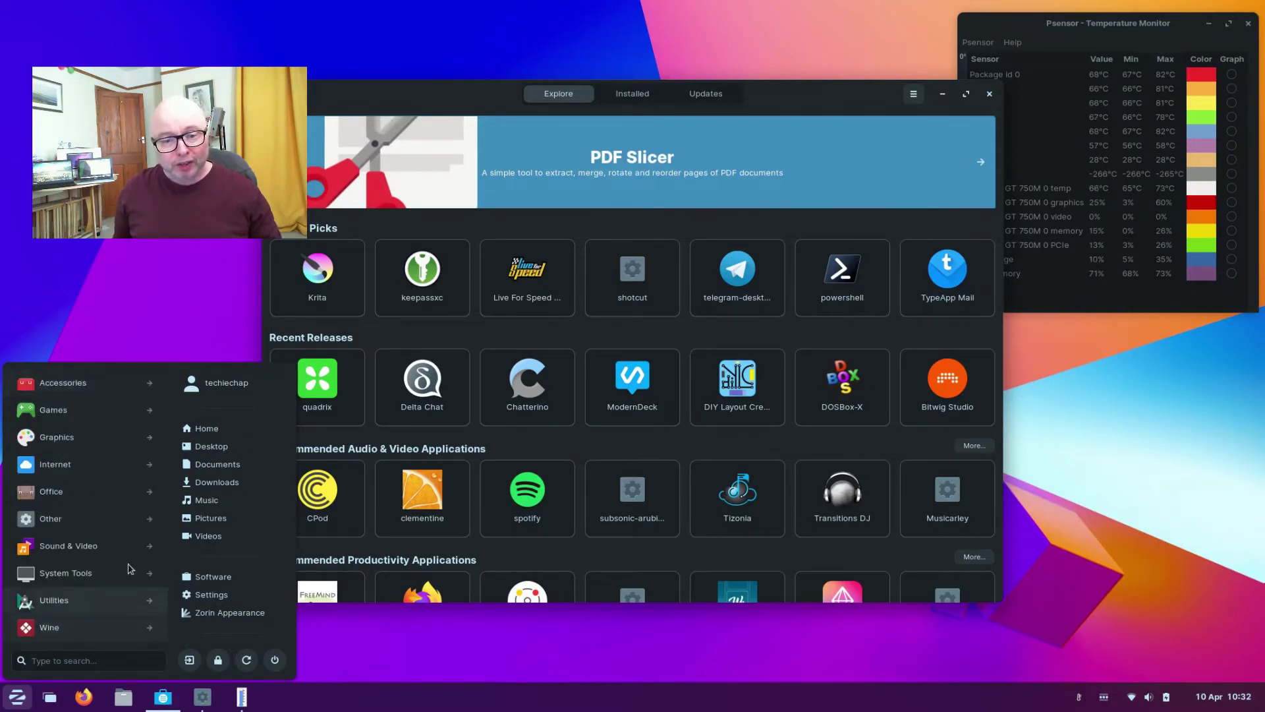
{"action": "left_click", "coordinate": [117, 494]}
{"action": "scroll", "coordinate": [136, 510], "scroll_direction": "down", "scroll_amount": 2}
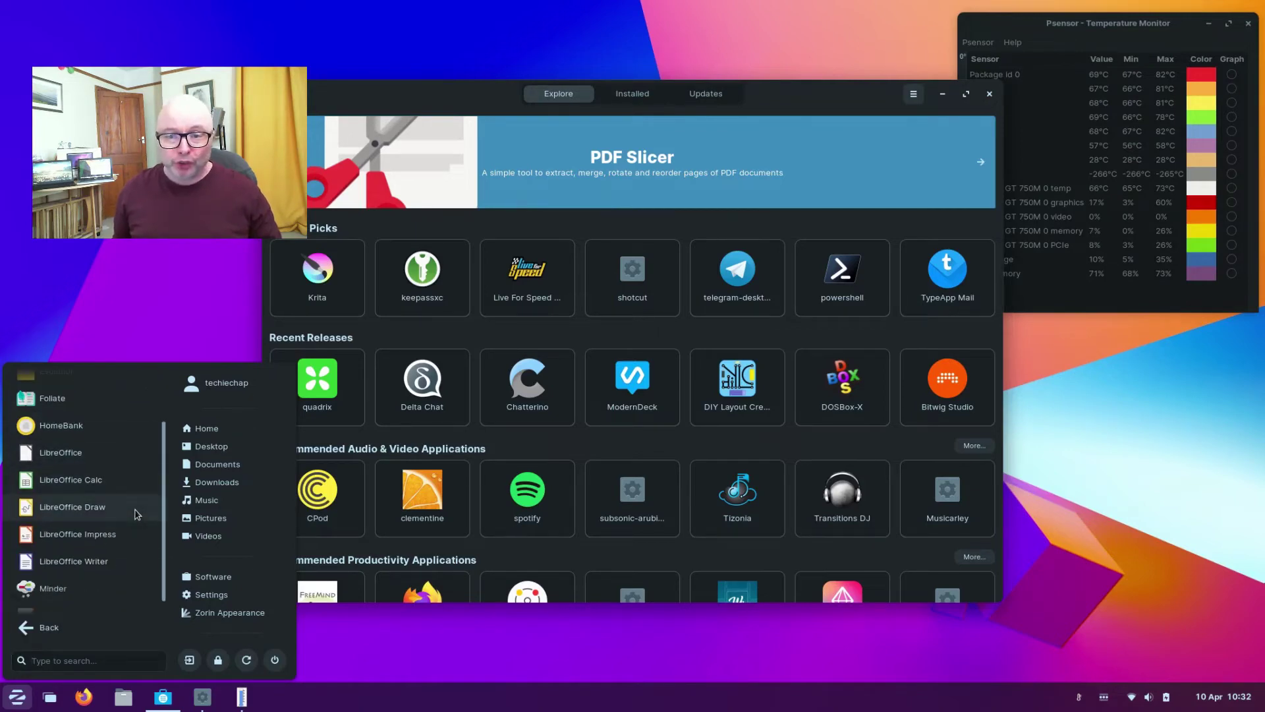
{"action": "scroll", "coordinate": [136, 514], "scroll_direction": "down", "scroll_amount": 1}
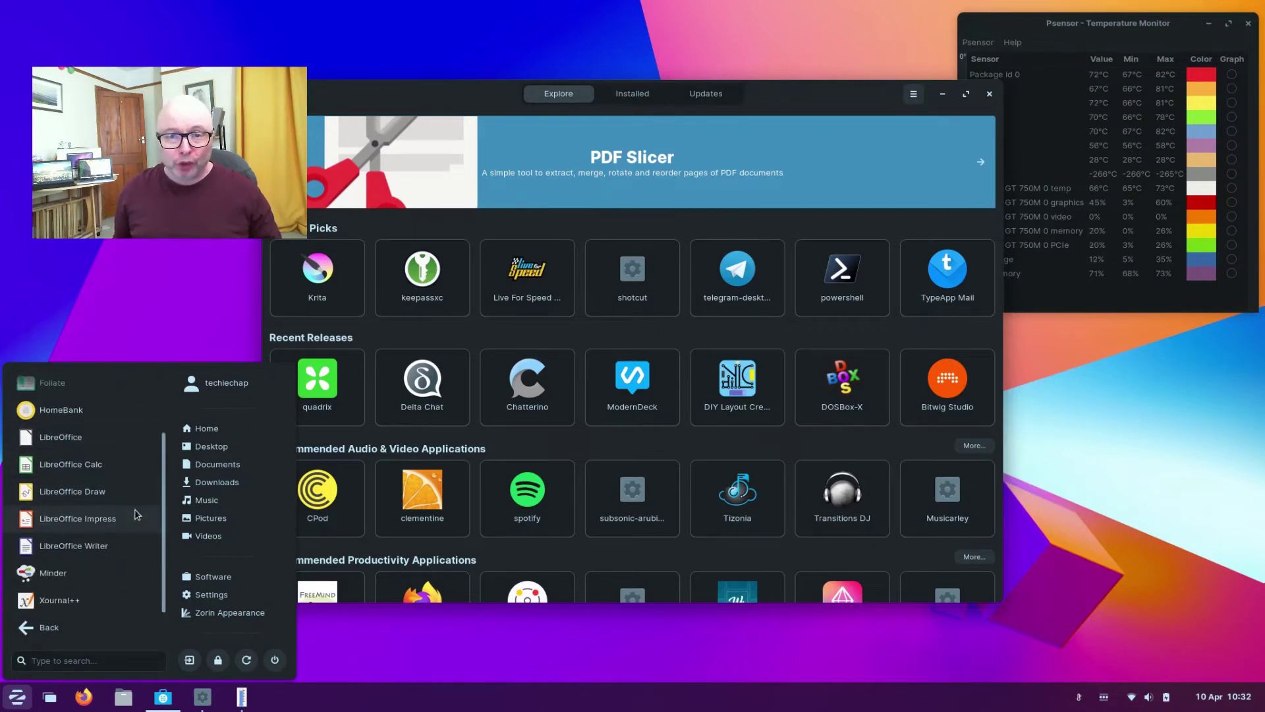
{"action": "left_click", "coordinate": [55, 634]}
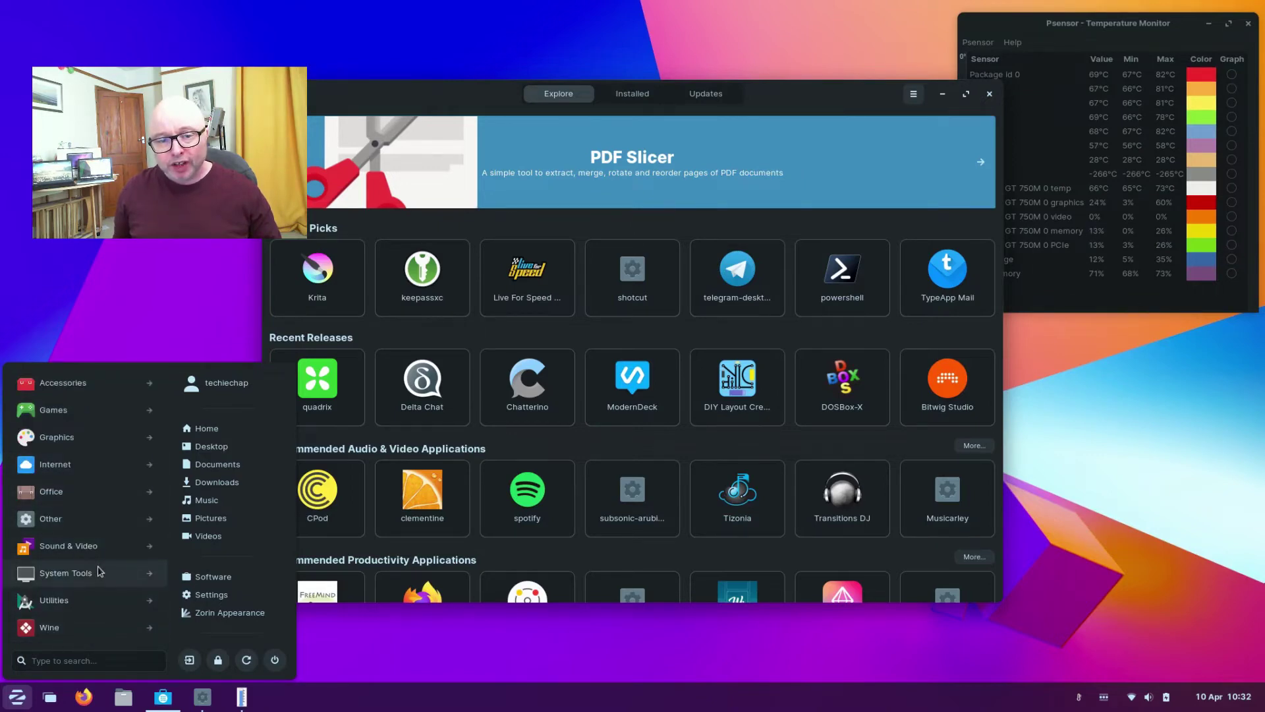
Look through the installed Utilities applications in the Zorin menu down to Terminal, and return to the category list
{"action": "left_click", "coordinate": [109, 598]}
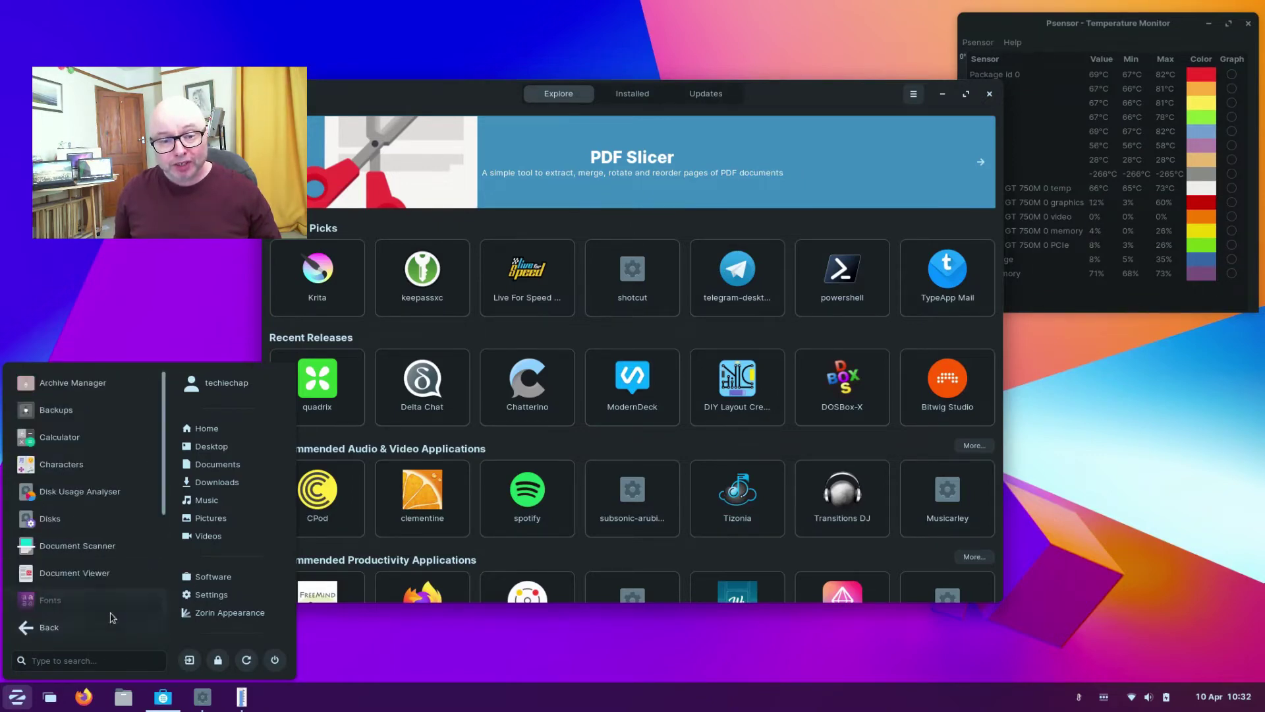
{"action": "scroll", "coordinate": [146, 533], "scroll_direction": "down", "scroll_amount": 3}
{"action": "scroll", "coordinate": [131, 537], "scroll_direction": "down", "scroll_amount": 2}
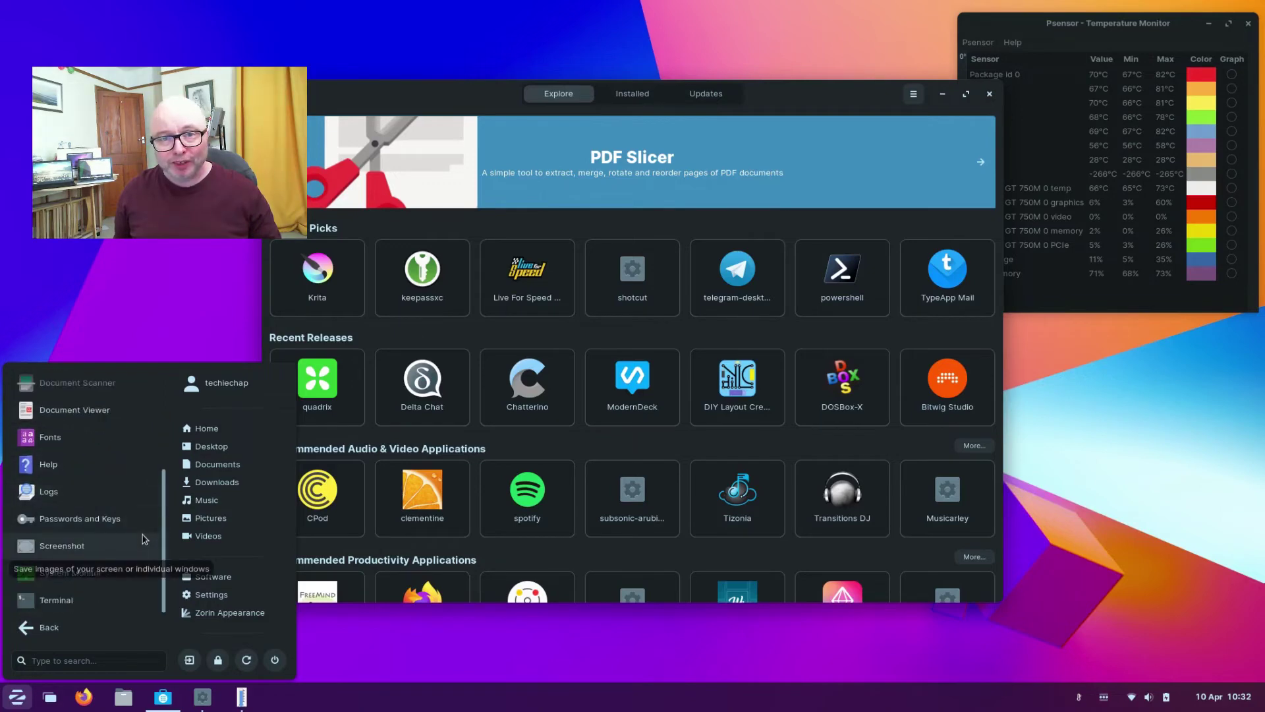
{"action": "left_click", "coordinate": [76, 629]}
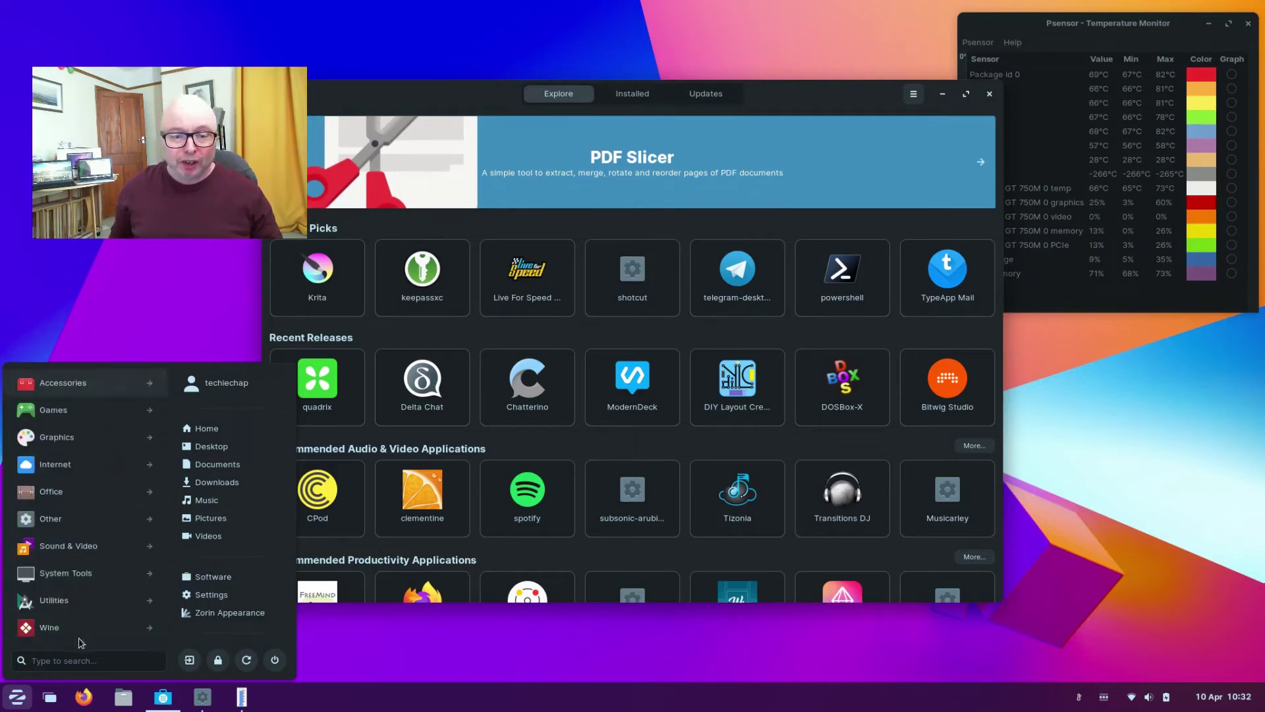
Look through the installed Sound & Video applications in the Zorin menu, return to the category list and close the menu
{"action": "left_click", "coordinate": [106, 547]}
{"action": "scroll", "coordinate": [121, 514], "scroll_direction": "down", "scroll_amount": 1}
{"action": "scroll", "coordinate": [118, 521], "scroll_direction": "down", "scroll_amount": 3}
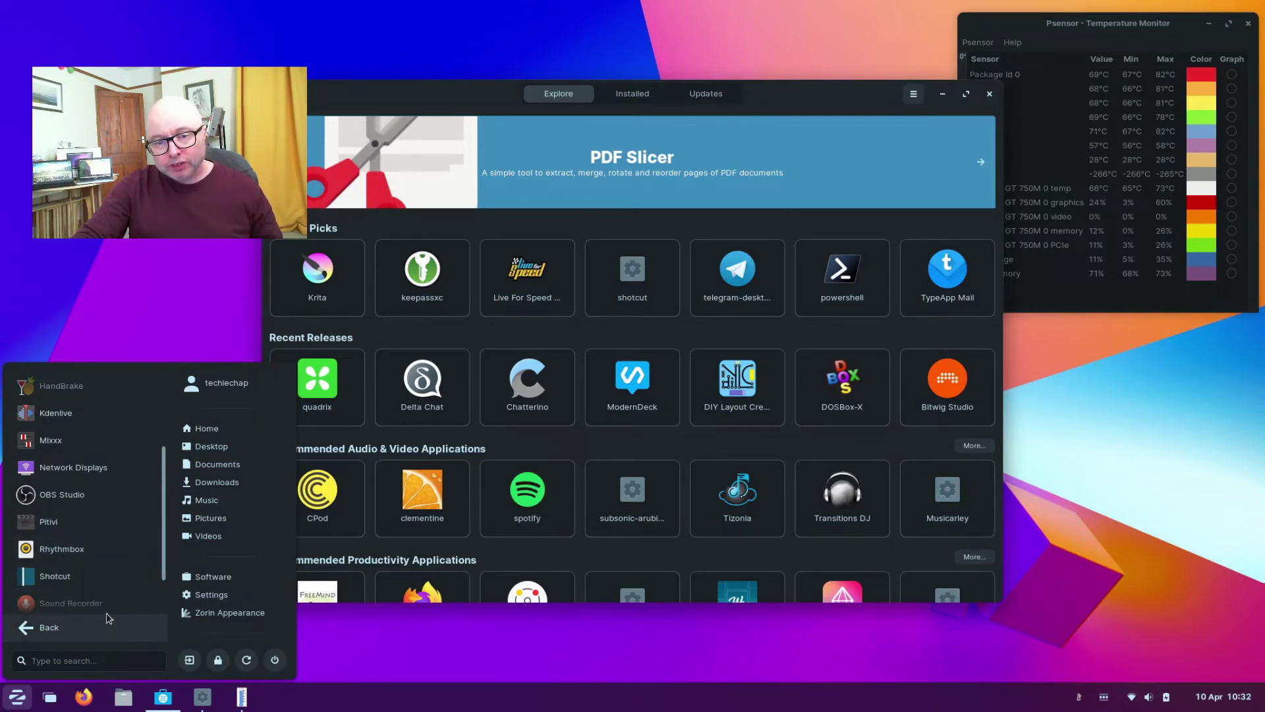
{"action": "scroll", "coordinate": [107, 619], "scroll_direction": "down", "scroll_amount": 2}
{"action": "left_click", "coordinate": [74, 627]}
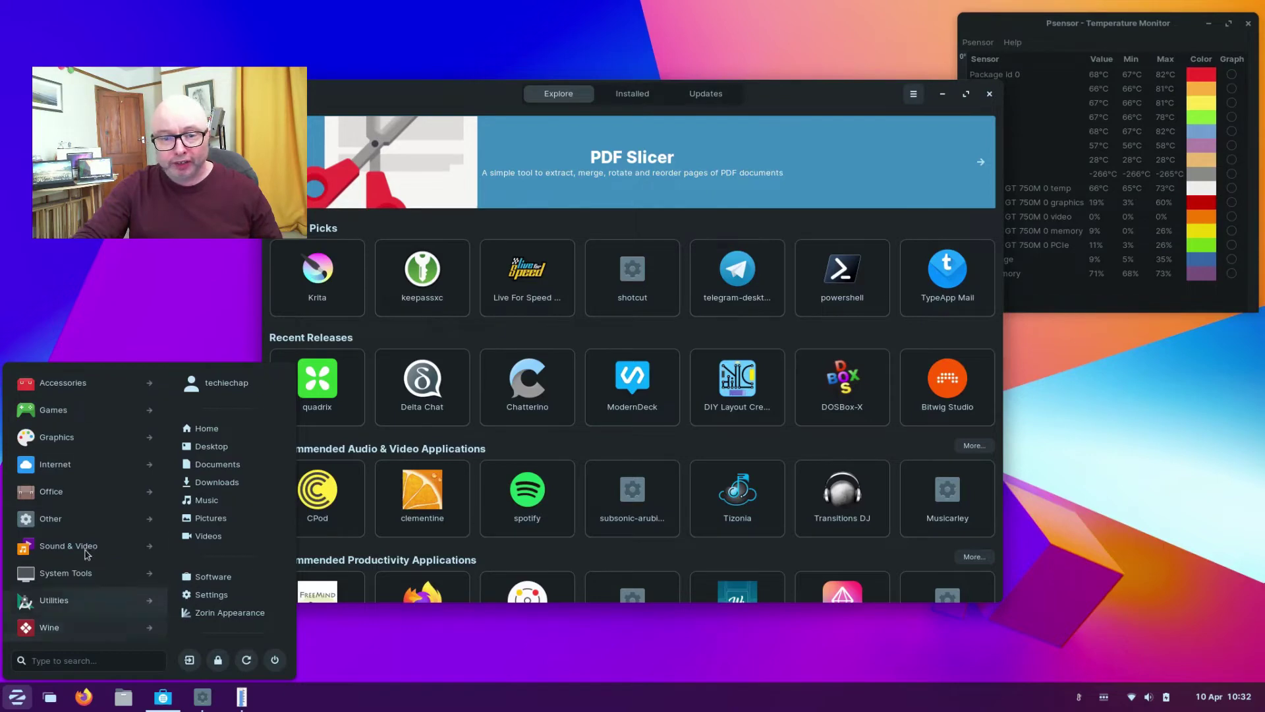
{"action": "left_click", "coordinate": [17, 695]}
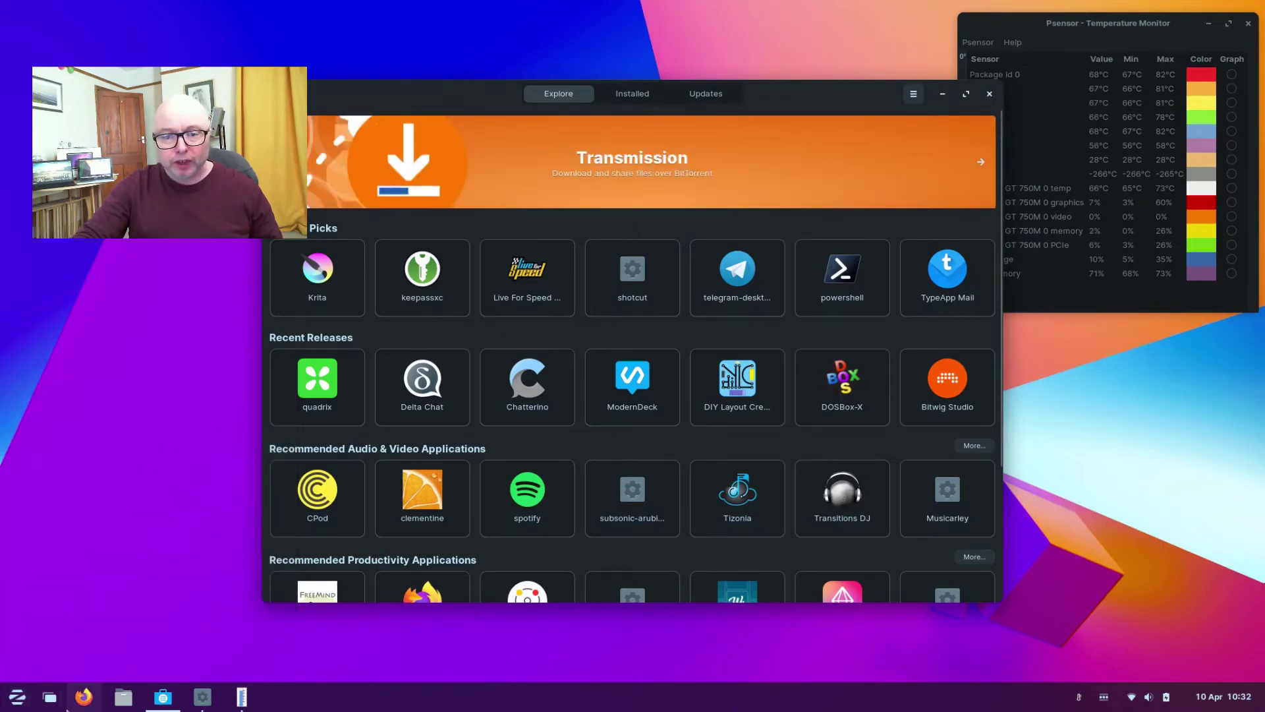
Switch to Firefox and run a web search for putty
{"action": "left_click", "coordinate": [83, 697]}
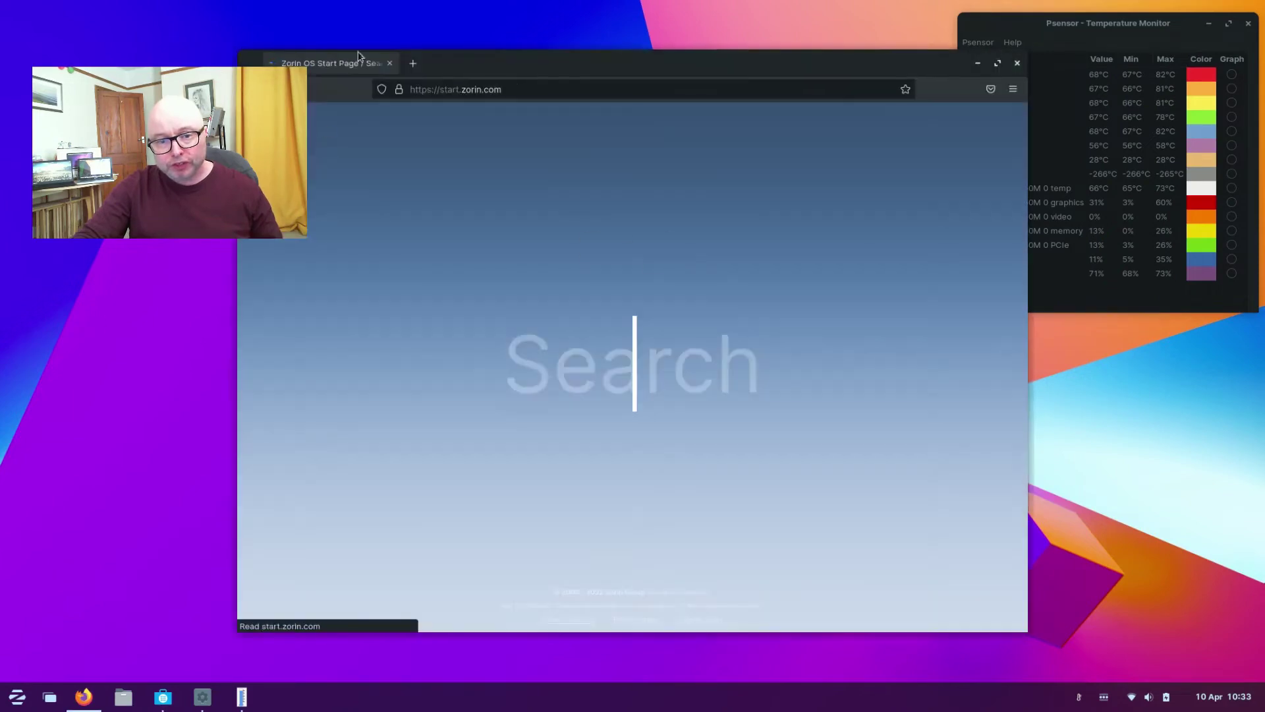
{"action": "left_click", "coordinate": [509, 96]}
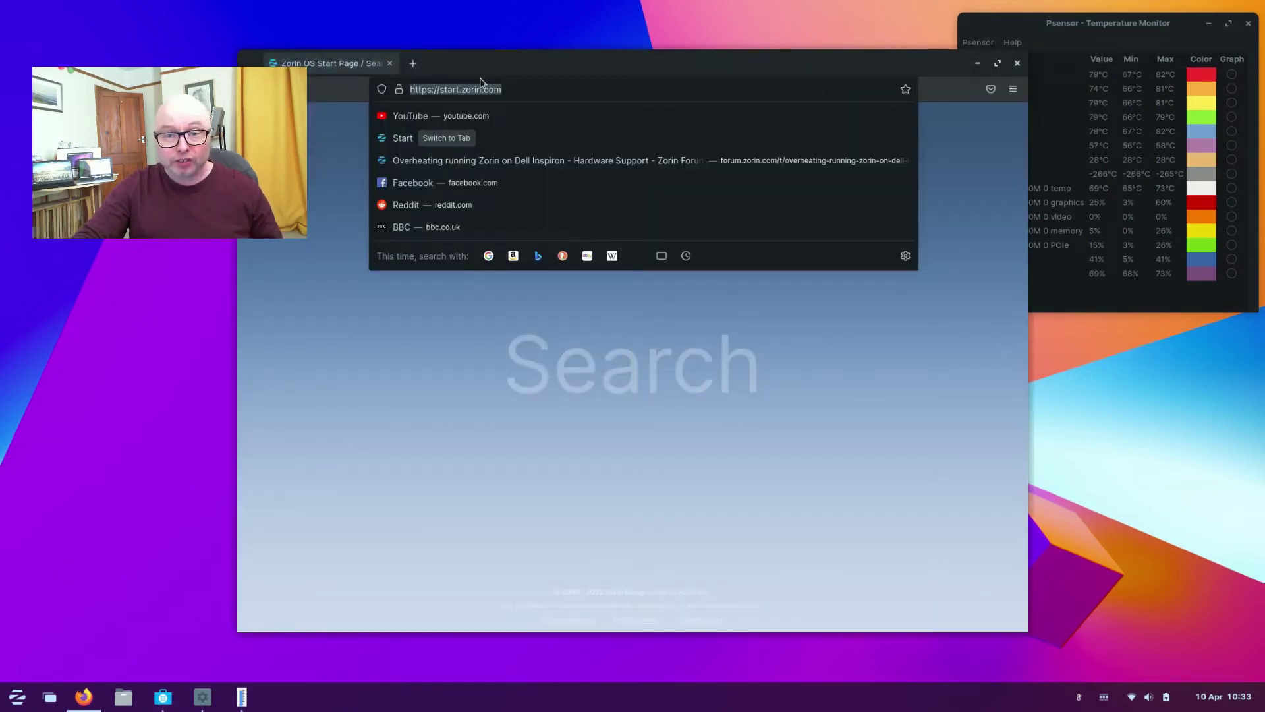
{"action": "type", "text": "an"}
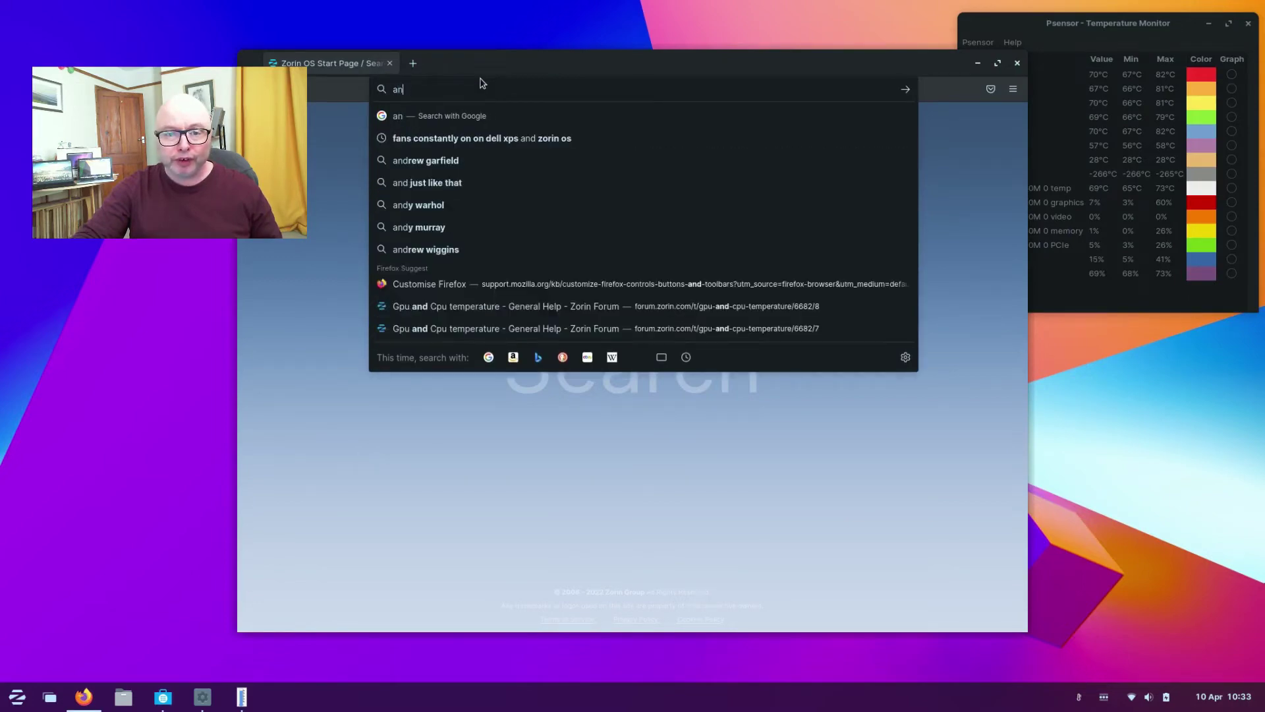
{"action": "key", "text": "BackSpace"}
{"action": "key", "text": "BackSpace"}
{"action": "type", "text": "putty"}
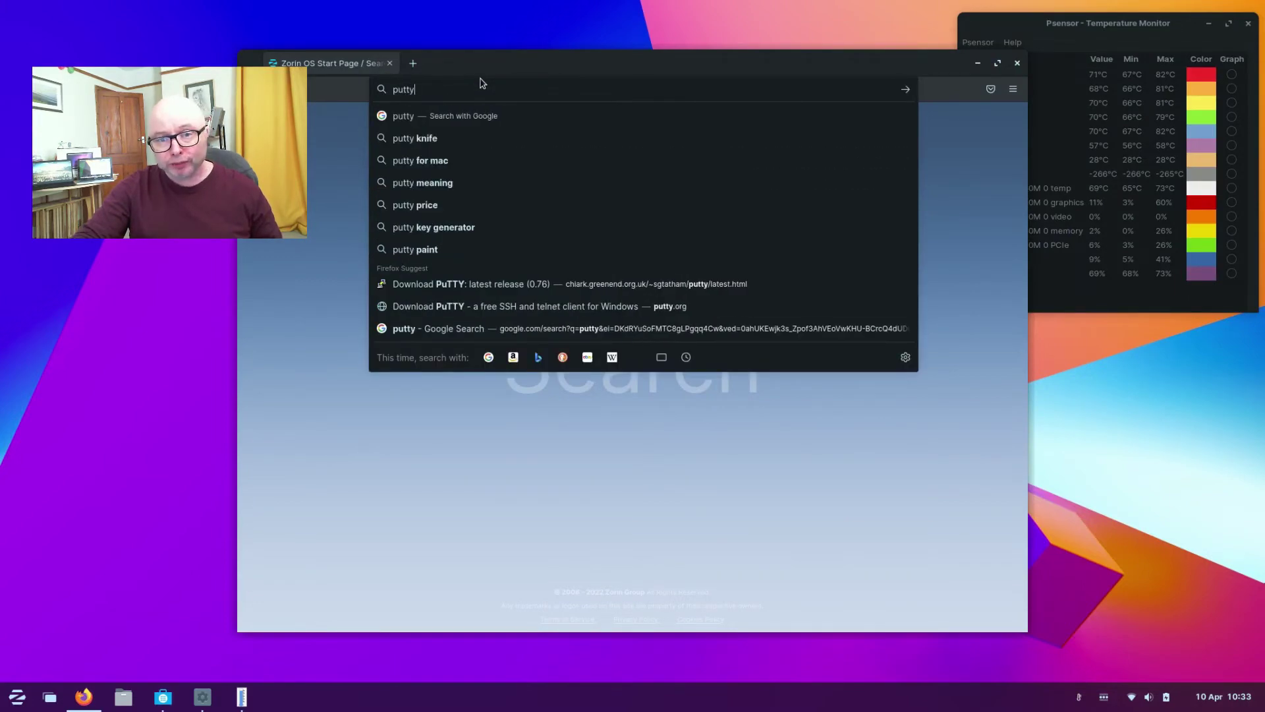
{"action": "key", "text": "Return"}
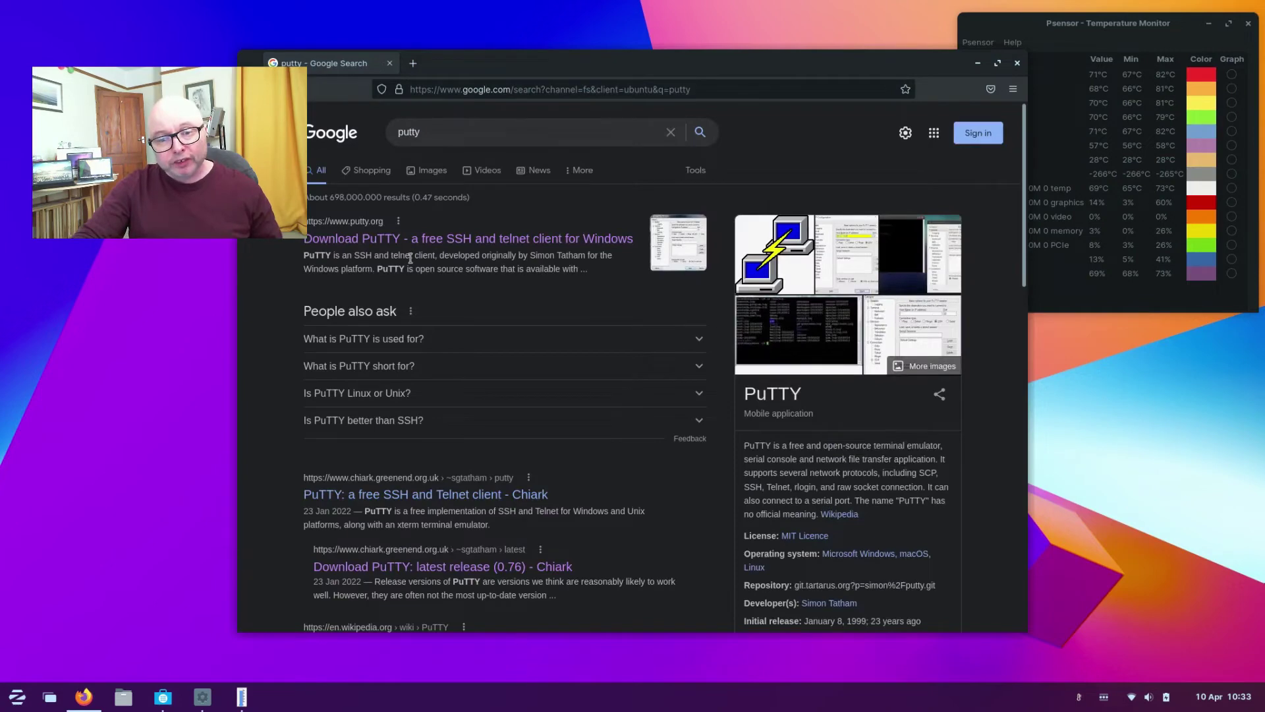
Download the 64-bit x86 Windows installer putty-64bit-0.76-installer.msi through the putty.org search result, and show the file in its folder
{"action": "left_click", "coordinate": [380, 239]}
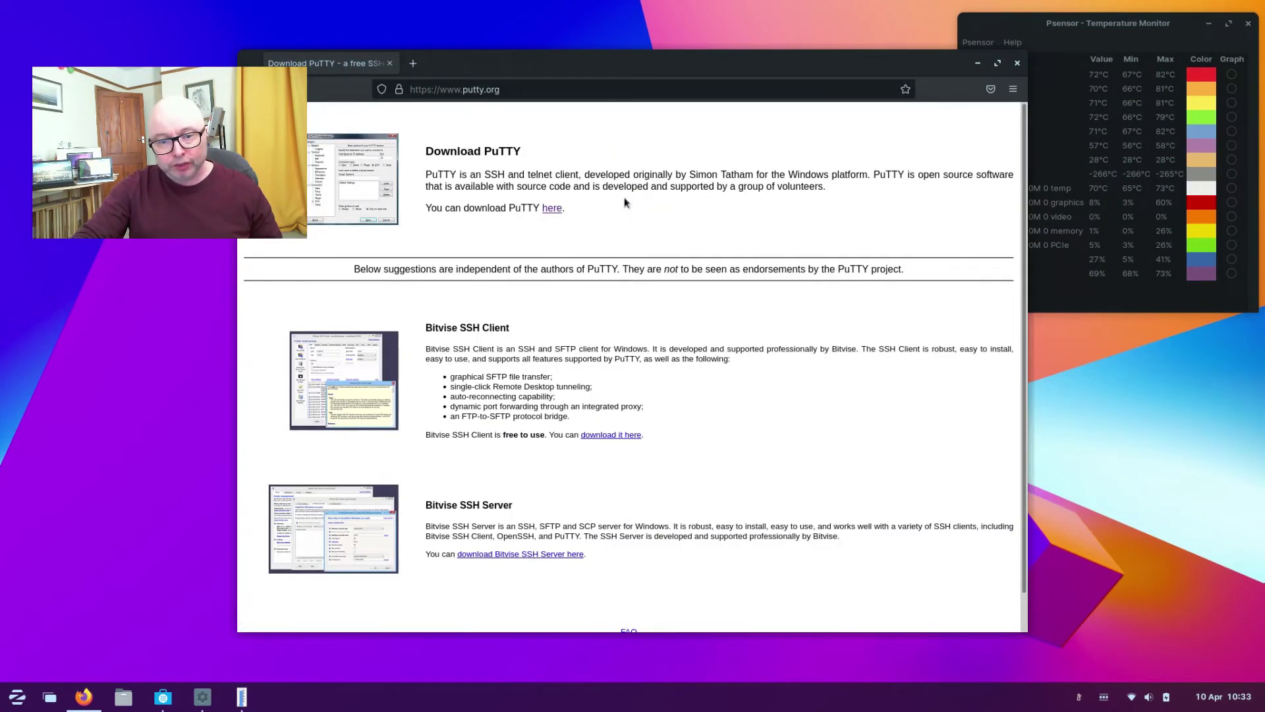
{"action": "left_click", "coordinate": [551, 211]}
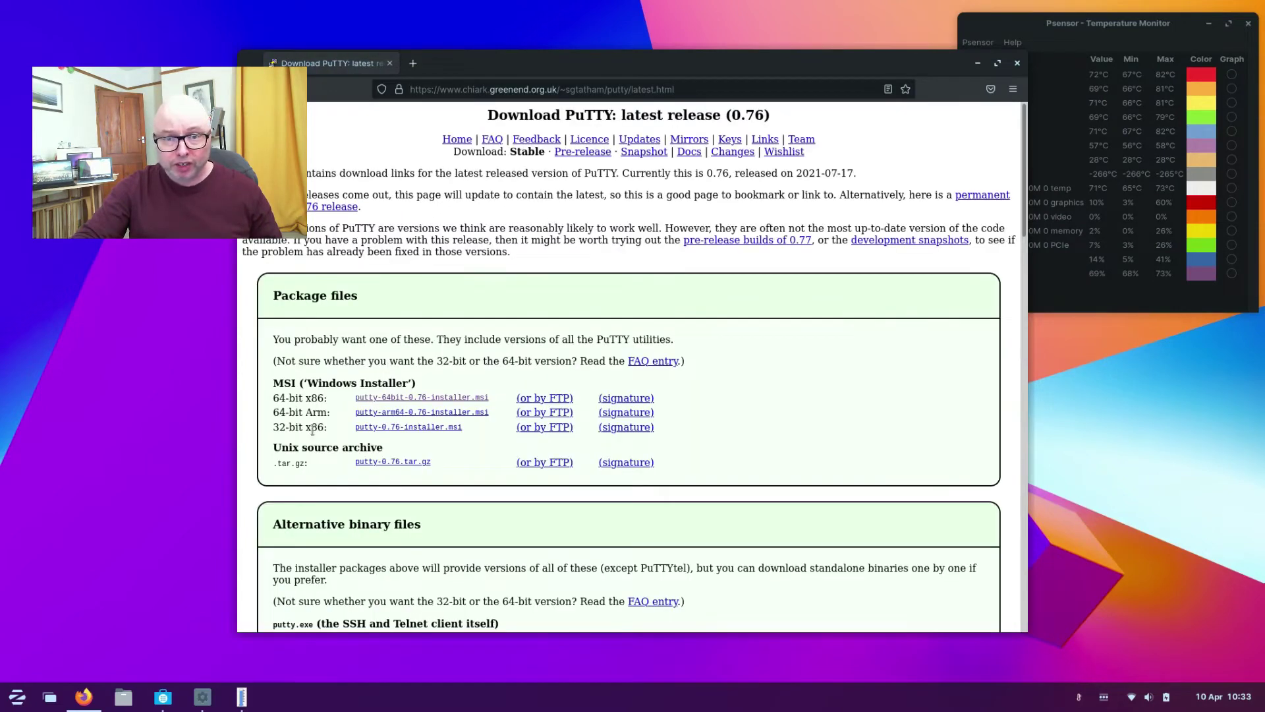
{"action": "left_click", "coordinate": [453, 398]}
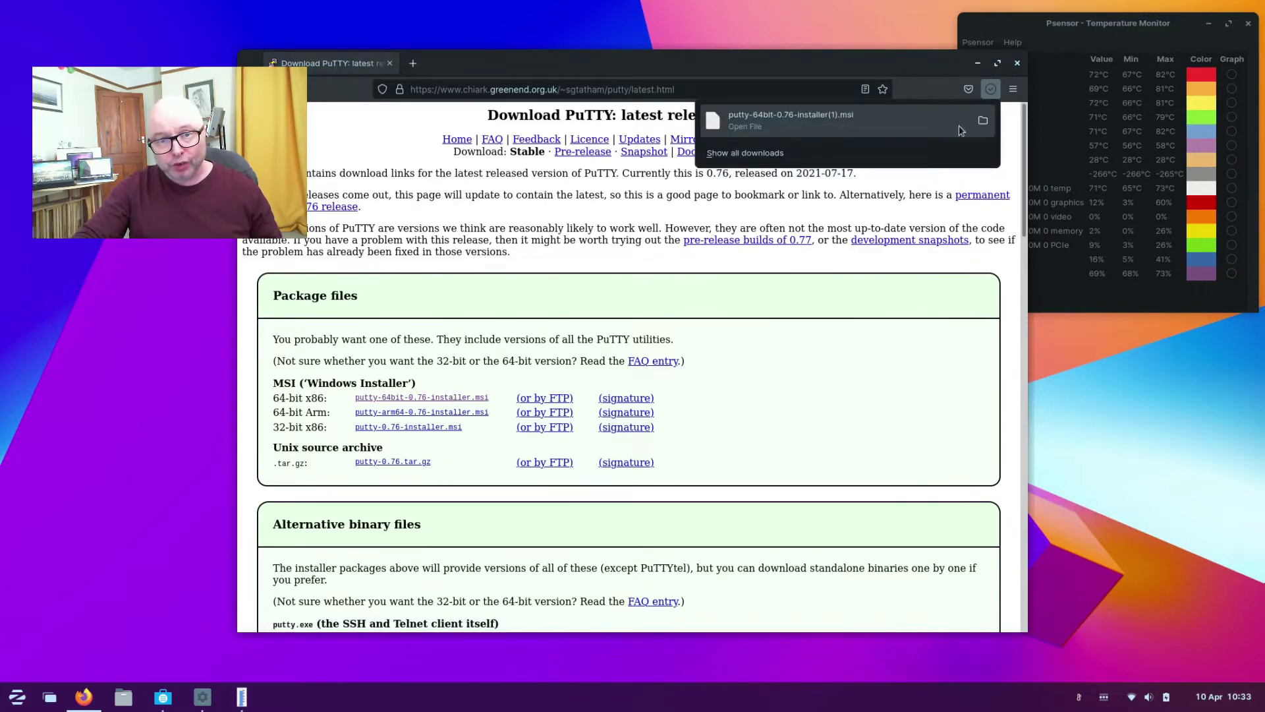
{"action": "left_click", "coordinate": [982, 120]}
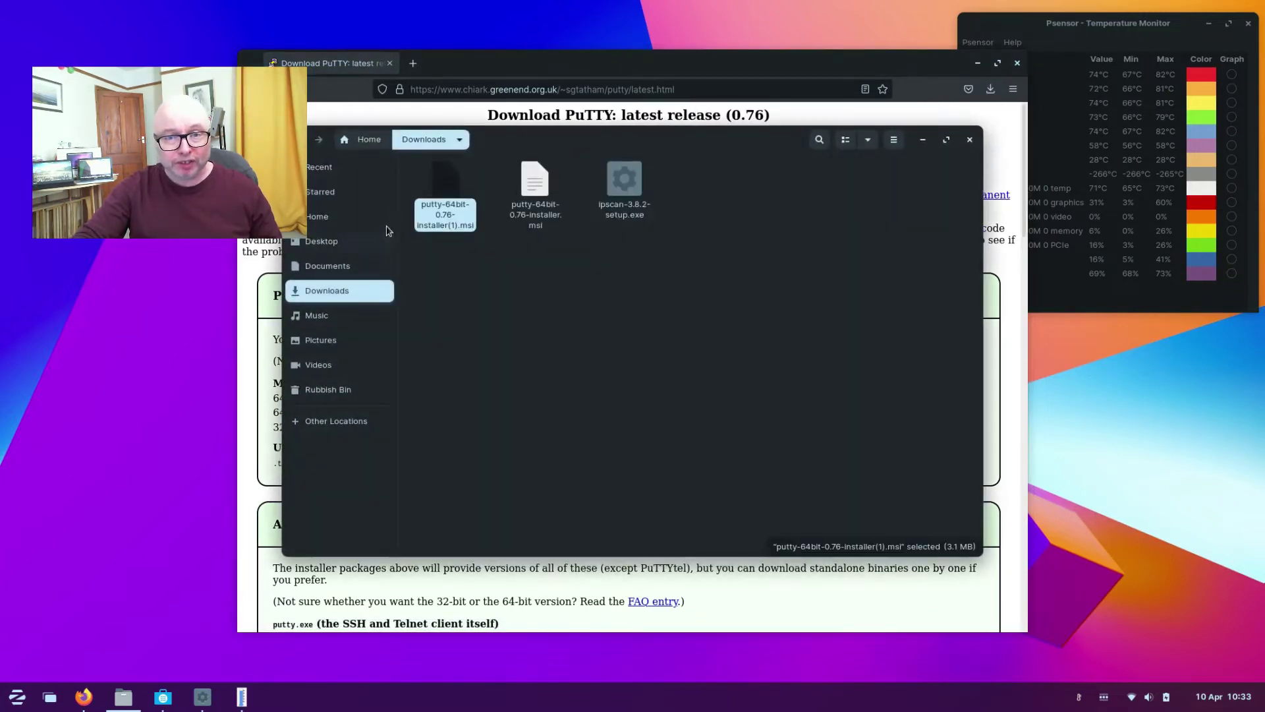
Run the downloaded PuTTY installer despite its unknown source, proceed to the change, repair or remove options, and cancel the setup
{"action": "double_click", "coordinate": [441, 186]}
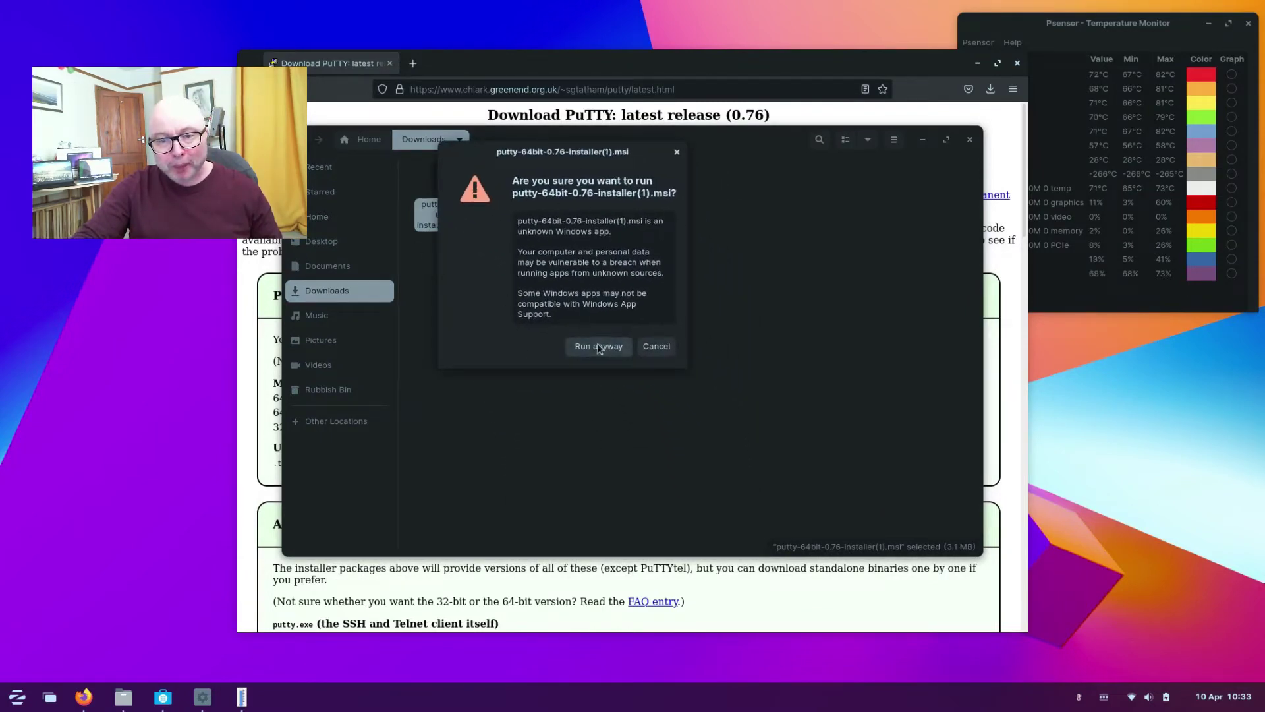
{"action": "left_click", "coordinate": [598, 347]}
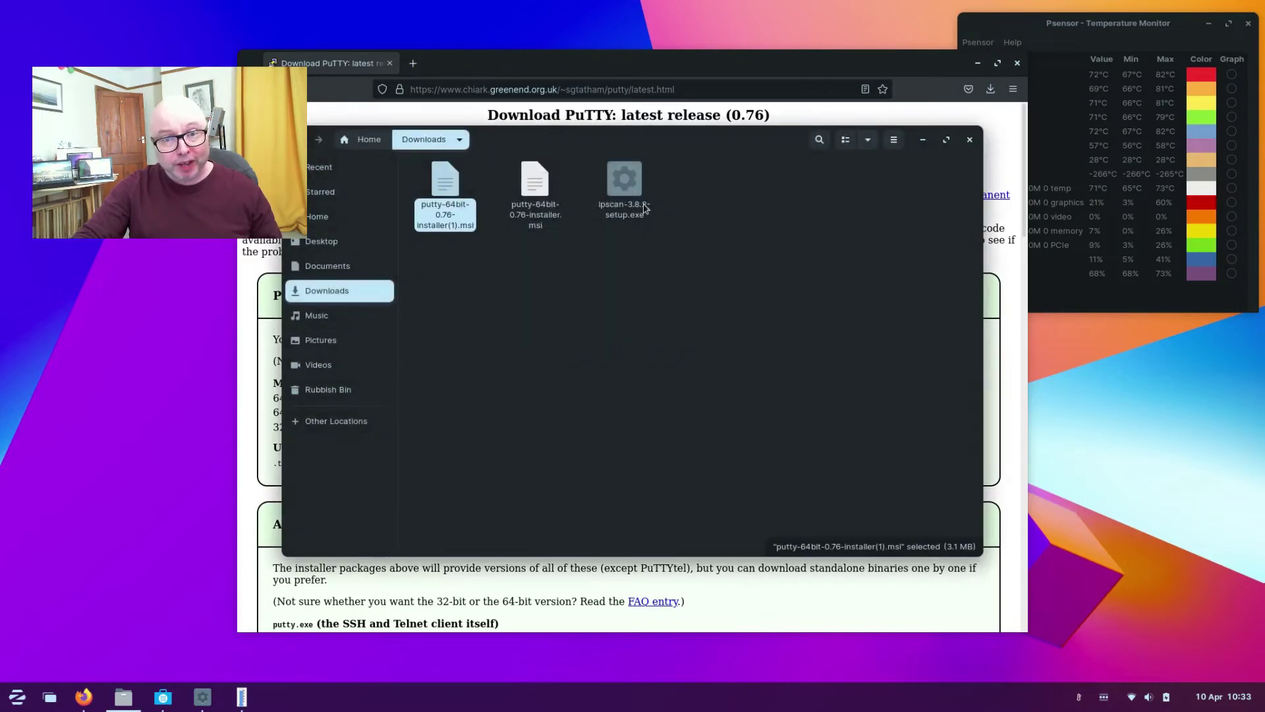
{"action": "left_click", "coordinate": [925, 141]}
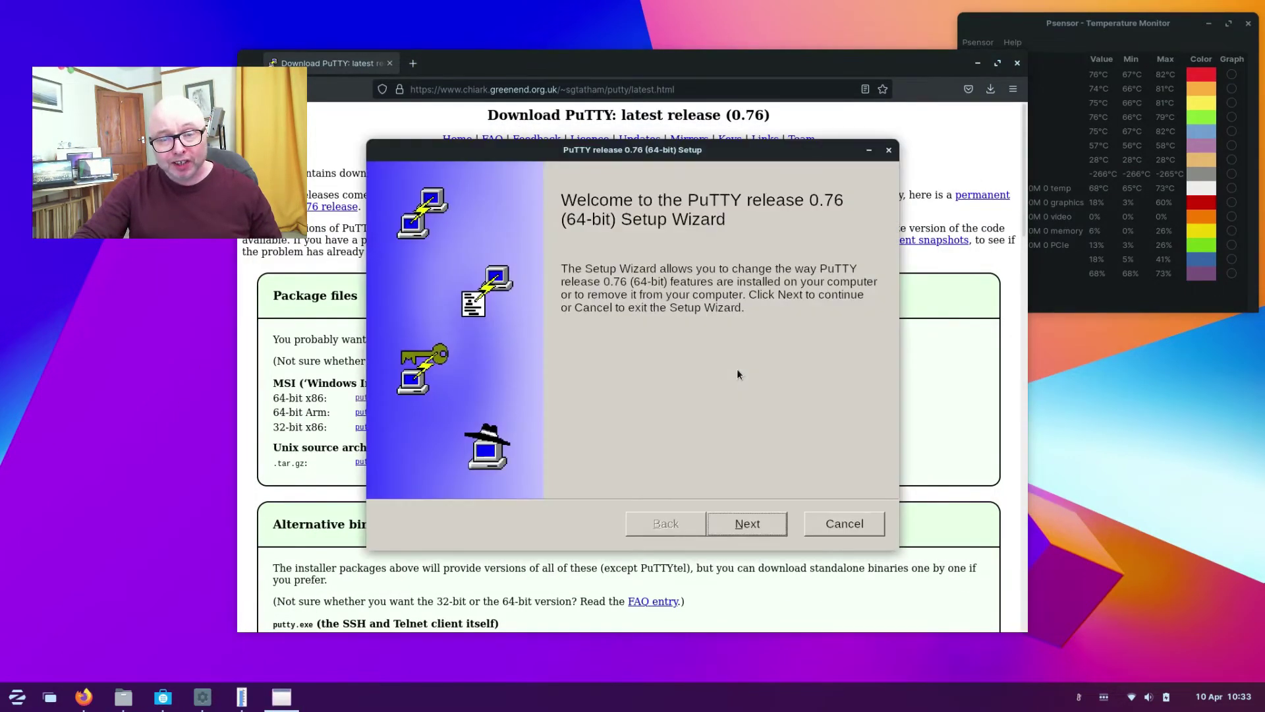
{"action": "left_click", "coordinate": [756, 527]}
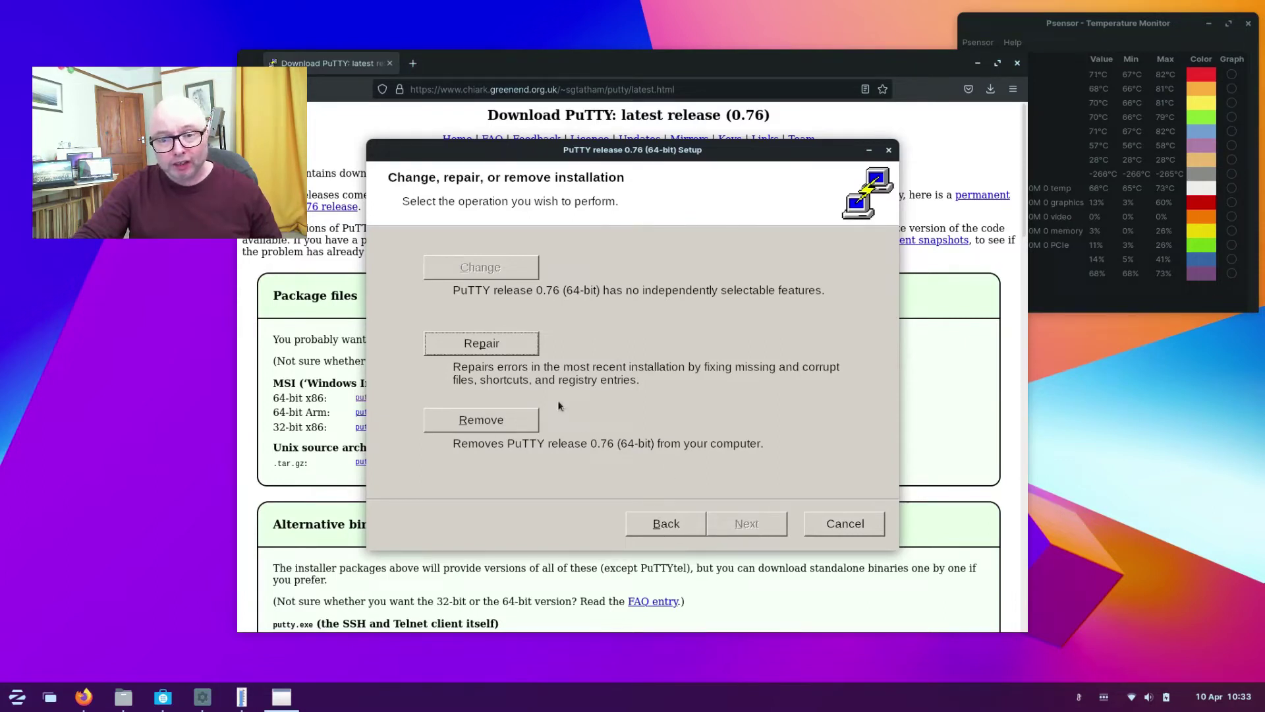
{"action": "left_click", "coordinate": [835, 527]}
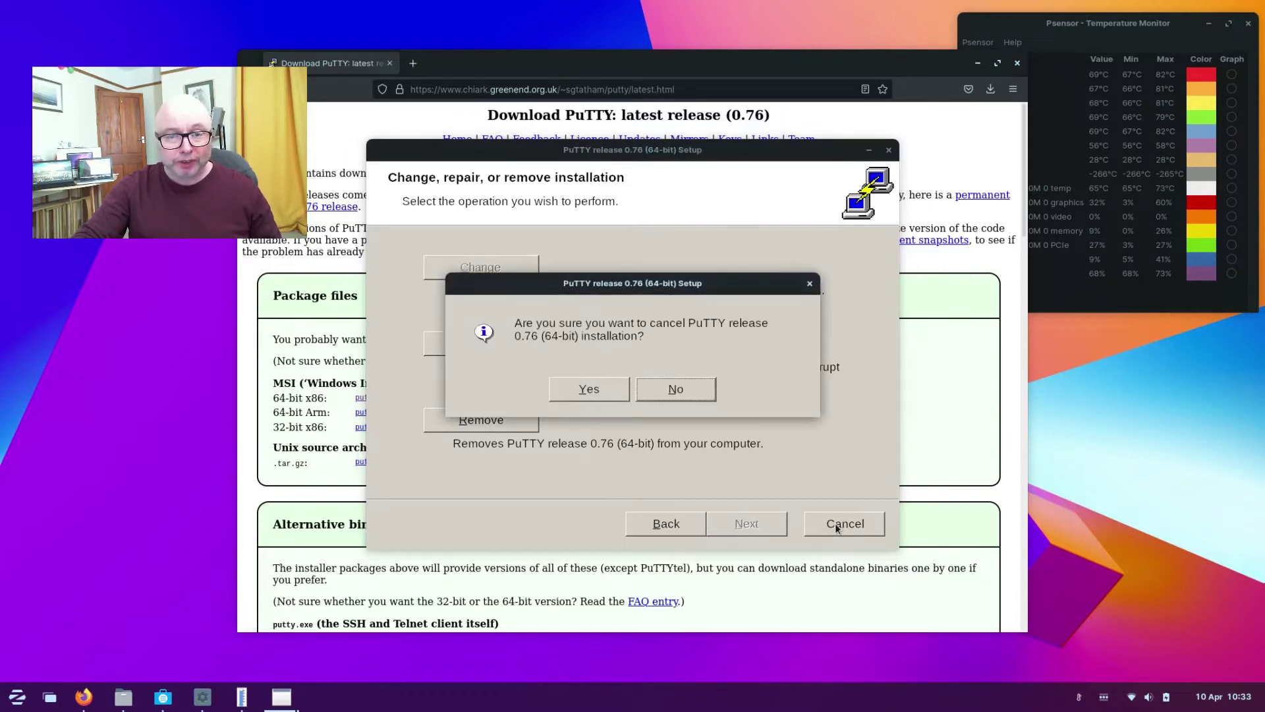
{"action": "left_click", "coordinate": [608, 390]}
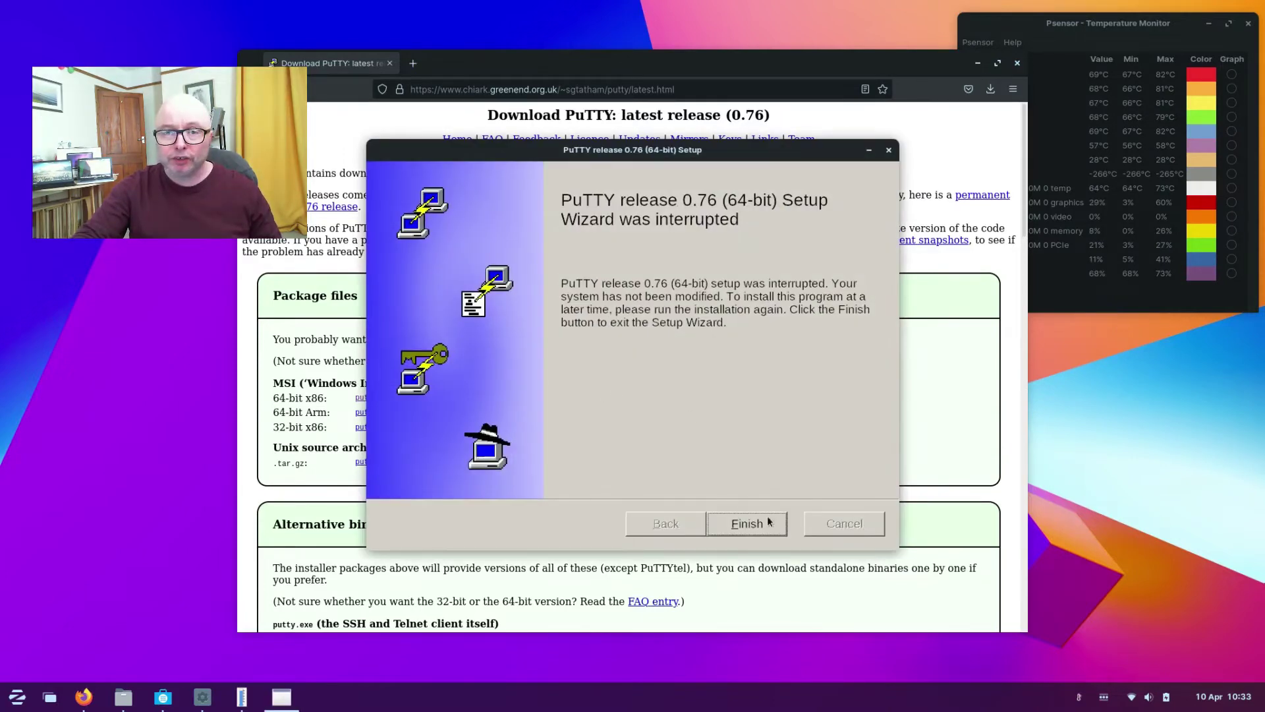
{"action": "left_click", "coordinate": [769, 523]}
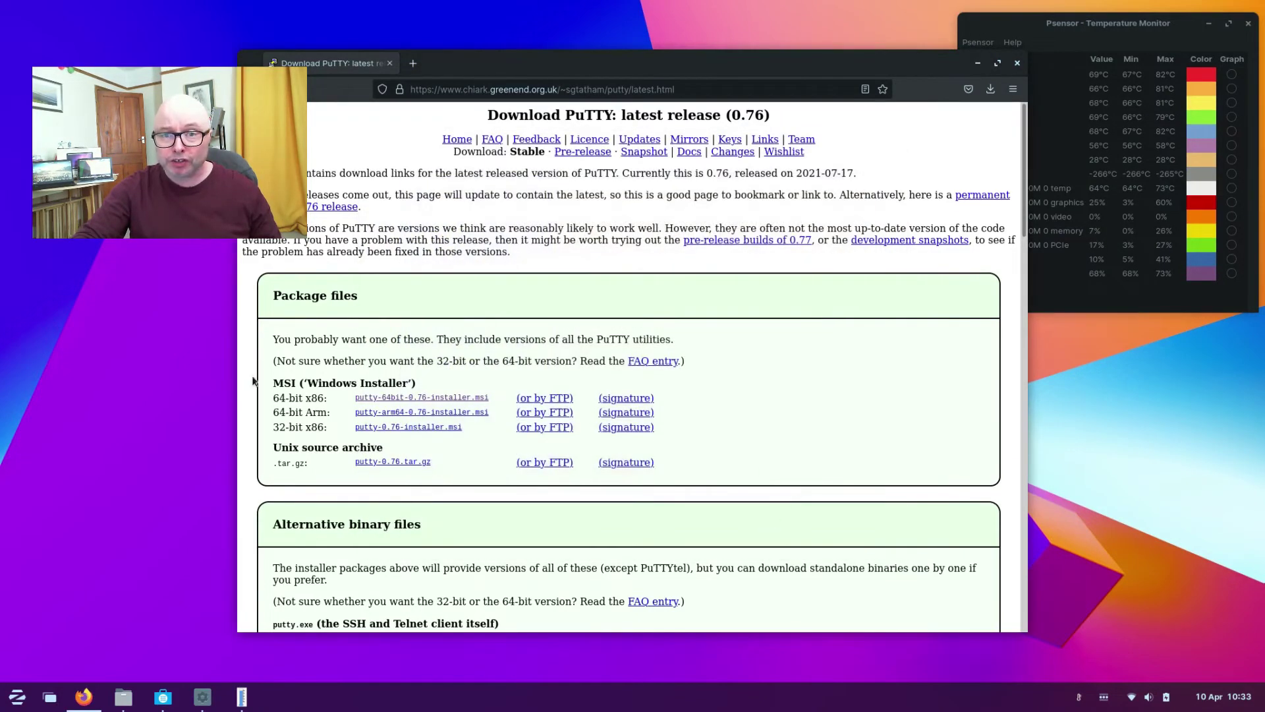
Search the Zorin menu for putty and launch PuTTY
{"action": "left_click", "coordinate": [4, 705]}
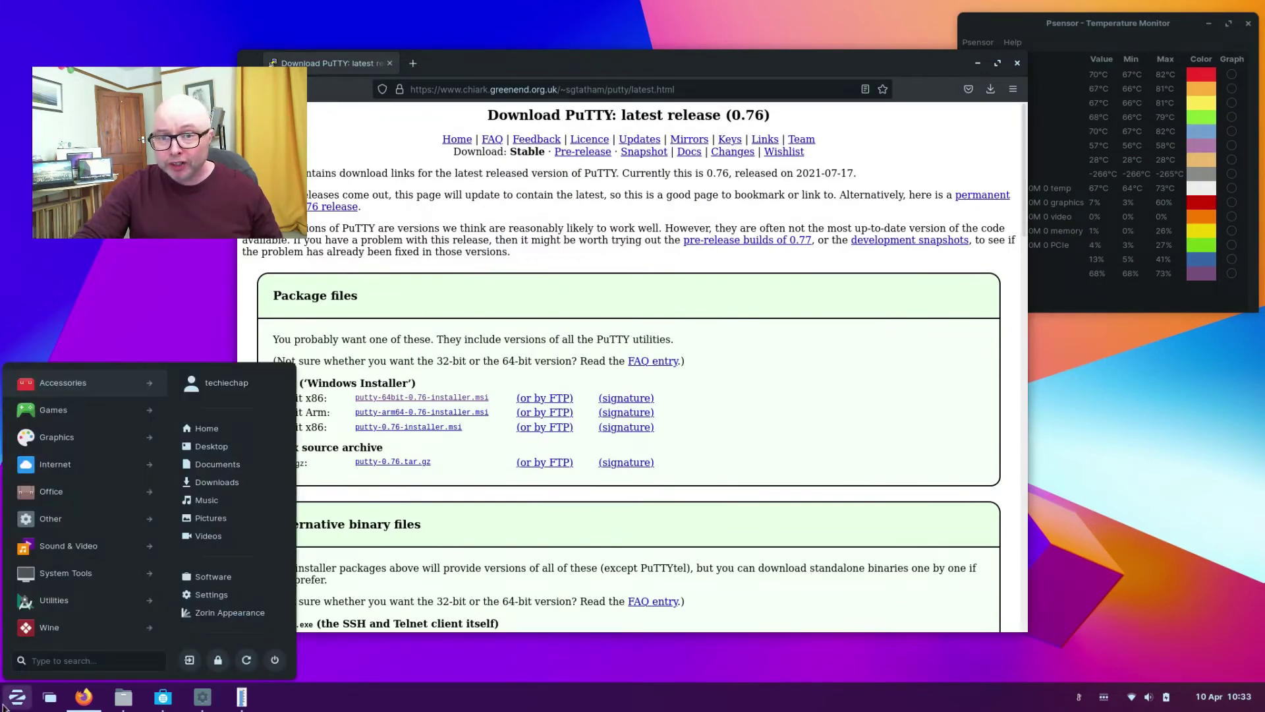
{"action": "left_click", "coordinate": [53, 661]}
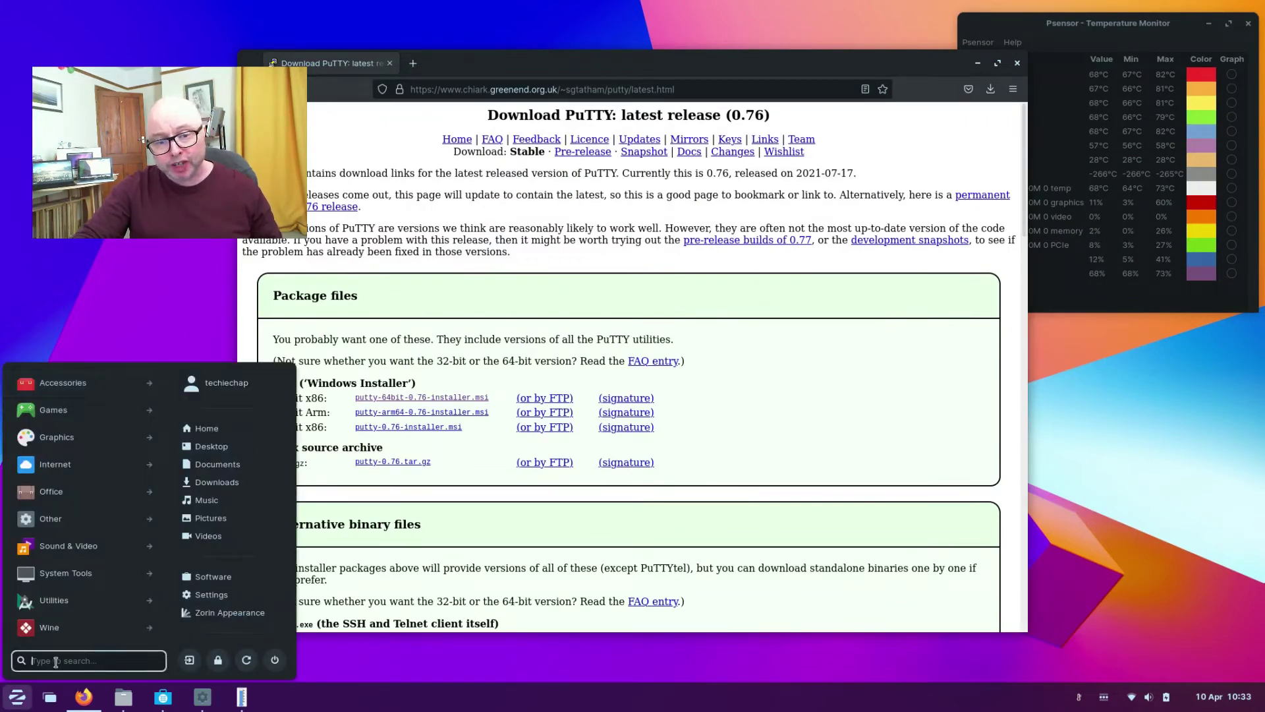
{"action": "type", "text": "putty"}
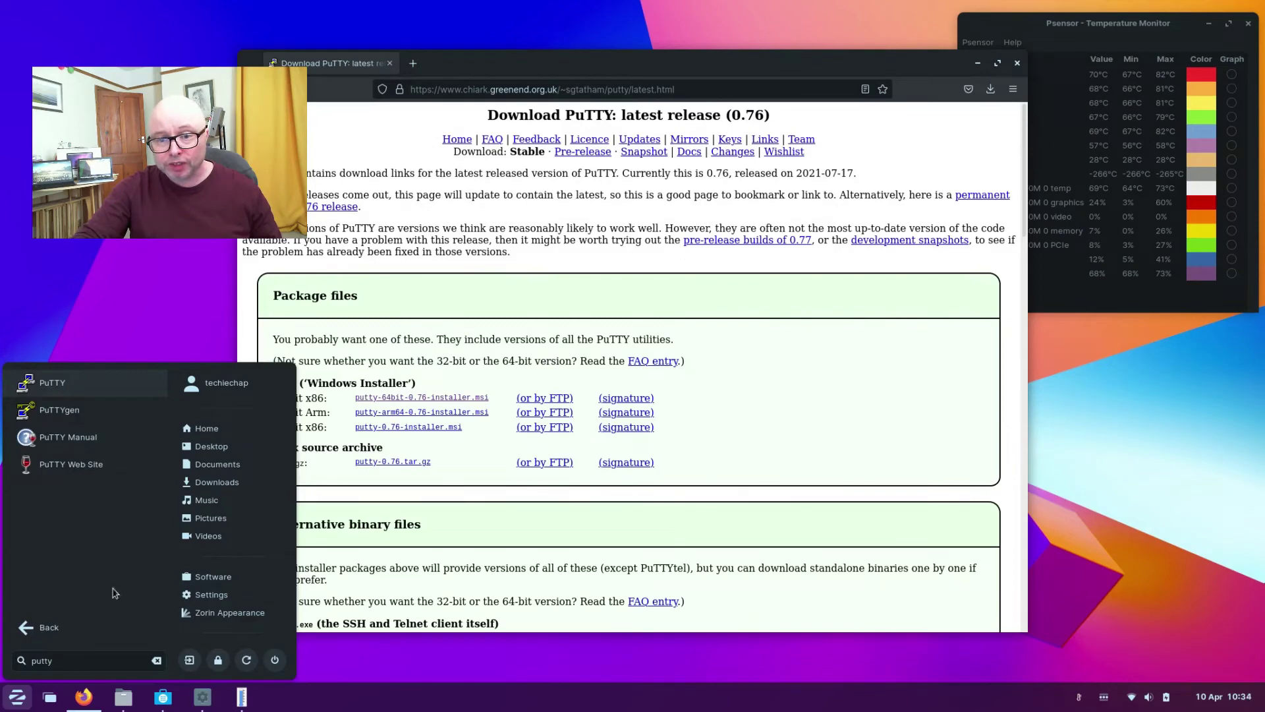
{"action": "left_click", "coordinate": [51, 384]}
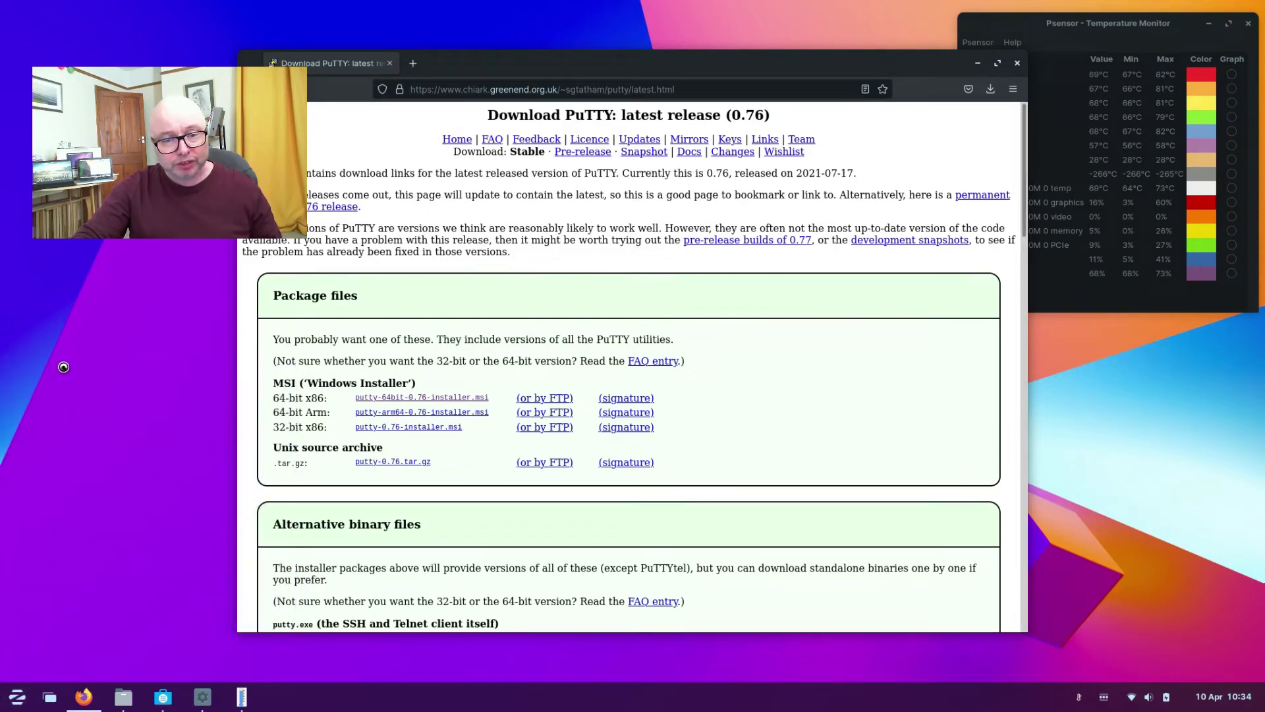
Minimise the Firefox and Software windows, and move the PuTTY Configuration window towards the desktop's upper-left corner
{"action": "left_click", "coordinate": [977, 63]}
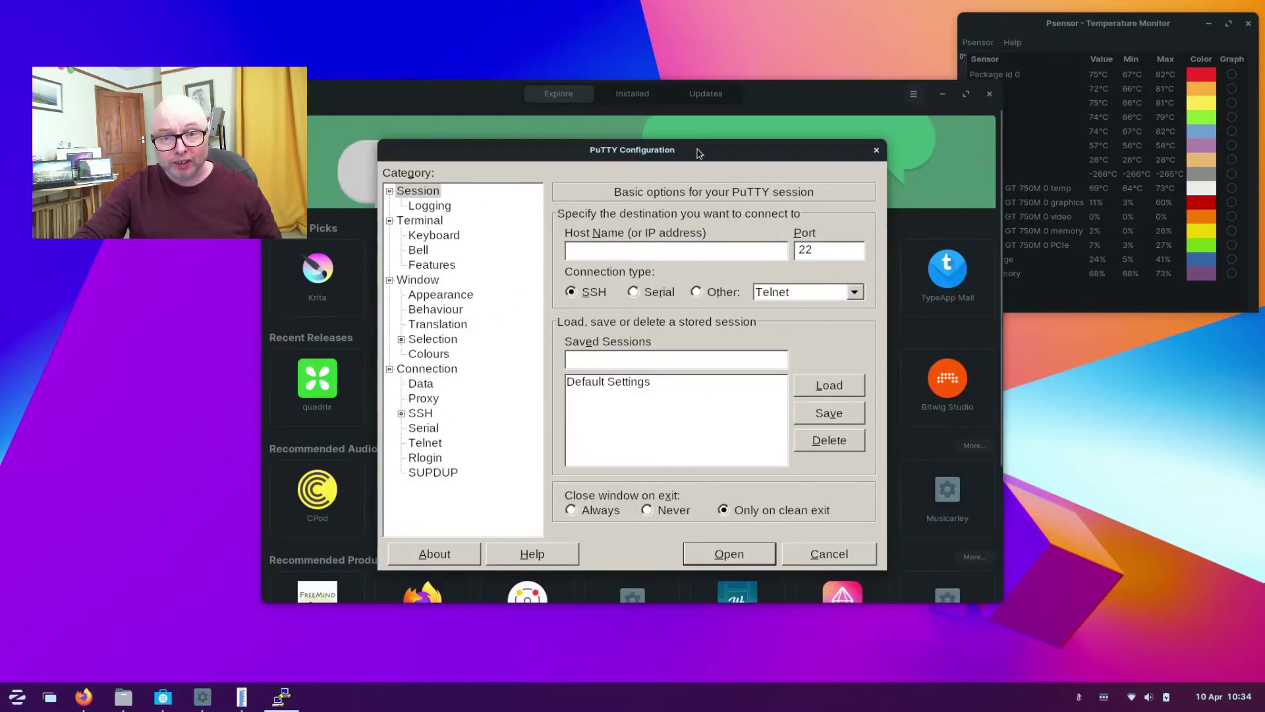
{"action": "left_click_drag", "start_coordinate": [700, 153], "coordinate": [402, 37]}
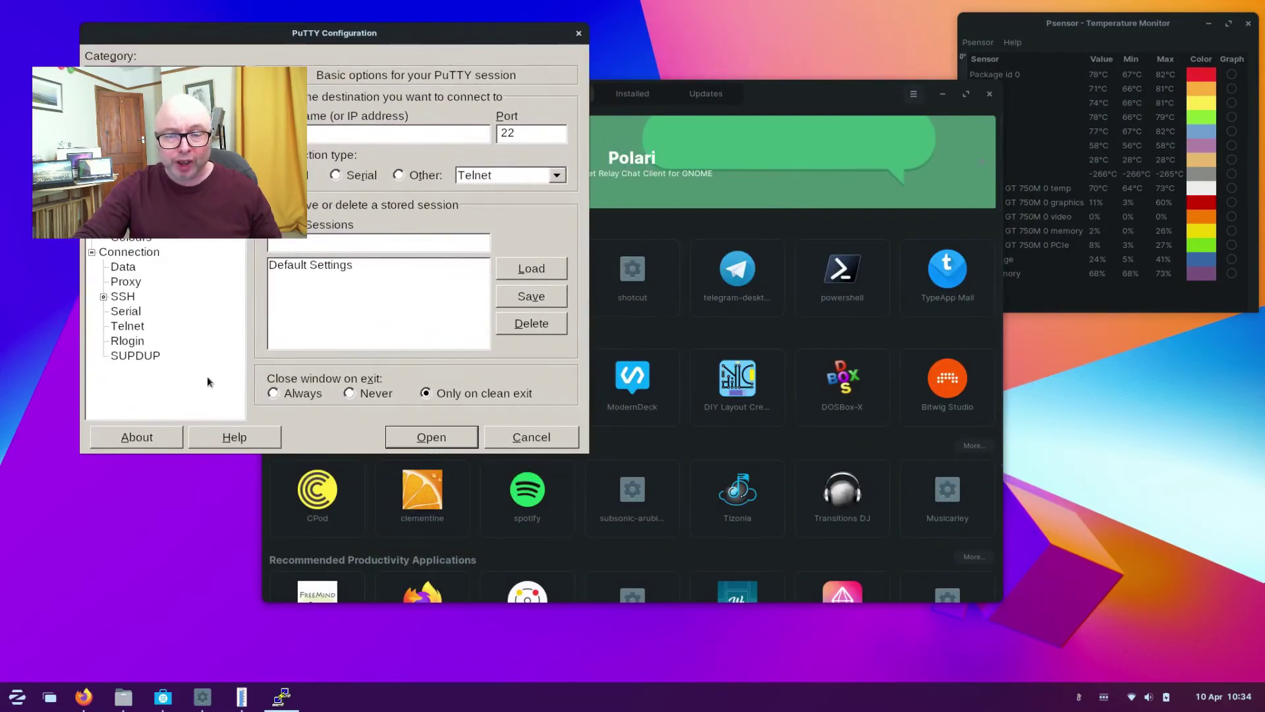
{"action": "left_click", "coordinate": [942, 94]}
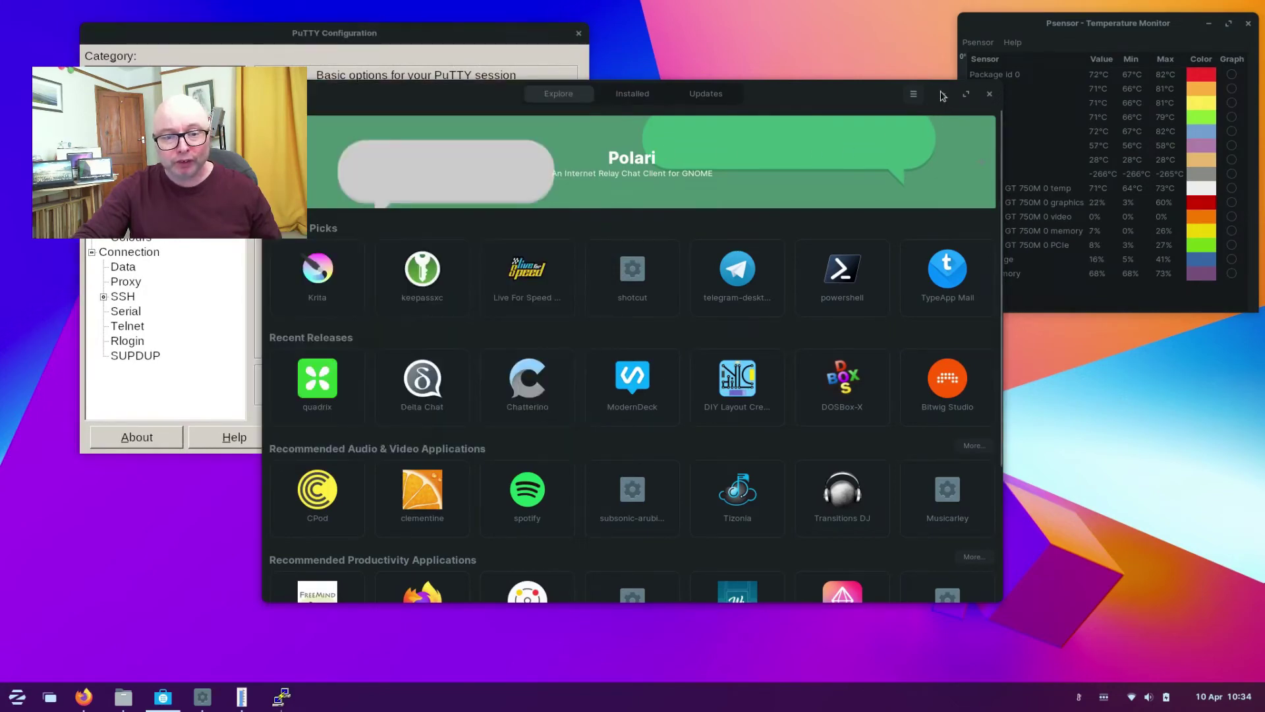
Open Configure Wine from the Zorin menu's Wine category and place its window beside PuTTY Configuration so both are clear
{"action": "left_click", "coordinate": [10, 705]}
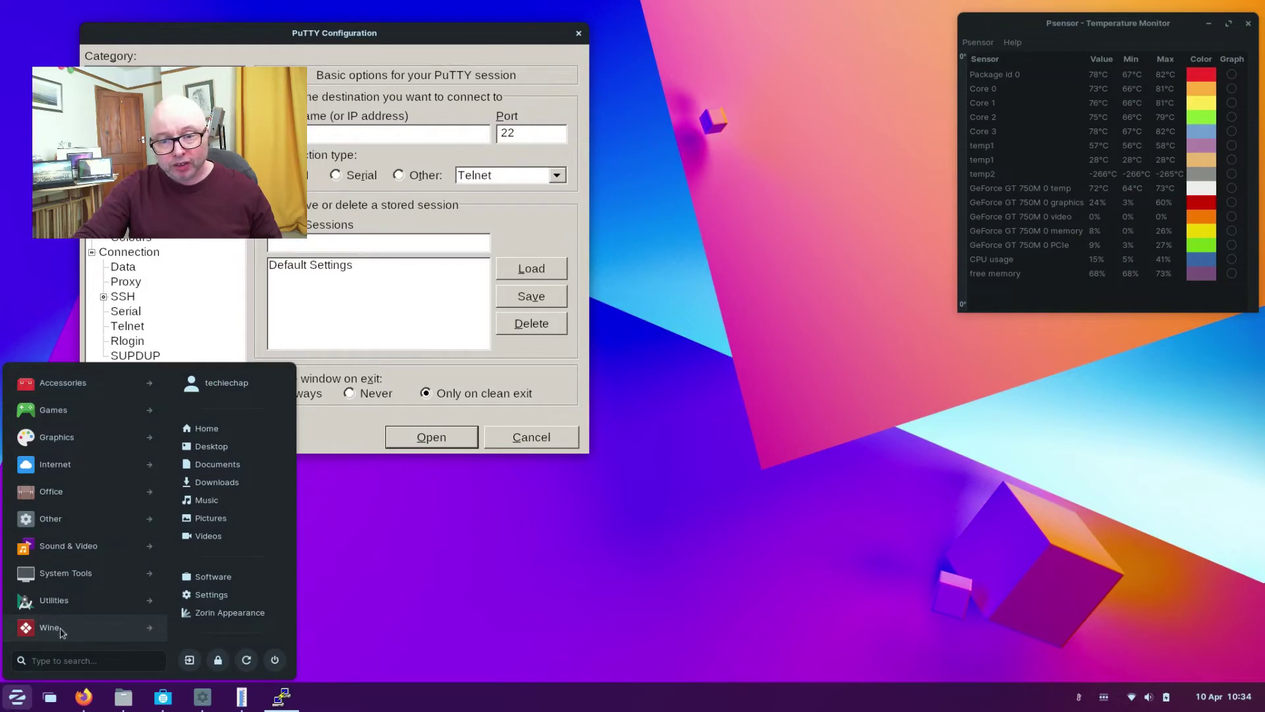
{"action": "left_click", "coordinate": [104, 627]}
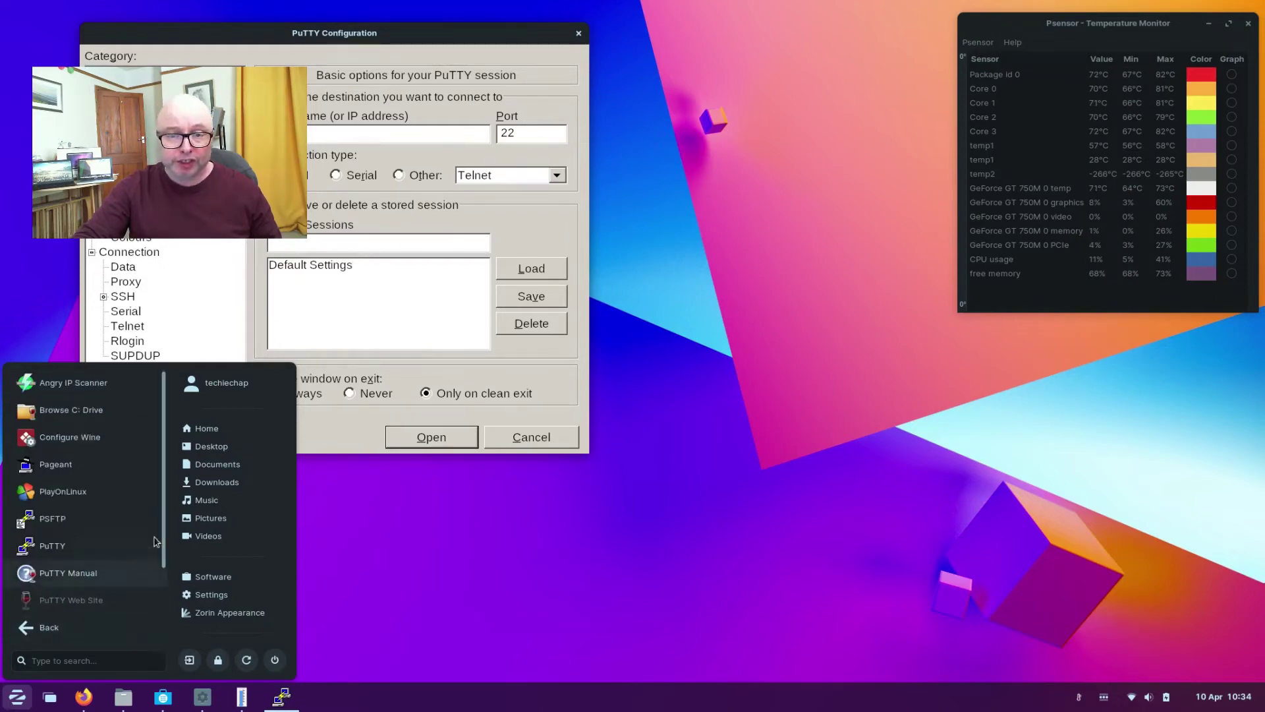
{"action": "left_click", "coordinate": [89, 441]}
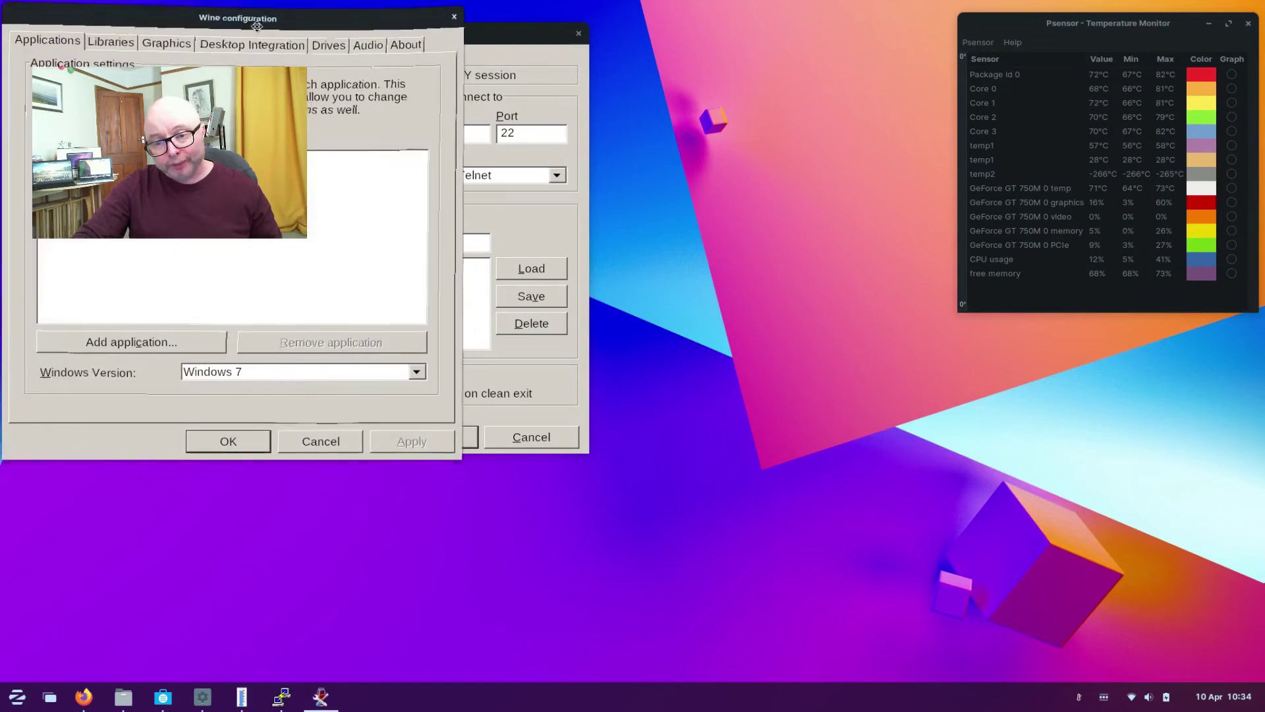
{"action": "left_click_drag", "start_coordinate": [276, 6], "coordinate": [890, 85]}
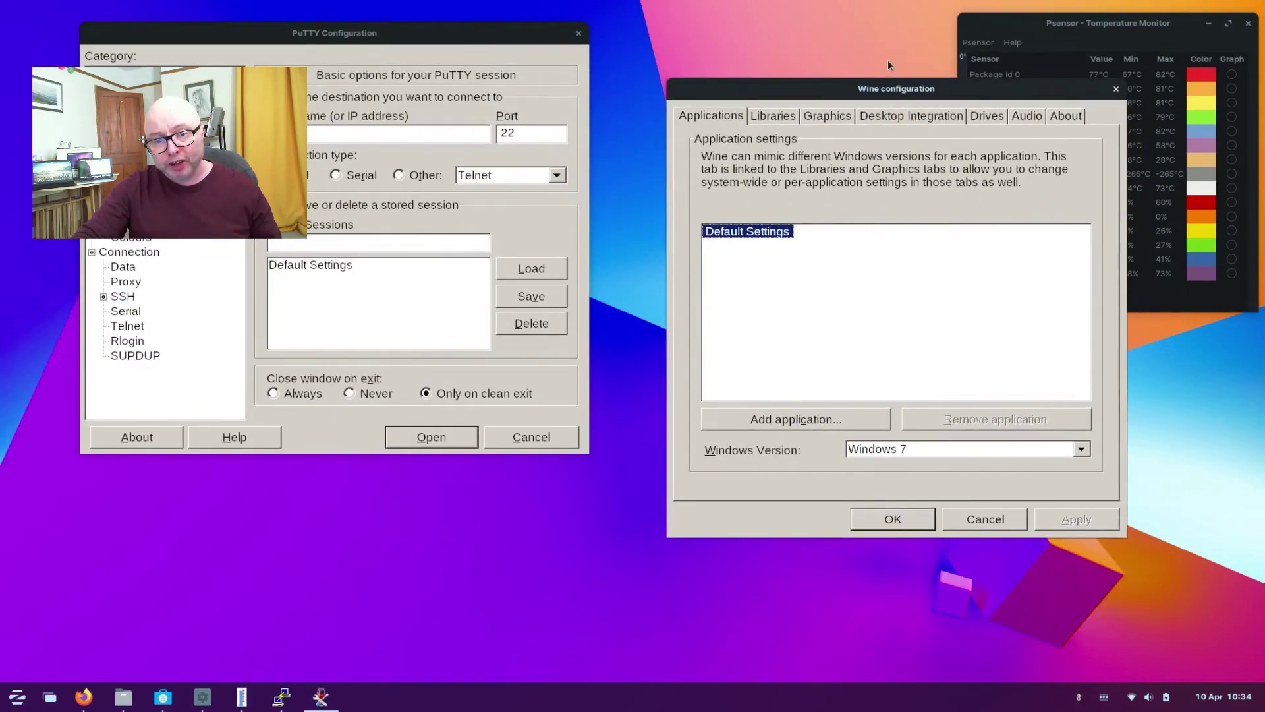
Lower Wine's graphics screen resolution to 144 dpi, apply it, and reduce the dpi a little further
{"action": "left_click", "coordinate": [824, 115]}
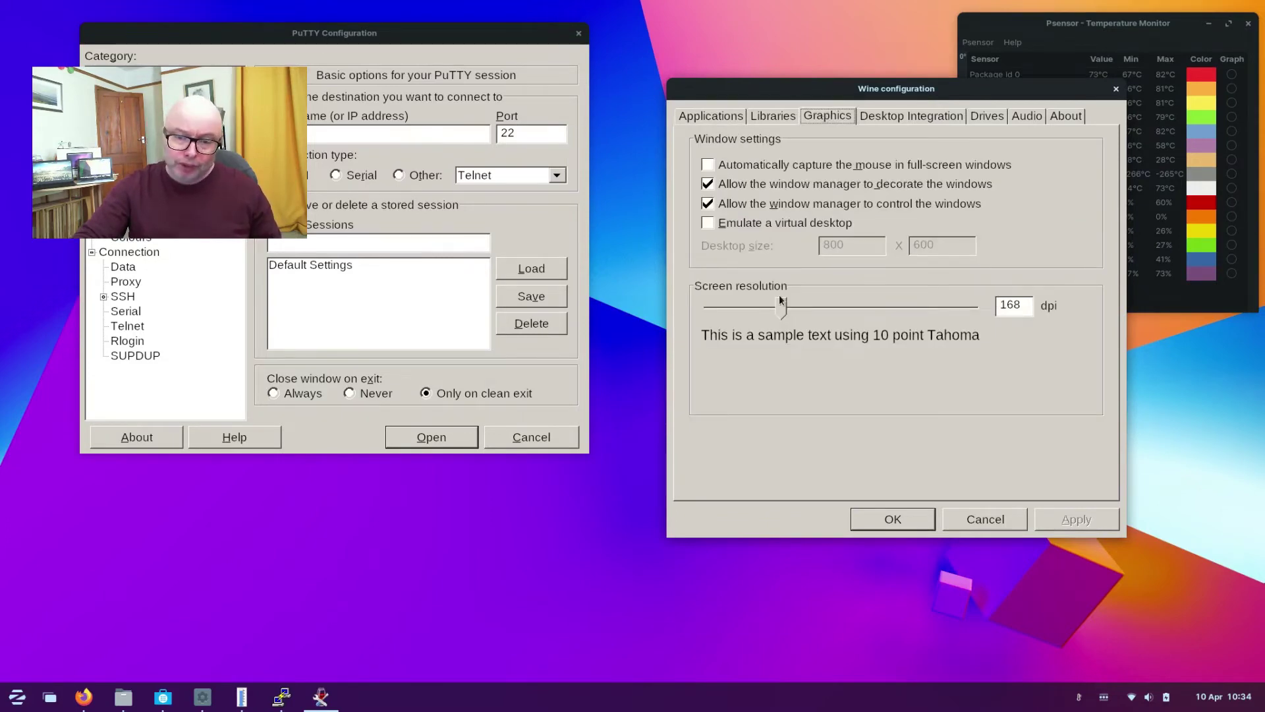
{"action": "left_click_drag", "start_coordinate": [782, 309], "coordinate": [762, 309]}
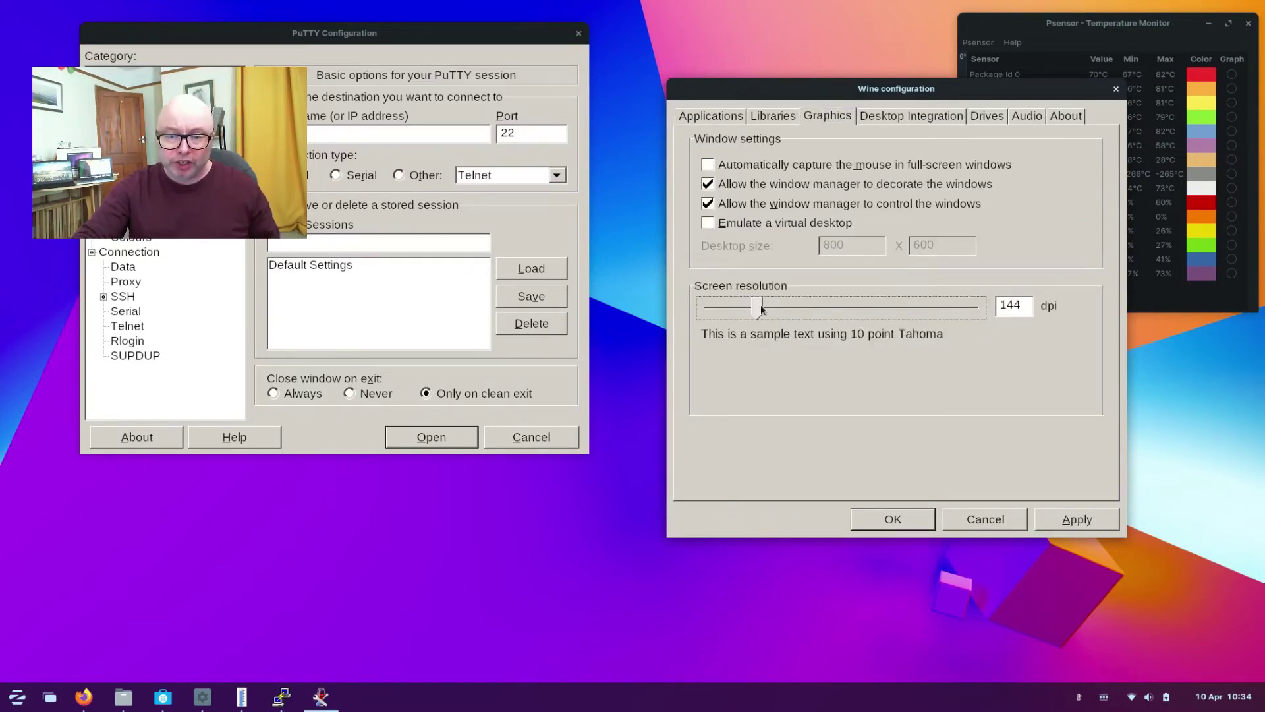
{"action": "left_click", "coordinate": [1085, 523]}
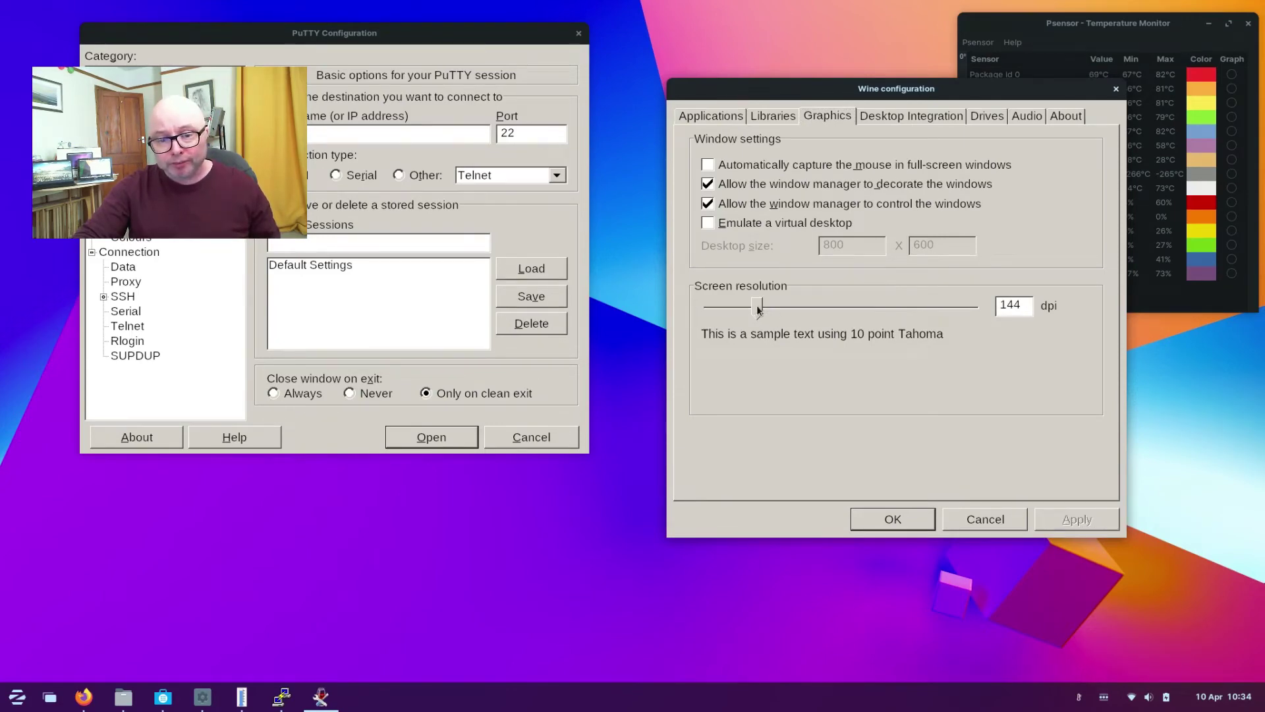
{"action": "left_click_drag", "start_coordinate": [758, 310], "coordinate": [746, 311]}
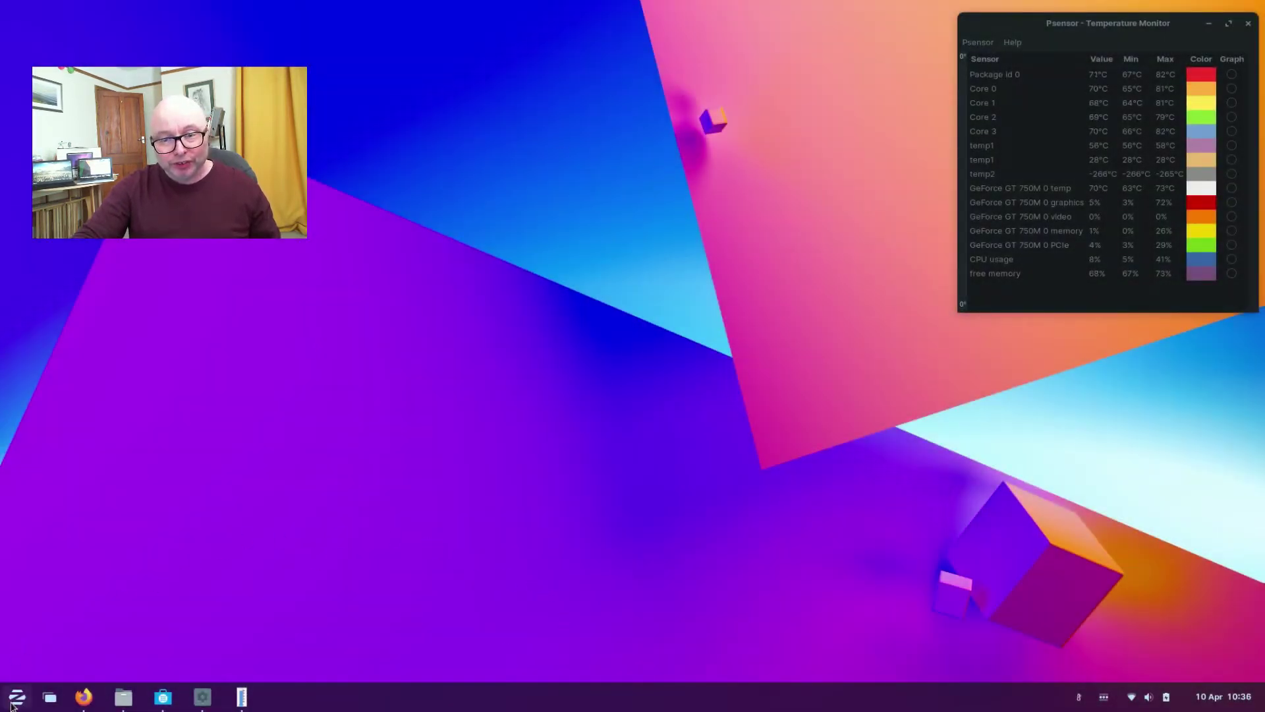
Show the overview of all open windows, return to the desktop, and focus the Psensor window
{"action": "left_click", "coordinate": [50, 701]}
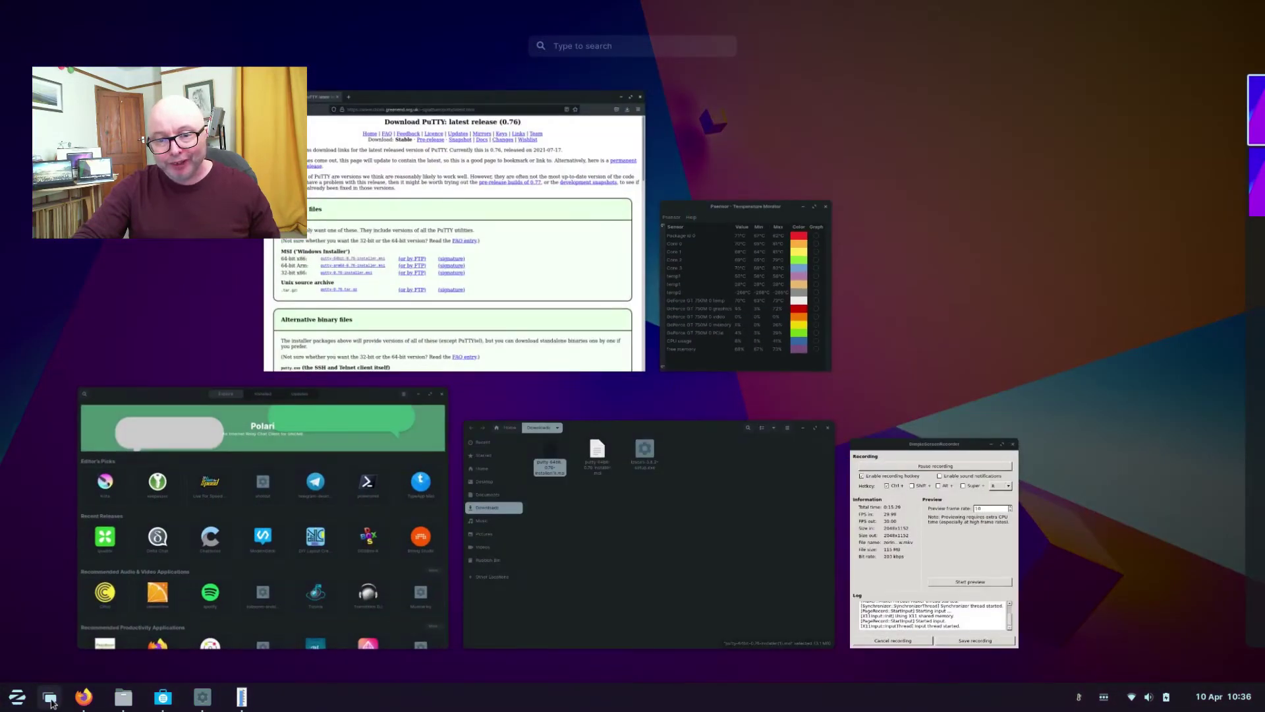
{"action": "left_click", "coordinate": [51, 701]}
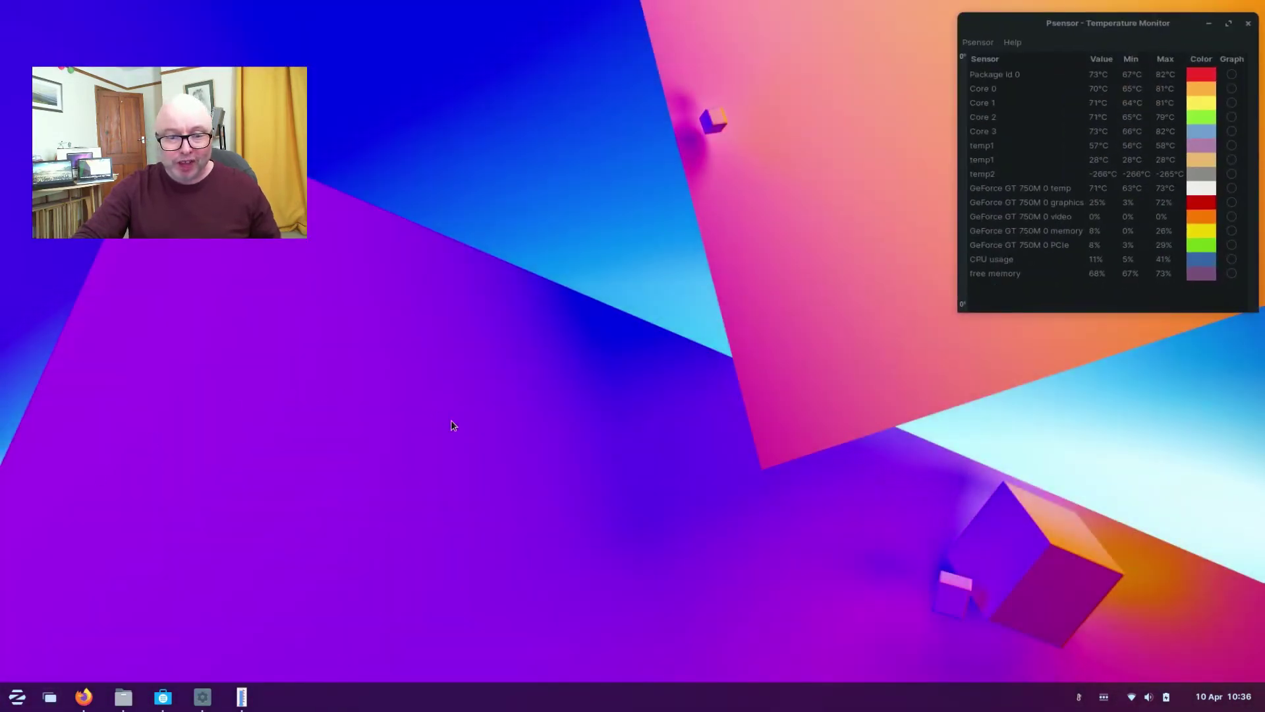
{"action": "left_click", "coordinate": [1047, 22]}
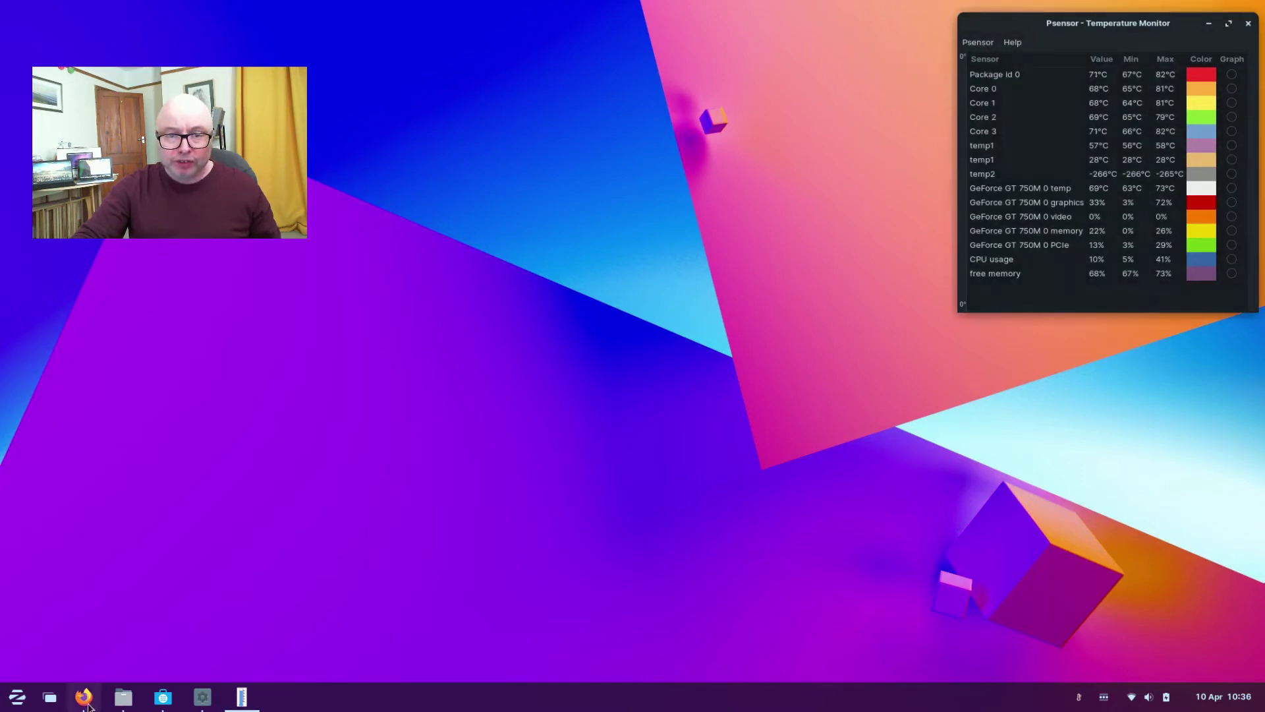
Launch Kdenlive from the Zorin menu's Sound & Video category, unmaximise its window, and move it towards the desktop's upper-left corner
{"action": "mouse_move", "coordinate": [86, 706]}
{"action": "key", "text": "super"}
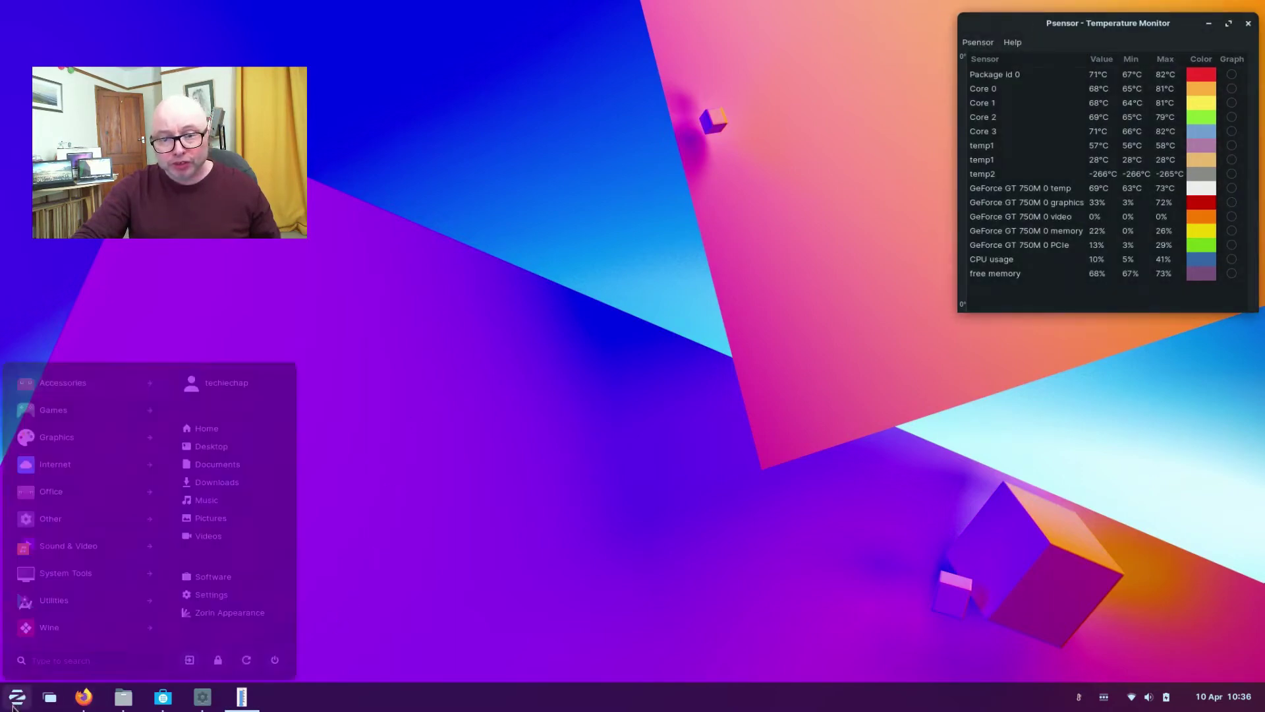
{"action": "left_click", "coordinate": [115, 546]}
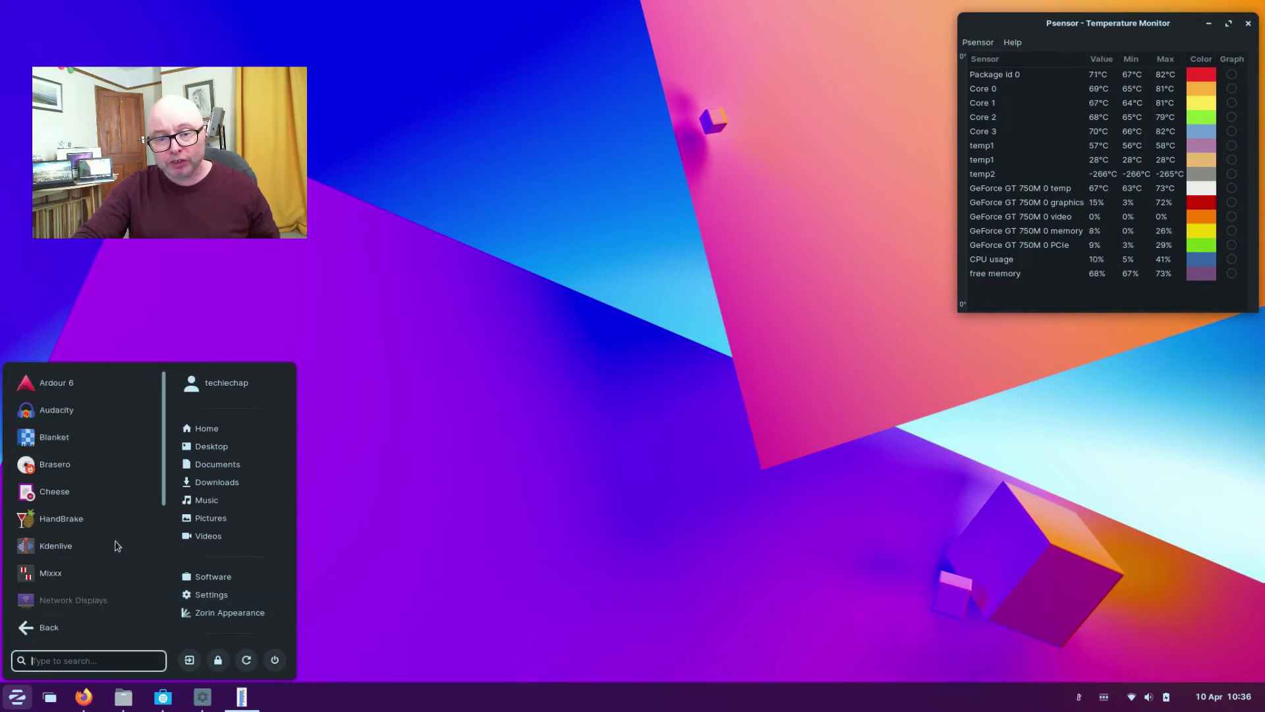
{"action": "left_click", "coordinate": [63, 548]}
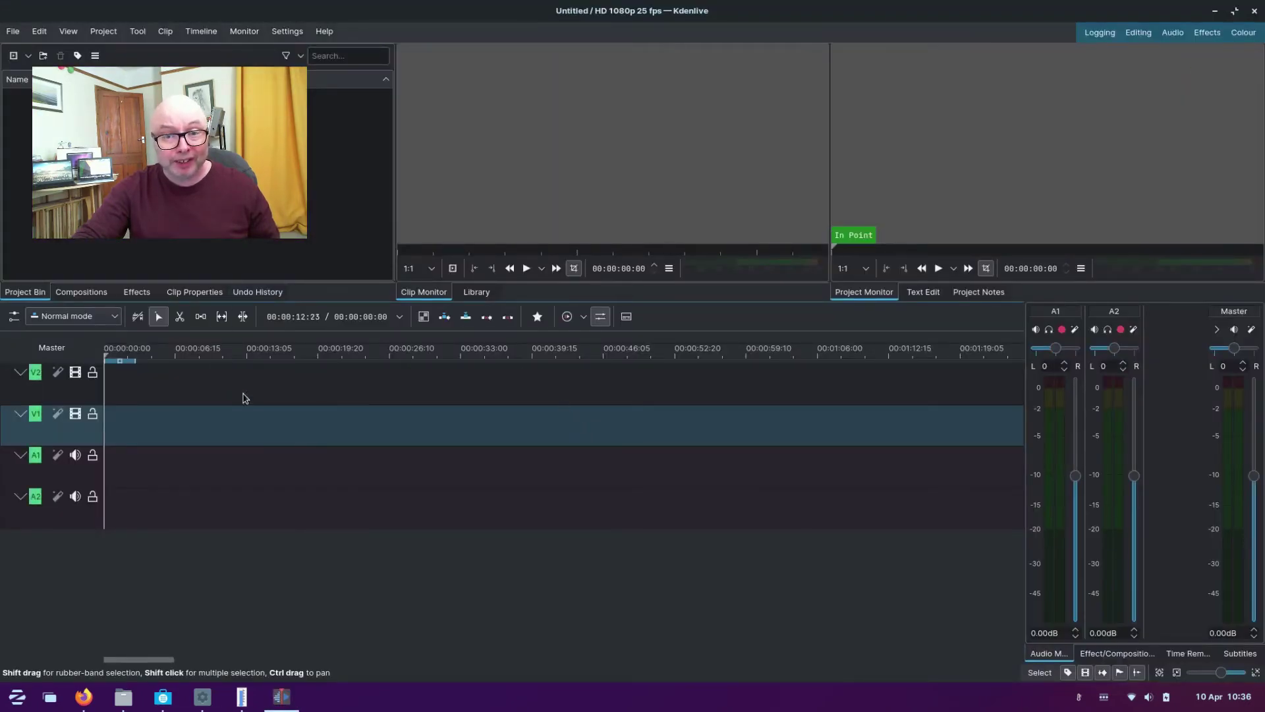
{"action": "left_click", "coordinate": [1234, 11]}
{"action": "left_click_drag", "start_coordinate": [767, 58], "coordinate": [701, 30]}
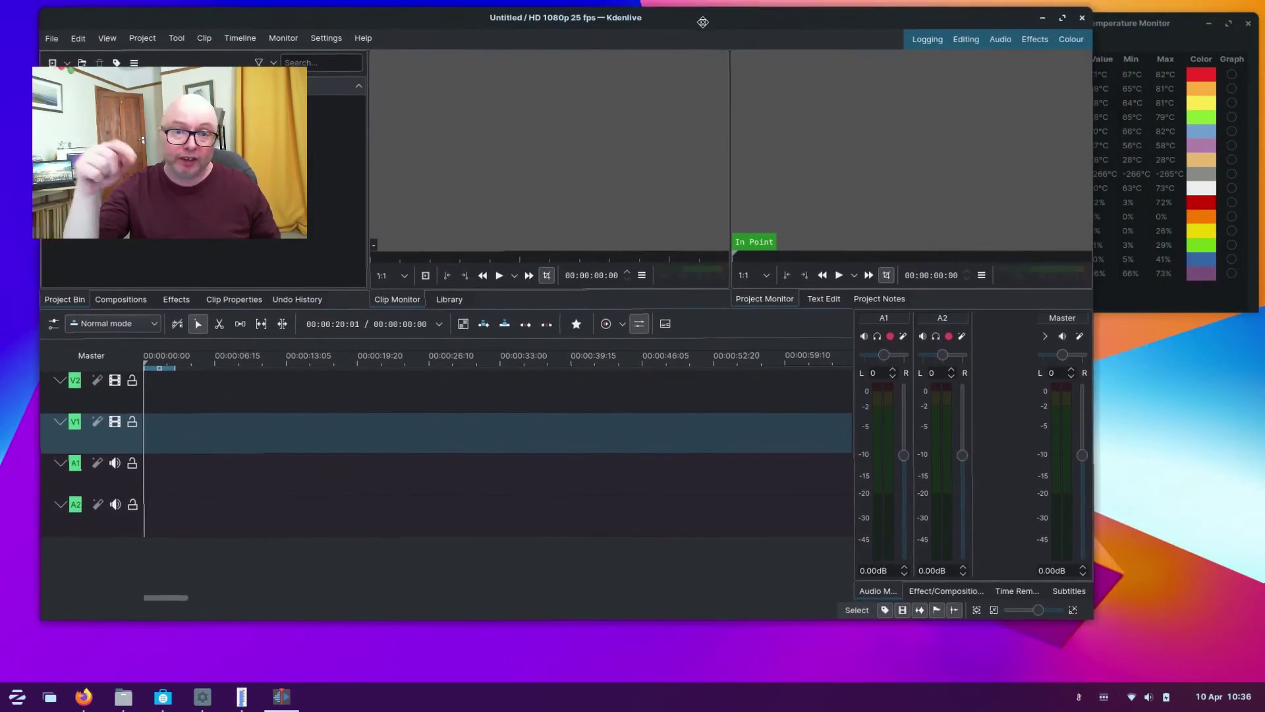
Open the Videos folder in Files and shift the Psensor and Files windows aside so Kdenlive's project bin is uncovered
{"action": "left_click", "coordinate": [123, 697]}
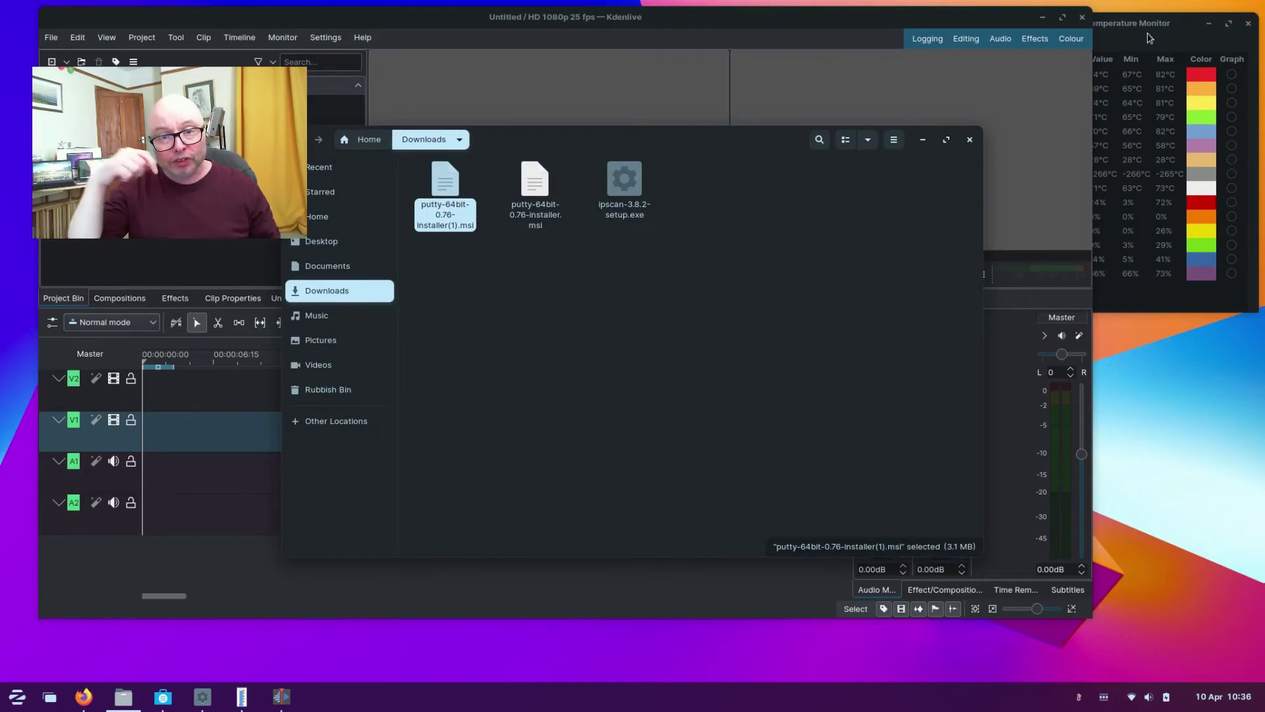
{"action": "left_click_drag", "start_coordinate": [1149, 37], "coordinate": [1186, 38]}
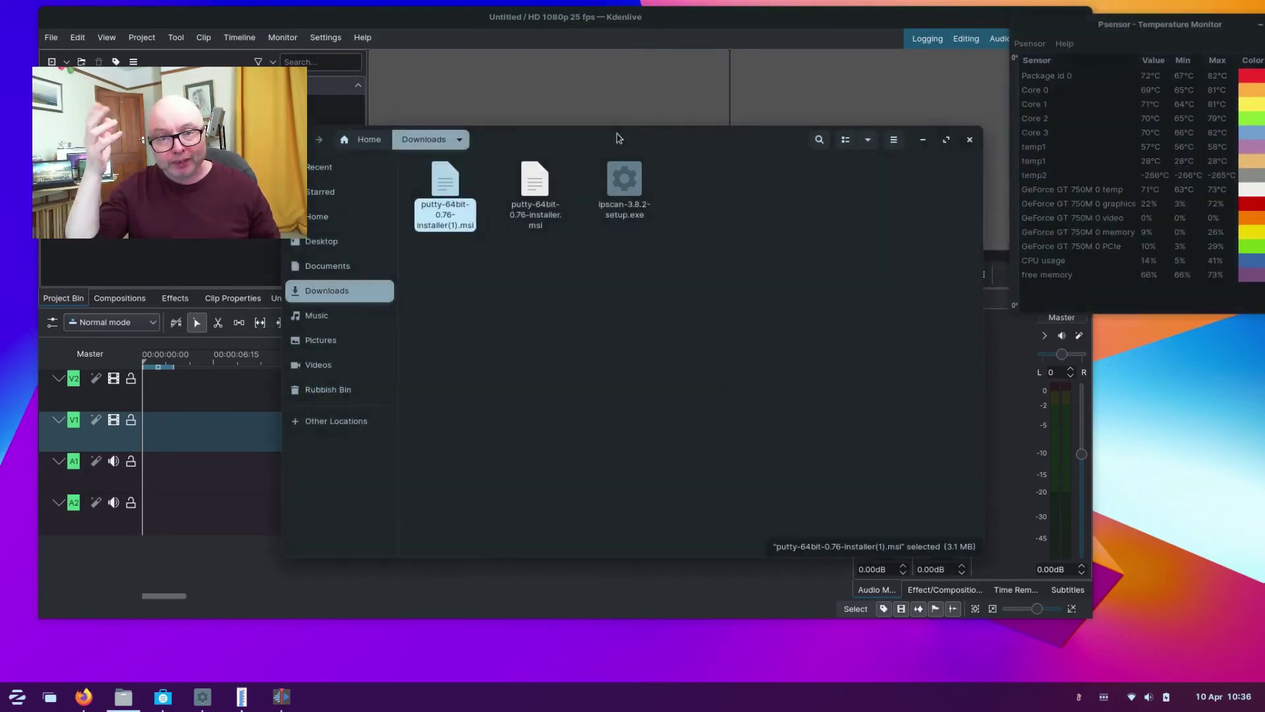
{"action": "left_click", "coordinate": [319, 364]}
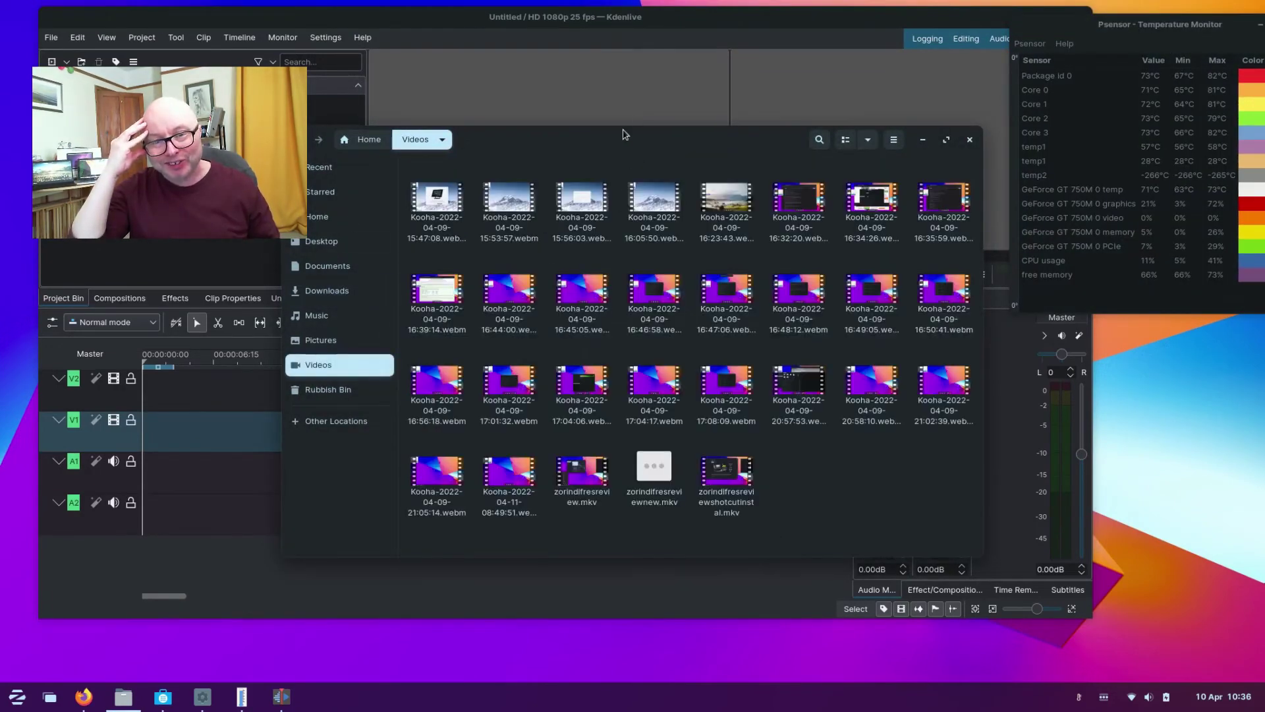
{"action": "left_click_drag", "start_coordinate": [625, 134], "coordinate": [963, 140]}
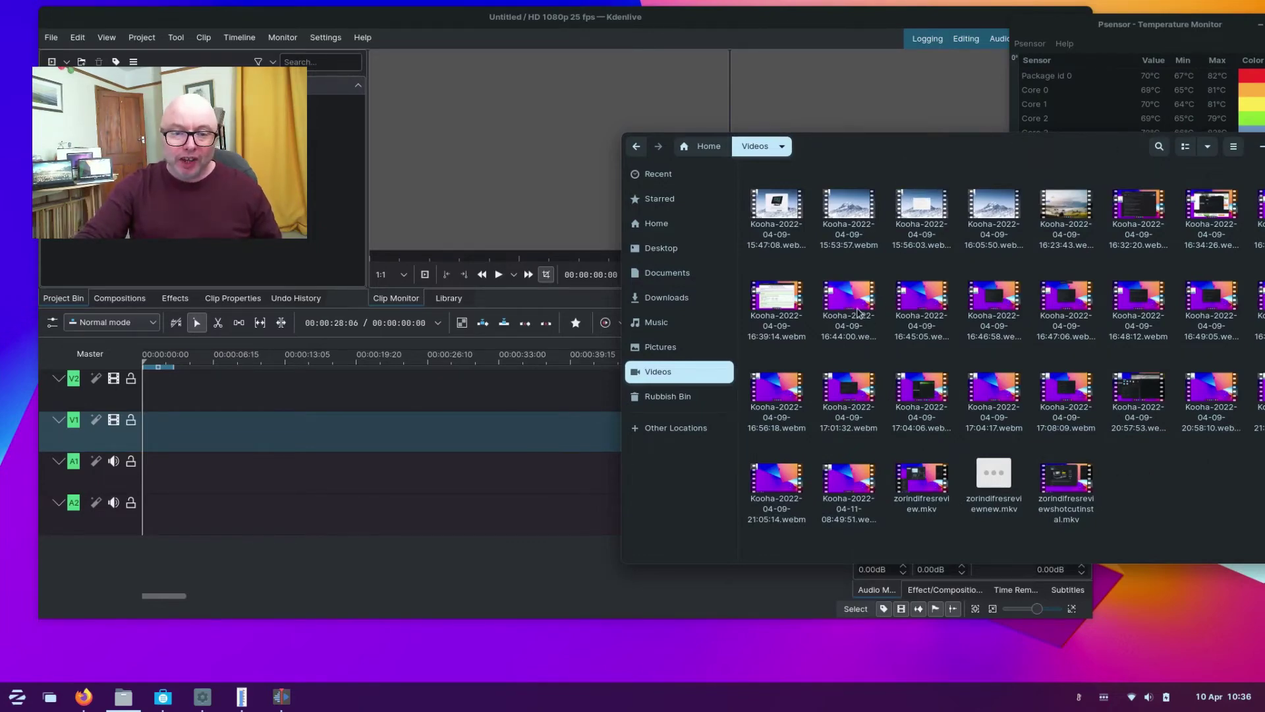
{"action": "left_click_drag", "start_coordinate": [863, 302], "coordinate": [297, 206]}
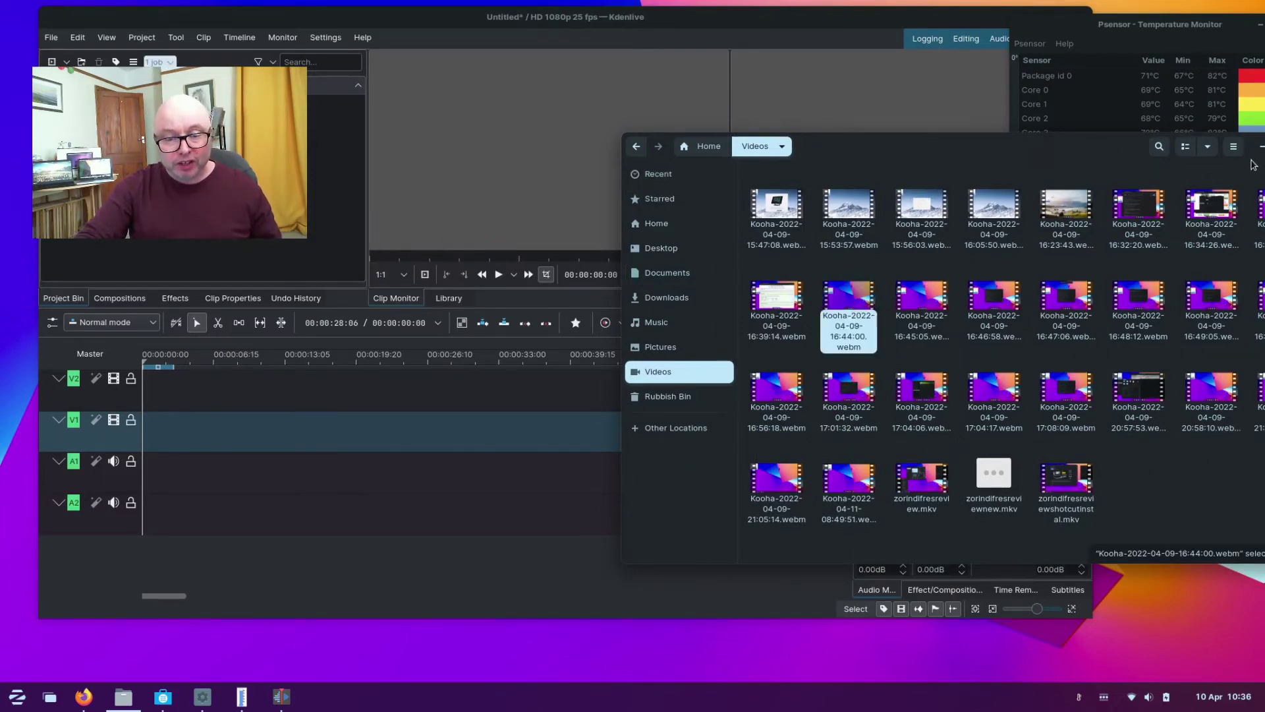
{"action": "left_click", "coordinate": [1261, 148]}
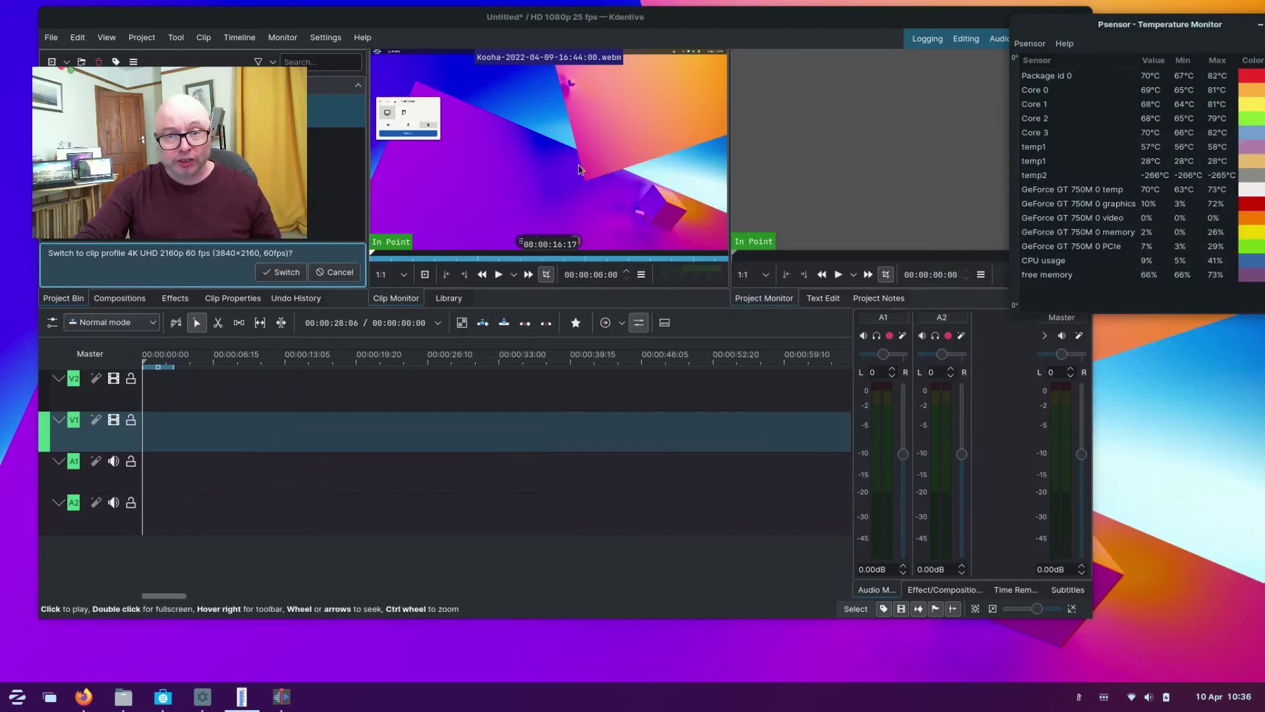
{"action": "left_click_drag", "start_coordinate": [336, 111], "coordinate": [145, 432]}
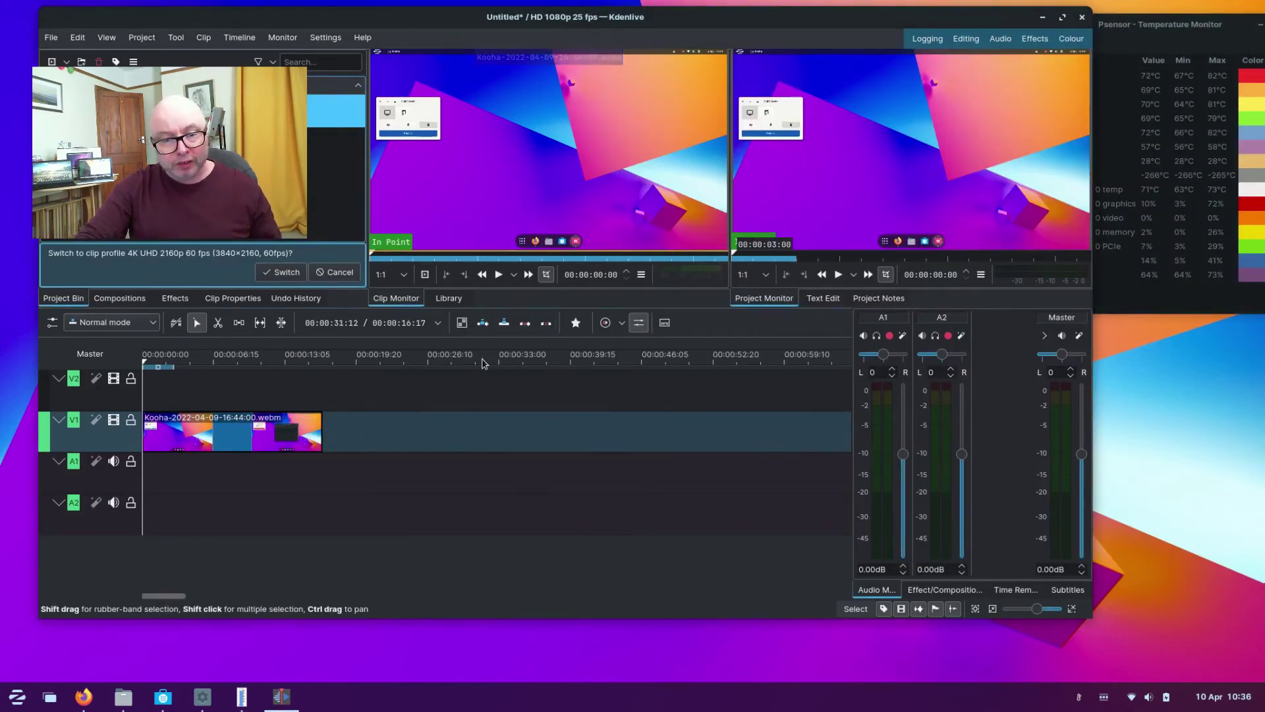
{"action": "left_click_drag", "start_coordinate": [766, 18], "coordinate": [772, 81]}
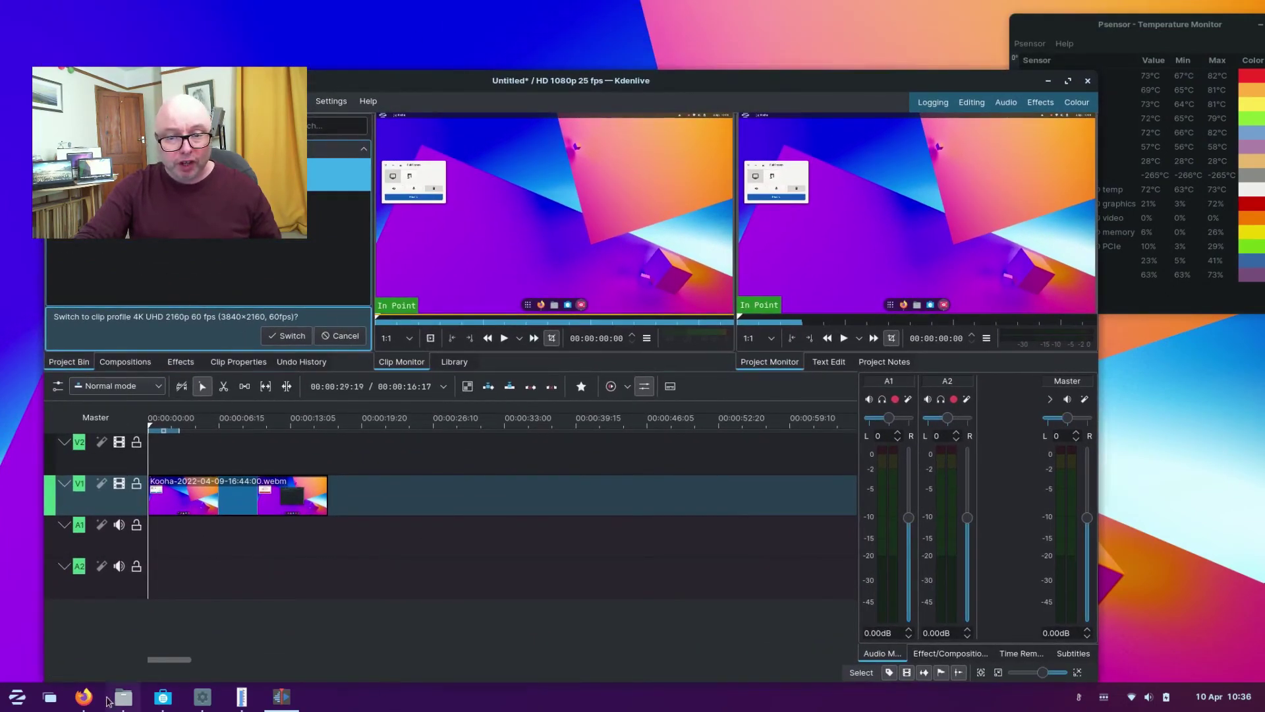
{"action": "left_click", "coordinate": [123, 696]}
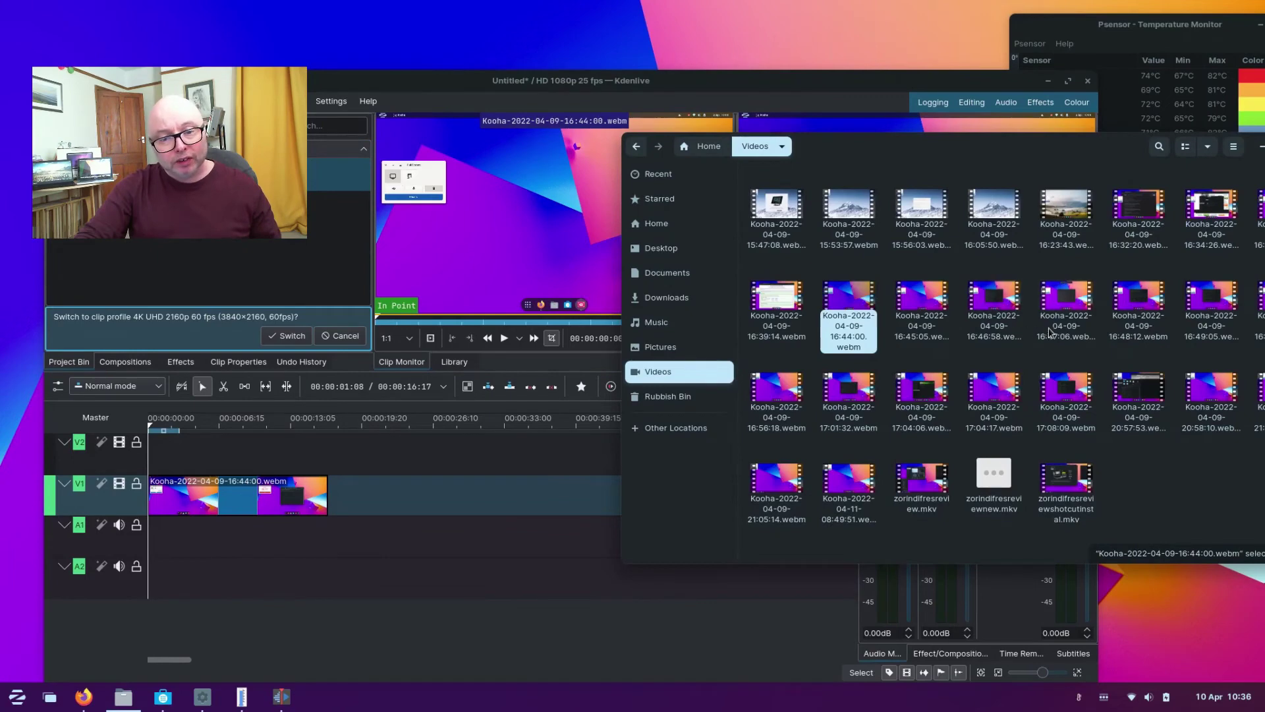
{"action": "left_click_drag", "start_coordinate": [1211, 392], "coordinate": [340, 486]}
Move the timeline playhead to about 23 seconds and back to about 6 seconds, and briefly play the second clip in the Clip Monitor
{"action": "left_click", "coordinate": [399, 573]}
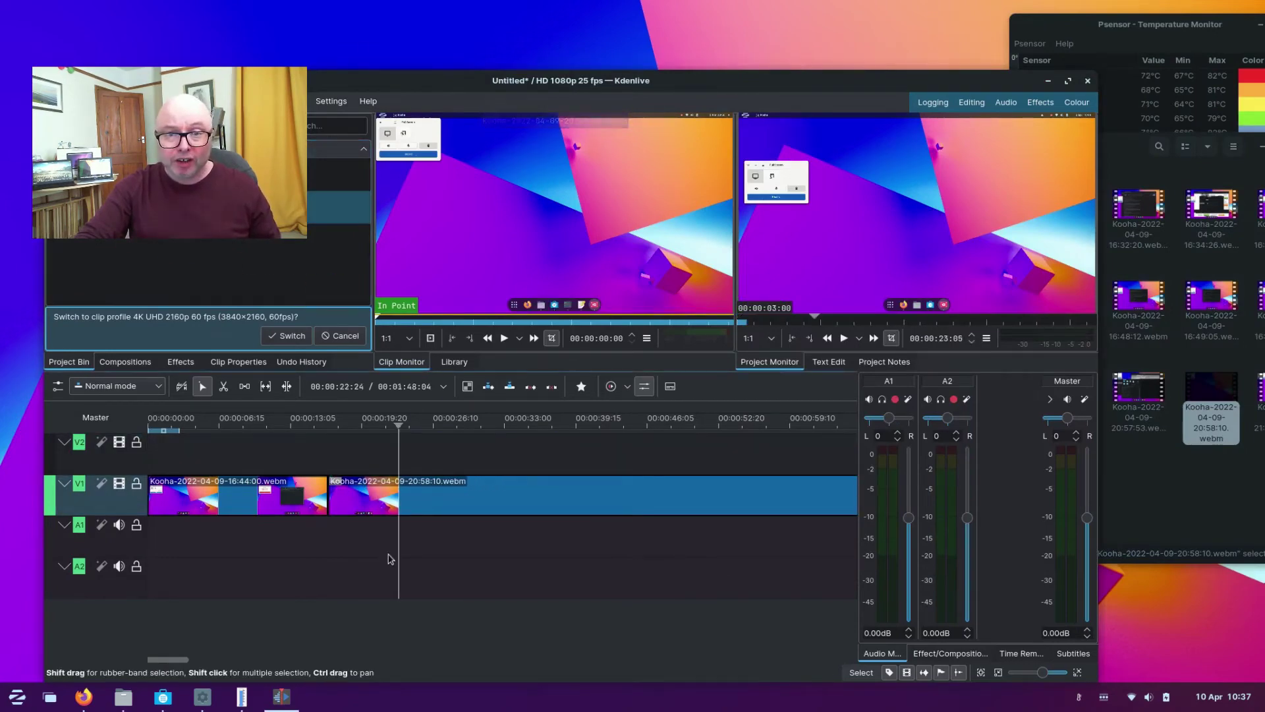
{"action": "left_click", "coordinate": [215, 425]}
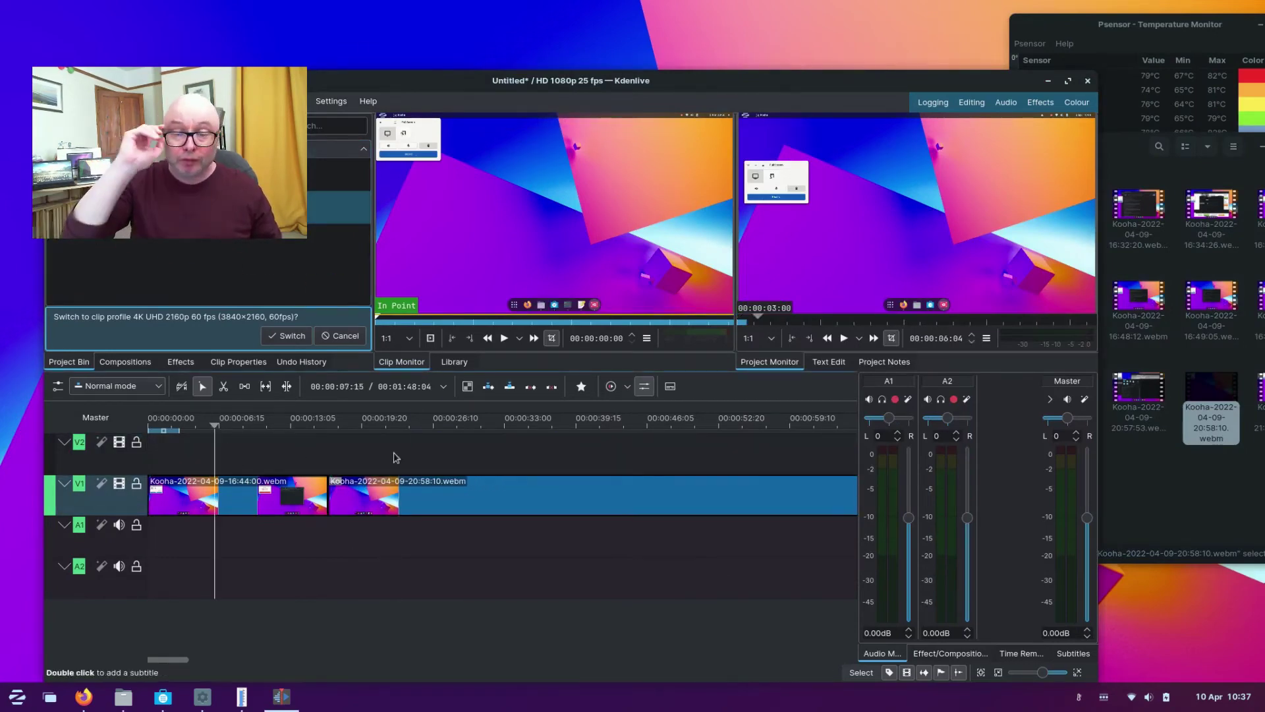
{"action": "left_click", "coordinate": [506, 339]}
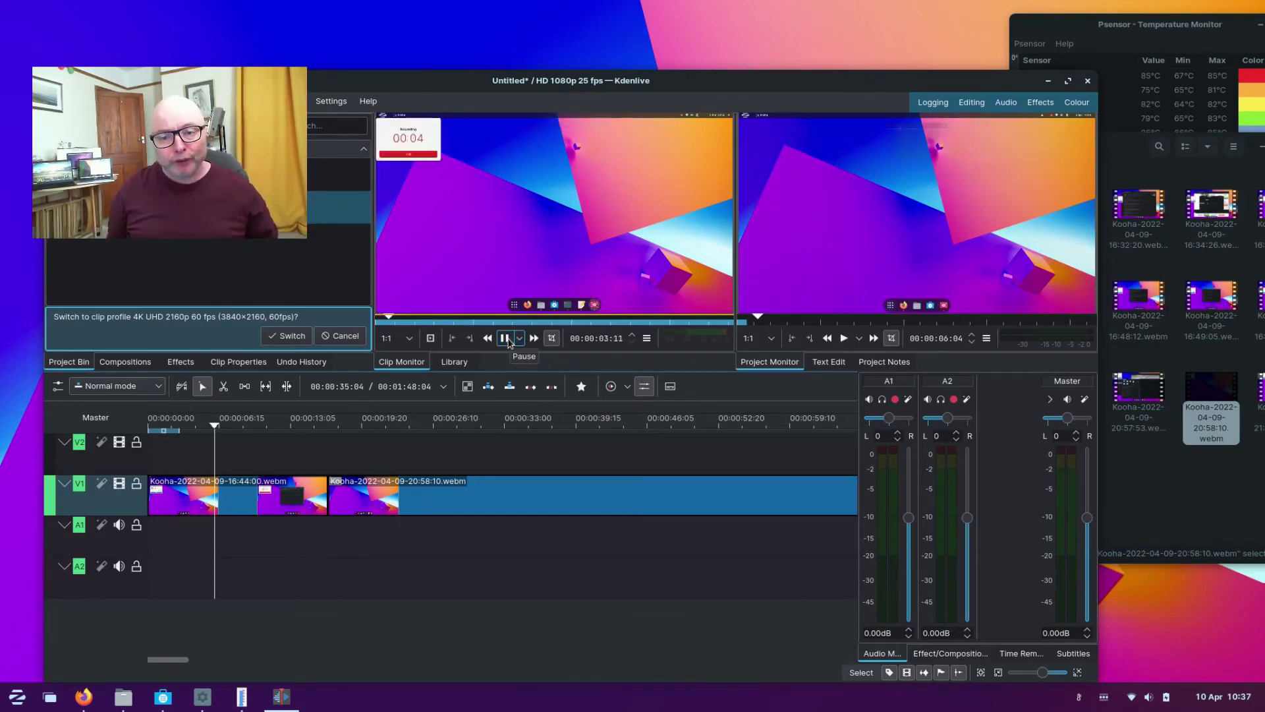
{"action": "left_click", "coordinate": [506, 338]}
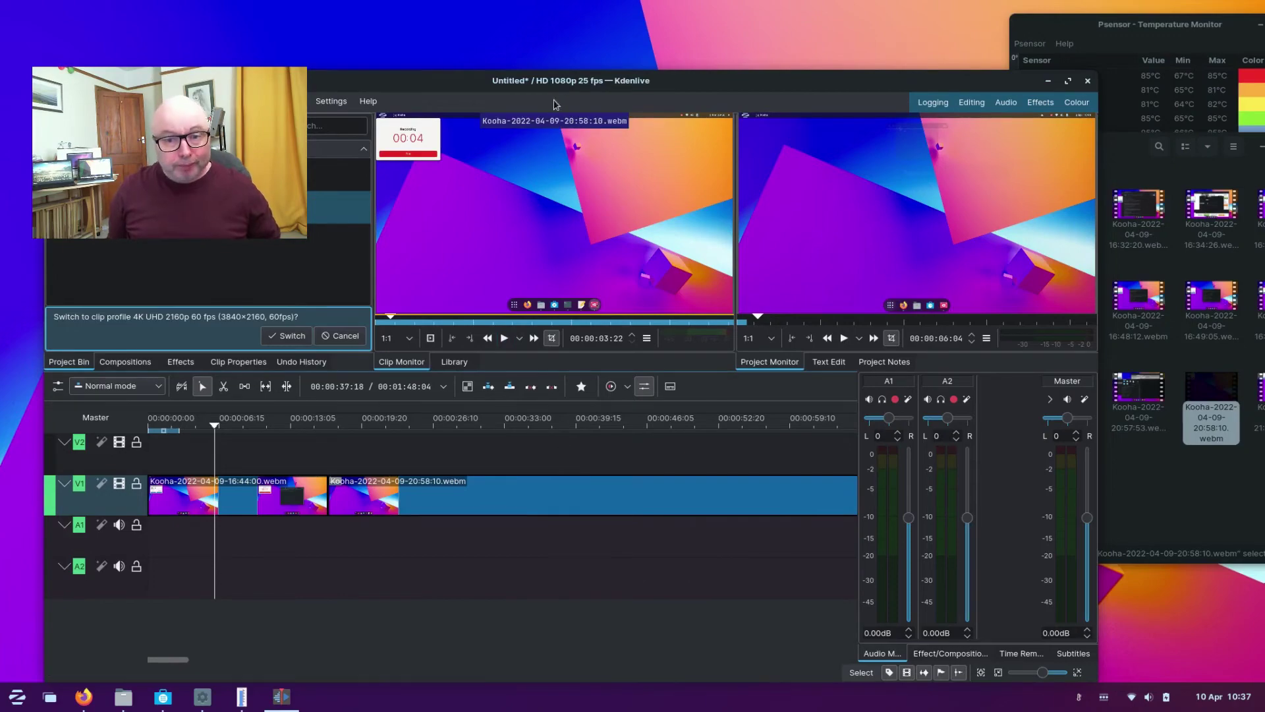
Reposition the Kdenlive window, bring Files forward, move it over Kdenlive and shrink it, and close it
{"action": "left_click_drag", "start_coordinate": [676, 86], "coordinate": [649, 32]}
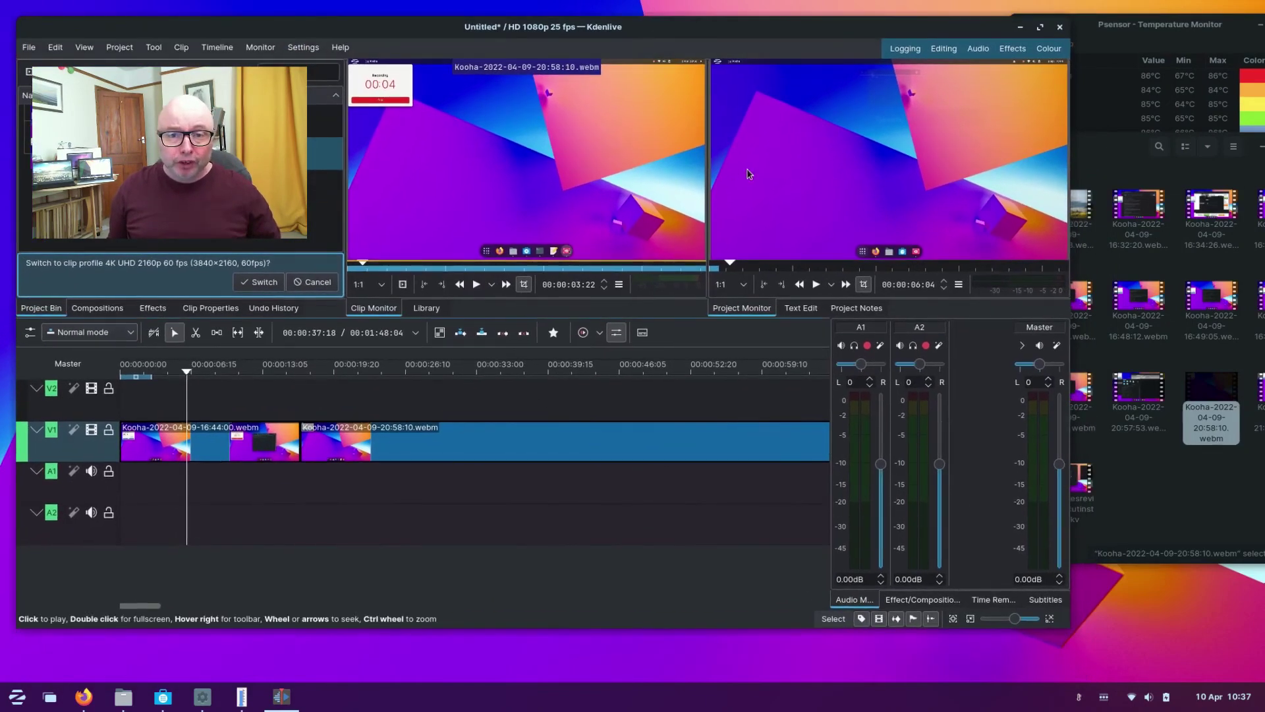
{"action": "left_click", "coordinate": [1140, 189]}
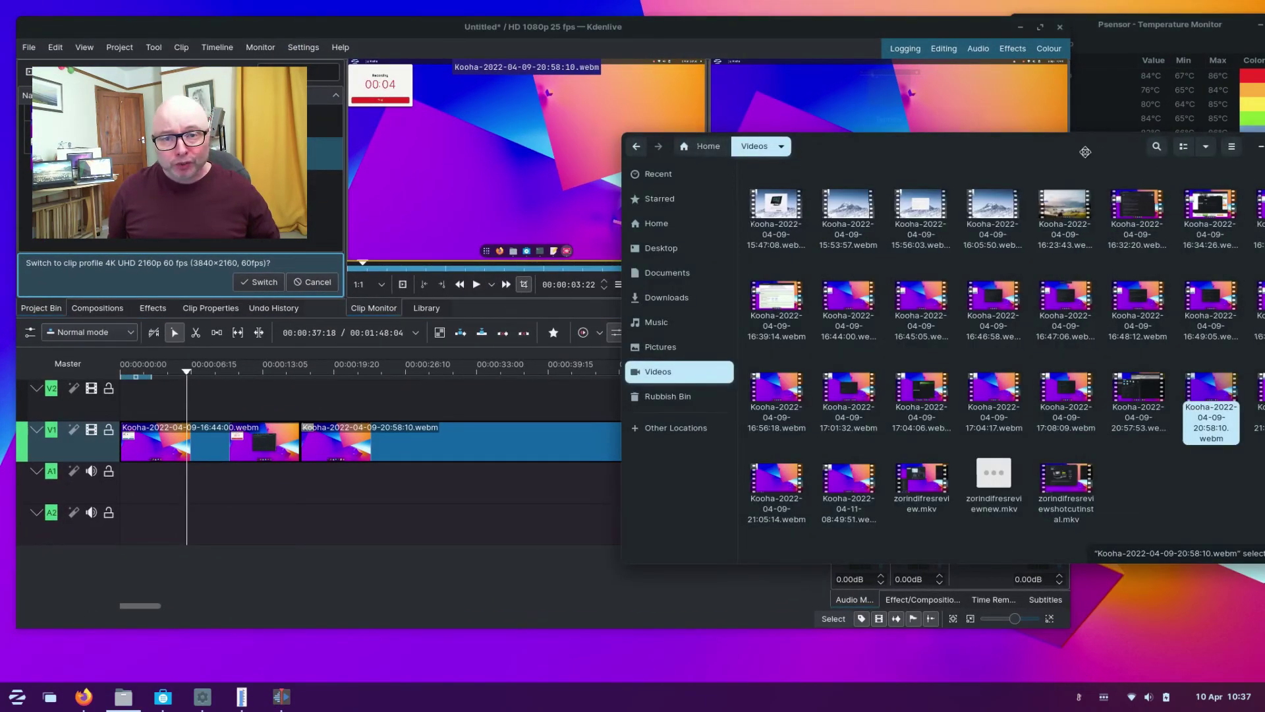
{"action": "left_click_drag", "start_coordinate": [1085, 150], "coordinate": [797, 177]}
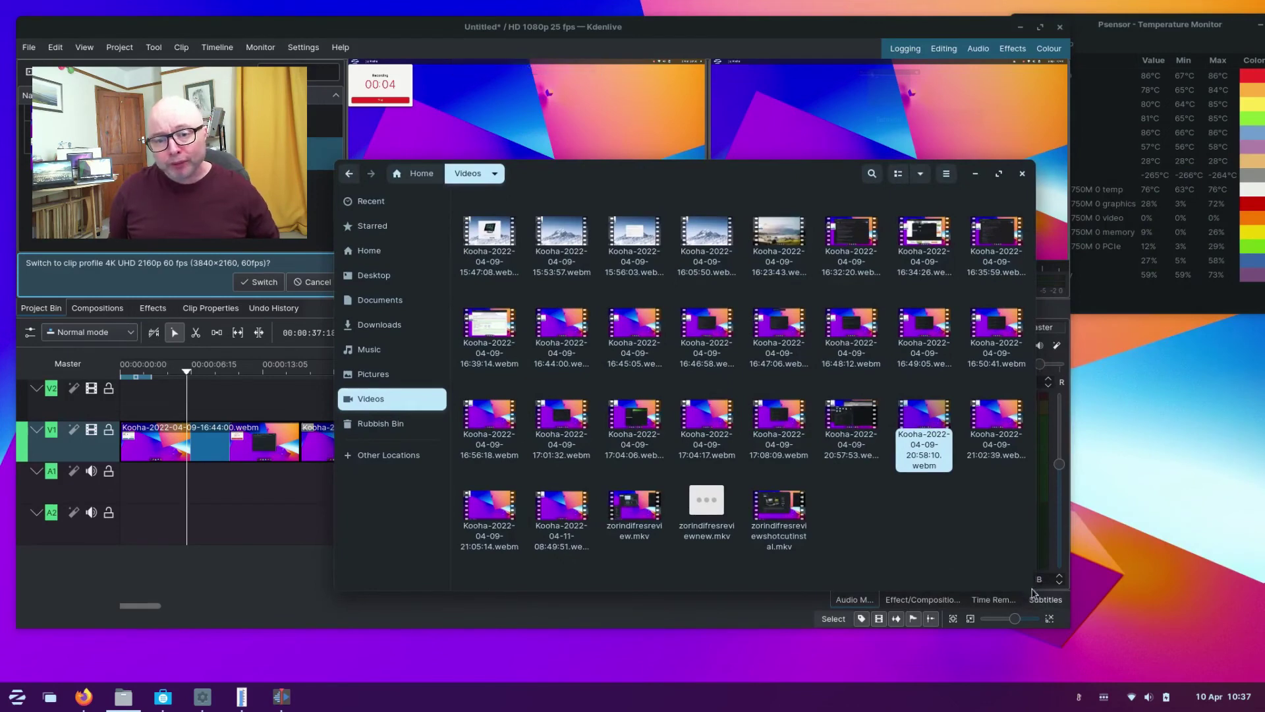
{"action": "left_click_drag", "start_coordinate": [1035, 590], "coordinate": [841, 502]}
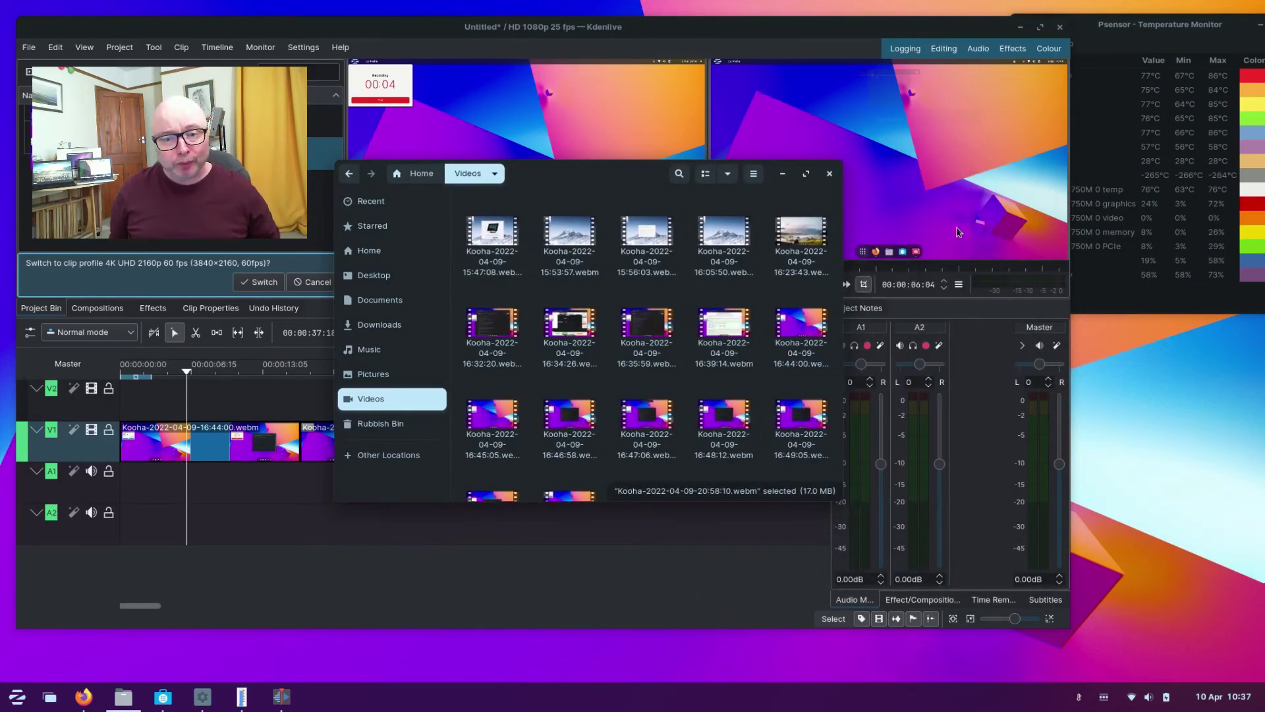
{"action": "left_click", "coordinate": [830, 174]}
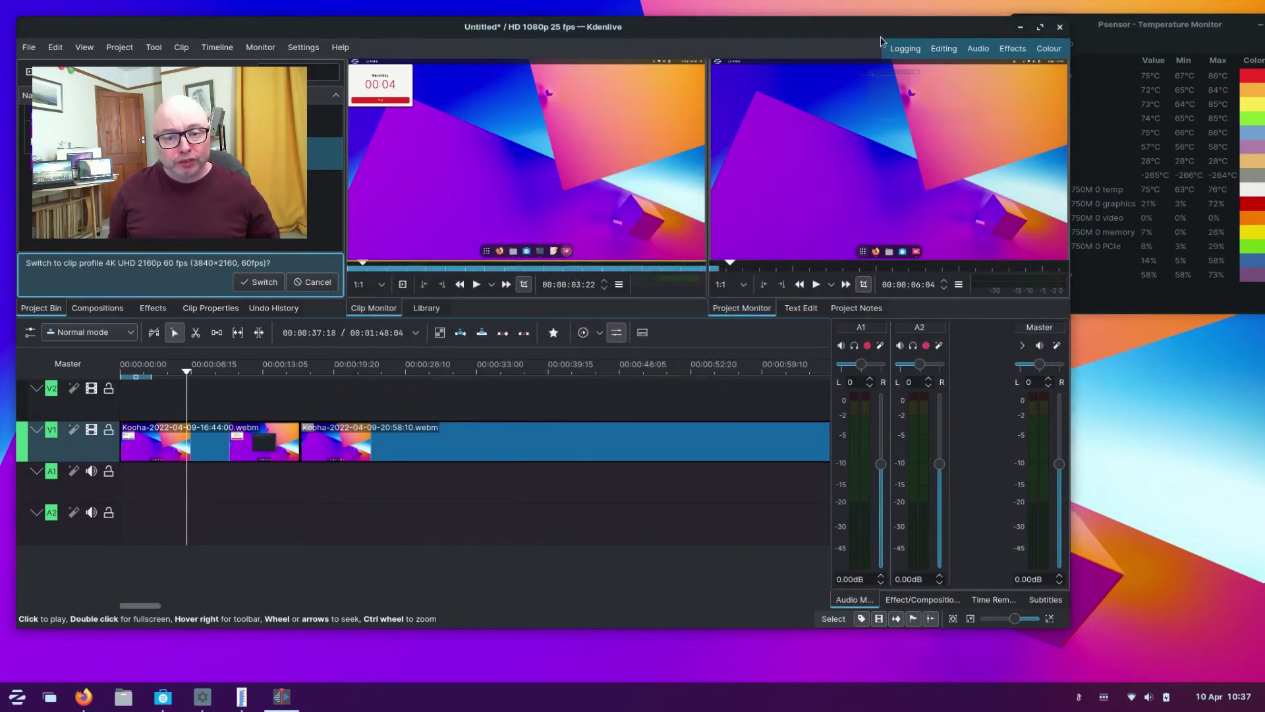
{"action": "left_click_drag", "start_coordinate": [690, 31], "coordinate": [750, 27]}
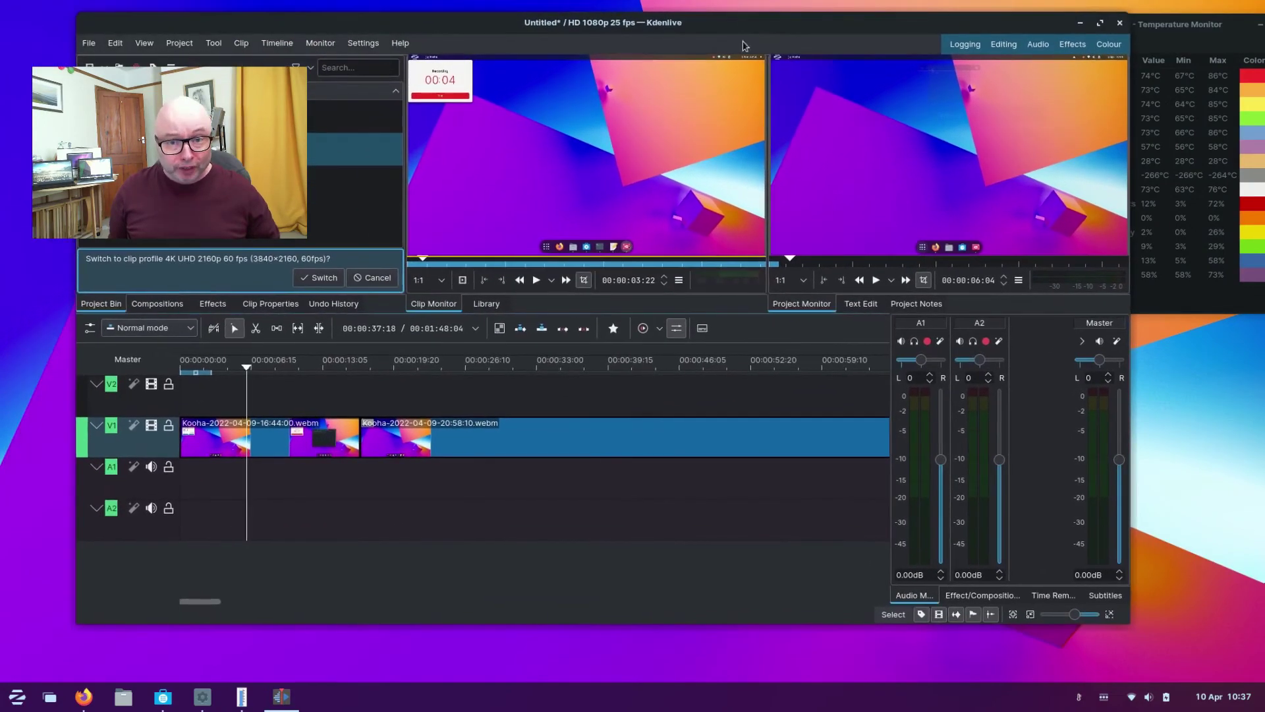
Bring the Firefox window forward over Kdenlive, minimise it again, and move the Kdenlive window
{"action": "left_click", "coordinate": [83, 697]}
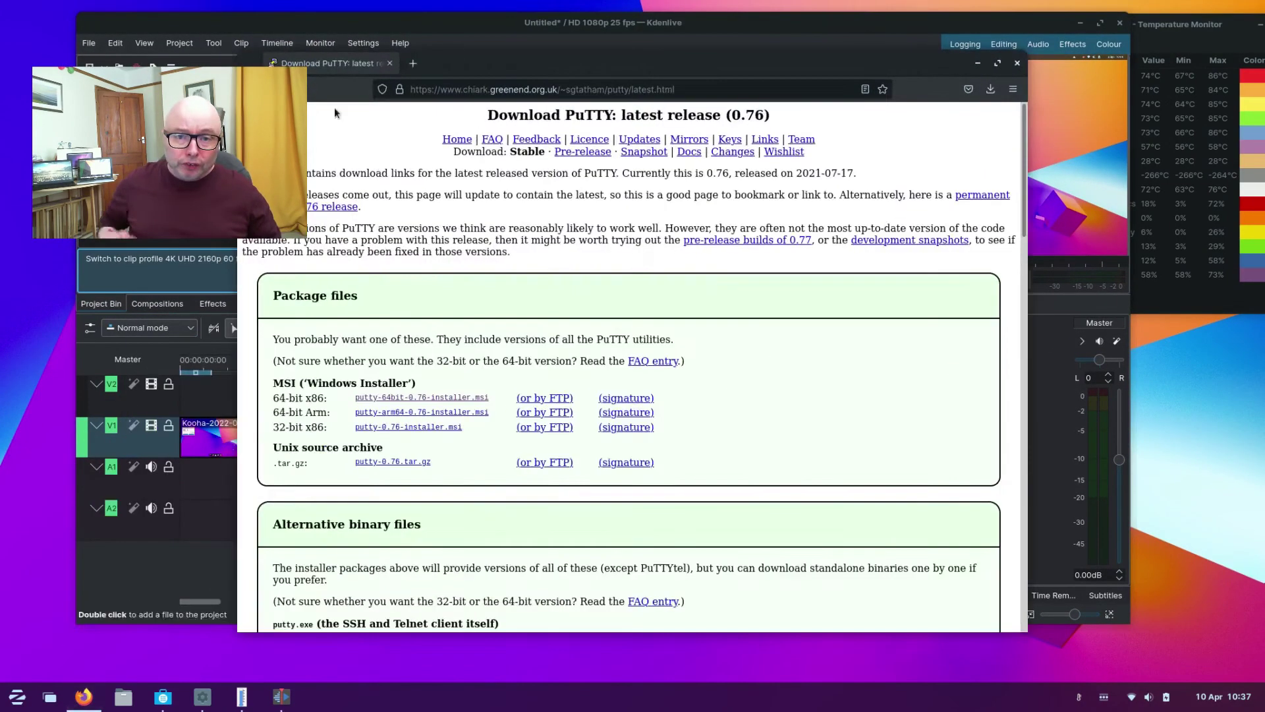
{"action": "left_click", "coordinate": [977, 63]}
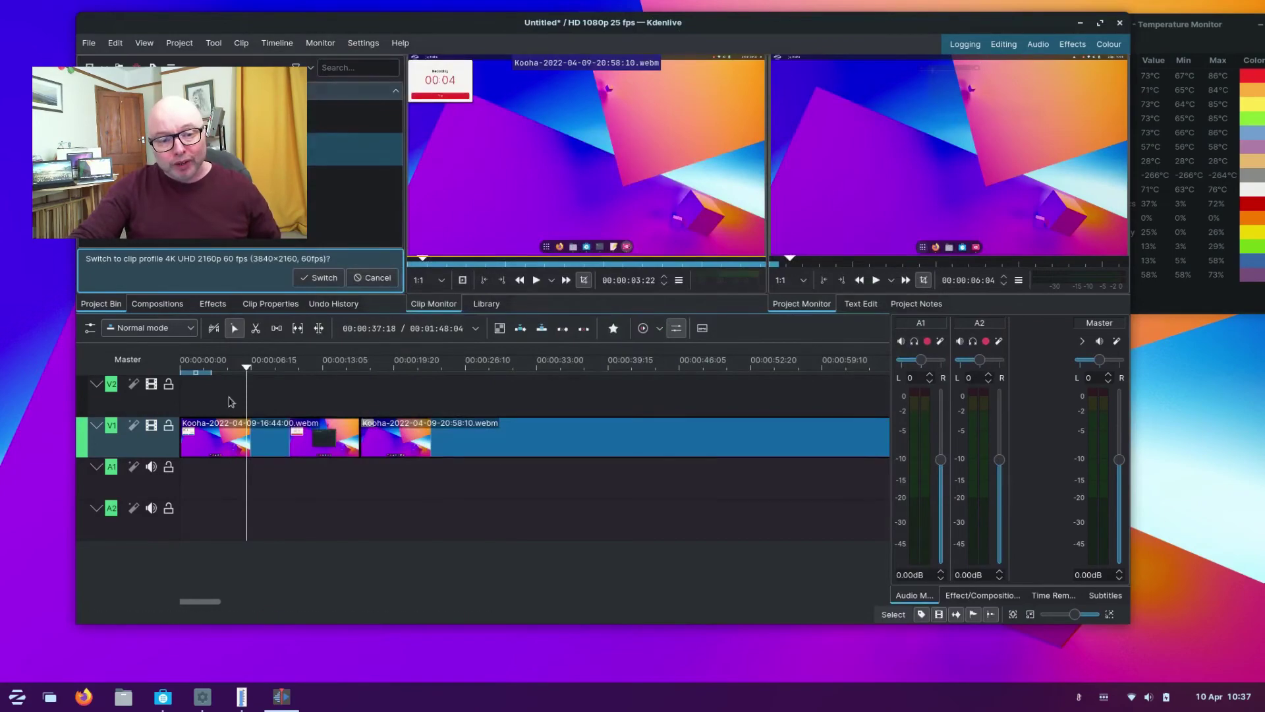
{"action": "left_click_drag", "start_coordinate": [855, 26], "coordinate": [734, 35]}
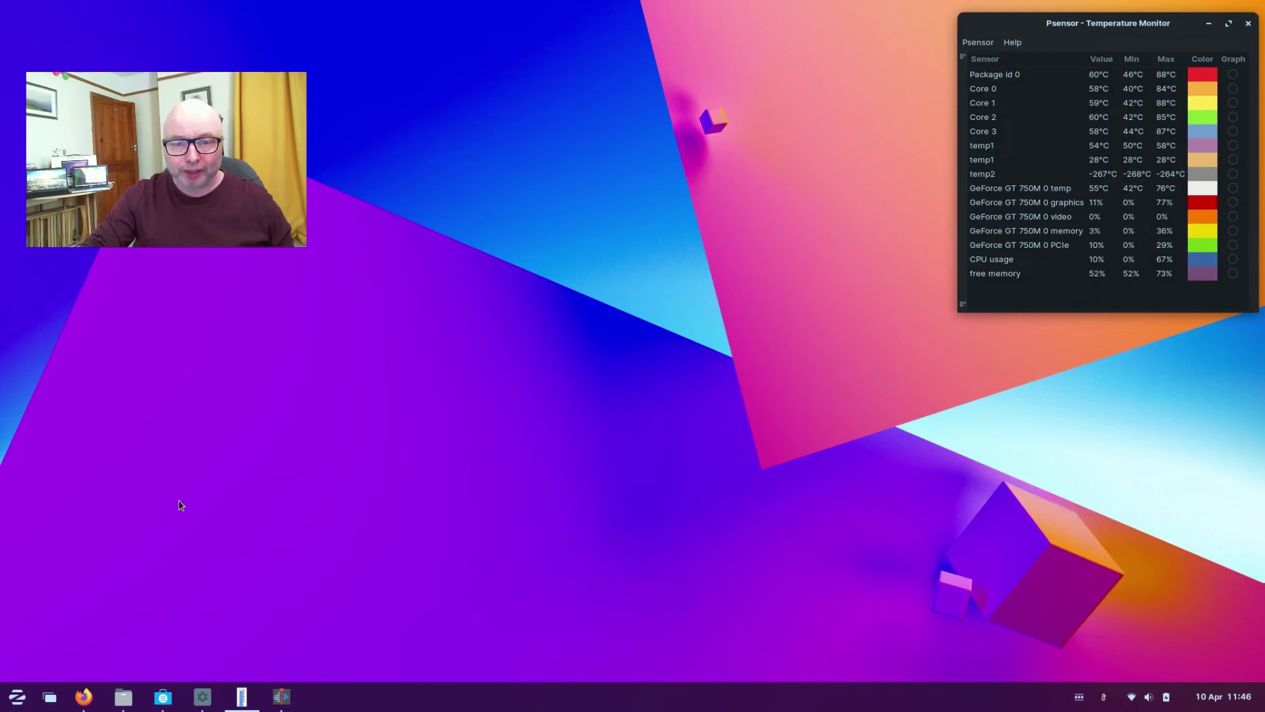
Open Terminal from the application search, check the kernel version with uname -r, and minimise the terminal window
{"action": "left_click", "coordinate": [25, 702]}
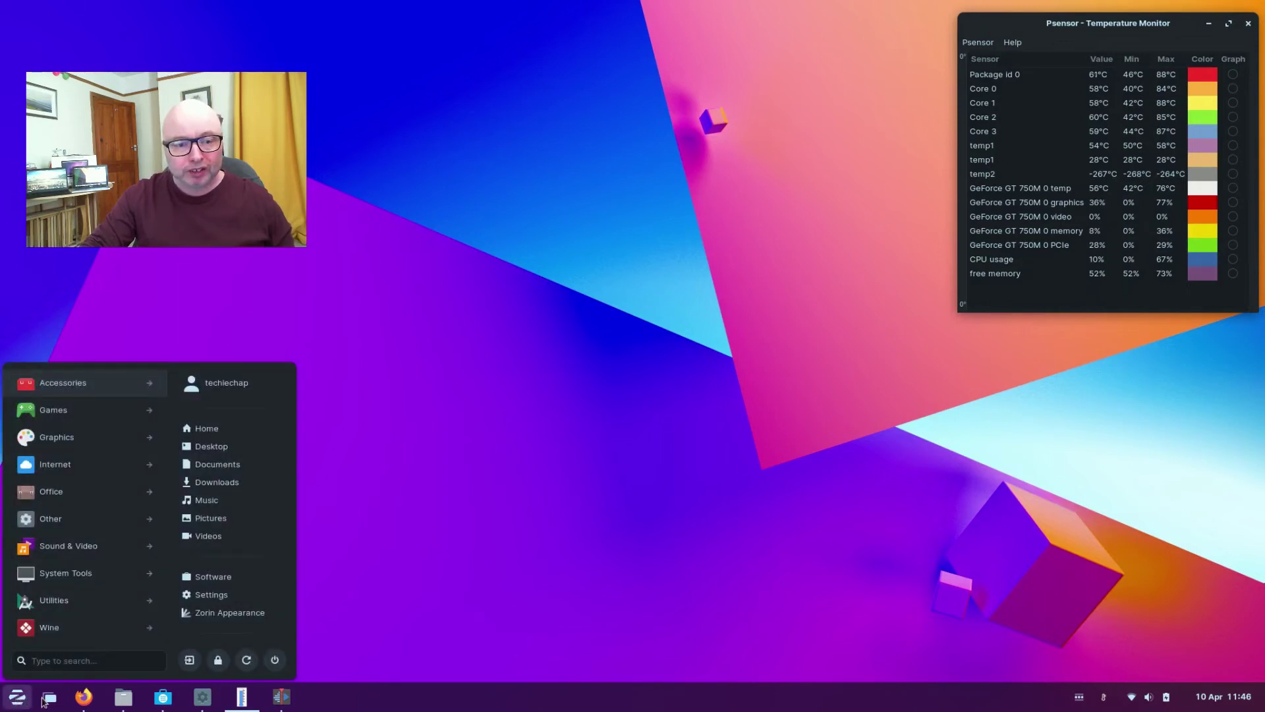
{"action": "type", "text": "terminal"}
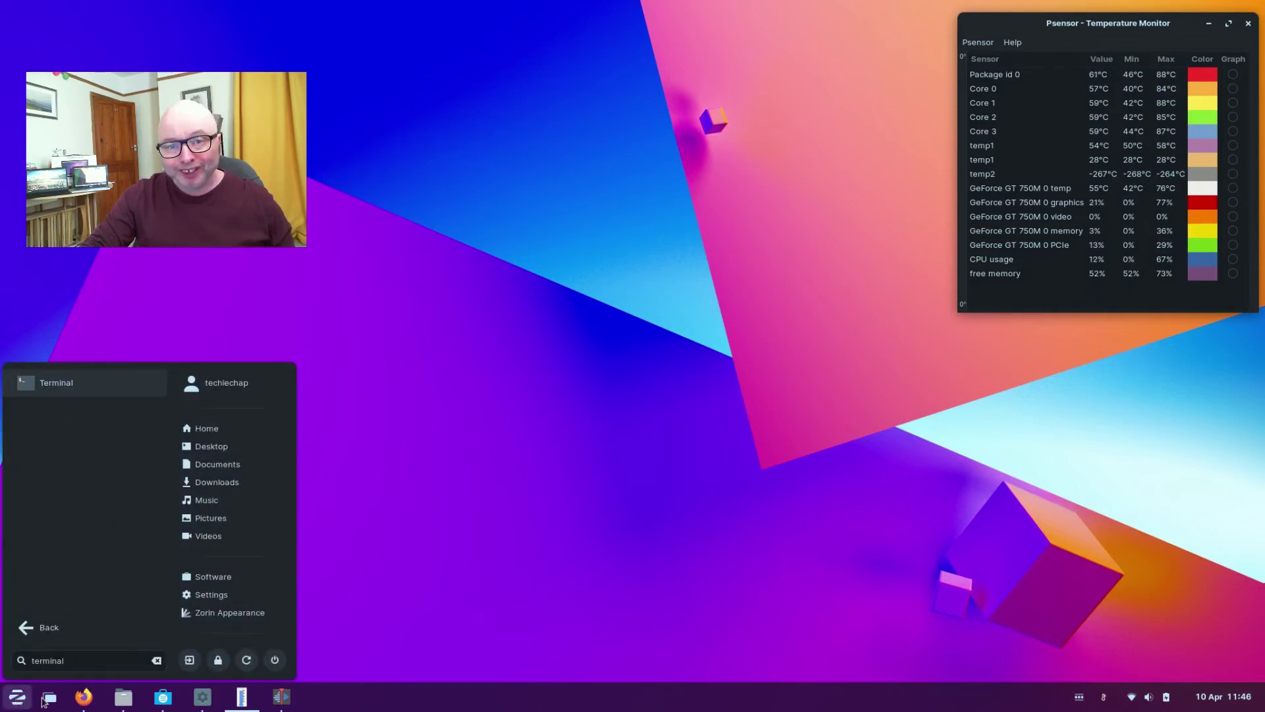
{"action": "key", "text": "Return"}
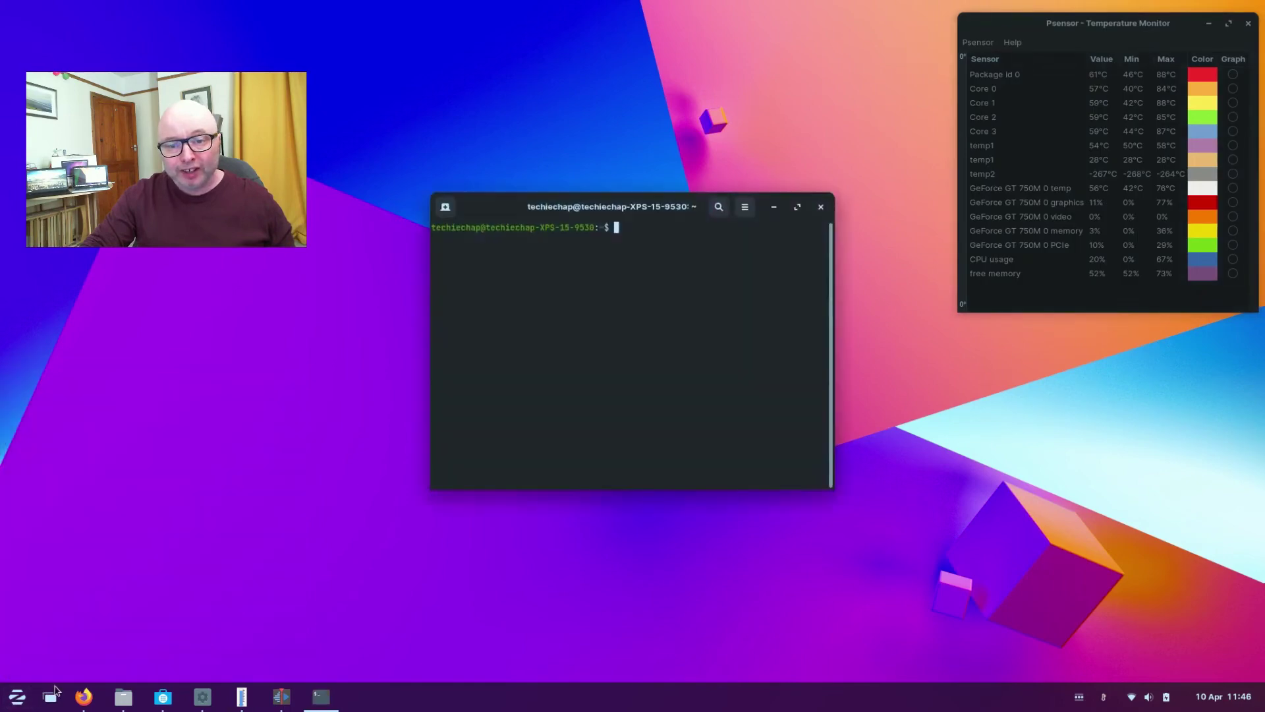
{"action": "type", "text": "uname -r"}
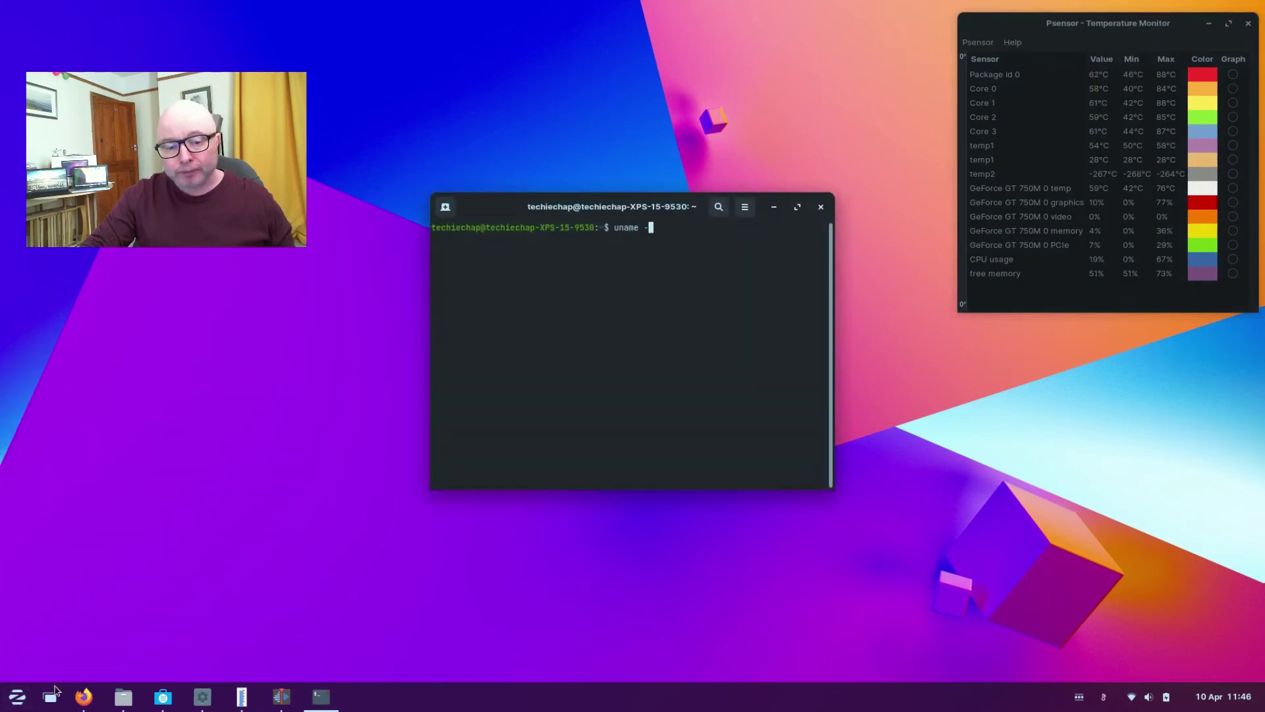
{"action": "key", "text": "Return"}
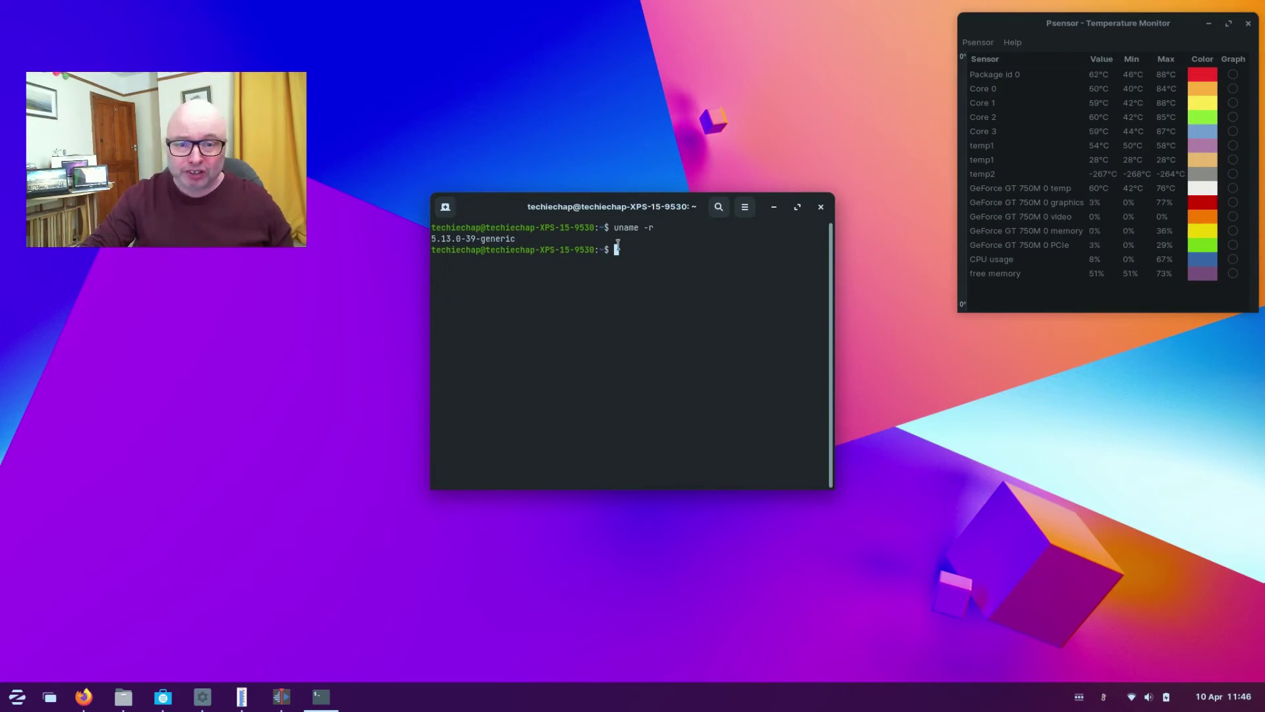
{"action": "left_click", "coordinate": [772, 207]}
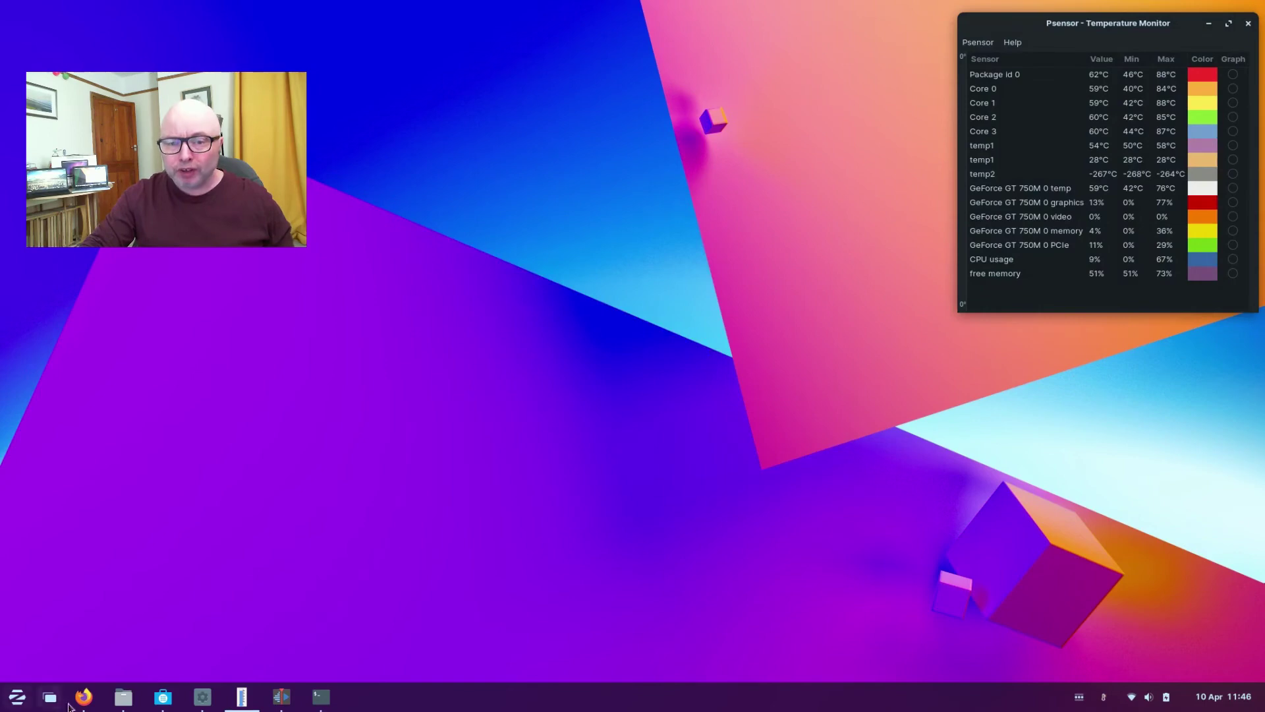
Bring Firefox forward and review the Zorin OS overview page from the introduction down to the "Revive your old PC" section
{"action": "left_click", "coordinate": [84, 698]}
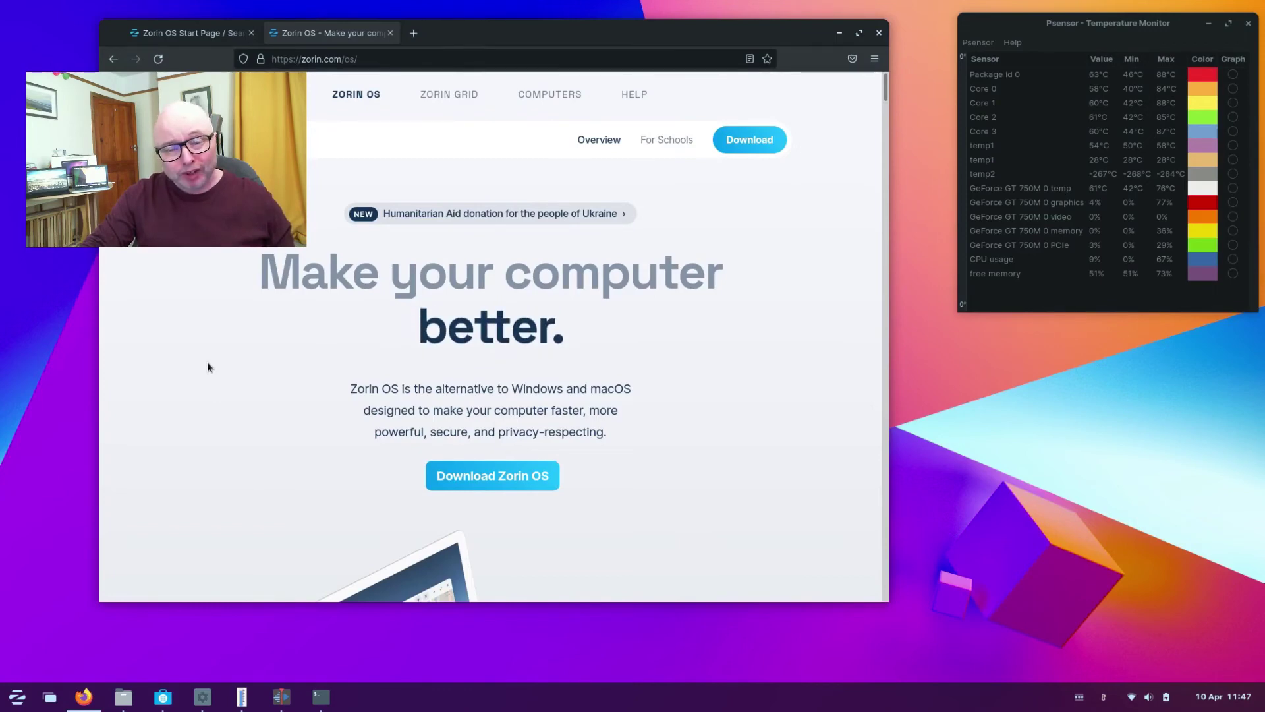
{"action": "scroll", "coordinate": [212, 369], "scroll_direction": "down", "scroll_amount": 3}
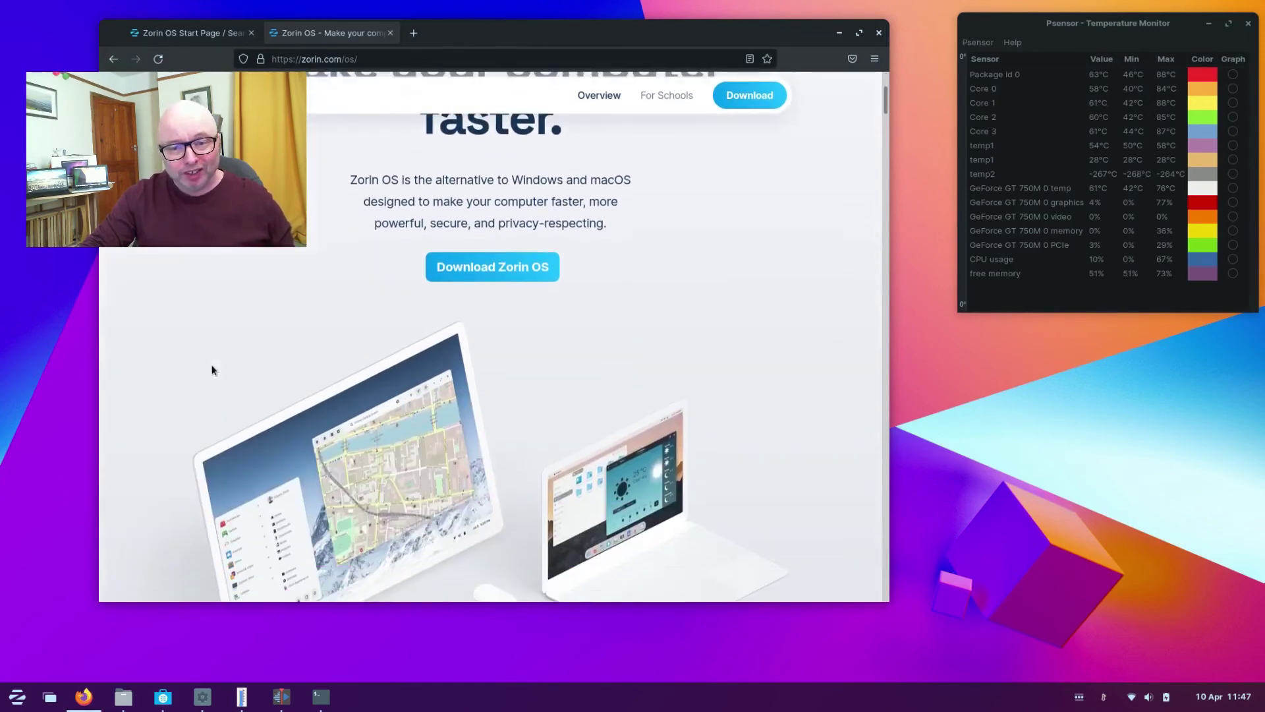
{"action": "scroll", "coordinate": [211, 370], "scroll_direction": "down", "scroll_amount": 3}
{"action": "scroll", "coordinate": [211, 370], "scroll_direction": "down", "scroll_amount": 5}
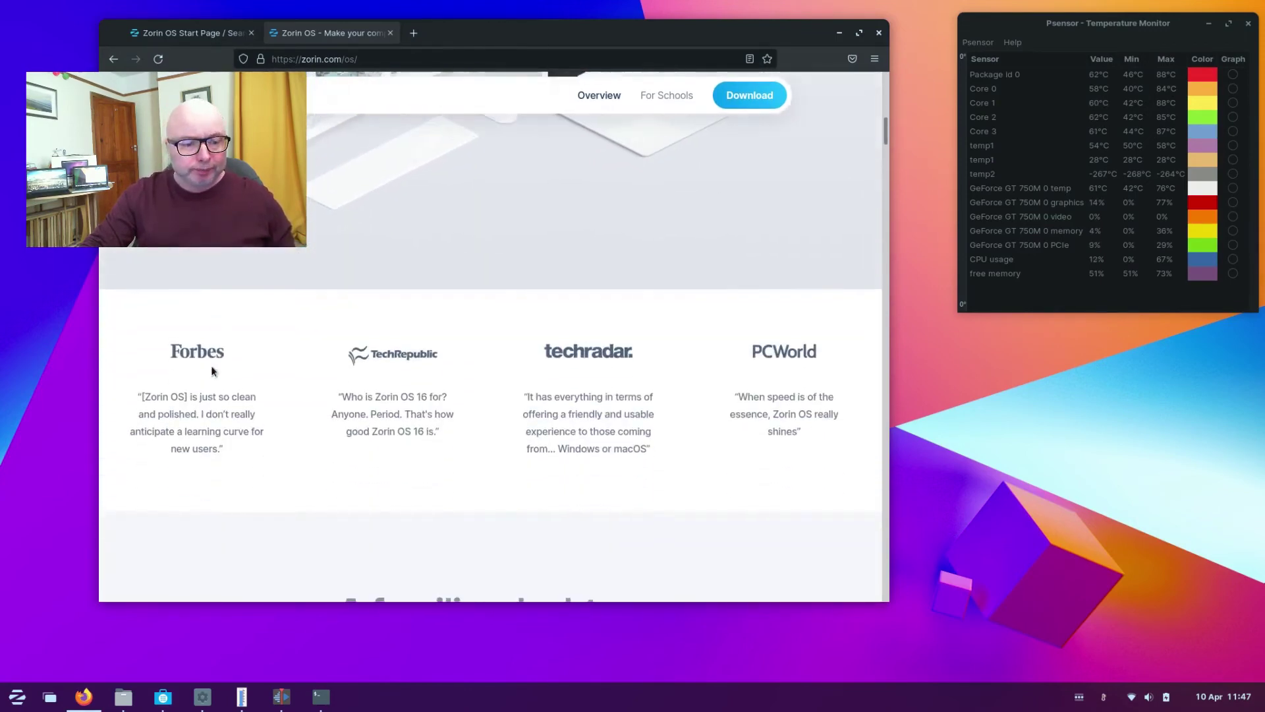
{"action": "scroll", "coordinate": [211, 371], "scroll_direction": "down", "scroll_amount": 3}
{"action": "scroll", "coordinate": [212, 371], "scroll_direction": "down", "scroll_amount": 3}
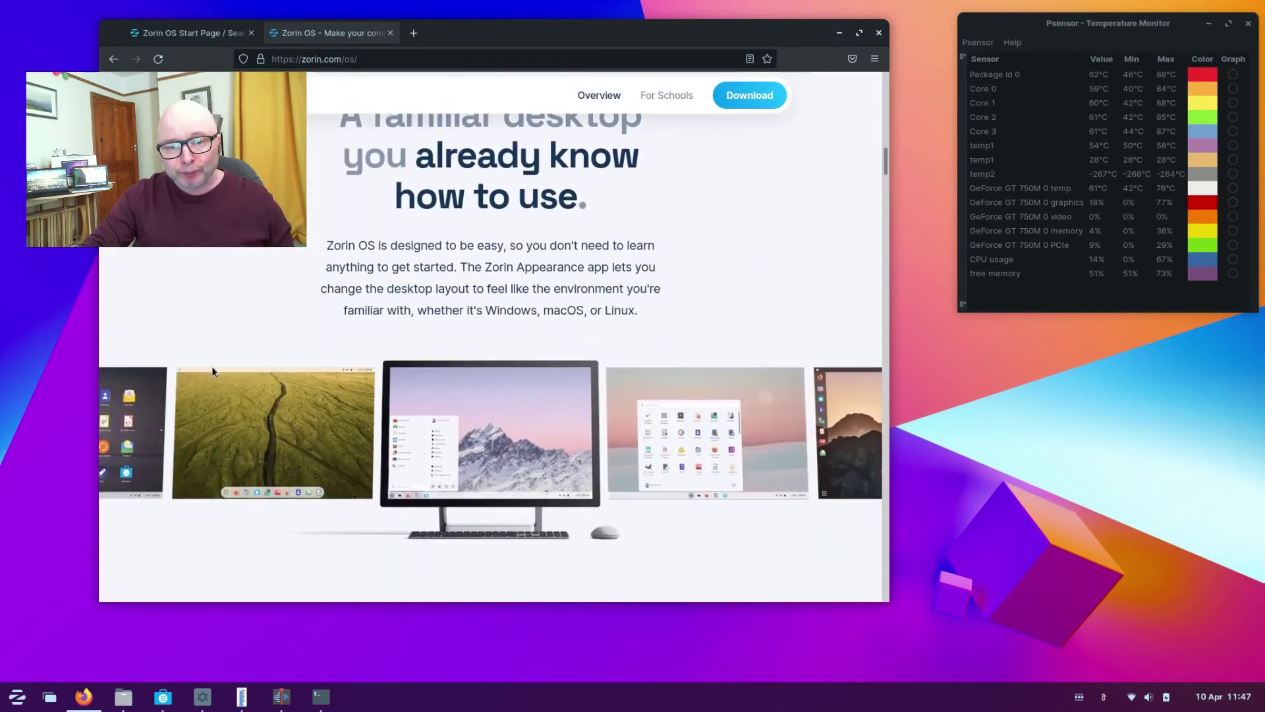
{"action": "scroll", "coordinate": [212, 372], "scroll_direction": "down", "scroll_amount": 5}
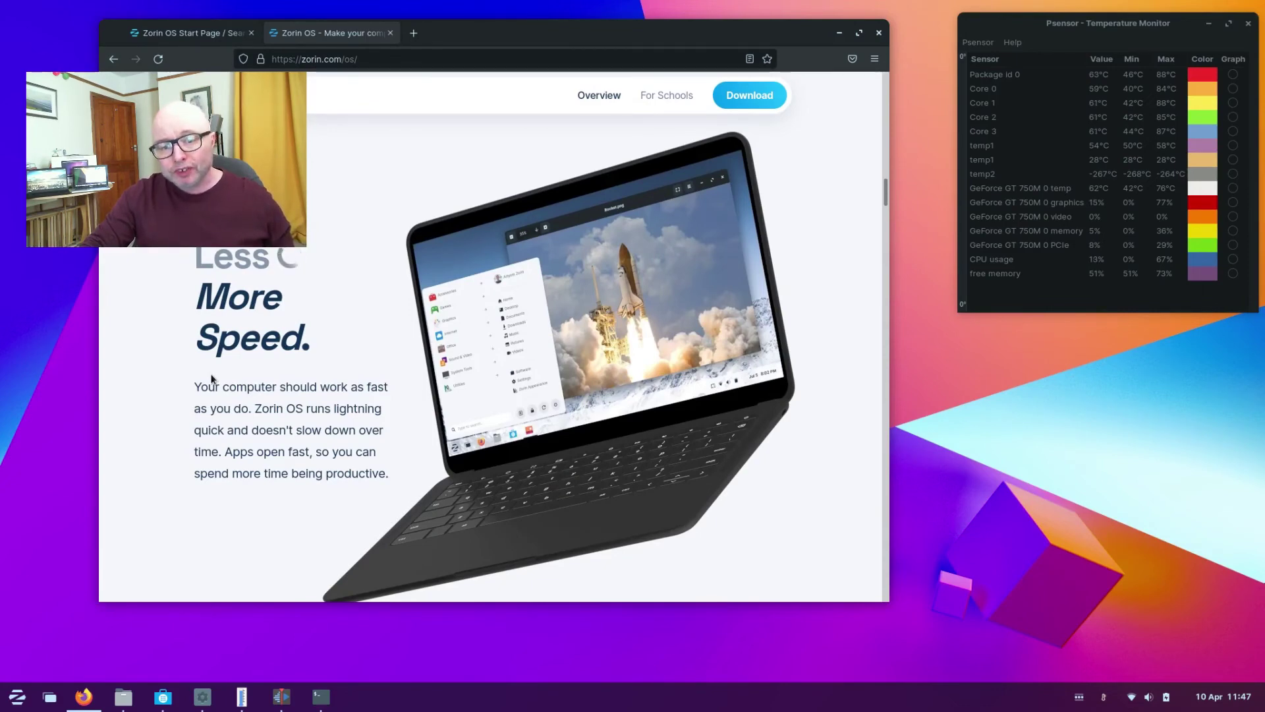
{"action": "scroll", "coordinate": [211, 379], "scroll_direction": "down", "scroll_amount": 5}
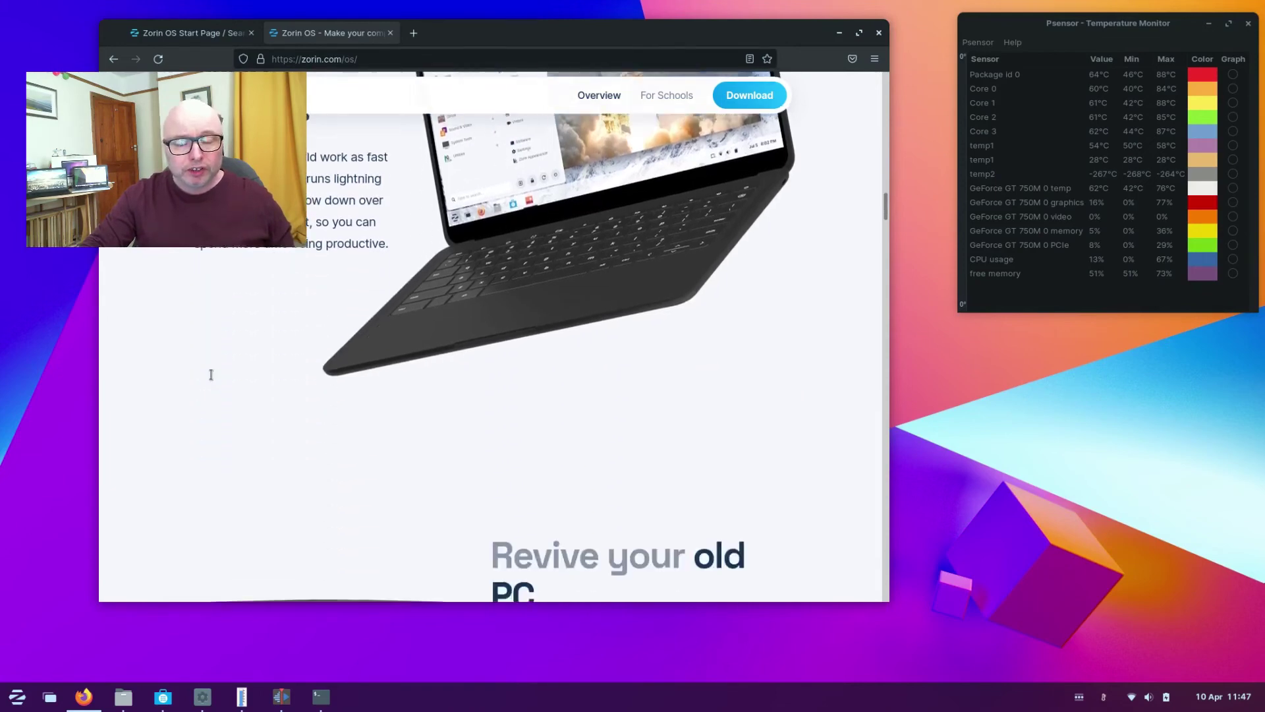
{"action": "scroll", "coordinate": [211, 378], "scroll_direction": "down", "scroll_amount": 4}
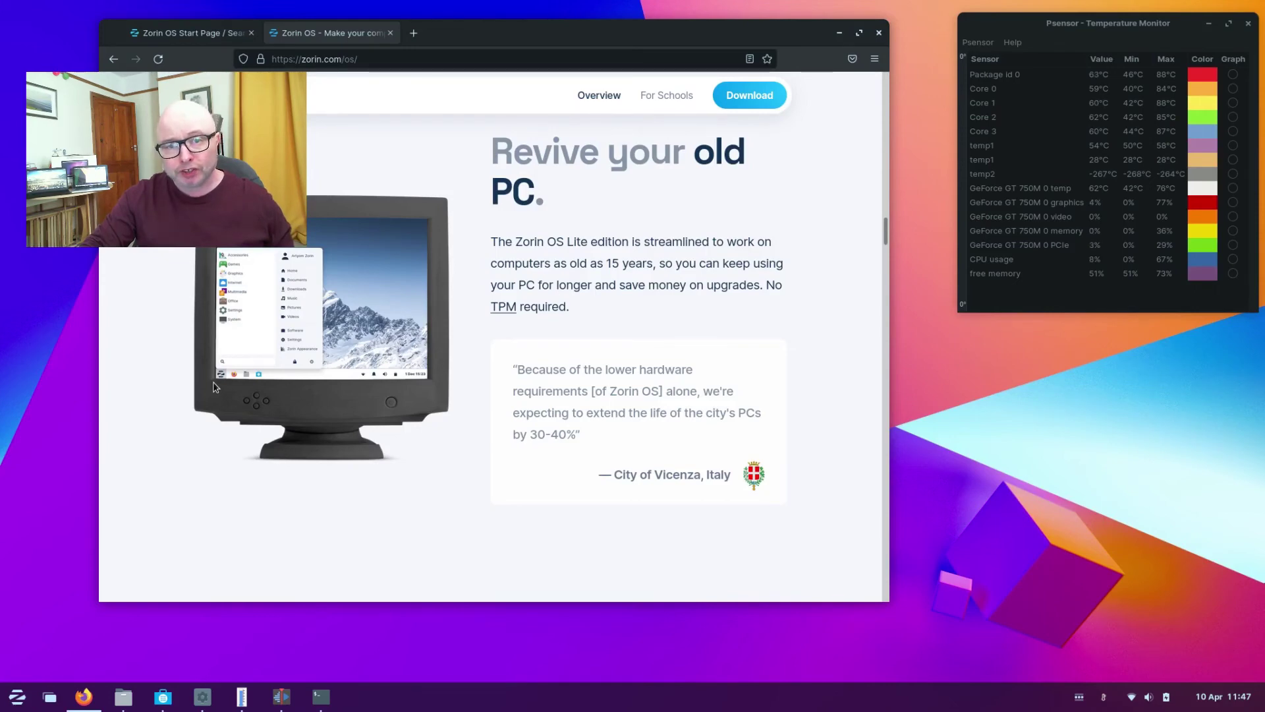
Open the Zorin OS download page and review the Zorin OS 16.1 Pro, Core and Lite edition offers
{"action": "left_click", "coordinate": [765, 97]}
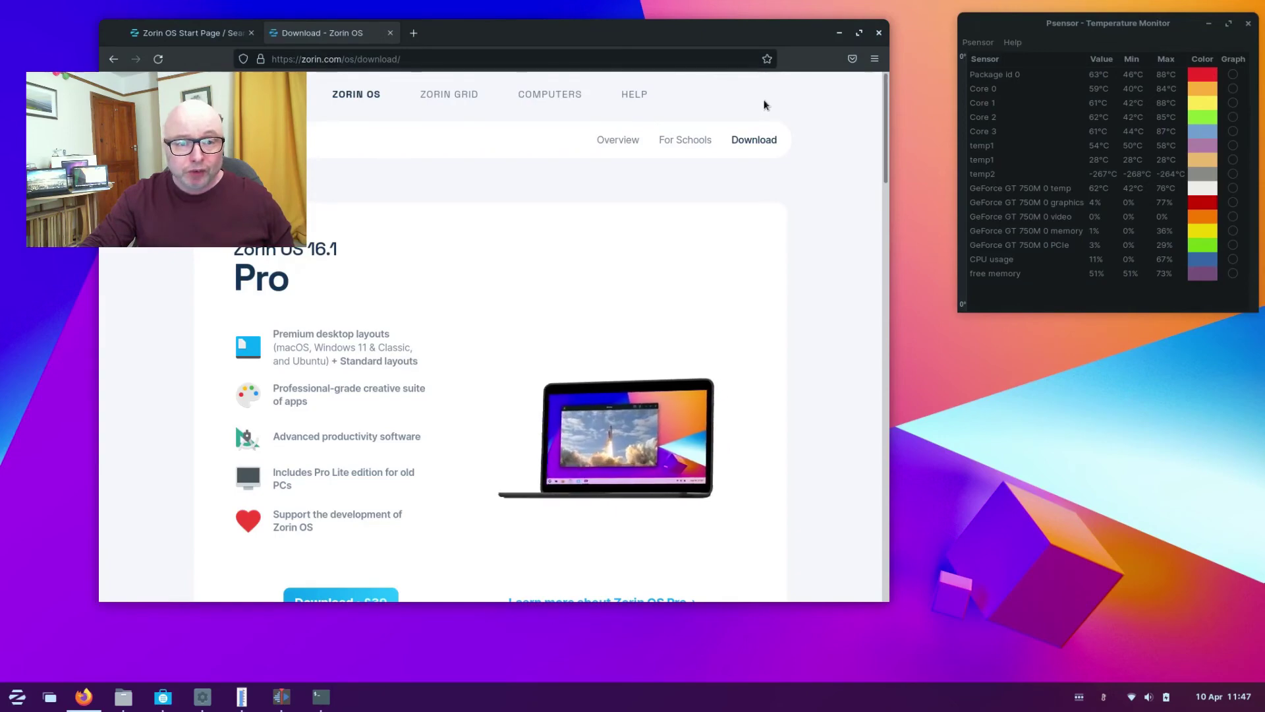
{"action": "scroll", "coordinate": [498, 256], "scroll_direction": "down", "scroll_amount": 2}
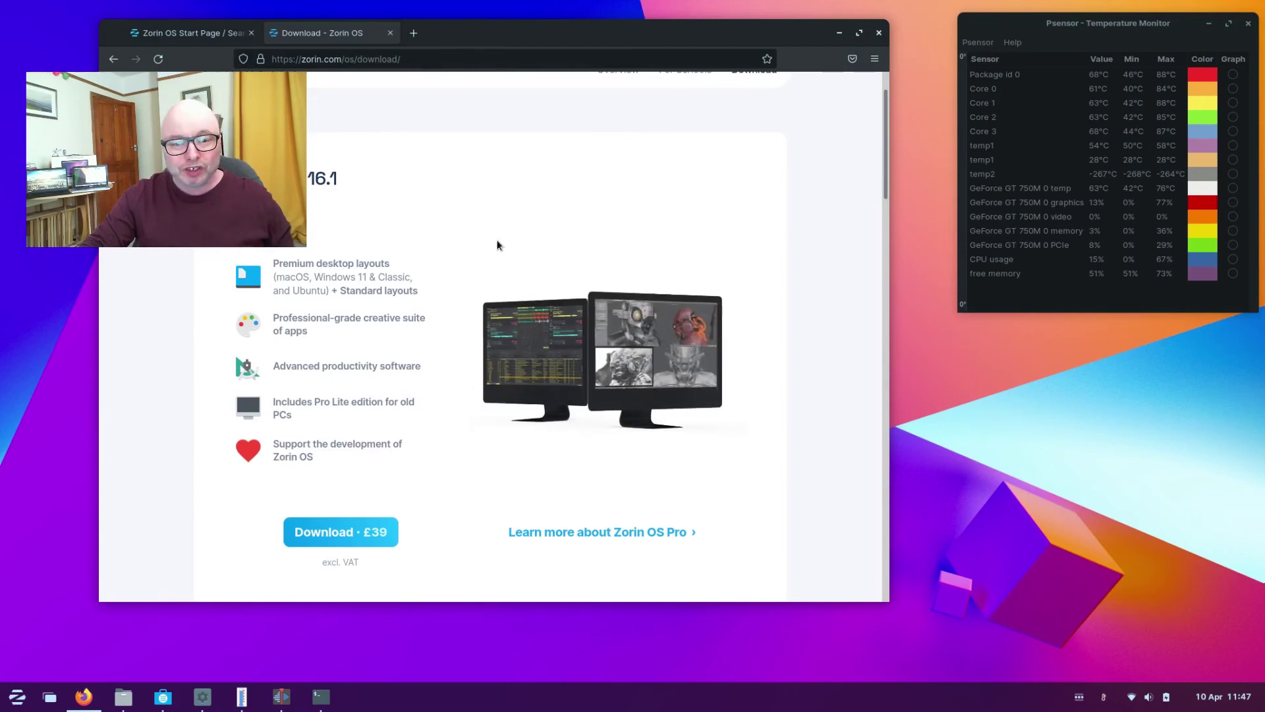
{"action": "scroll", "coordinate": [498, 245], "scroll_direction": "down", "scroll_amount": 3}
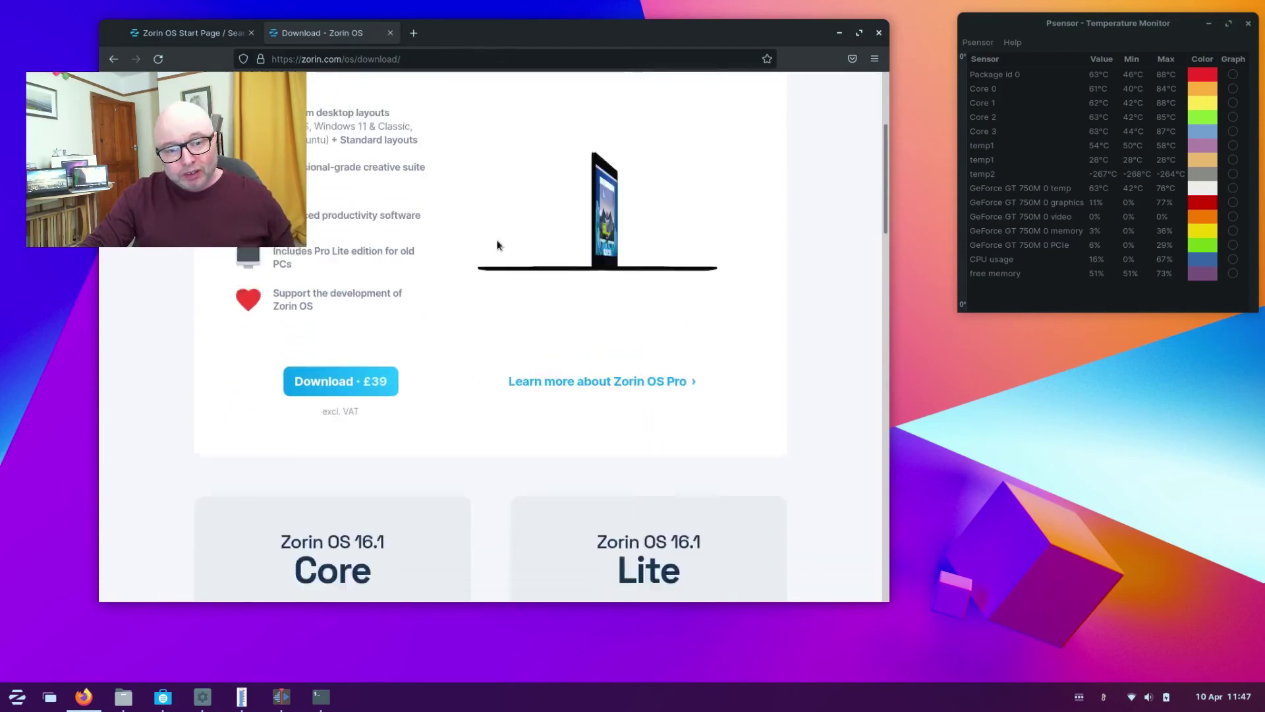
{"action": "scroll", "coordinate": [498, 244], "scroll_direction": "down", "scroll_amount": 4}
{"action": "scroll", "coordinate": [498, 243], "scroll_direction": "down", "scroll_amount": 1}
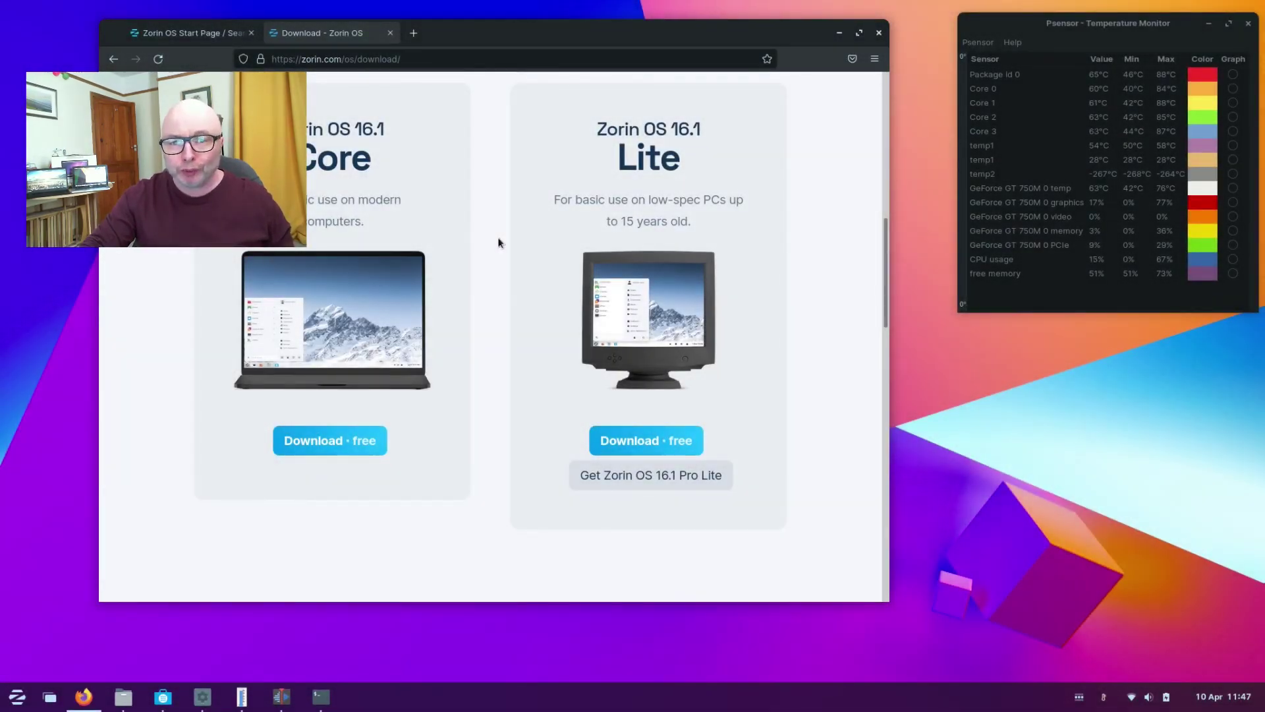
Examine the "Compare Zorin OS editions" table for the features of Pro, Core and Lite
{"action": "scroll", "coordinate": [498, 243], "scroll_direction": "down", "scroll_amount": 3}
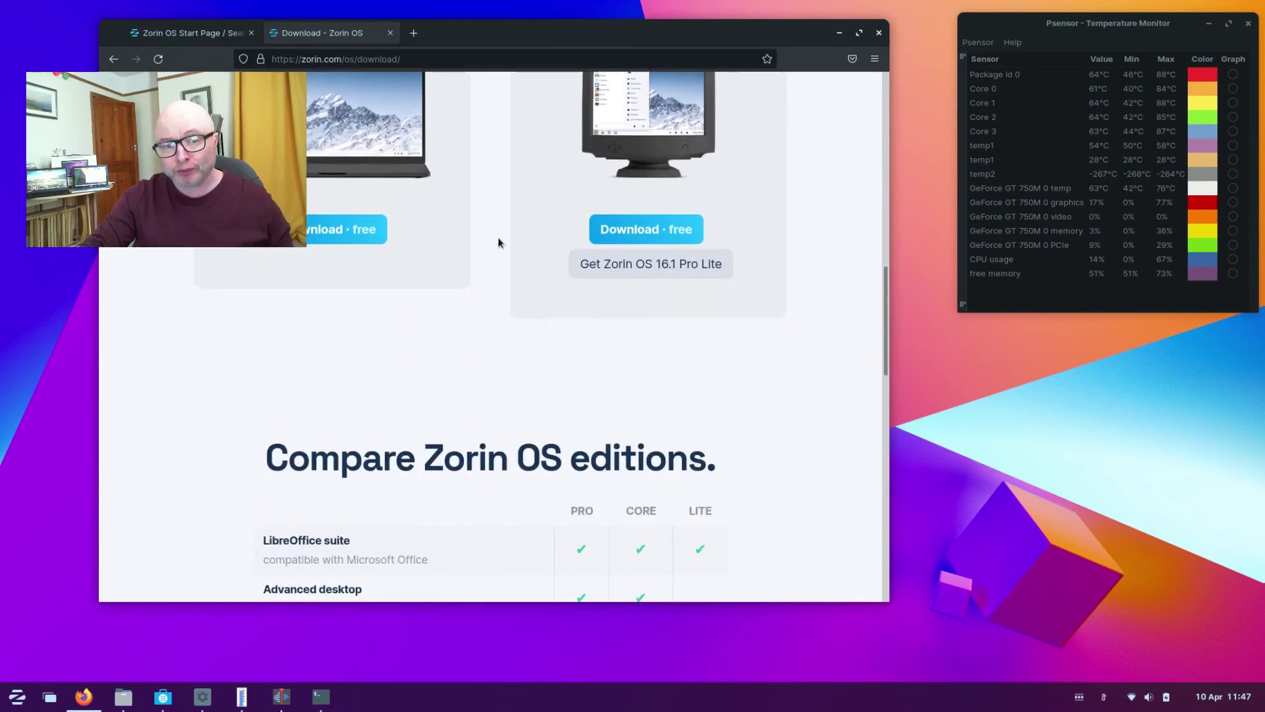
{"action": "scroll", "coordinate": [498, 243], "scroll_direction": "down", "scroll_amount": 5}
{"action": "scroll", "coordinate": [498, 243], "scroll_direction": "down", "scroll_amount": 1}
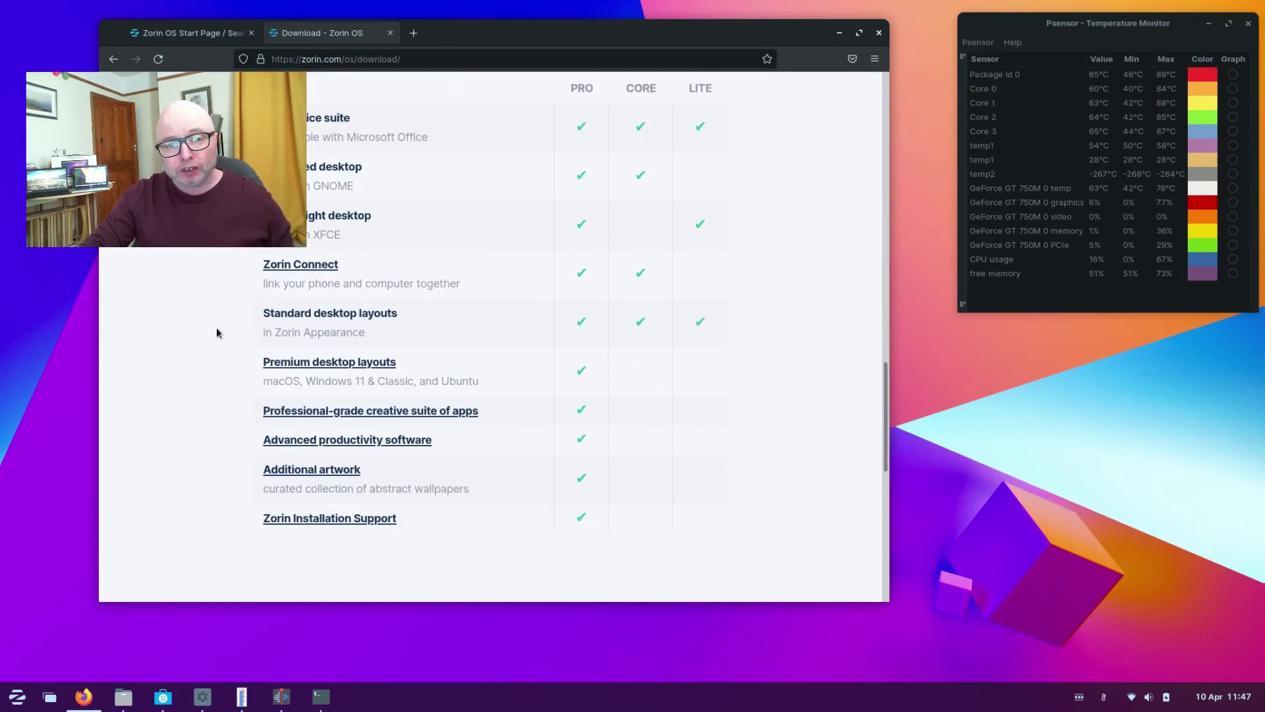
{"action": "scroll", "coordinate": [217, 332], "scroll_direction": "up", "scroll_amount": 1}
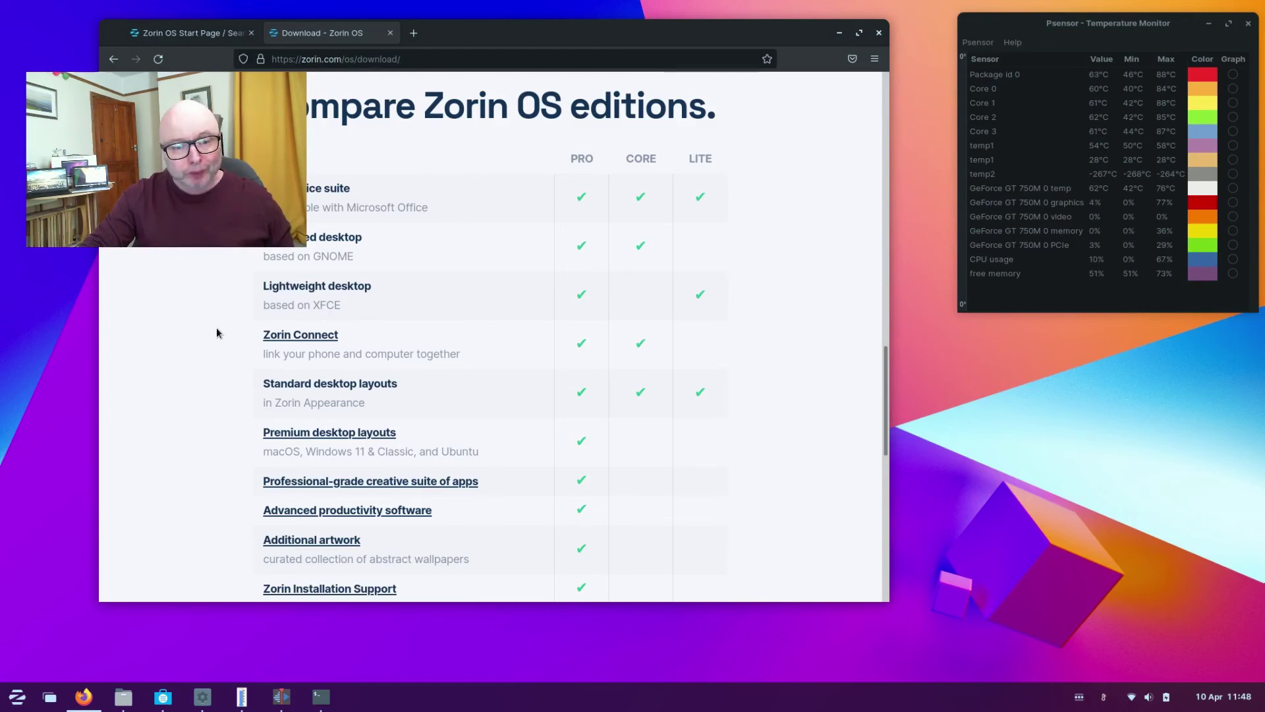
{"action": "scroll", "coordinate": [217, 328], "scroll_direction": "down", "scroll_amount": 2}
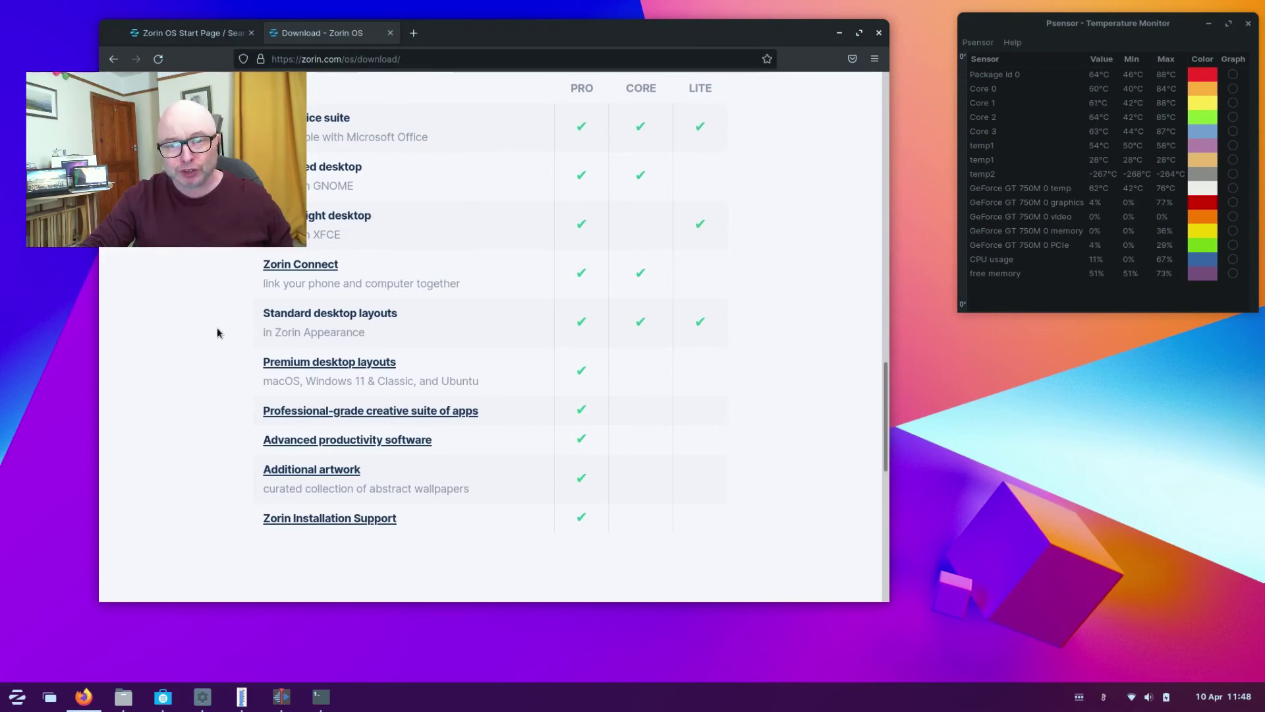
Leave the edition comparison and return to the main Zorin OS overview page
{"action": "scroll", "coordinate": [218, 328], "scroll_direction": "up", "scroll_amount": 4}
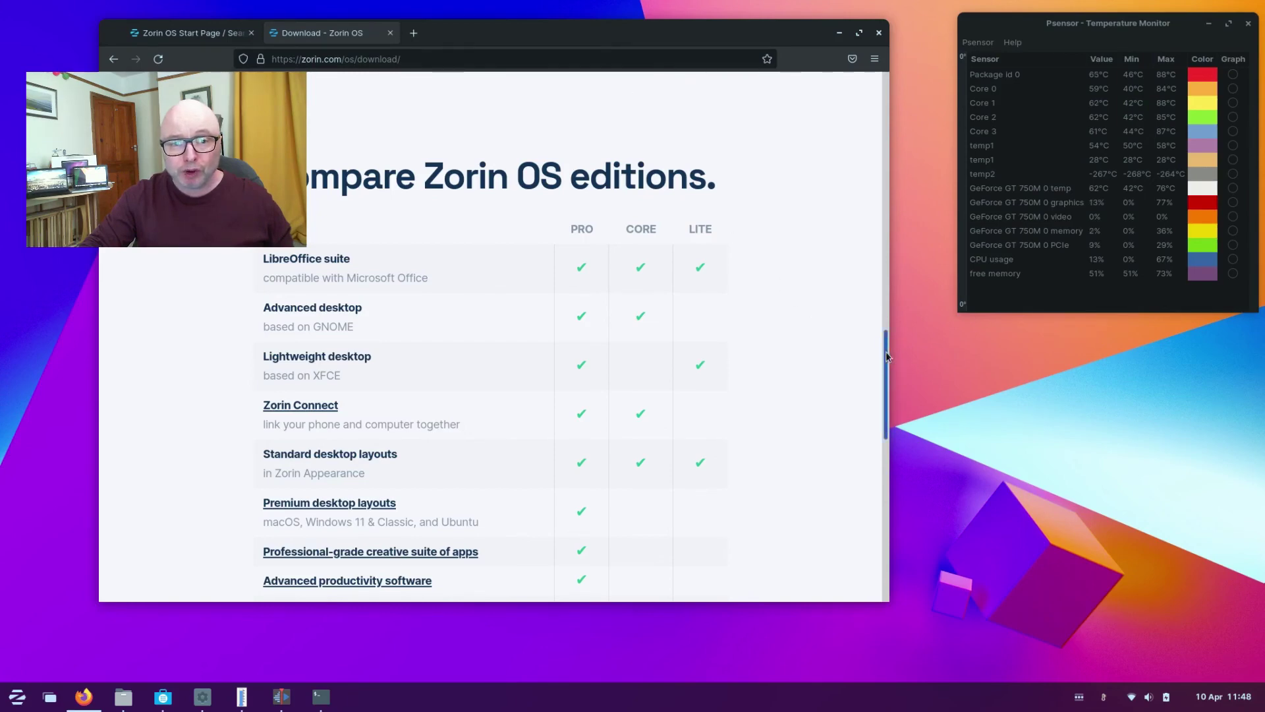
{"action": "left_click_drag", "start_coordinate": [885, 356], "coordinate": [885, 99]}
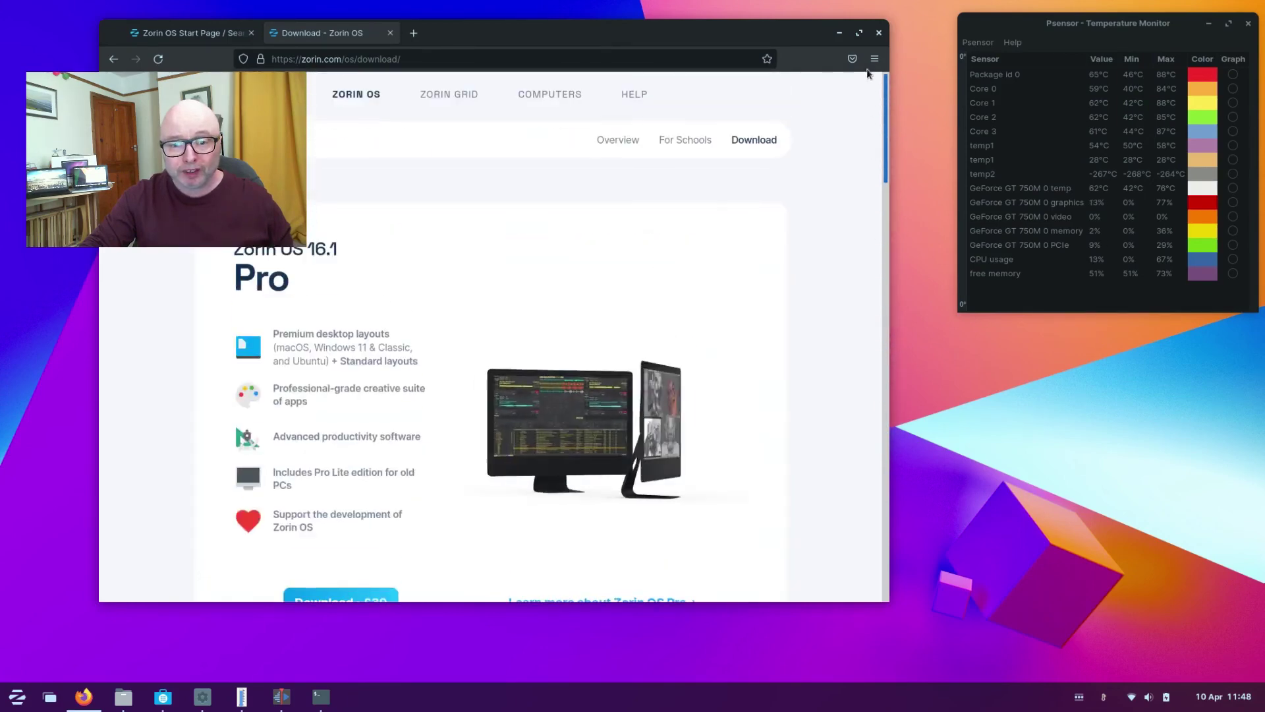
{"action": "left_click", "coordinate": [368, 93]}
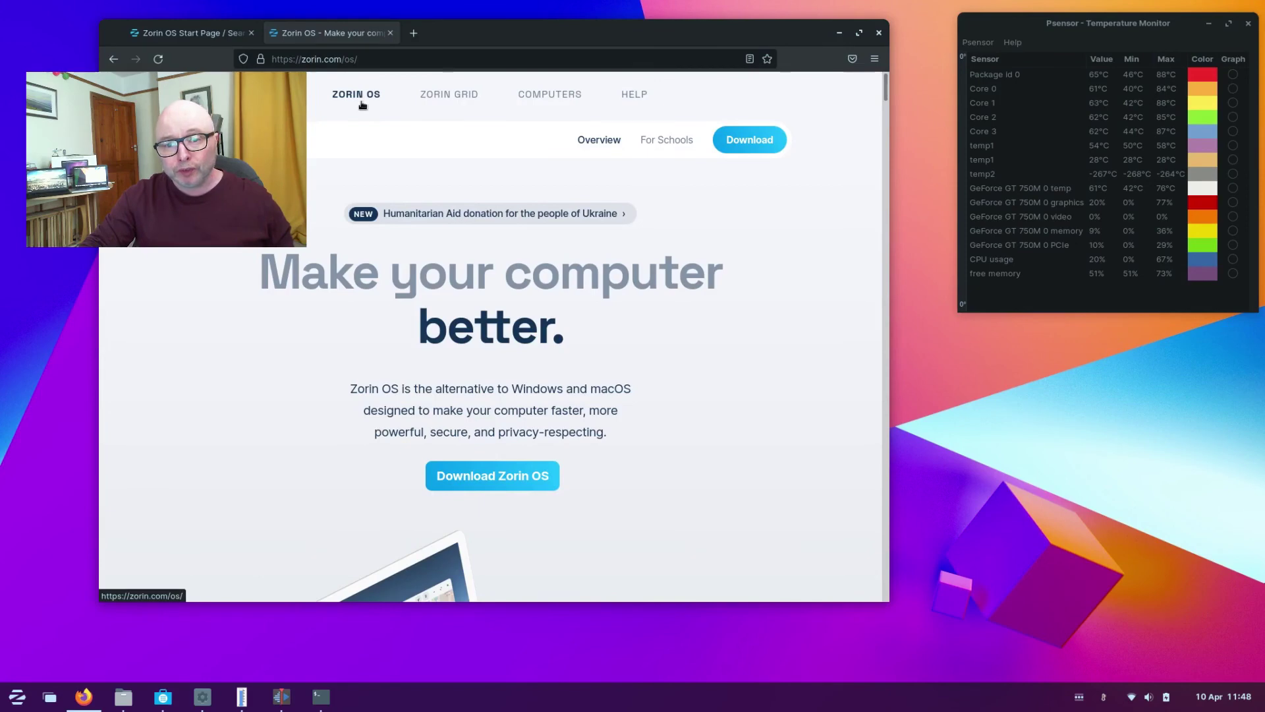